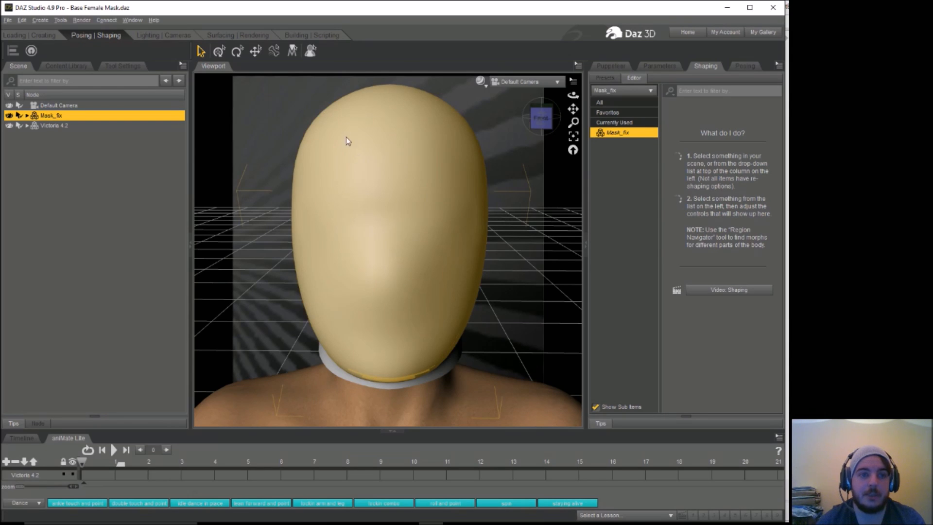
pyautogui.click(257, 37)
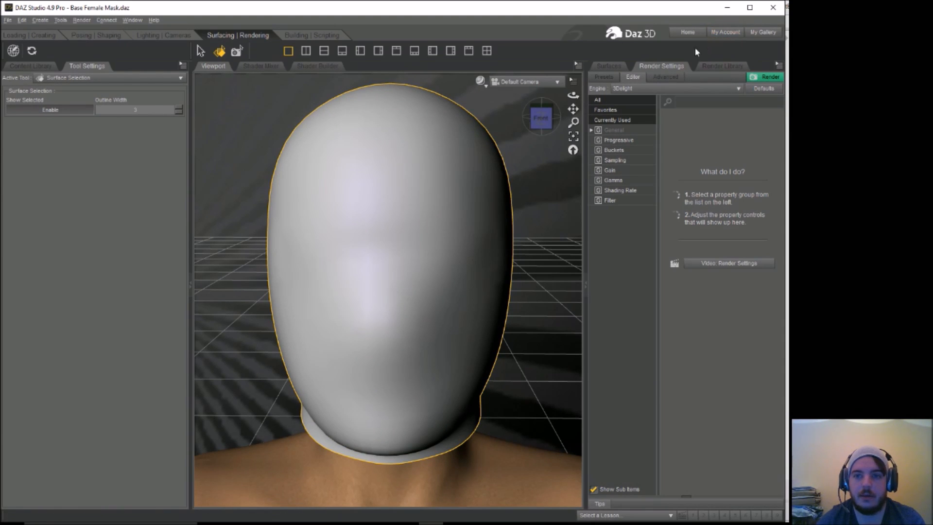
pyautogui.click(714, 73)
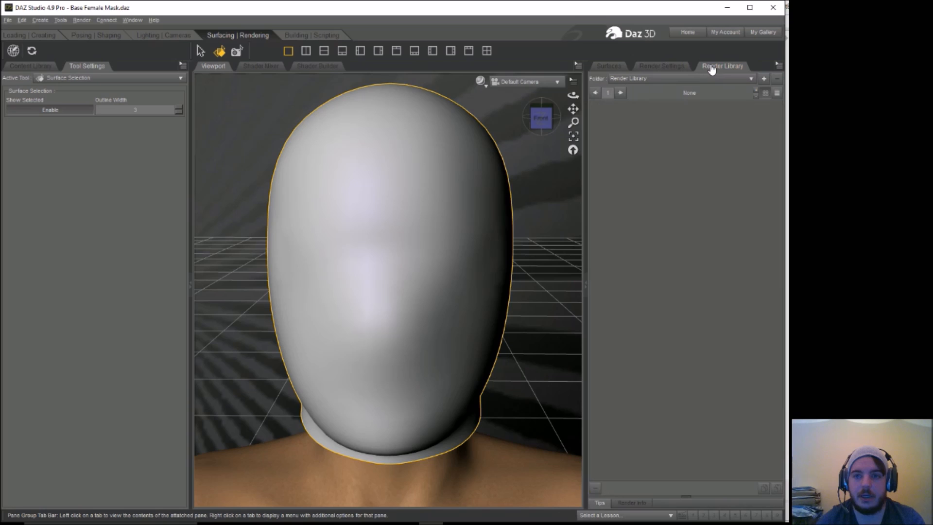
pyautogui.click(609, 65)
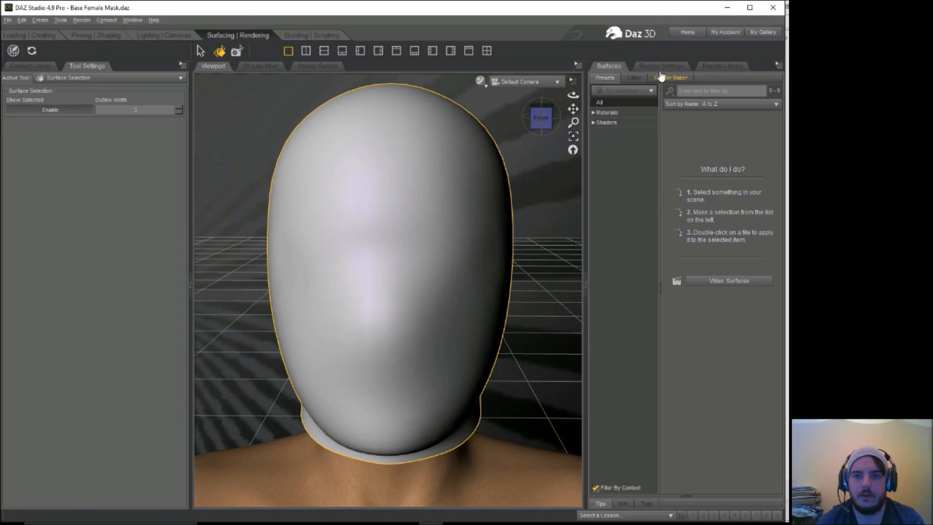
pyautogui.click(686, 71)
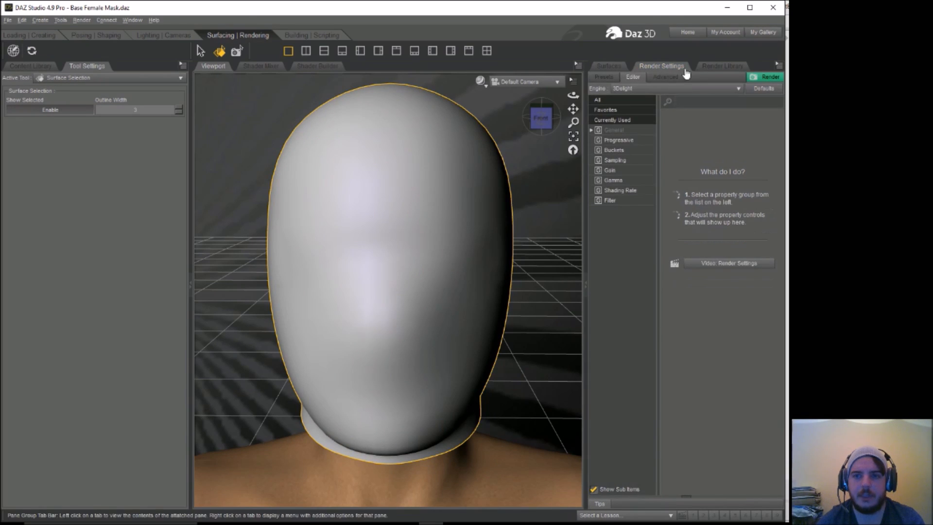
pyautogui.click(711, 73)
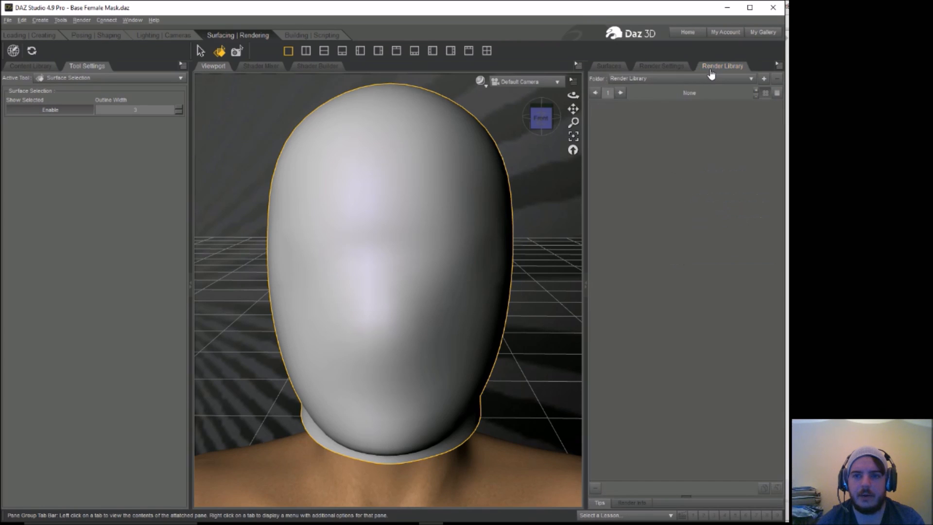
pyautogui.click(669, 72)
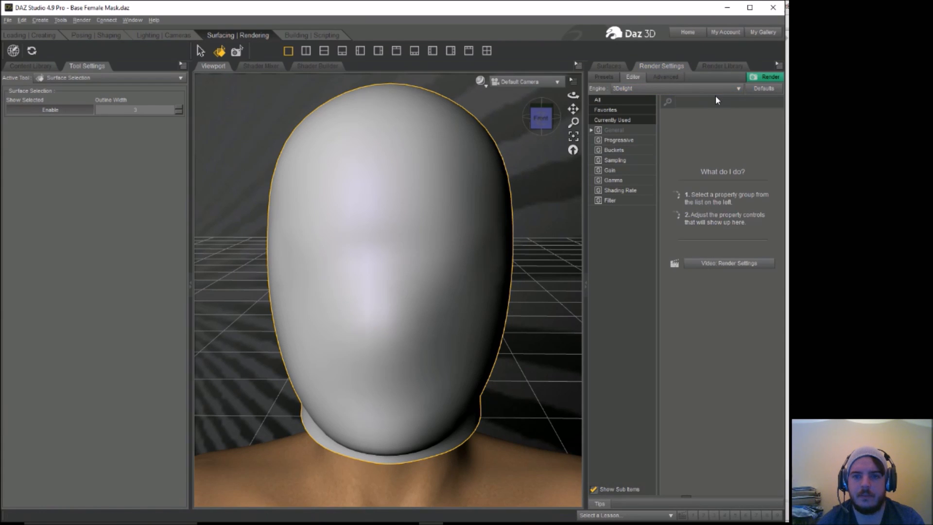
pyautogui.click(85, 35)
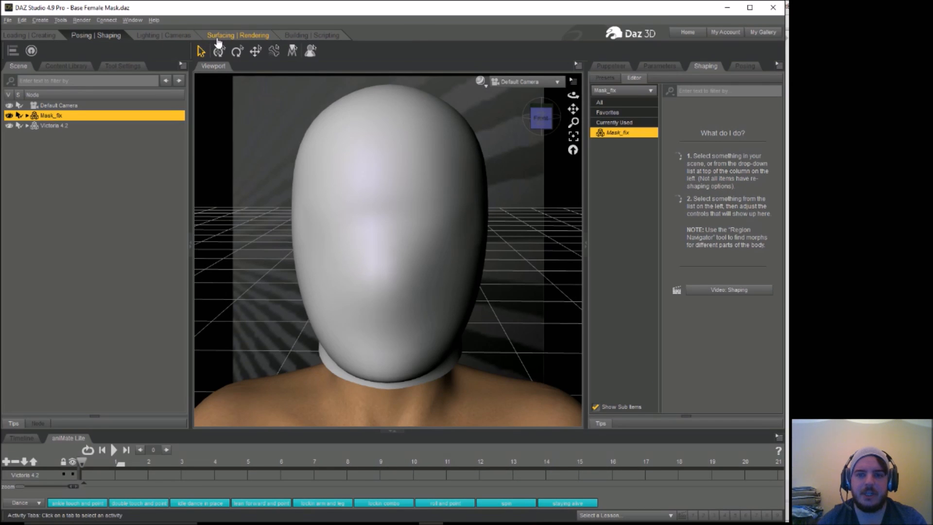
# Step: Switch to the surfacing workspace and open the editable surface properties of the mask's base mesh
pyautogui.click(217, 39)
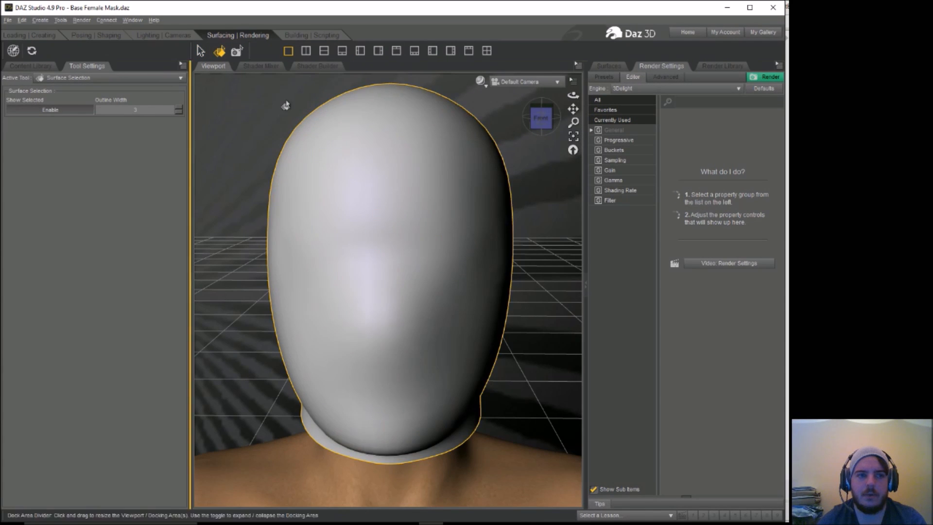
pyautogui.click(610, 66)
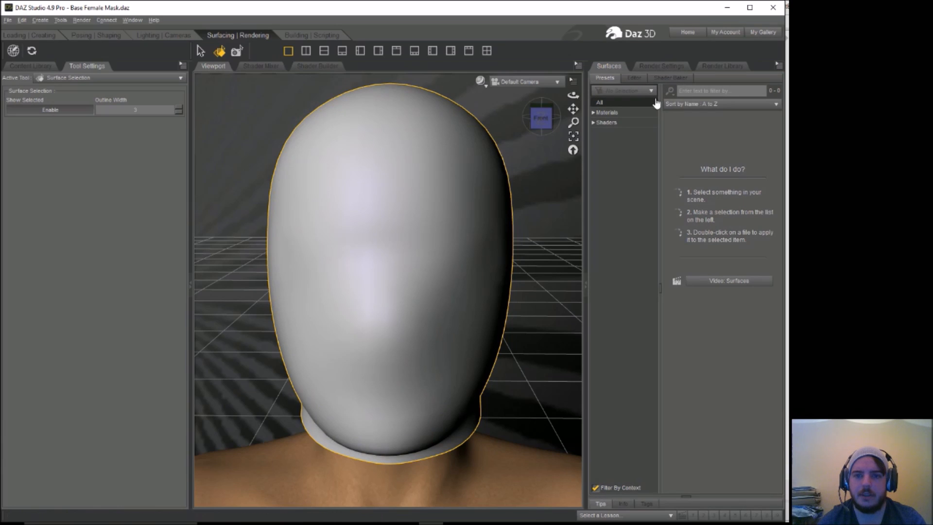
pyautogui.click(625, 113)
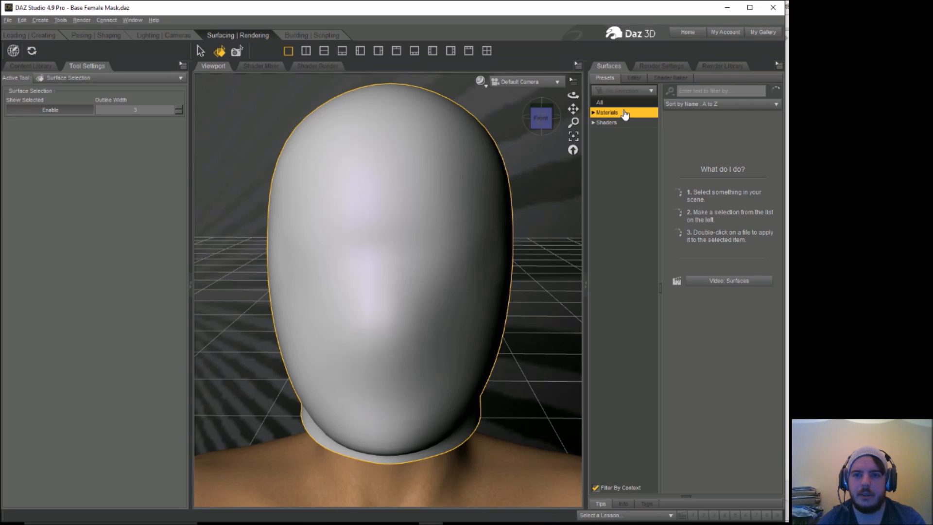
pyautogui.click(634, 78)
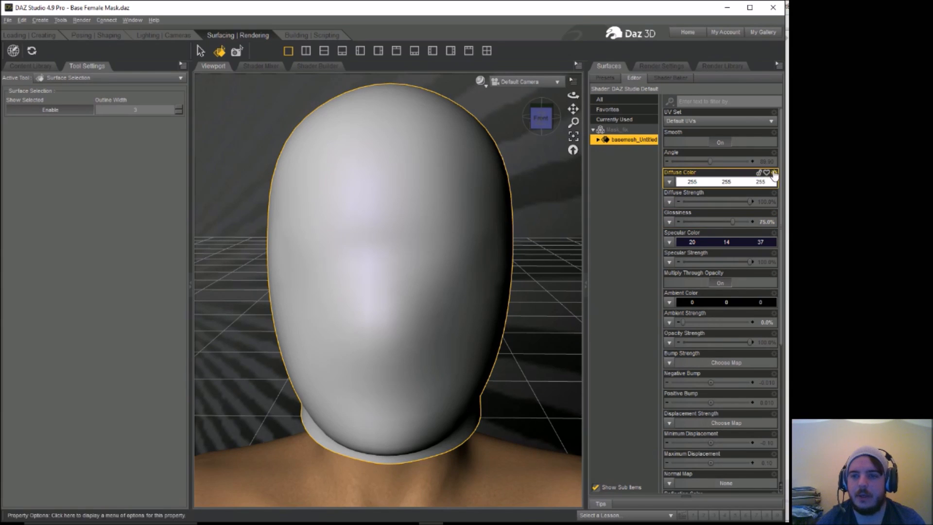
pyautogui.scroll(-1, 783, 163)
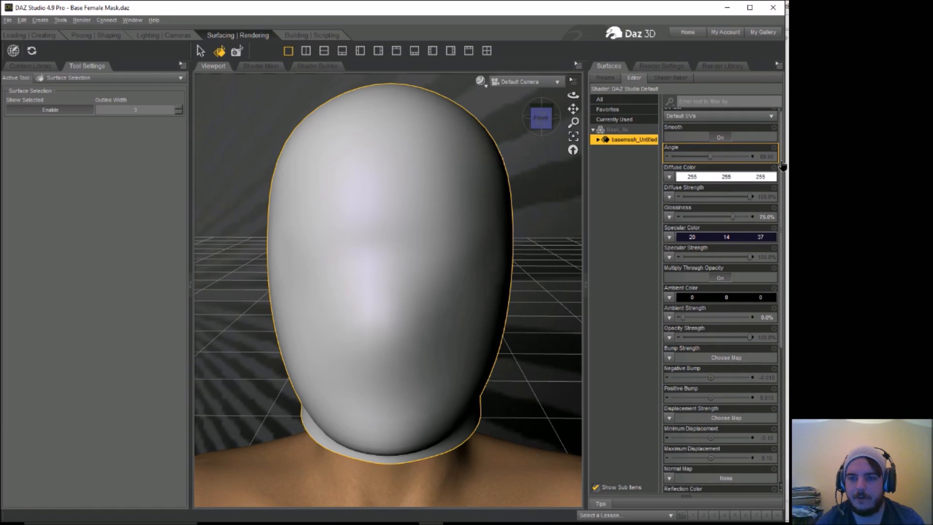
# Step: Apply image 79 from the Mask Designs folder as the mask's Diffuse Color map
pyautogui.click(670, 178)
pyautogui.click(679, 188)
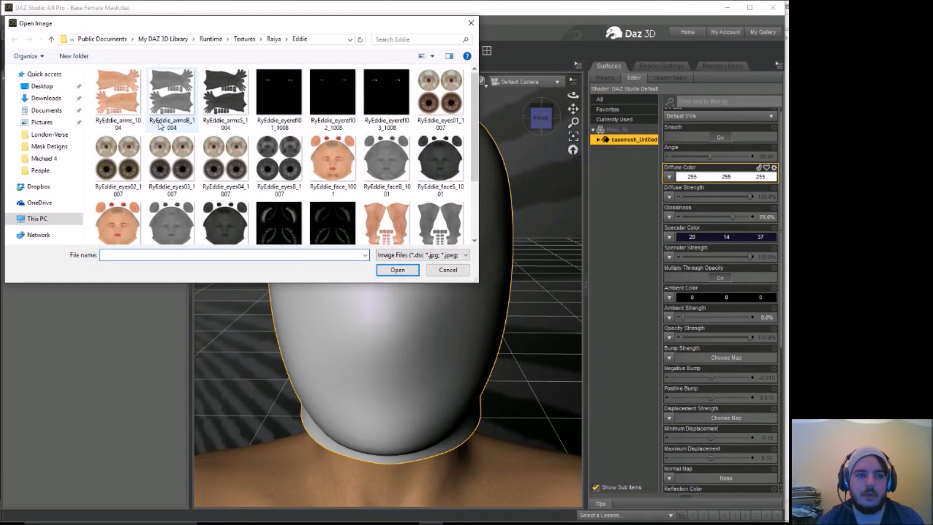
pyautogui.click(48, 147)
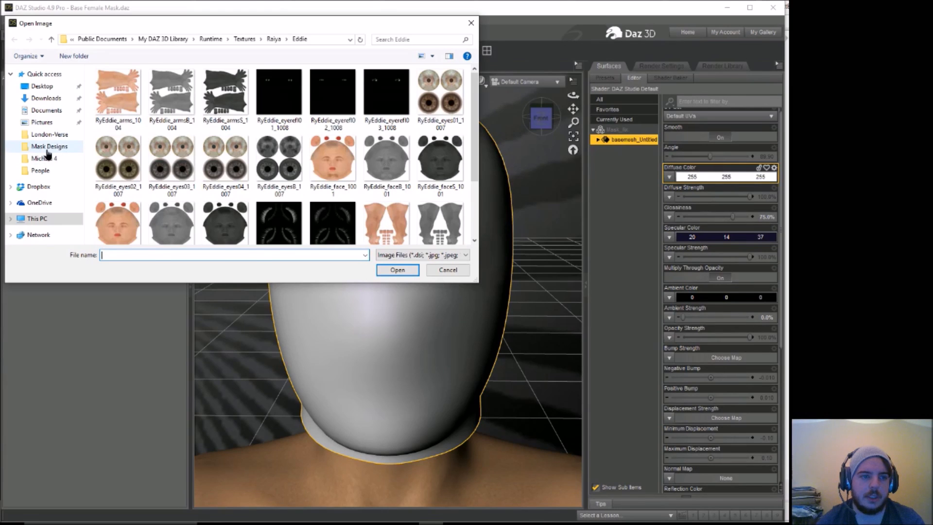
pyautogui.moveTo(475, 100); pyautogui.dragTo(475, 213)
pyautogui.click(287, 145)
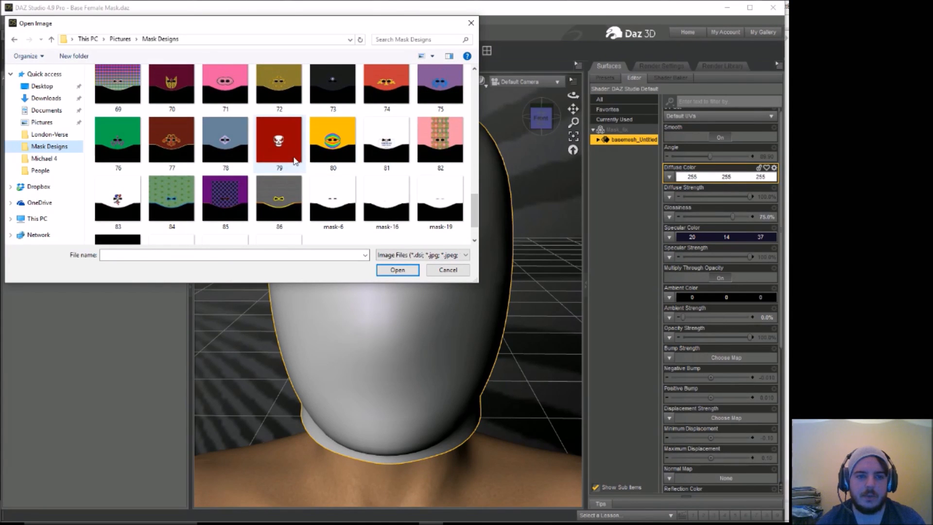
pyautogui.click(397, 270)
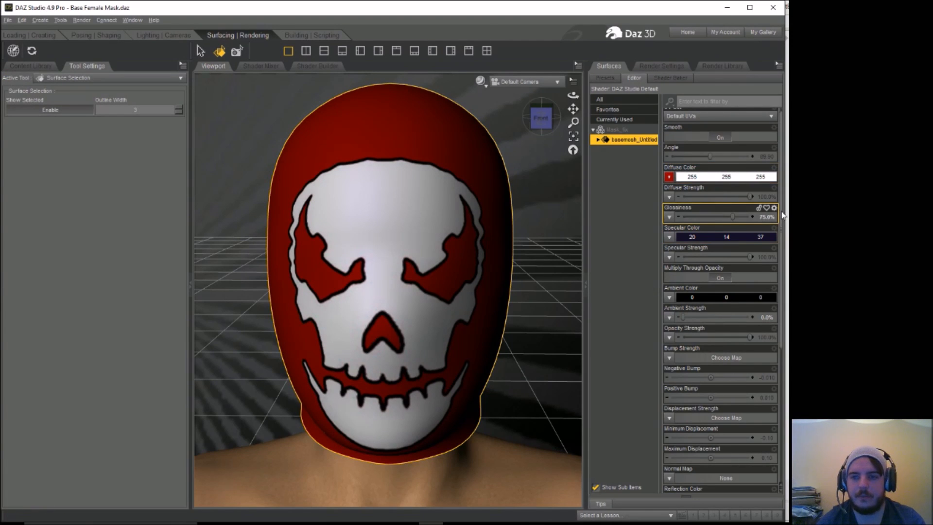
# Step: Apply a black-and-white cutout image from the Mask Designs folder as the mask's Opacity Strength map
pyautogui.moveTo(781, 213); pyautogui.dragTo(786, 250)
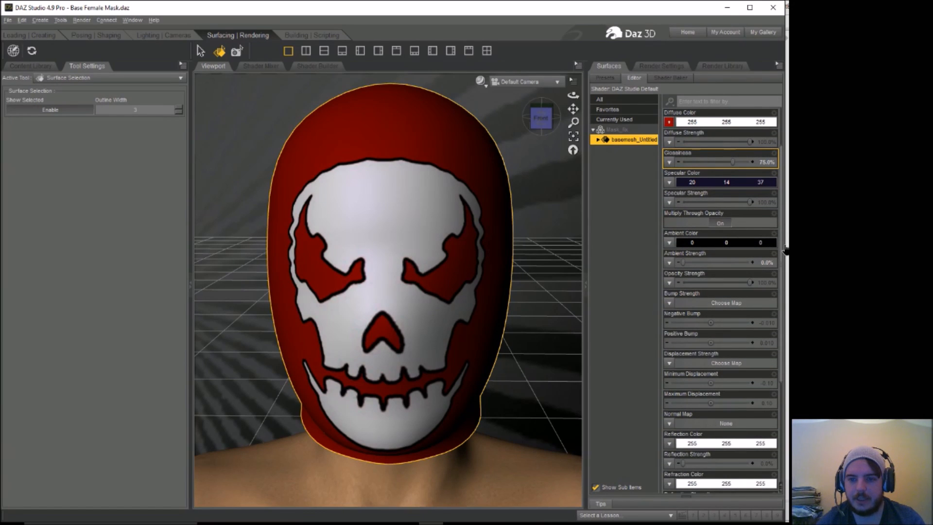
pyautogui.click(670, 283)
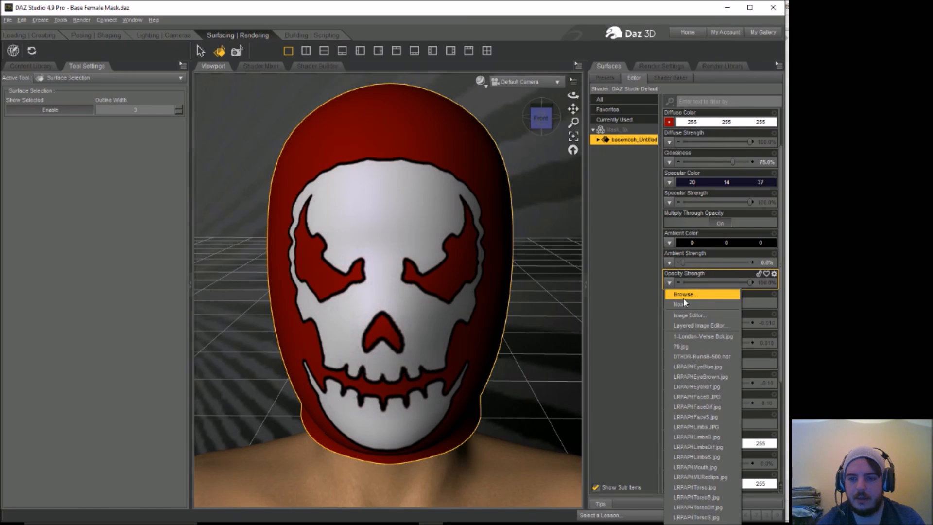
pyautogui.click(684, 298)
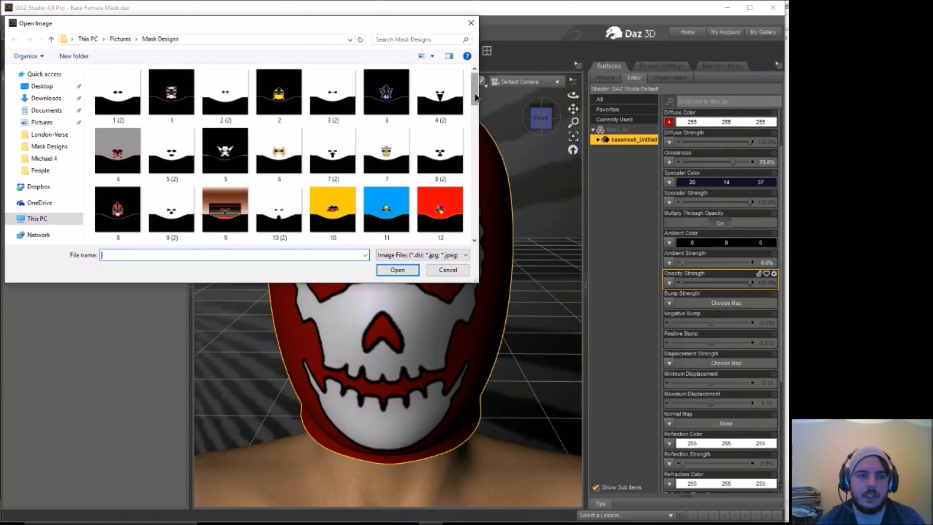
pyautogui.moveTo(477, 97); pyautogui.dragTo(486, 224)
pyautogui.click(389, 187)
pyautogui.click(397, 271)
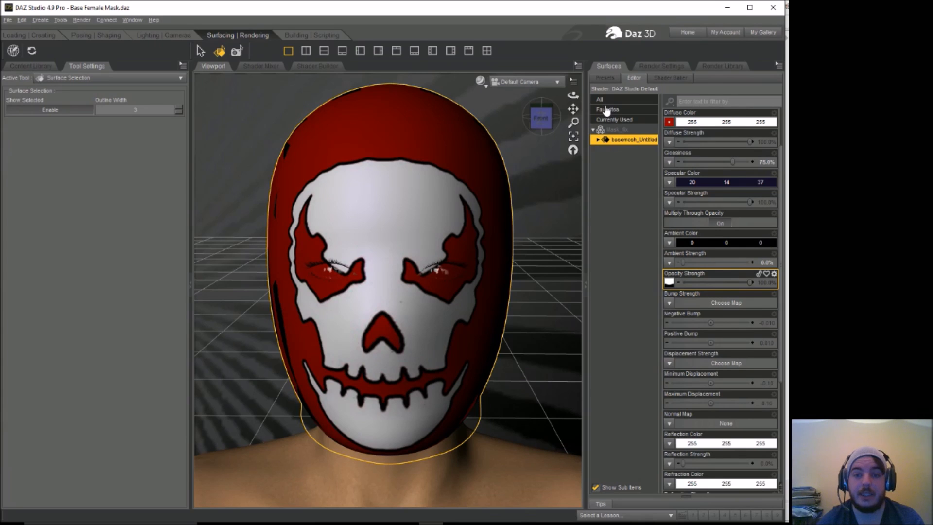
# Step: Select the Victoria 4.2 figure in the scene and switch to the loading and creating workspace
pyautogui.click(97, 38)
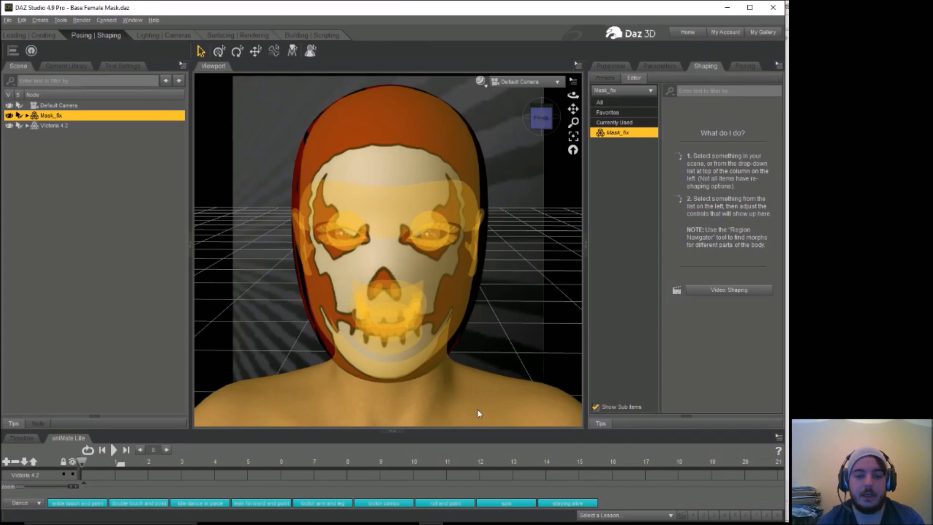
pyautogui.click(483, 413)
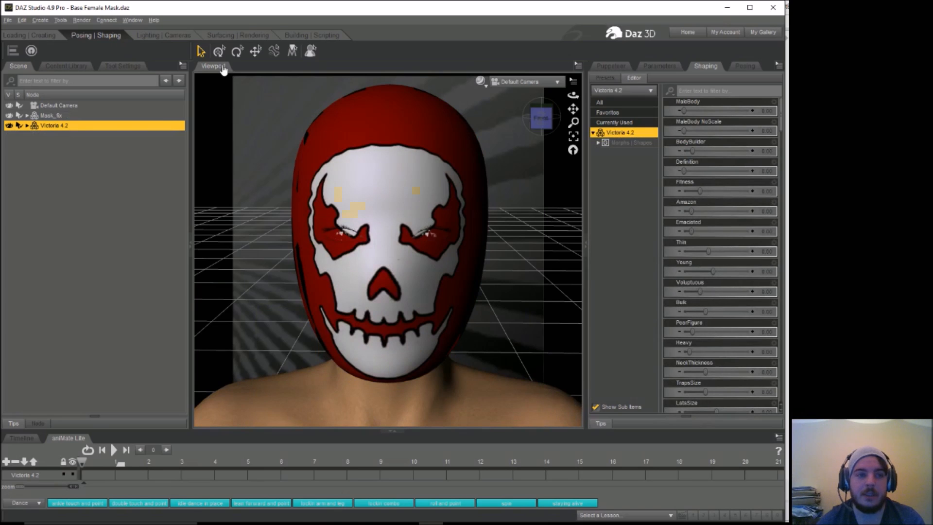
pyautogui.click(30, 35)
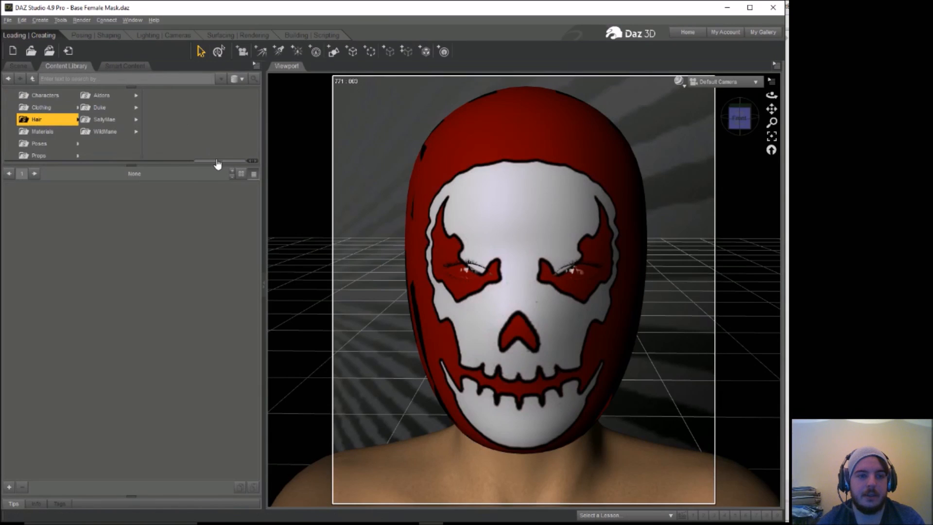
# Step: Browse My DAZ 3D Library under DAZ Studio Formats to the Dark Storm clothing folder for Genesis 3 Female
pyautogui.moveTo(215, 161); pyautogui.dragTo(32, 156)
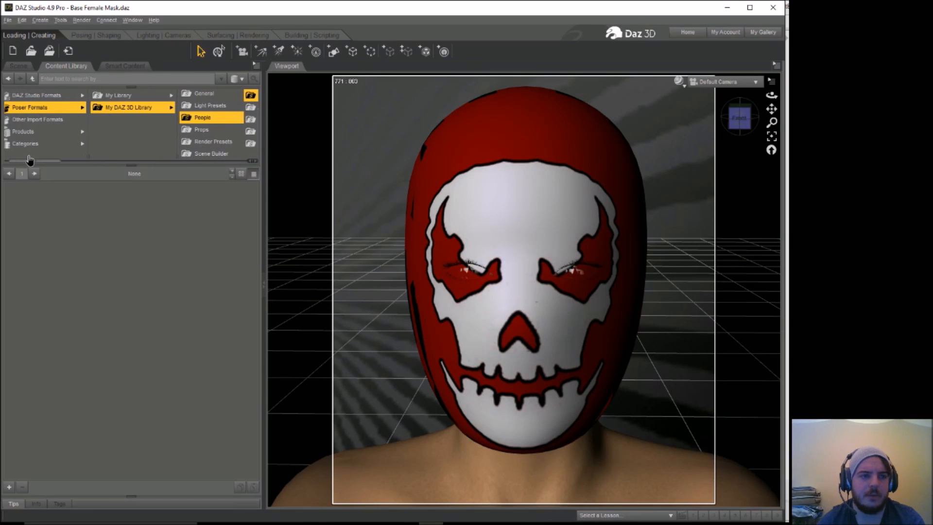
pyautogui.click(62, 93)
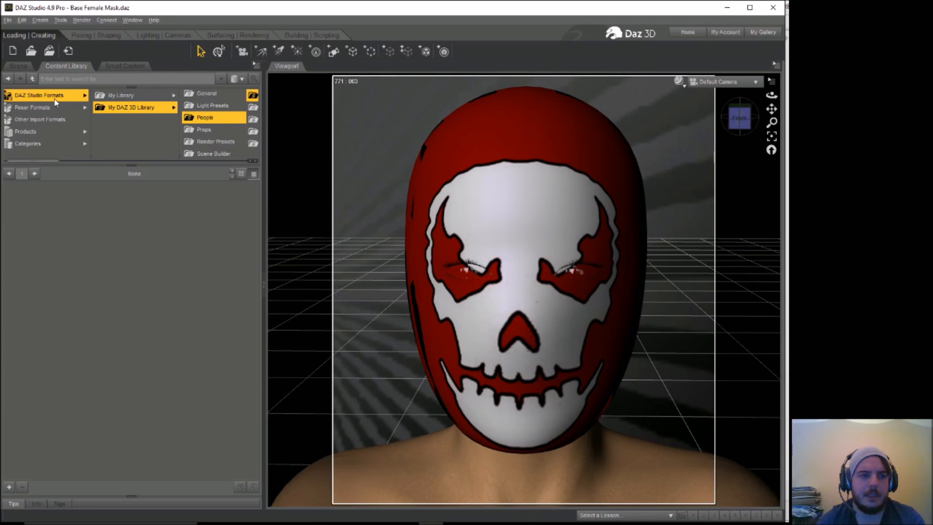
pyautogui.click(128, 109)
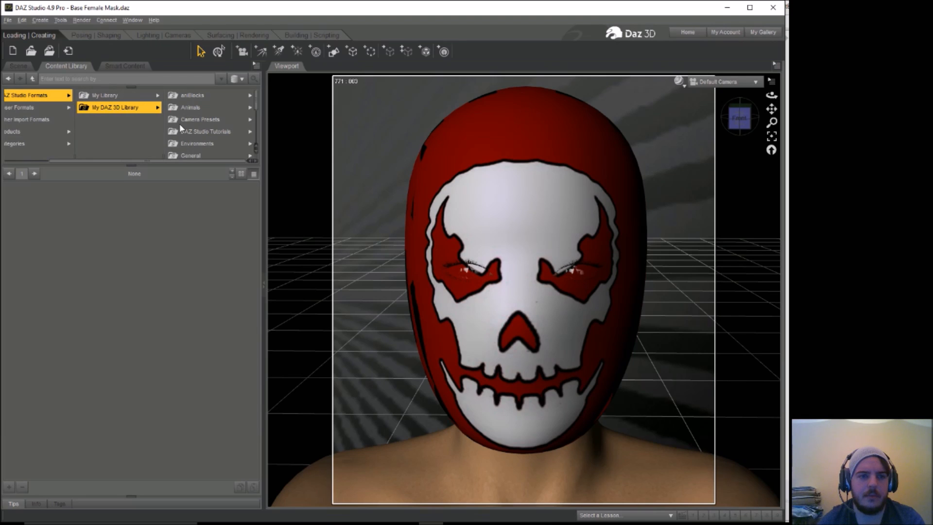
pyautogui.scroll(-4, 257, 108)
pyautogui.click(203, 125)
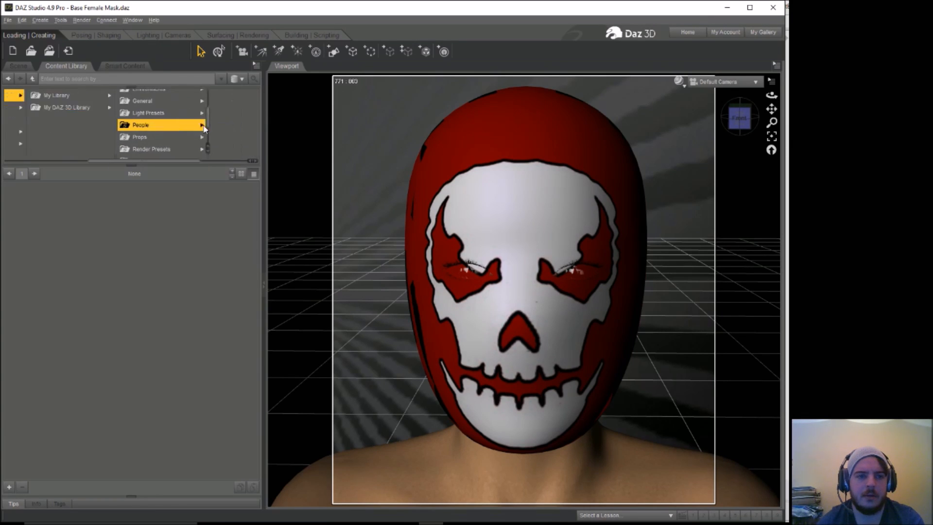
pyautogui.click(230, 132)
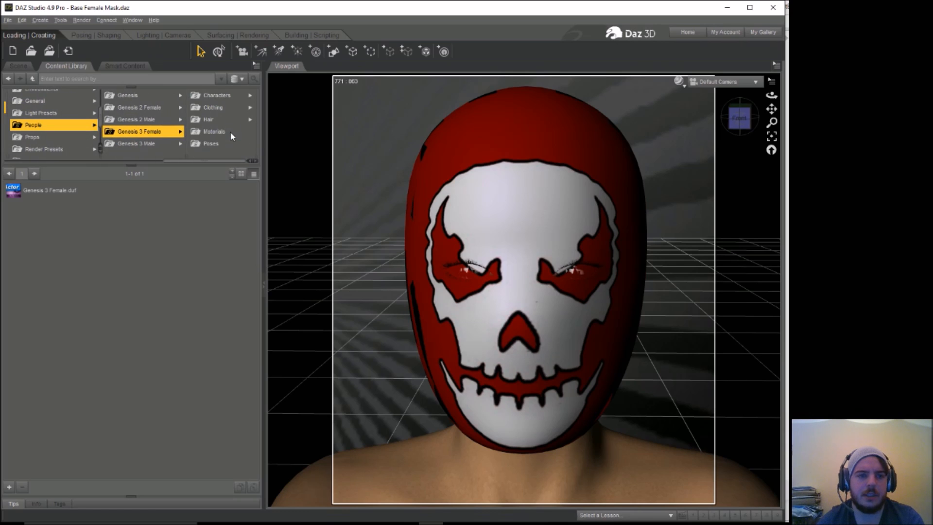
pyautogui.click(222, 109)
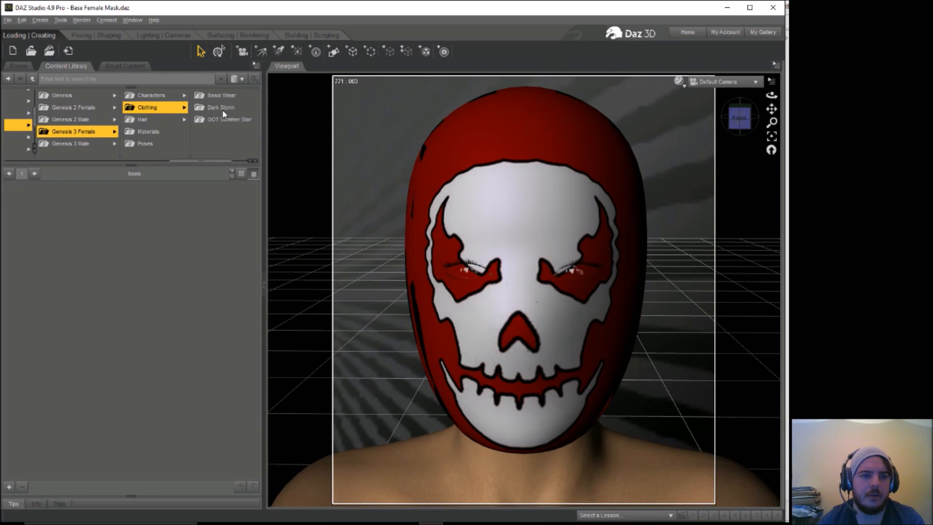
pyautogui.click(226, 107)
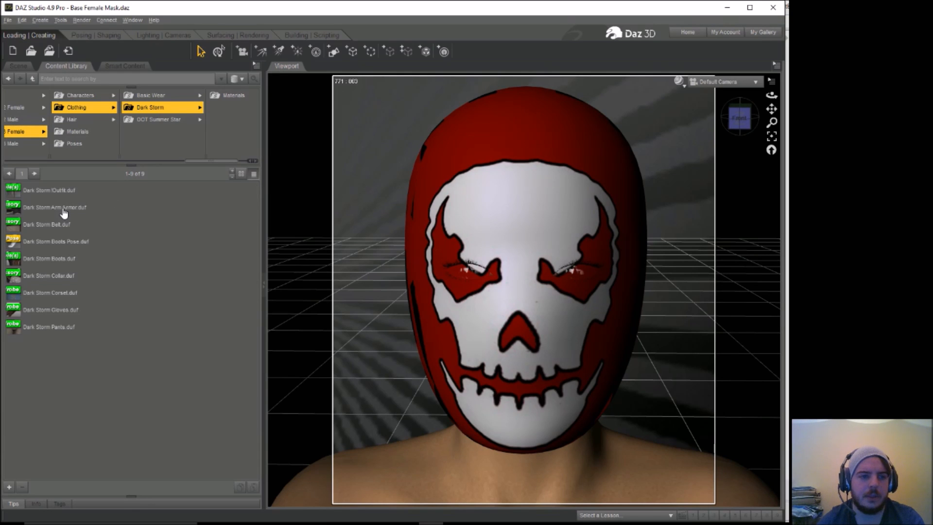
# Step: Load the complete Dark Storm outfit onto the Victoria 4.2 figure
pyautogui.moveTo(64, 213)
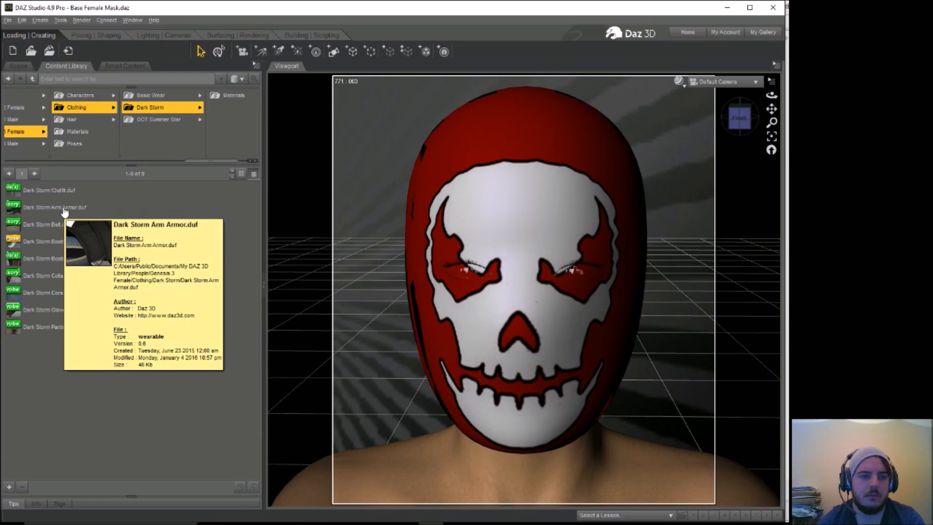
pyautogui.moveTo(69, 192)
pyautogui.moveTo(69, 192); pyautogui.dragTo(354, 195)
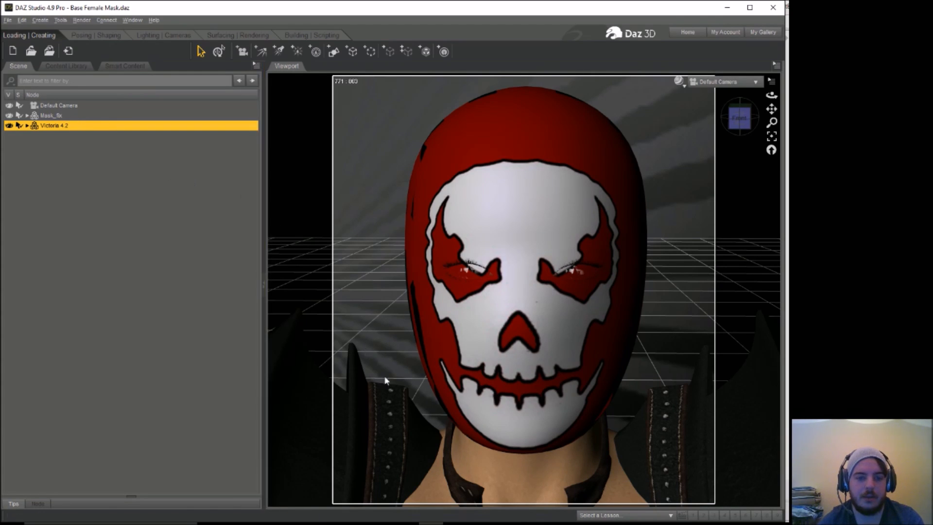
# Step: Select all seven Dark Storm pieces under the Victoria 4.2 figure and delete them from the scene
pyautogui.click(352, 380)
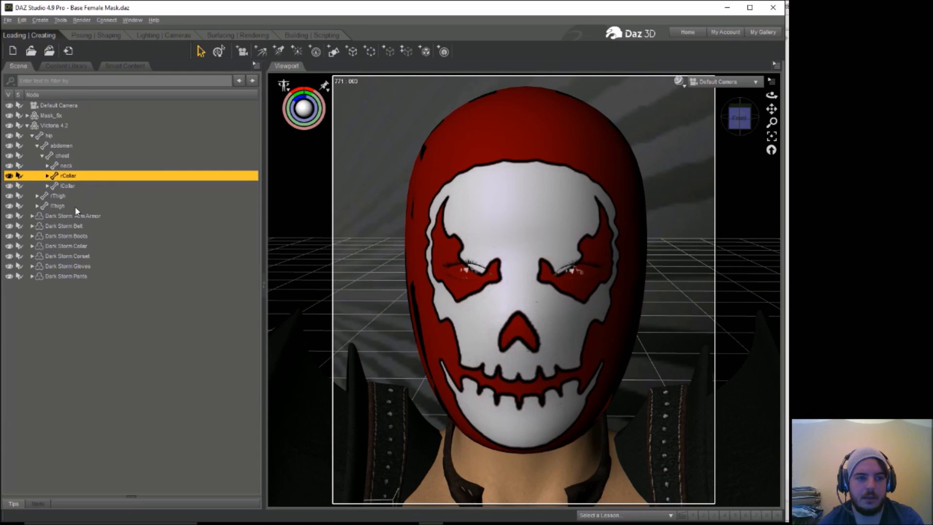
pyautogui.click(68, 217)
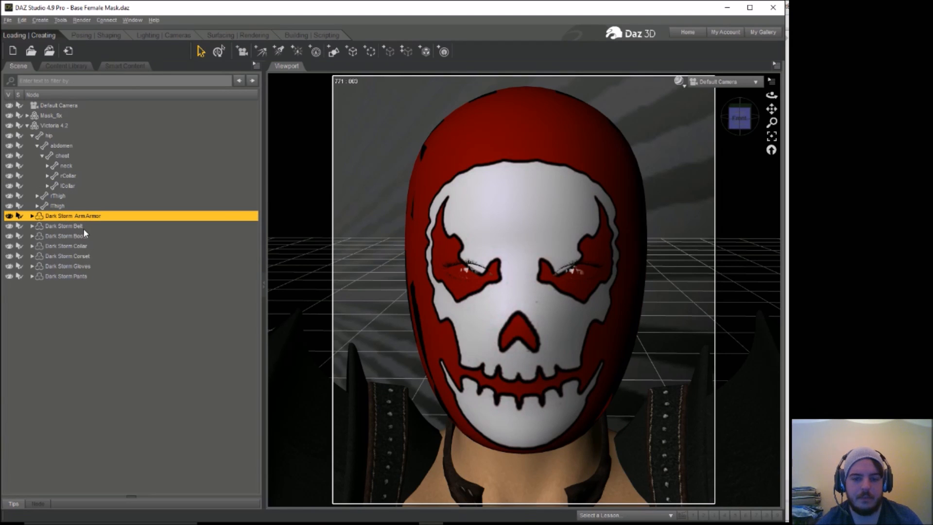
pyautogui.keyDown('ctrl'); pyautogui.click(64, 226); pyautogui.keyUp('ctrl')
pyautogui.keyDown('ctrl'); pyautogui.click(66, 236); pyautogui.keyUp('ctrl')
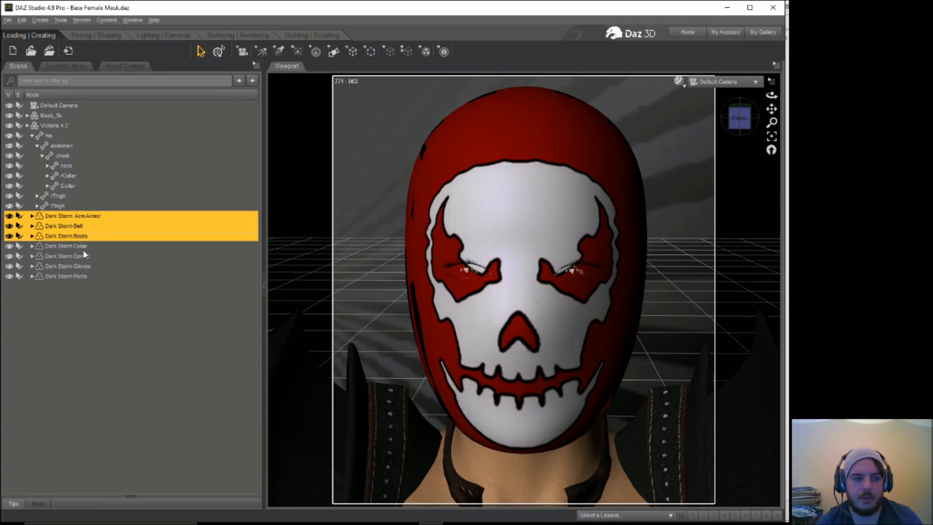
pyautogui.keyDown('ctrl'); pyautogui.click(66, 246); pyautogui.keyUp('ctrl')
pyautogui.keyDown('ctrl'); pyautogui.click(80, 256); pyautogui.keyUp('ctrl')
pyautogui.keyDown('ctrl'); pyautogui.click(83, 276); pyautogui.keyUp('ctrl')
pyautogui.keyDown('ctrl'); pyautogui.click(81, 266); pyautogui.keyUp('ctrl')
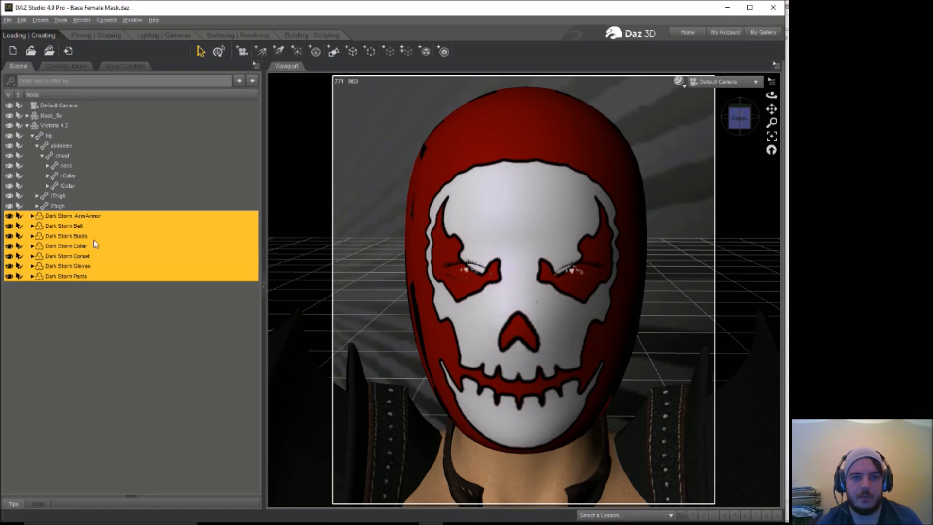
pyautogui.click(85, 35)
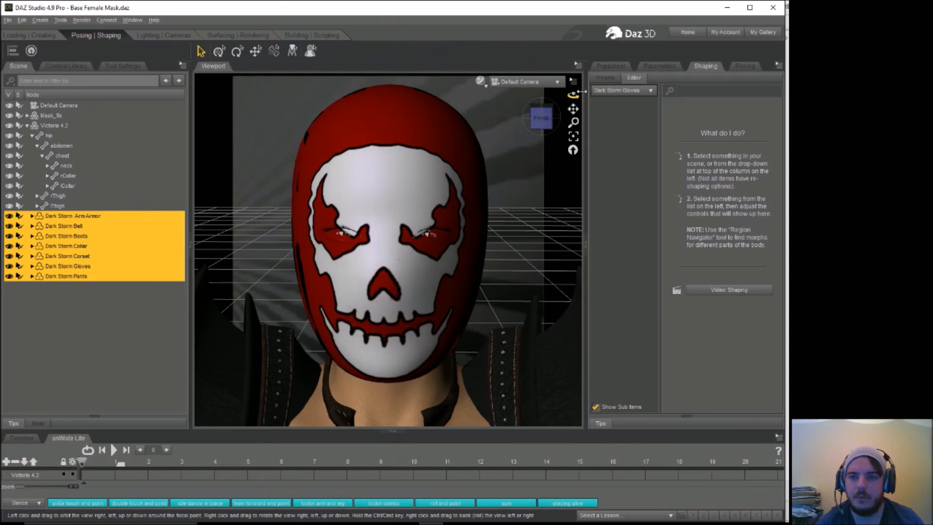
pyautogui.click(748, 66)
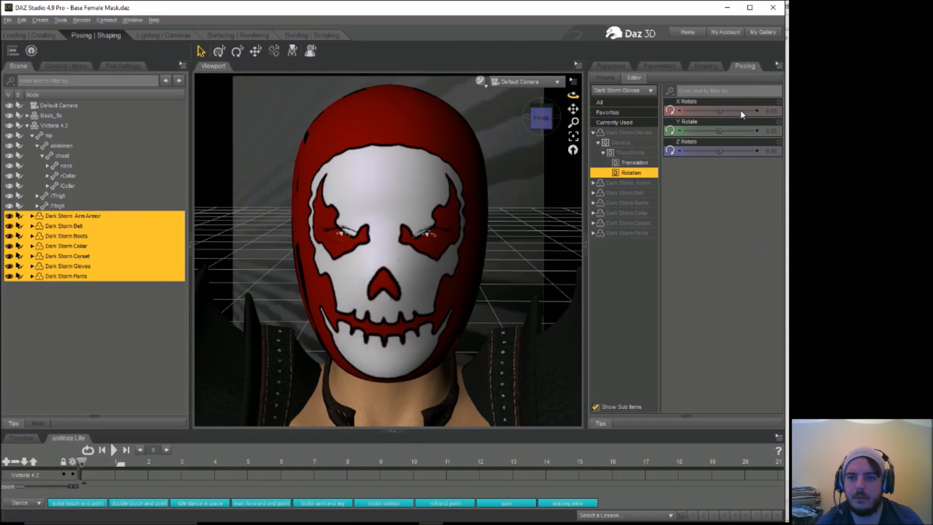
pyautogui.click(645, 165)
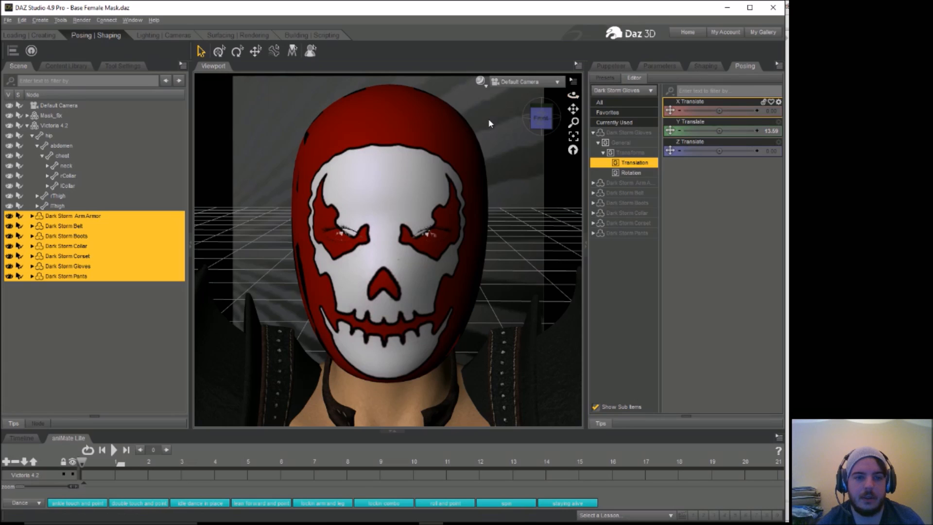
pyautogui.press('Delete')
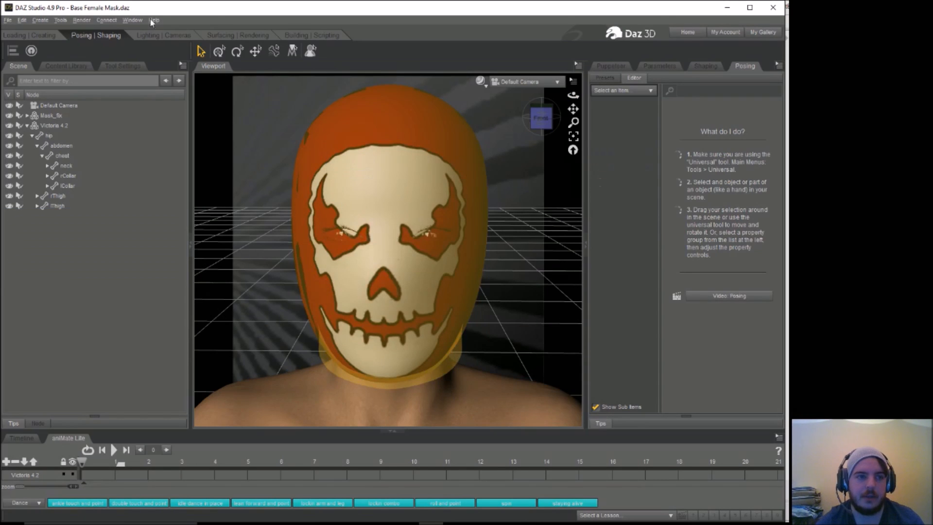
# Step: Reload the complete Dark Storm outfit from the content library into the scene as items not parented to the figure
pyautogui.click(35, 34)
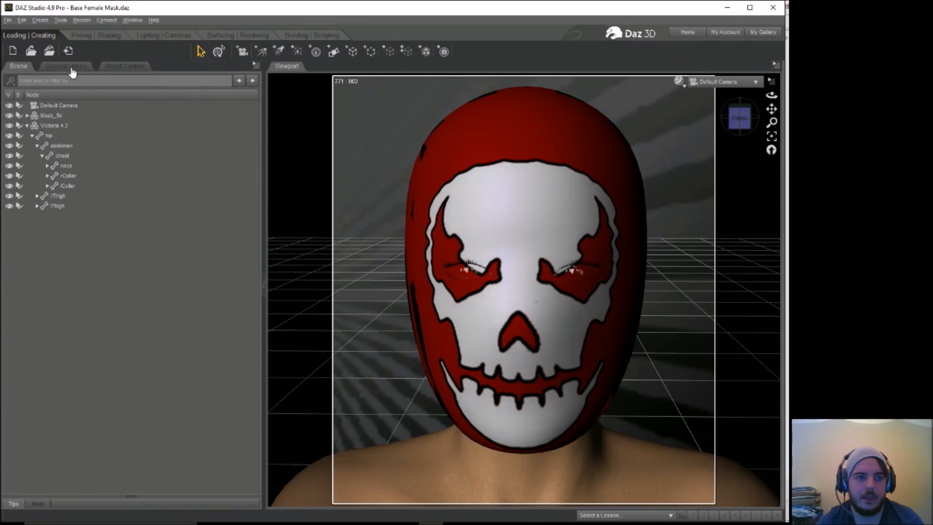
pyautogui.click(71, 69)
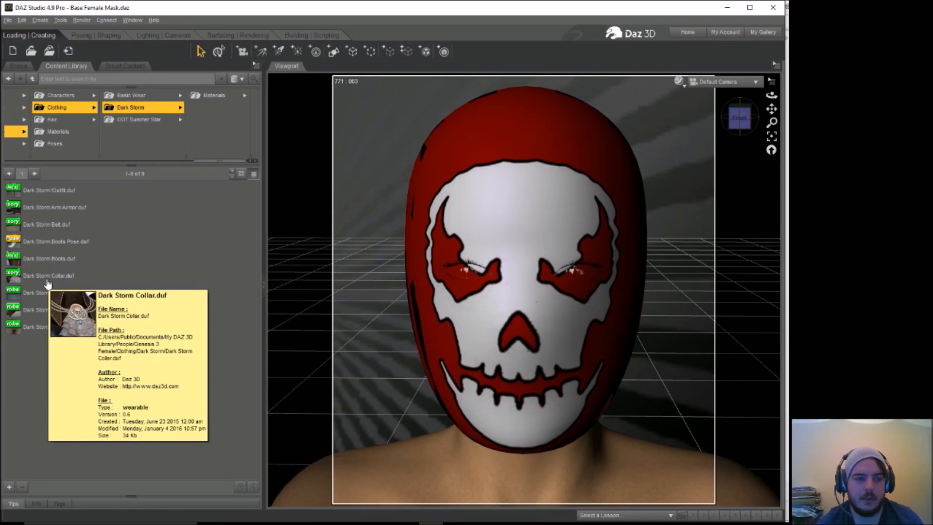
pyautogui.moveTo(59, 191); pyautogui.dragTo(355, 142)
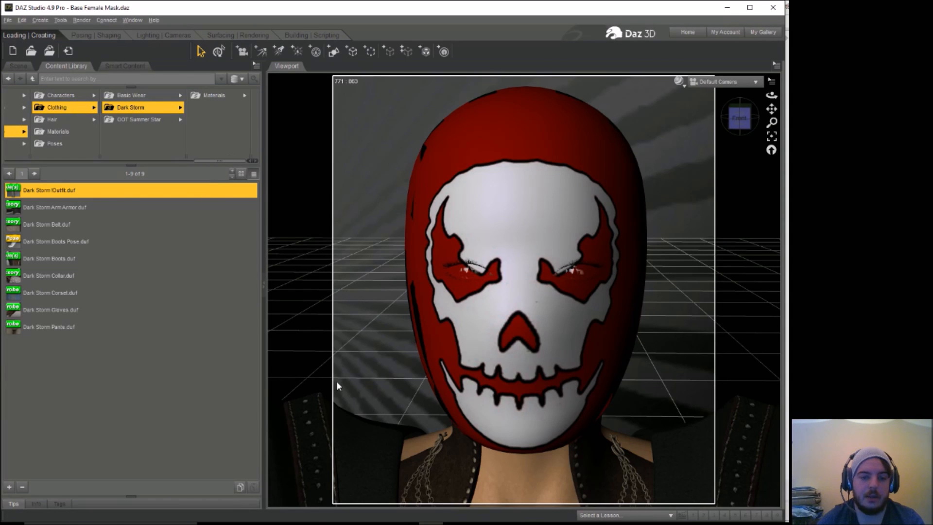
# Step: Select all seven reloaded Dark Storm pieces in the posing workspace and raise them together to a Y Translate of 1.68
pyautogui.click(105, 38)
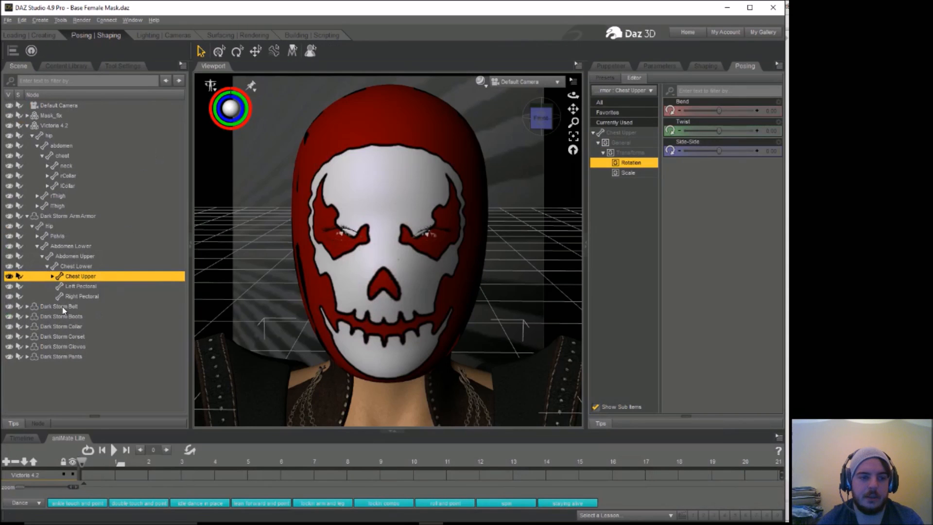
pyautogui.click(92, 217)
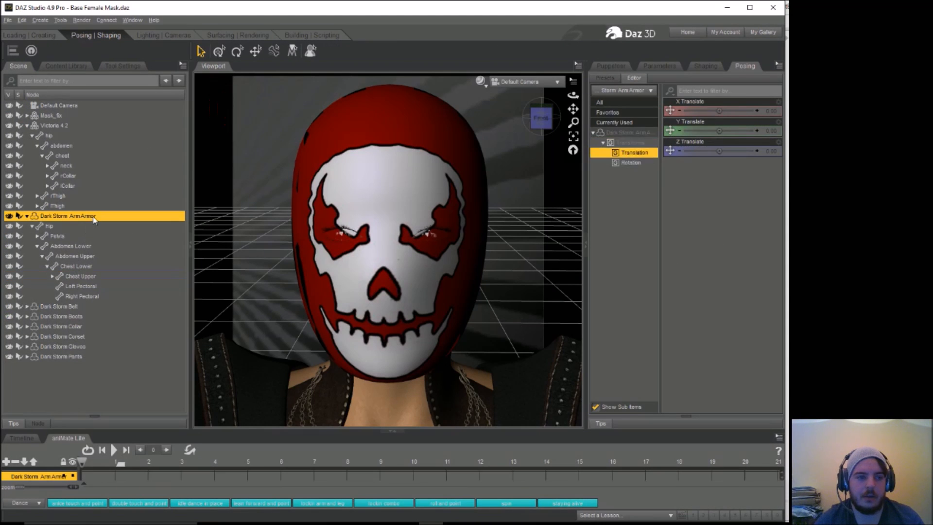
pyautogui.keyDown('ctrl'); pyautogui.click(72, 307); pyautogui.keyUp('ctrl')
pyautogui.keyDown('ctrl'); pyautogui.click(72, 316); pyautogui.keyUp('ctrl')
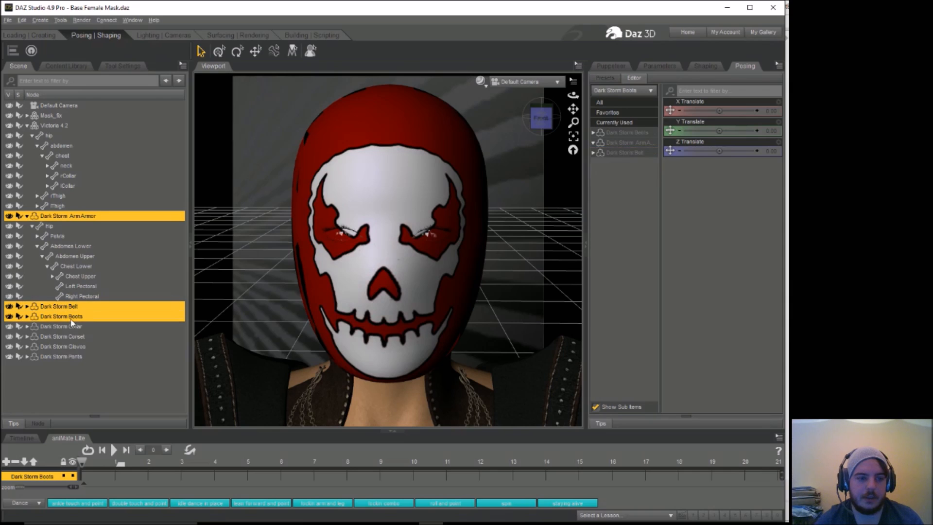
pyautogui.keyDown('ctrl'); pyautogui.click(72, 326); pyautogui.keyUp('ctrl')
pyautogui.keyDown('ctrl'); pyautogui.click(72, 337); pyautogui.keyUp('ctrl')
pyautogui.keyDown('ctrl'); pyautogui.click(72, 347); pyautogui.keyUp('ctrl')
pyautogui.keyDown('ctrl'); pyautogui.click(72, 356); pyautogui.keyUp('ctrl')
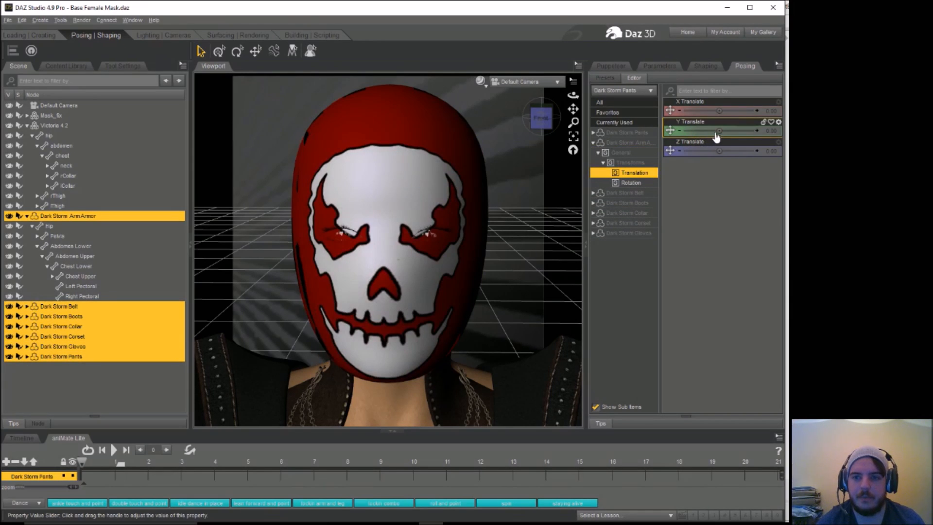
pyautogui.moveTo(720, 130); pyautogui.dragTo(723, 131)
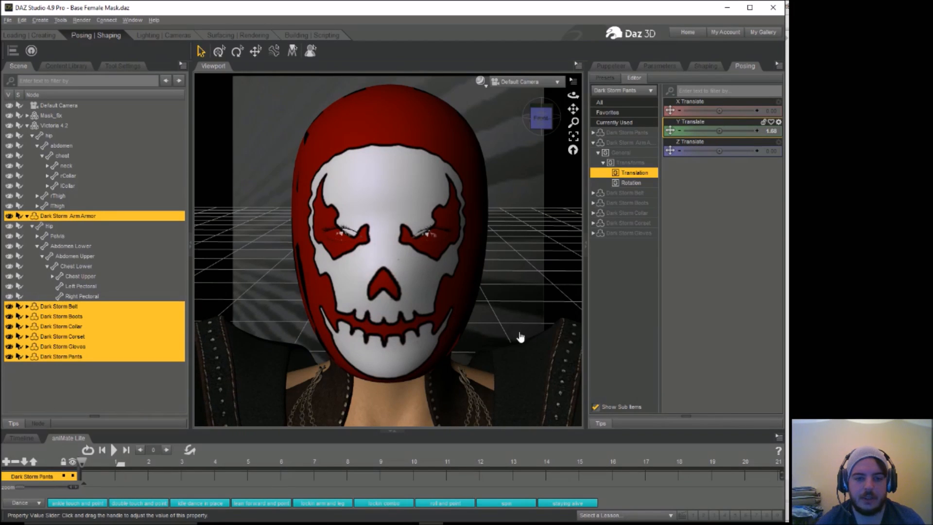
# Step: Select the Dark Storm Collar around the figure's neck and delete it
pyautogui.click(441, 396)
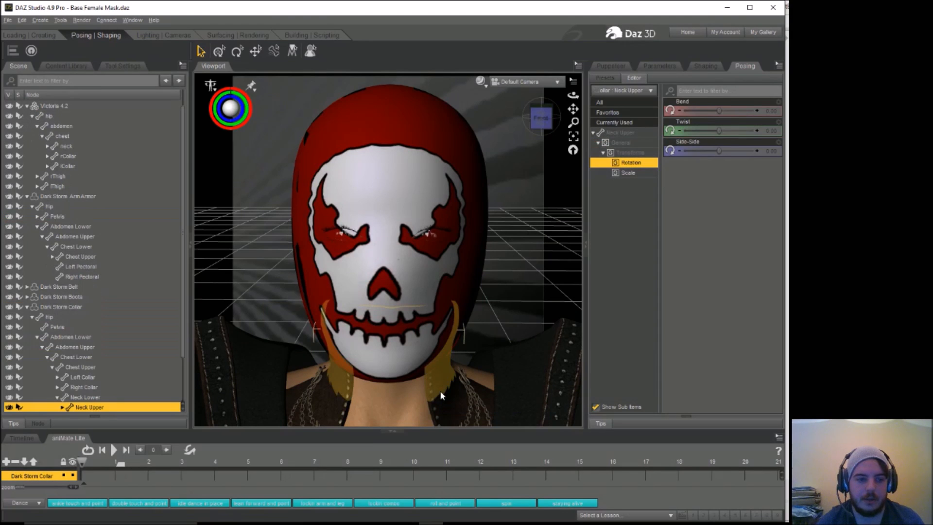
pyautogui.click(465, 415)
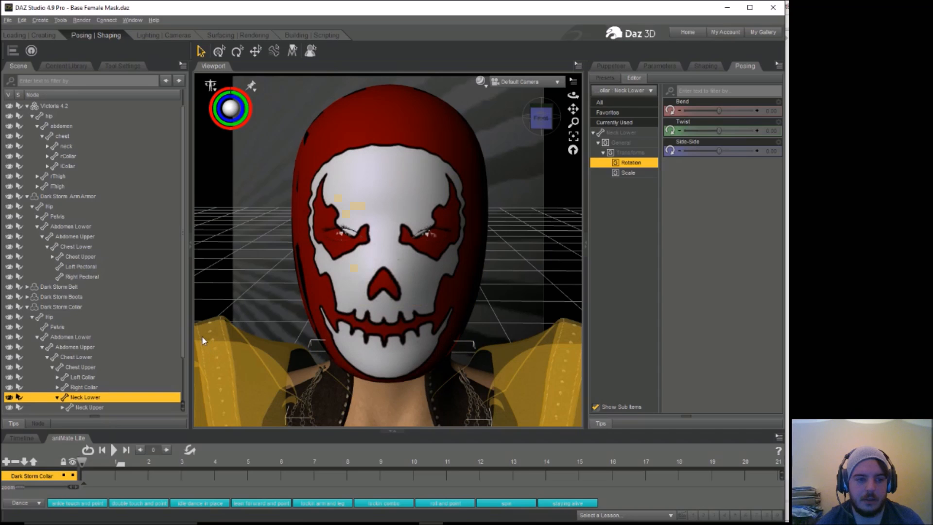
pyautogui.press('Delete')
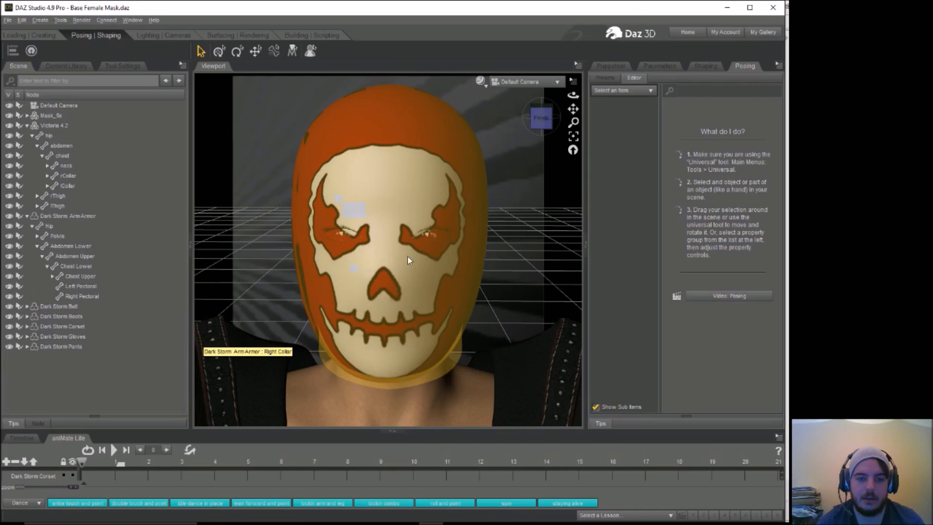
# Step: Reposition the Dark Storm ArmArmor to an X Translate of 0.36 and a Y Translate of -0.38
pyautogui.click(223, 347)
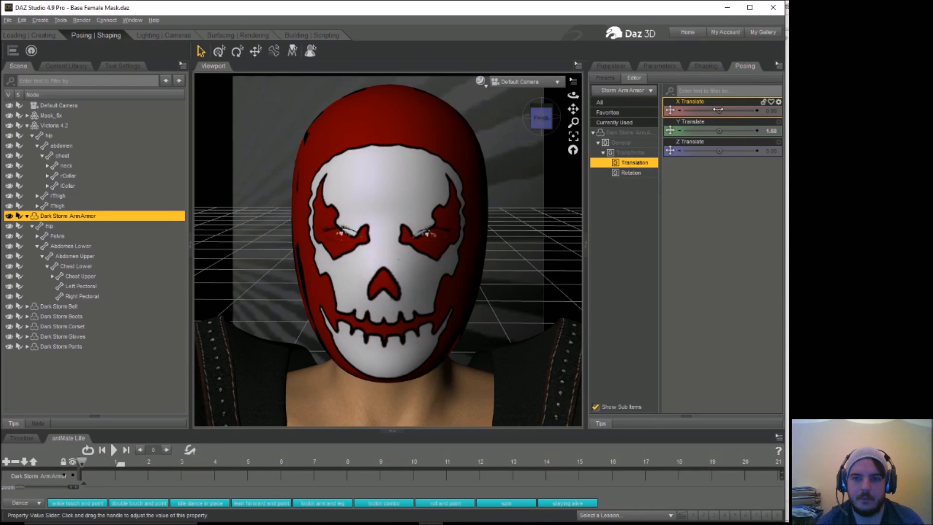
pyautogui.moveTo(719, 111); pyautogui.dragTo(713, 130)
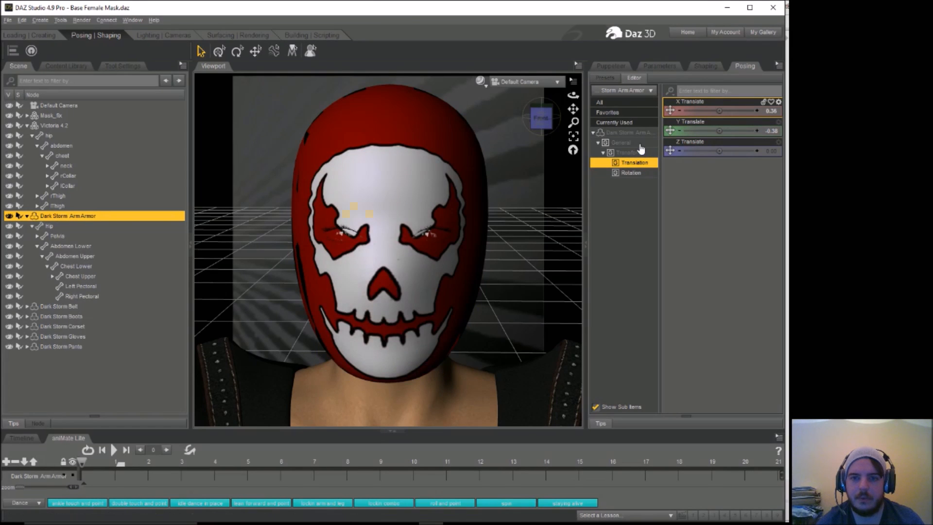
pyautogui.click(705, 68)
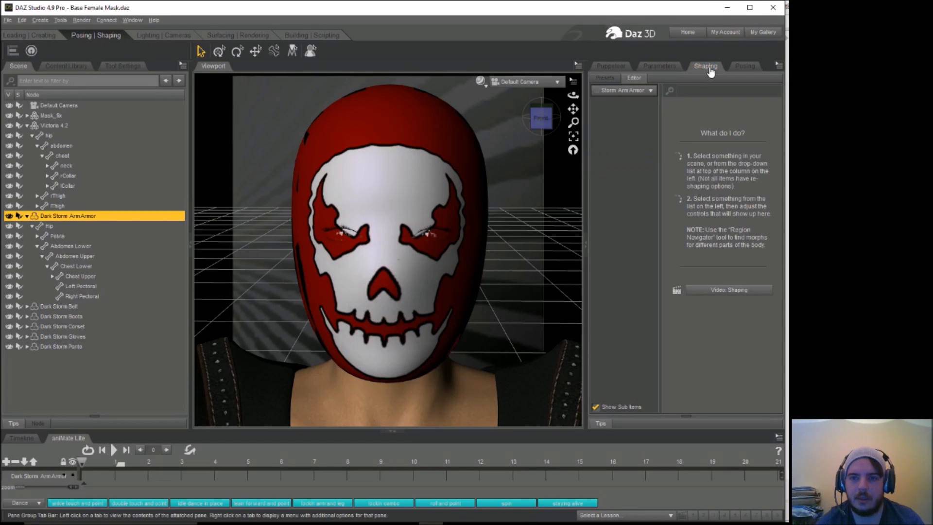
pyautogui.click(738, 68)
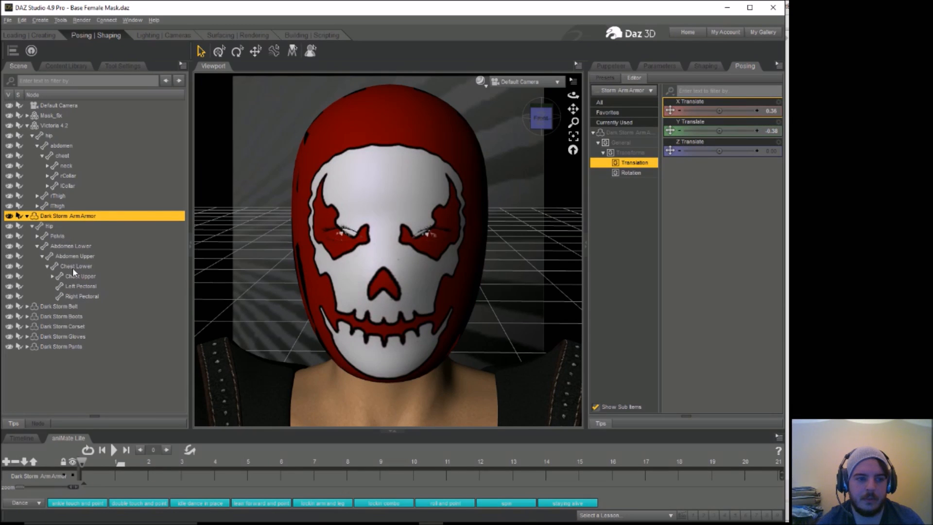
# Step: Scale down the Right Pectoral bone of the Dark Storm ArmArmor
pyautogui.click(82, 295)
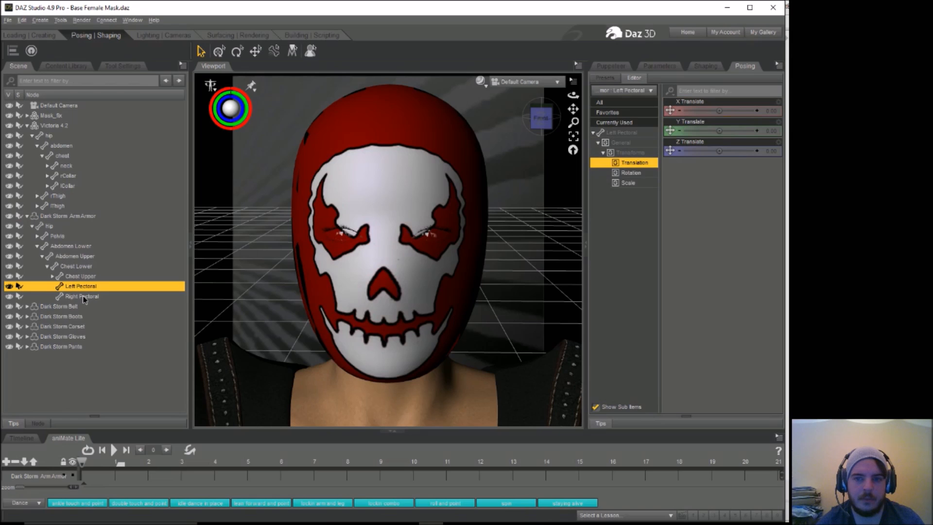
pyautogui.click(81, 276)
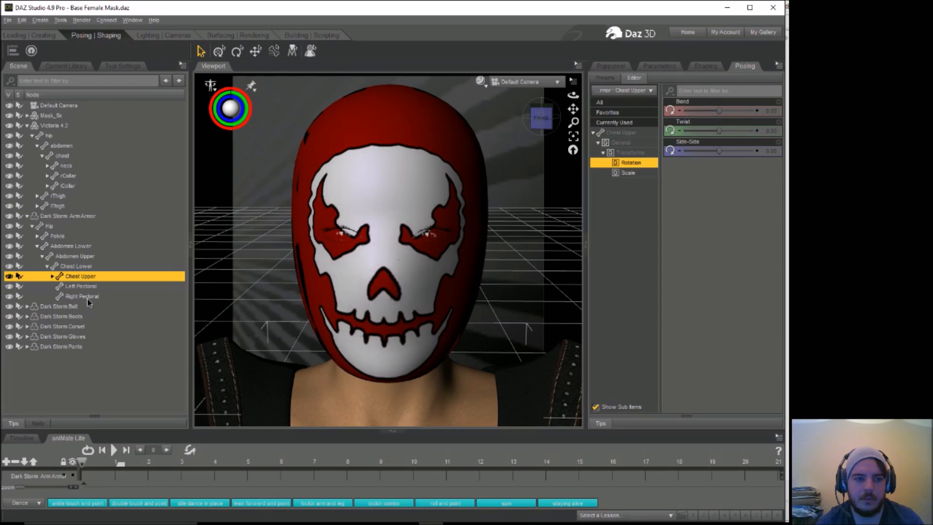
pyautogui.click(85, 296)
pyautogui.click(629, 185)
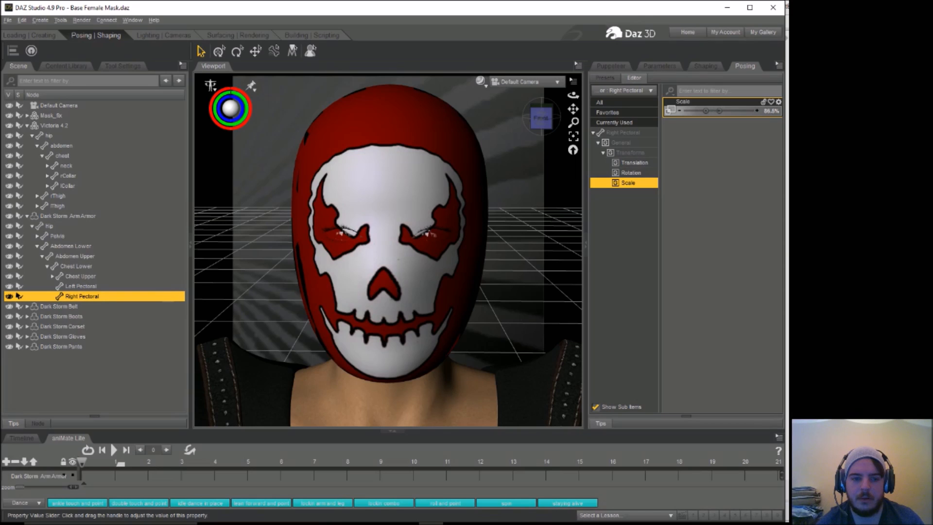
# Step: Delete the Dark Storm Belt, Boots, Corset, Gloves and Pants, keeping only the ArmArmor in the scene
pyautogui.click(65, 215)
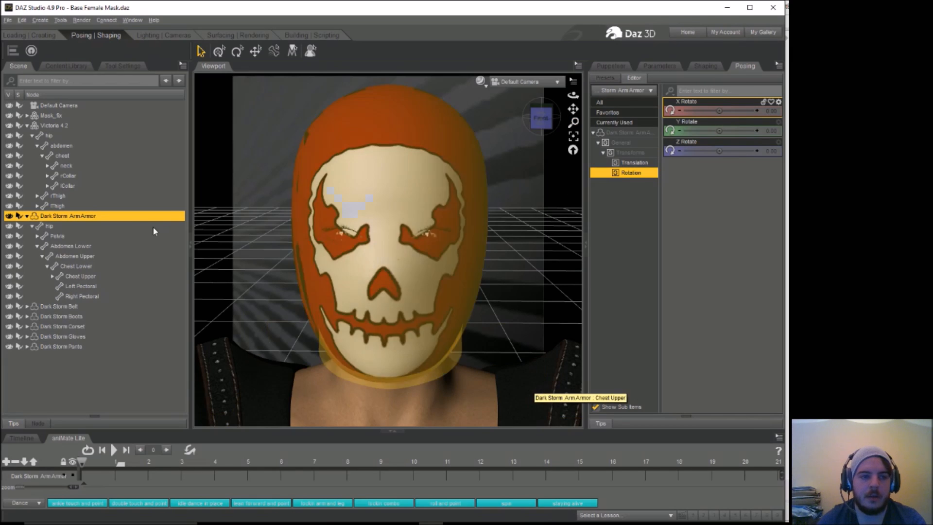
pyautogui.click(76, 316)
pyautogui.click(72, 326)
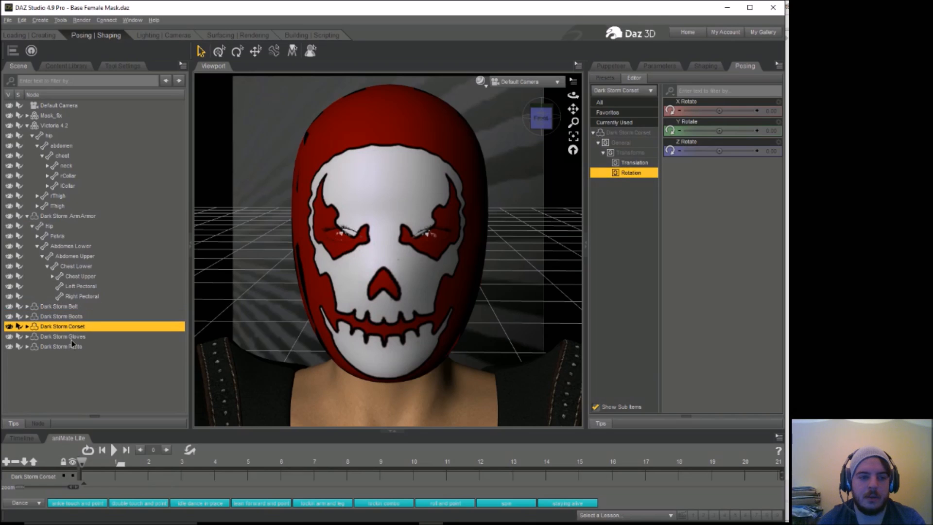
pyautogui.click(73, 337)
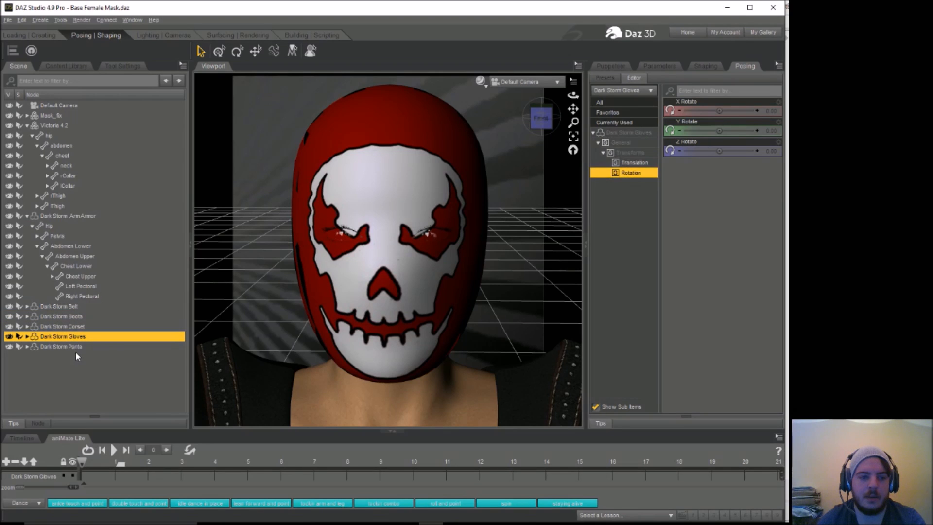
pyautogui.click(70, 307)
pyautogui.keyDown('ctrl'); pyautogui.click(69, 316); pyautogui.keyUp('ctrl')
pyautogui.keyDown('ctrl'); pyautogui.click(72, 326); pyautogui.keyUp('ctrl')
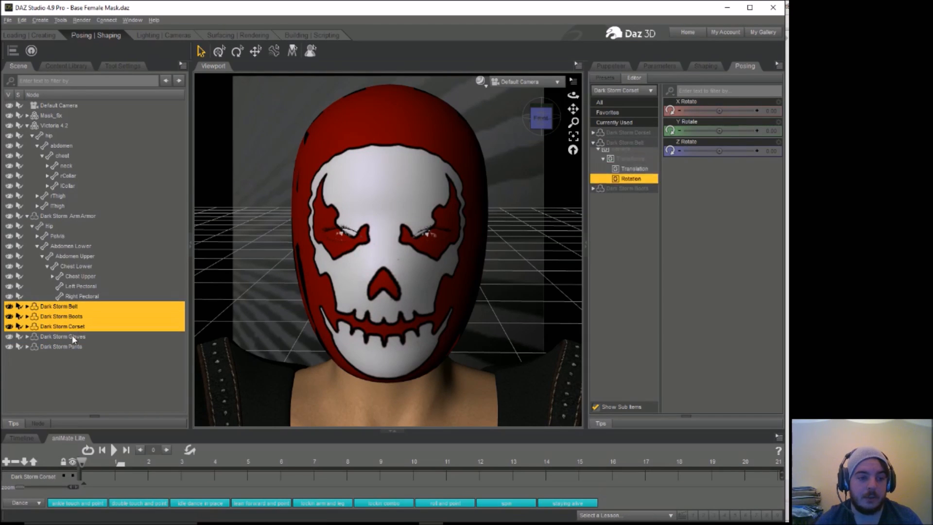
pyautogui.keyDown('ctrl'); pyautogui.click(72, 337); pyautogui.keyUp('ctrl')
pyautogui.keyDown('ctrl'); pyautogui.click(72, 346); pyautogui.keyUp('ctrl')
pyautogui.press('Delete')
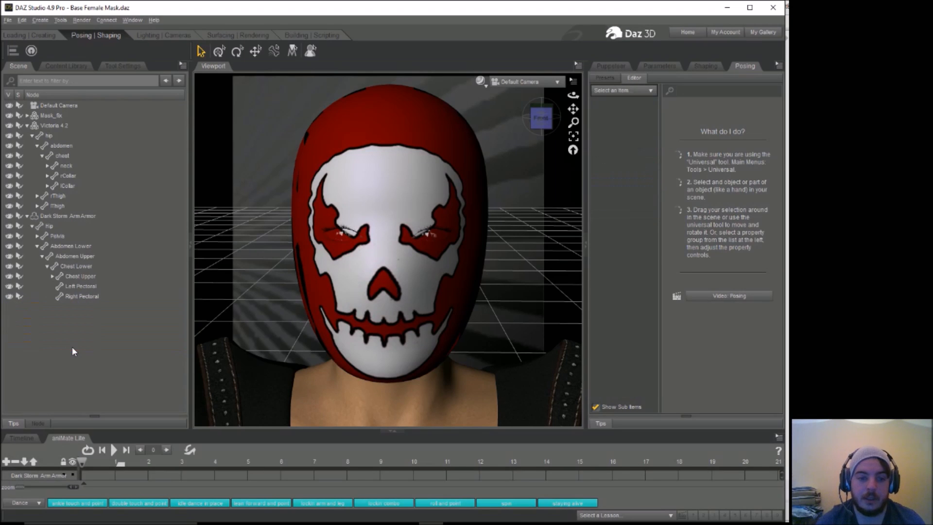
# Step: Scale up the Neck Upper bone of the Dark Storm ArmArmor to about 139%
pyautogui.click(53, 215)
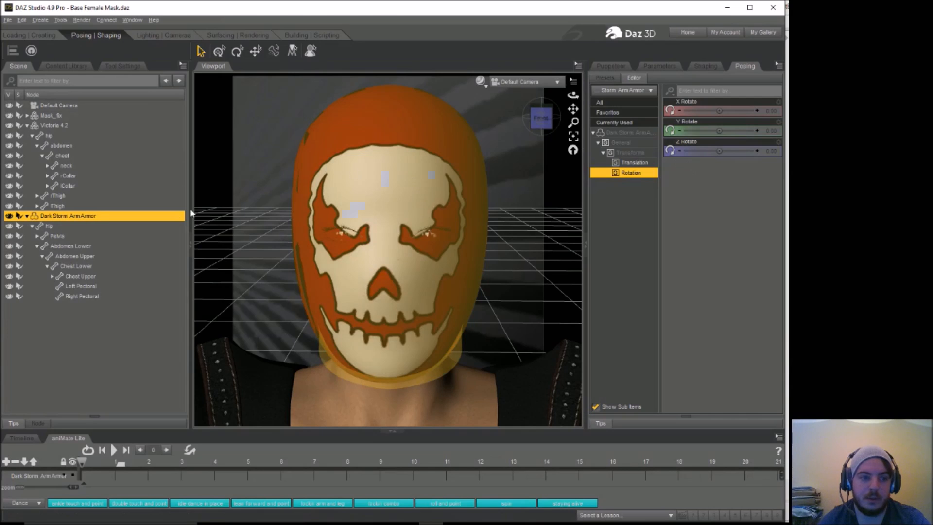
pyautogui.click(37, 236)
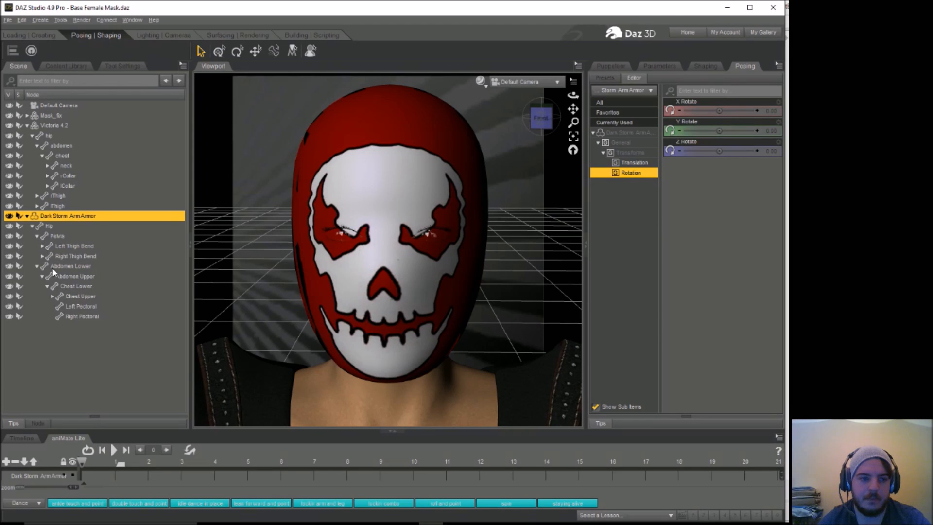
pyautogui.click(52, 296)
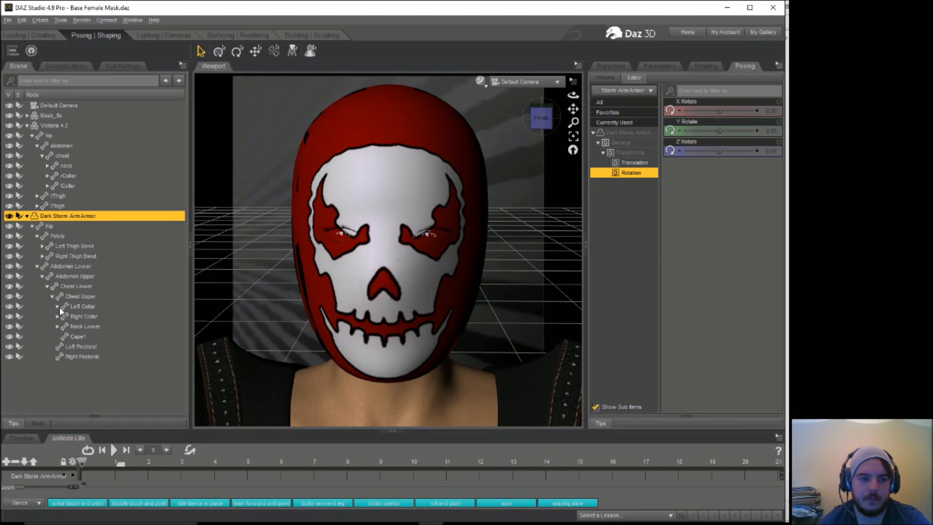
pyautogui.click(57, 327)
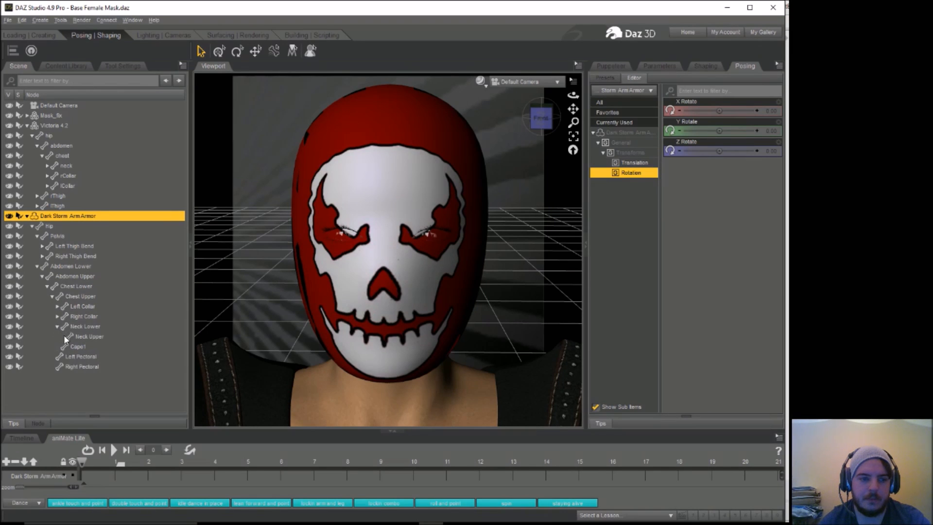
pyautogui.click(85, 336)
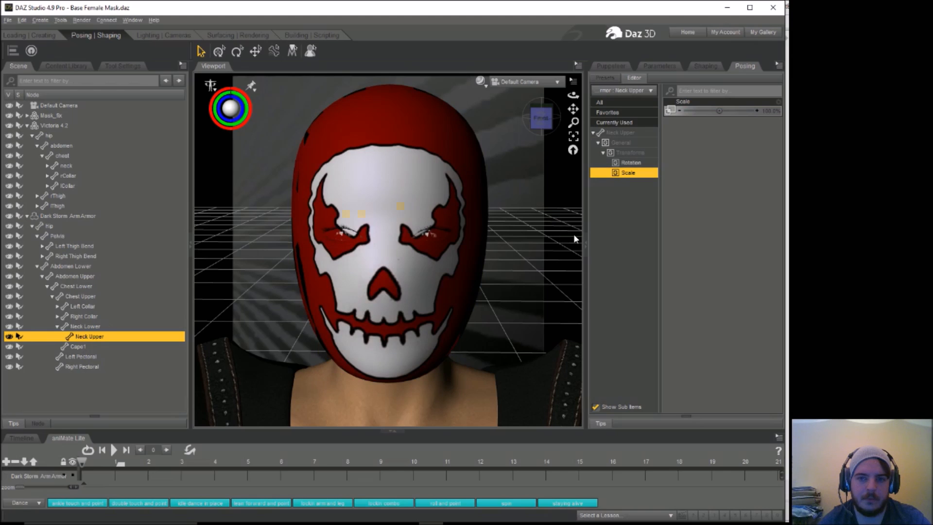
pyautogui.moveTo(719, 111); pyautogui.dragTo(713, 111)
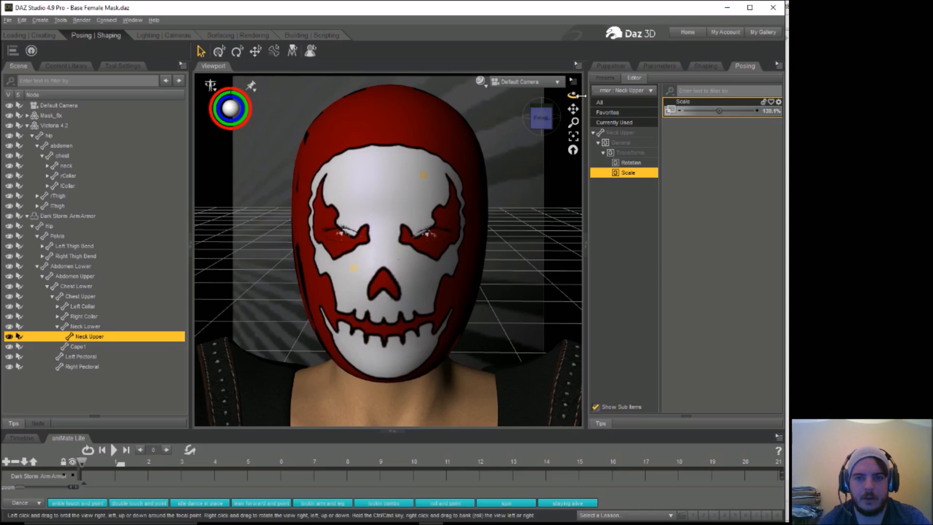
pyautogui.moveTo(573, 96); pyautogui.dragTo(574, 122)
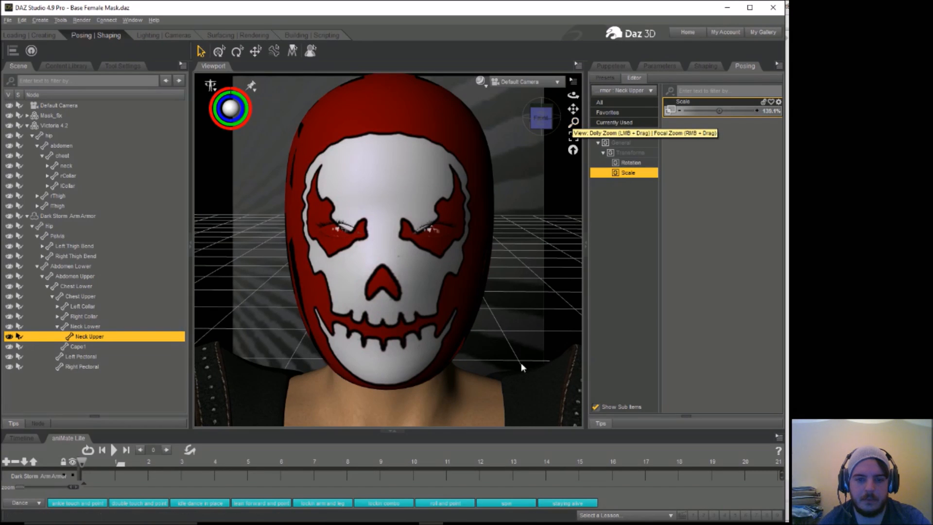
pyautogui.click(533, 384)
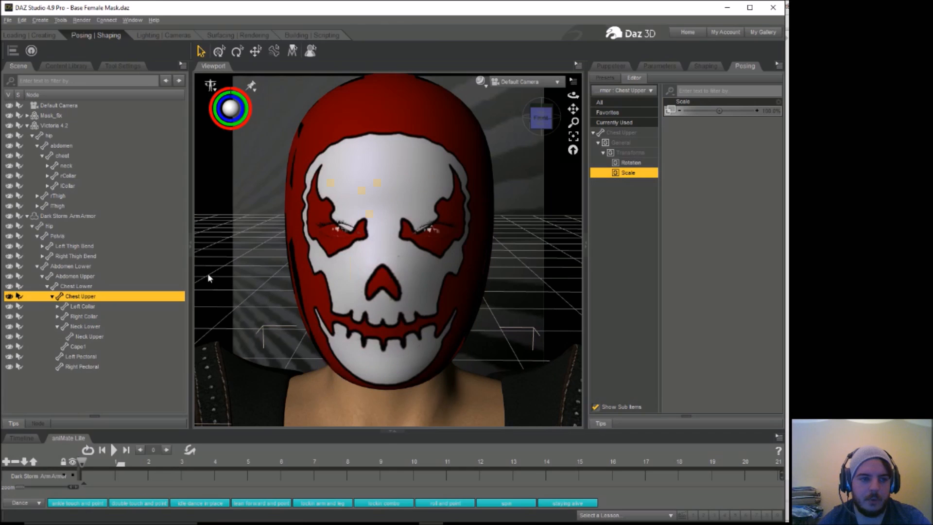
# Step: Remove the image map from the Base Color of all Dark Storm ArmArmor surfaces
pyautogui.click(89, 217)
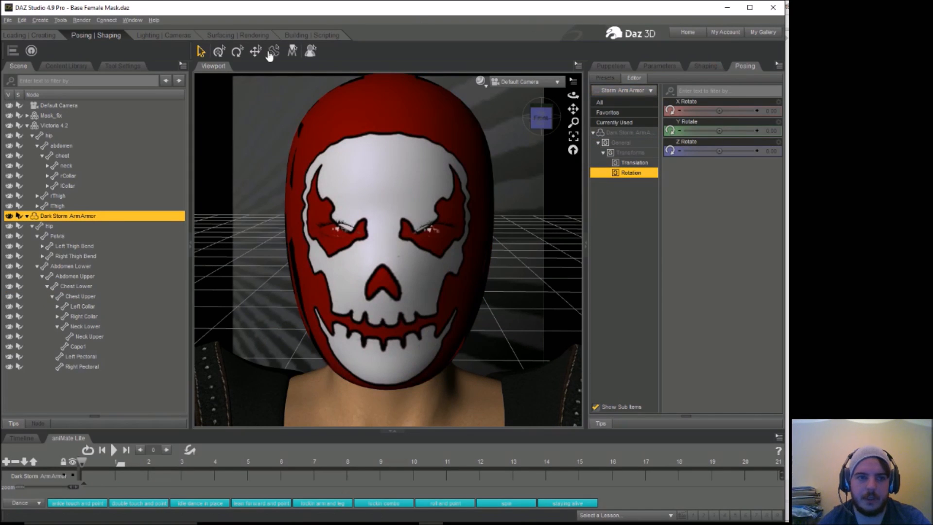
pyautogui.click(253, 34)
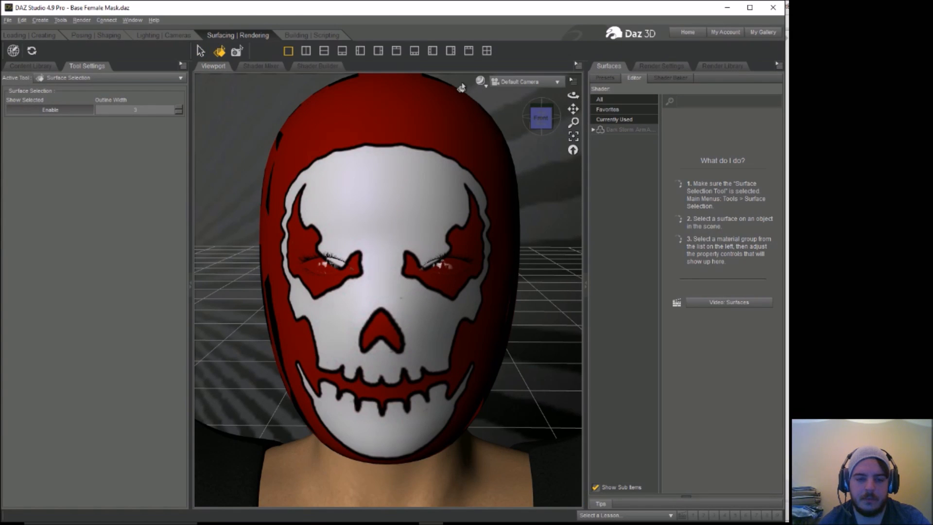
pyautogui.click(624, 131)
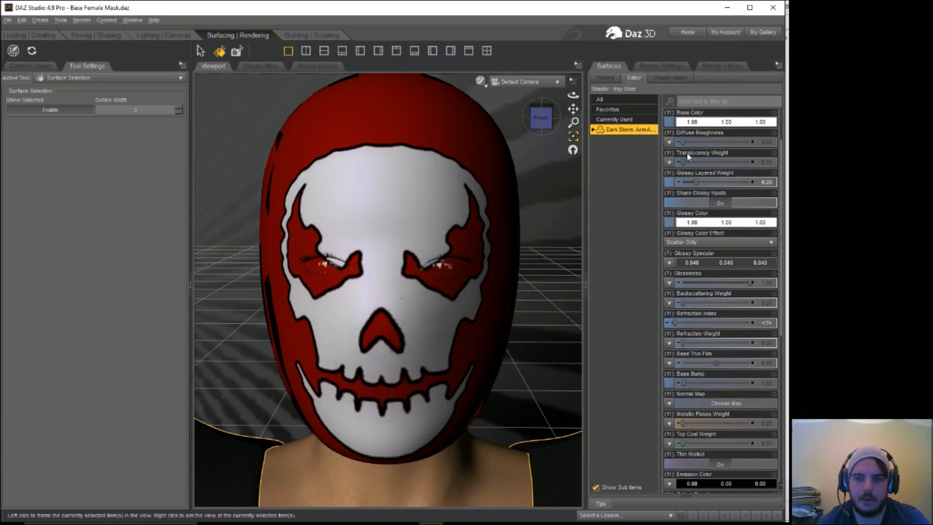
pyautogui.click(710, 124)
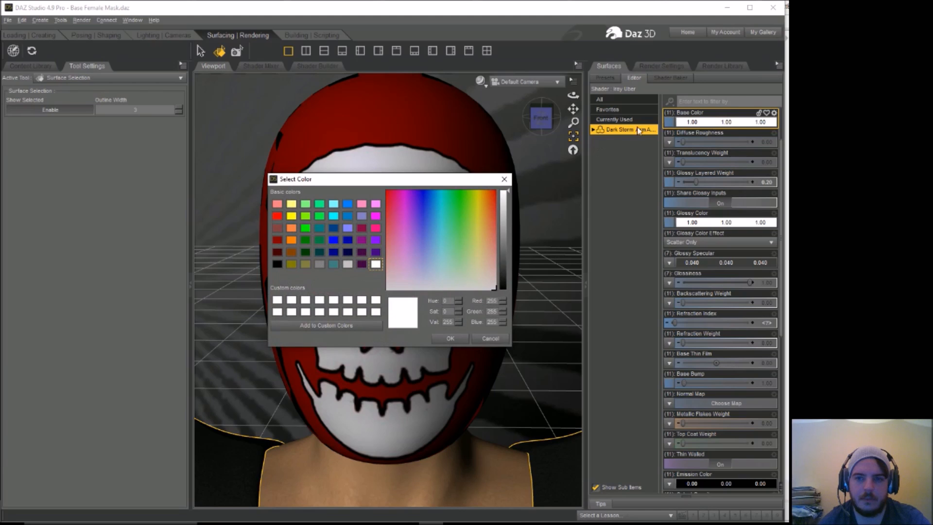
pyautogui.click(491, 338)
pyautogui.click(670, 124)
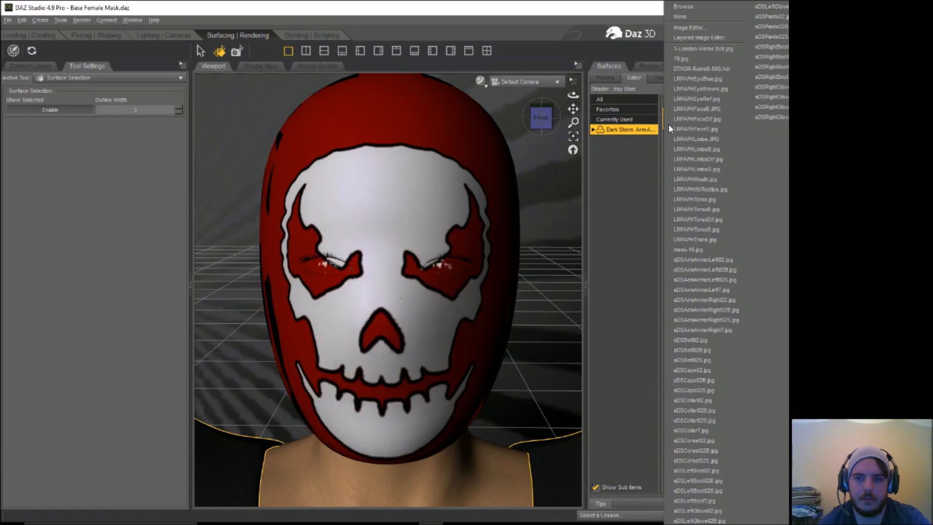
pyautogui.click(705, 18)
# Step: Set the Dark Storm ArmArmor's Base Color to a dark red of 0.10, 0.0004, 0.0029
pyautogui.click(701, 122)
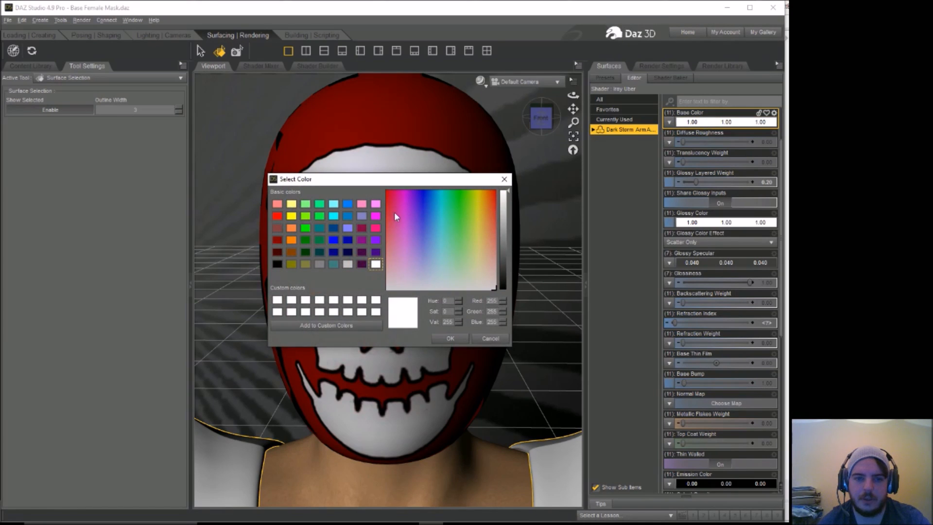
pyautogui.click(389, 197)
pyautogui.click(505, 259)
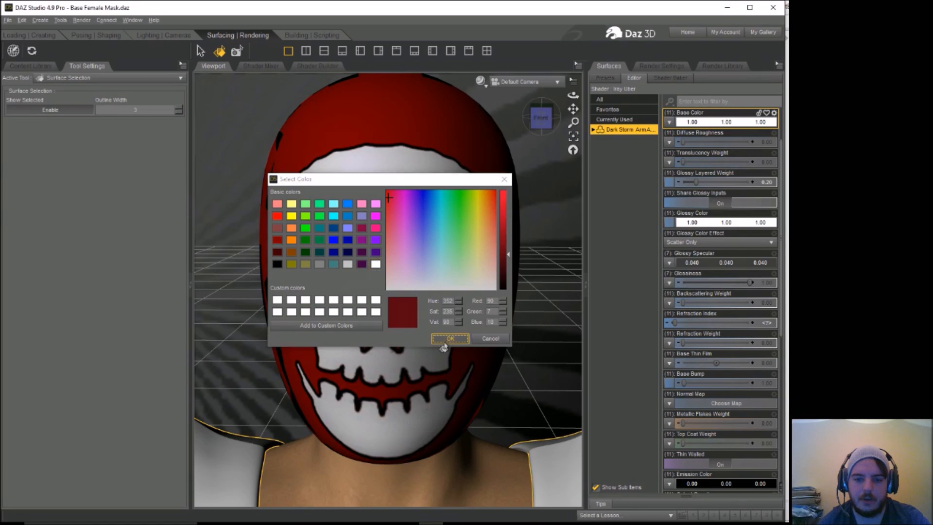
pyautogui.click(446, 340)
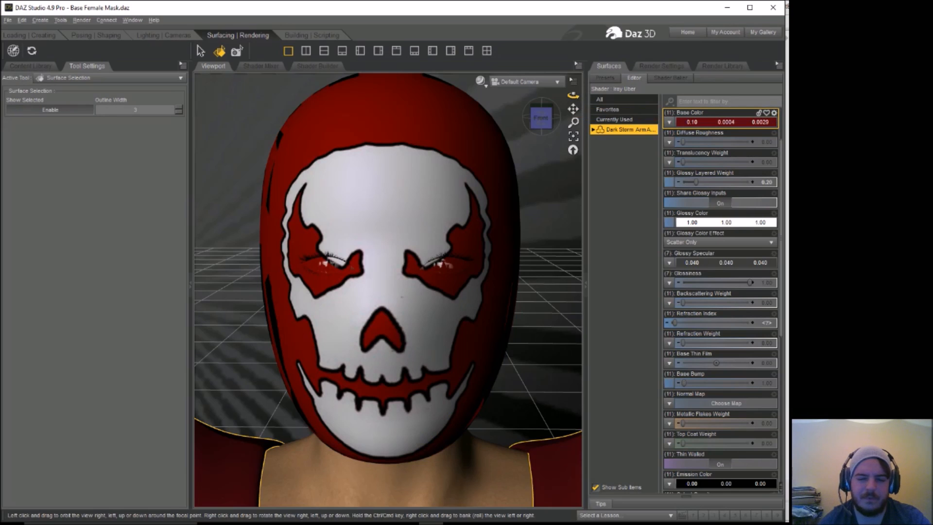
pyautogui.moveTo(573, 95); pyautogui.dragTo(578, 96)
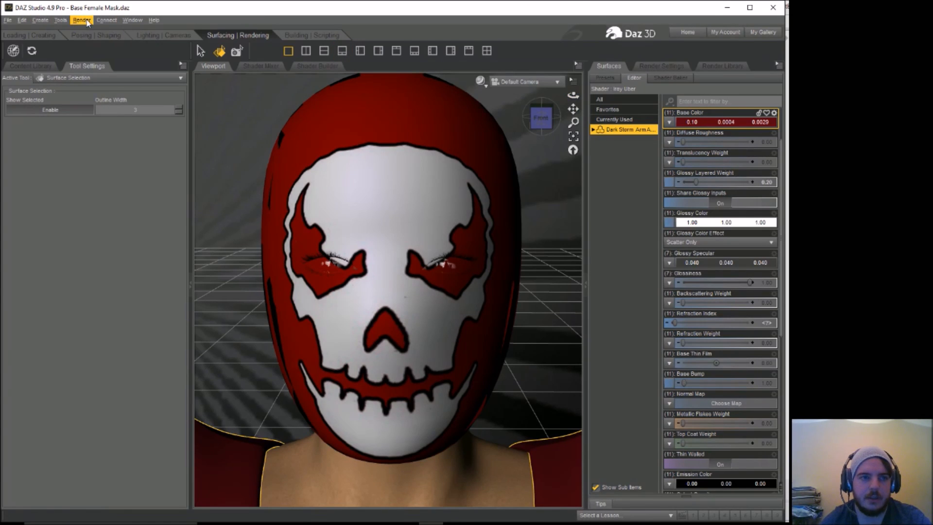
# Step: Set the Default Camera's Headlamp Mode to Off
pyautogui.click(8, 20)
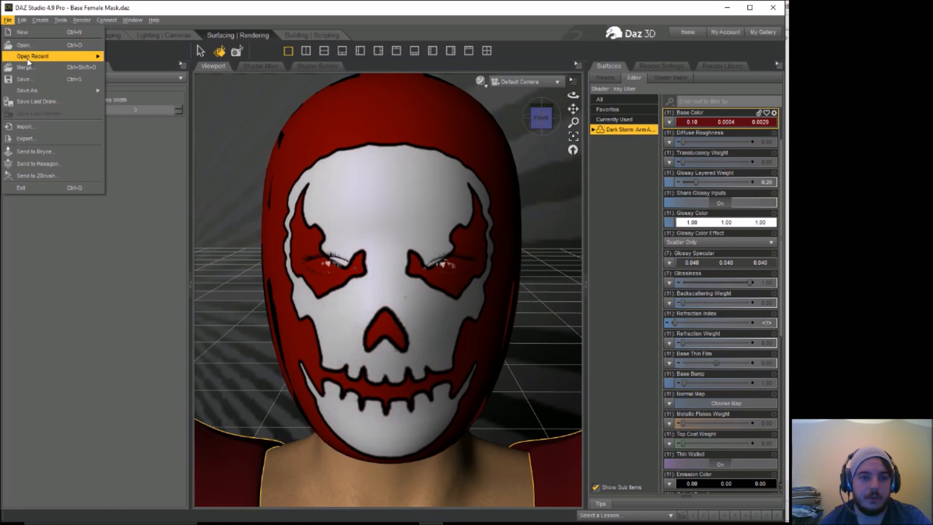
pyautogui.click(78, 252)
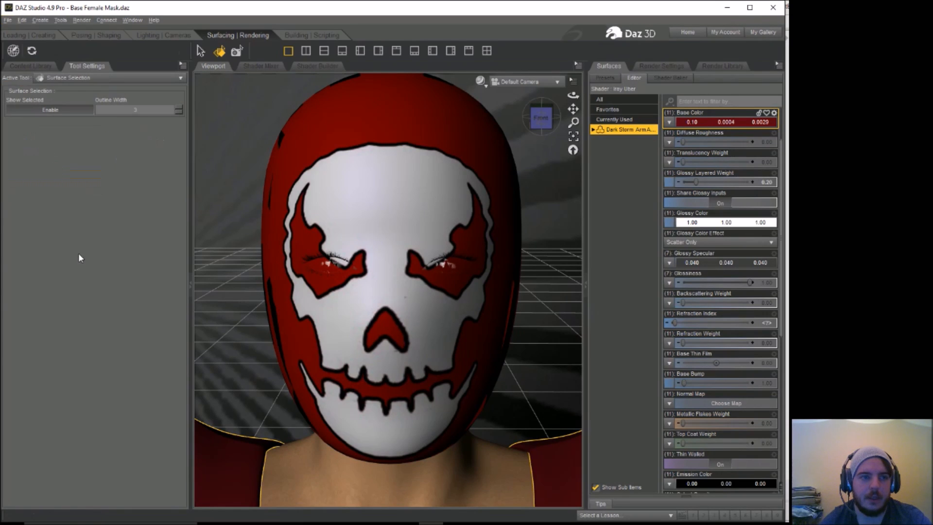
pyautogui.click(106, 34)
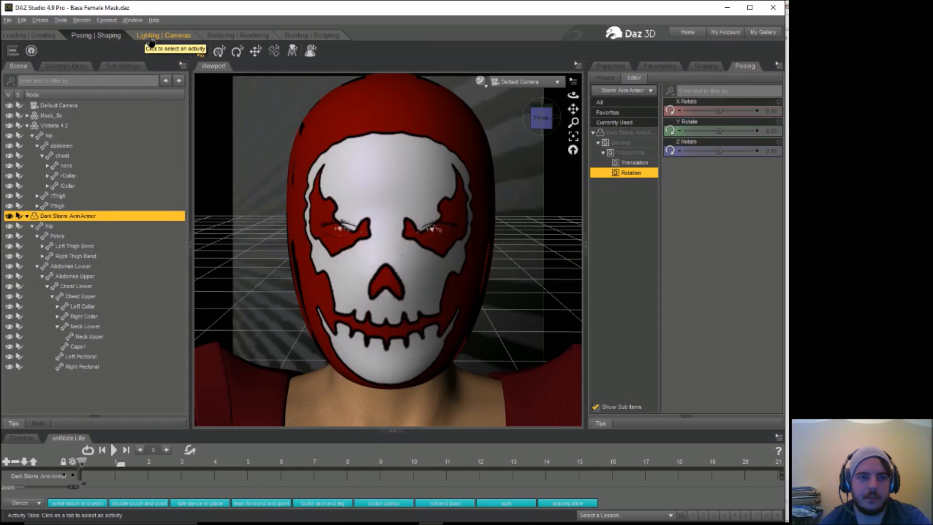
pyautogui.click(164, 35)
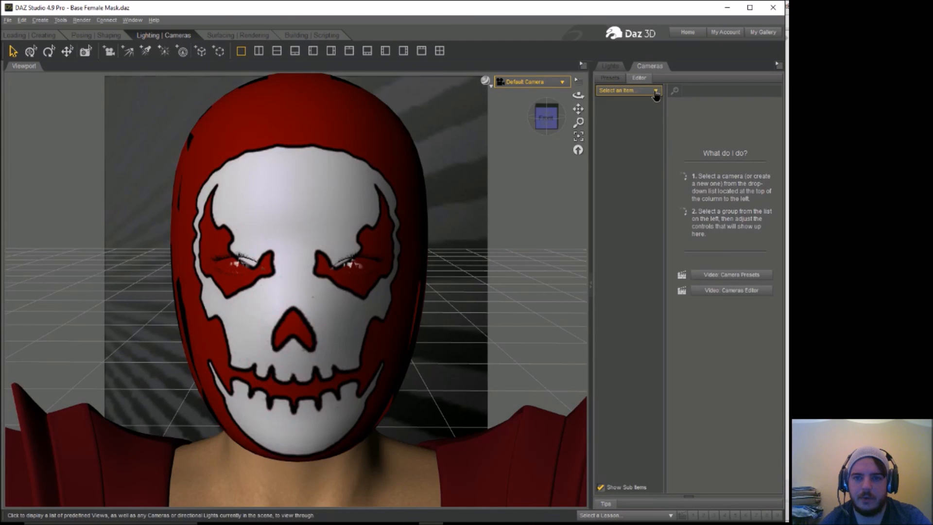
pyautogui.click(656, 92)
pyautogui.click(643, 105)
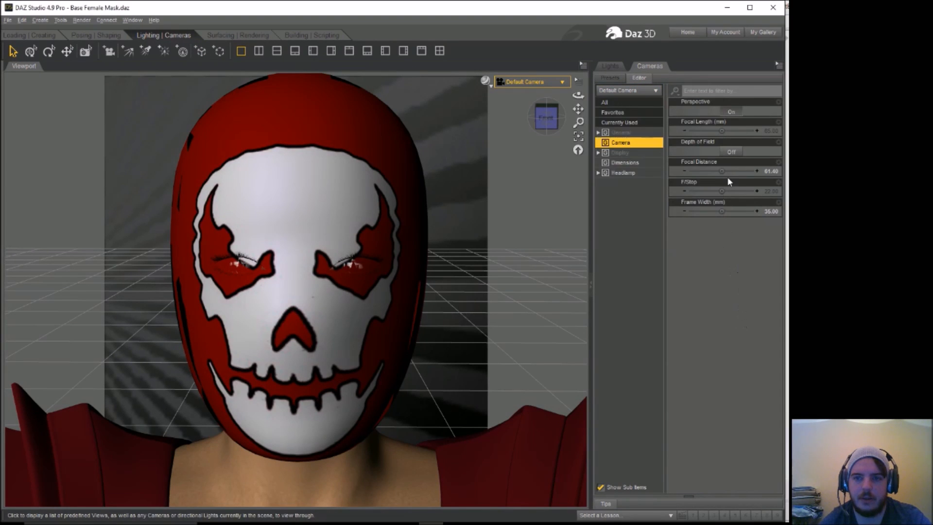
pyautogui.click(637, 173)
pyautogui.click(721, 111)
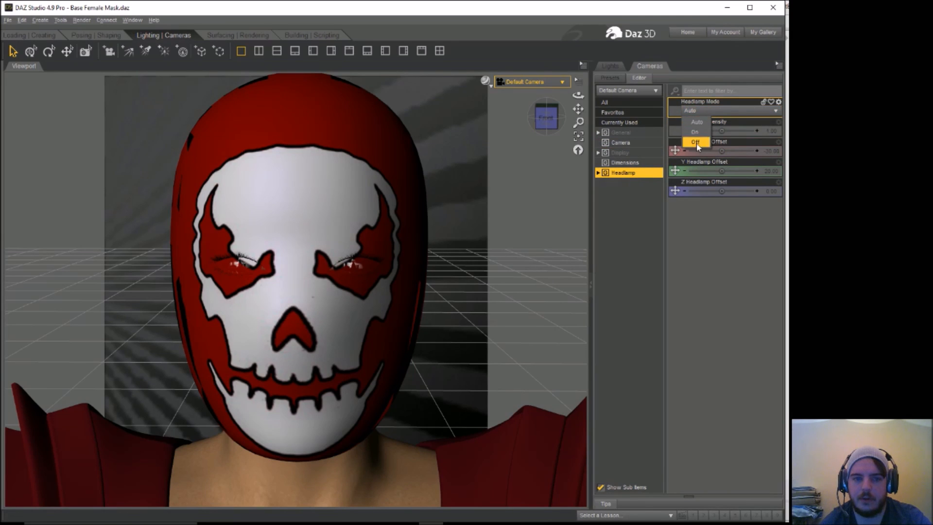
pyautogui.click(696, 143)
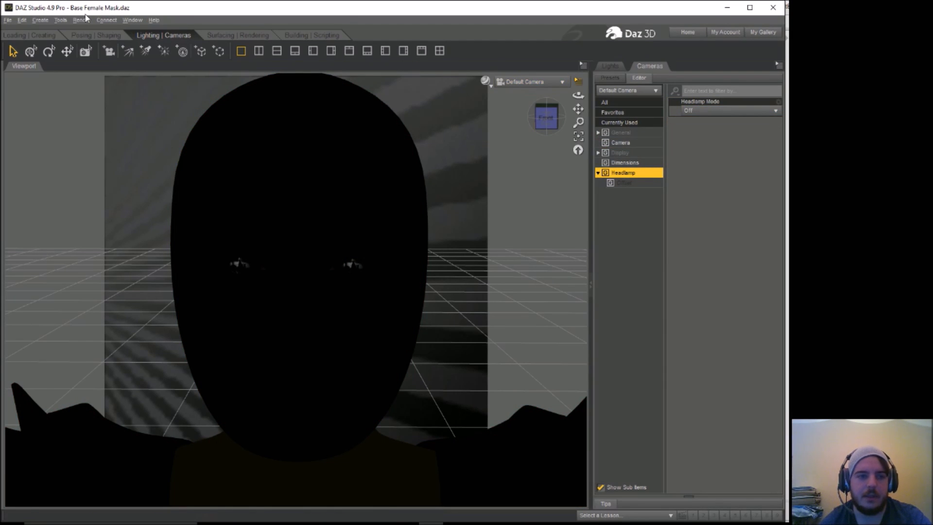
# Step: Merge a saved lighting file from the DAZ 3D documents folder into the scene
pyautogui.click(7, 20)
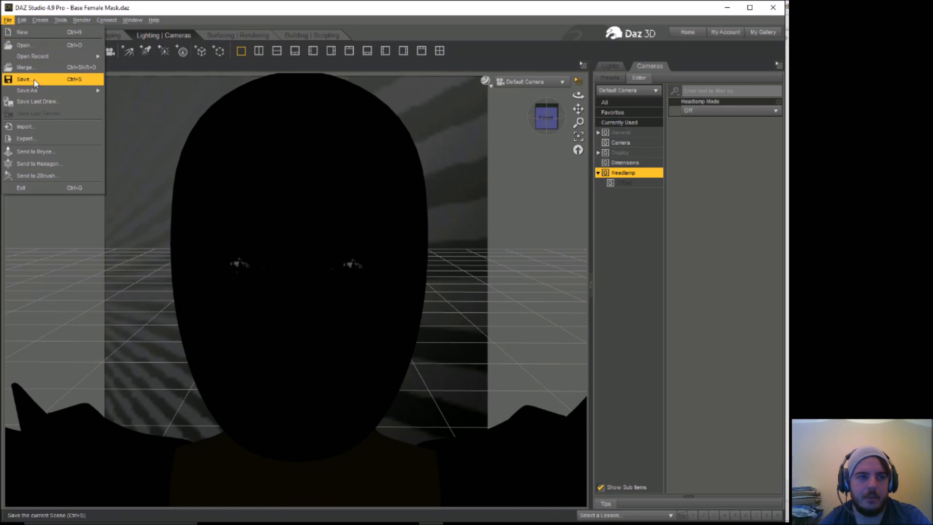
pyautogui.click(25, 67)
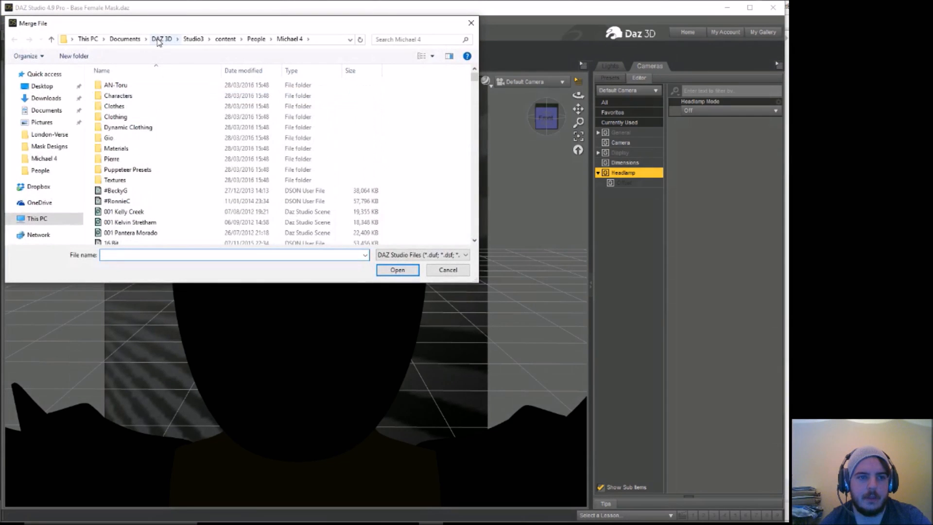
pyautogui.click(158, 39)
pyautogui.doubleClick(137, 107)
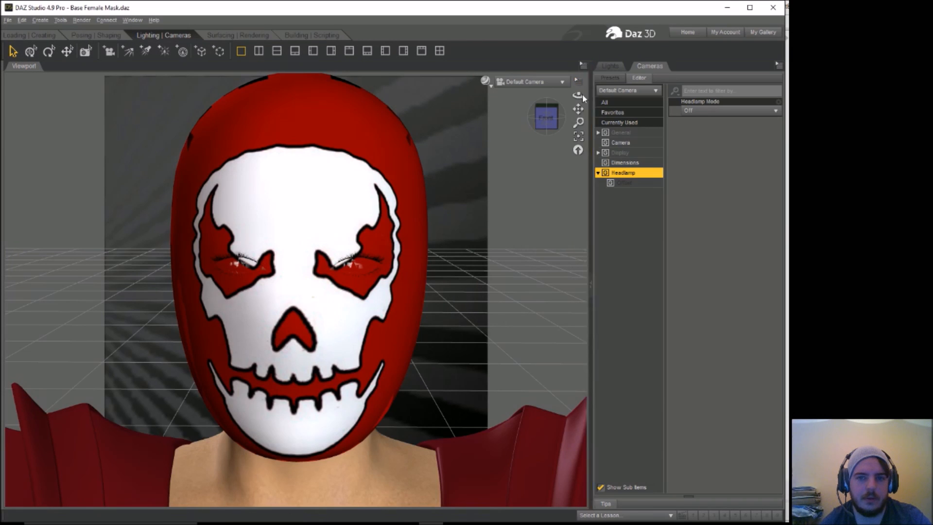
# Step: Render the masked figure from the front through the Default Camera and close the render without saving it
pyautogui.click(29, 35)
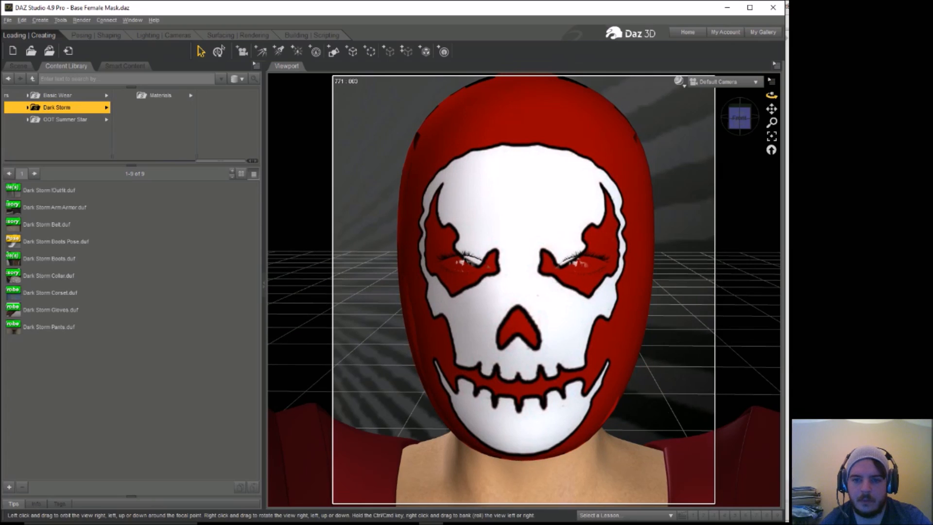
pyautogui.moveTo(771, 95); pyautogui.dragTo(770, 97)
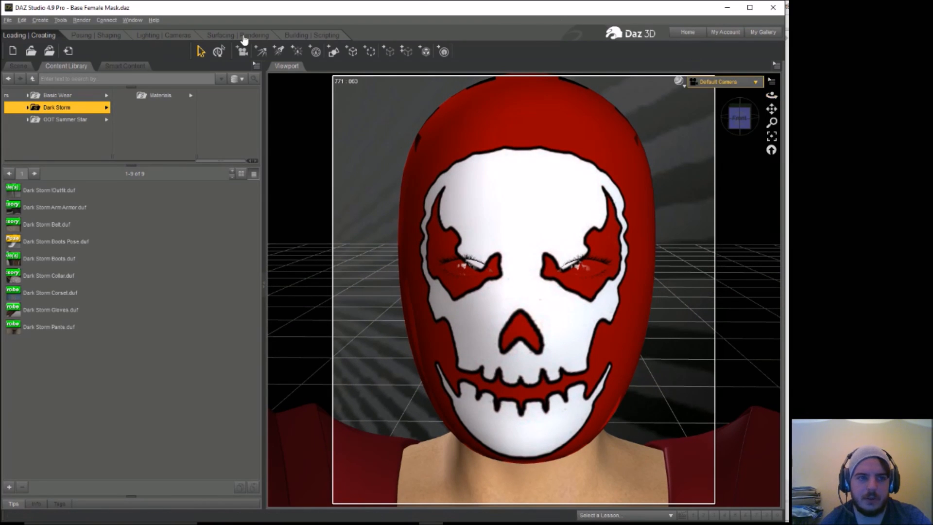
pyautogui.click(77, 22)
pyautogui.click(100, 33)
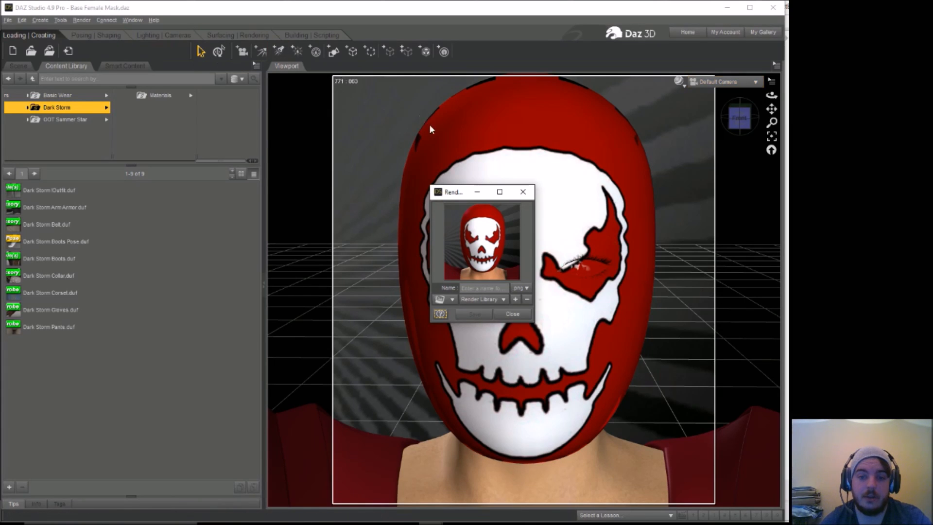
pyautogui.click(523, 191)
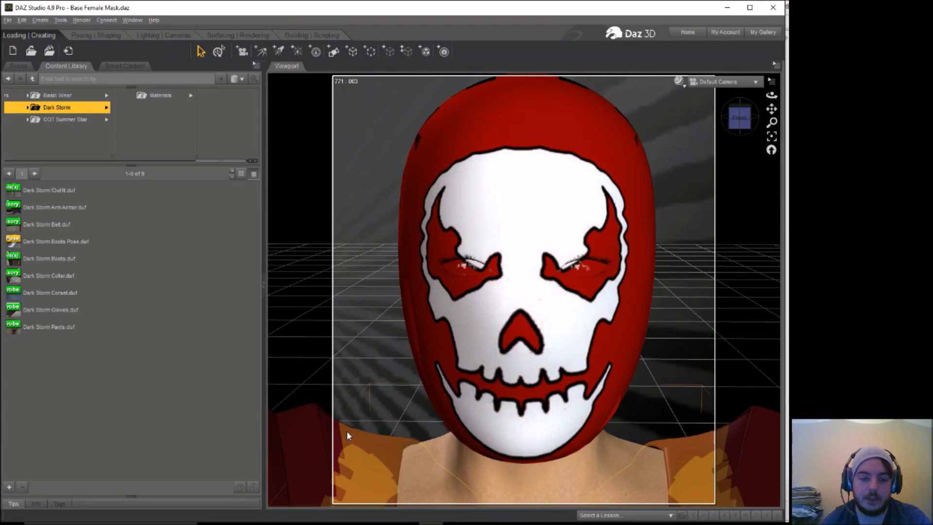
# Step: Delete the Dark Storm ArmArmor and load the Summer Star Outfit from the OOT Summer Star clothing folder into the scene
pyautogui.press('Delete')
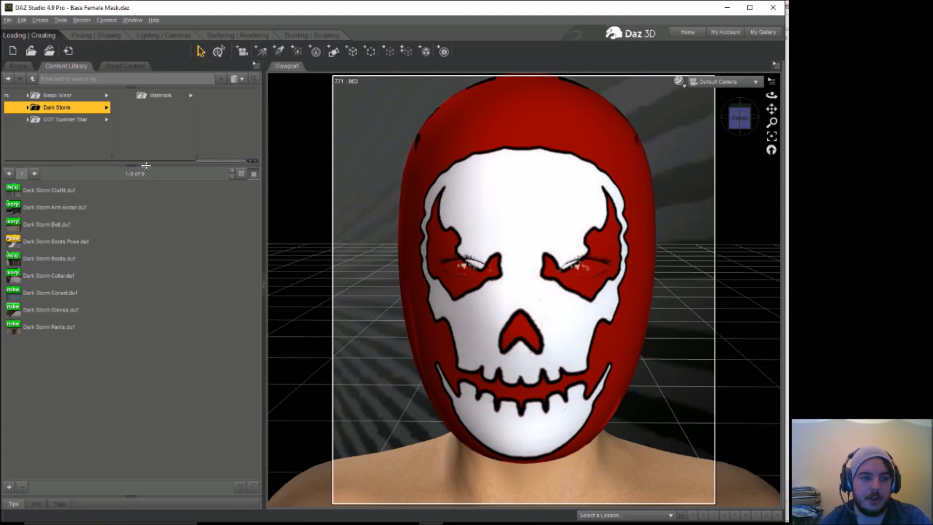
pyautogui.click(65, 121)
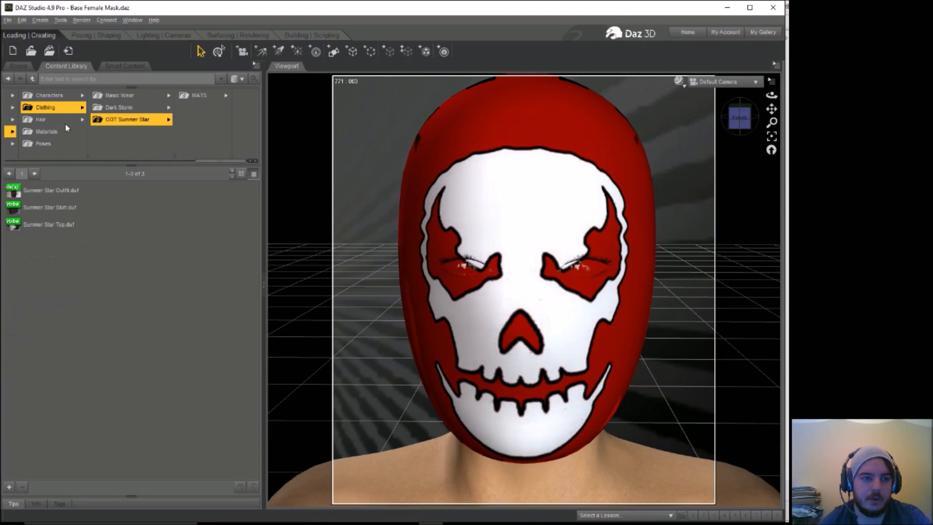
pyautogui.moveTo(64, 194)
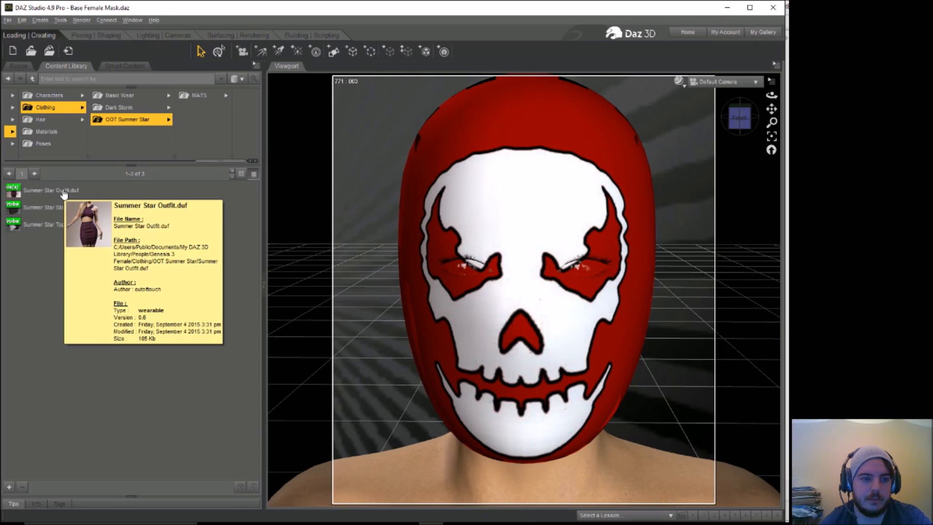
pyautogui.click(63, 193)
pyautogui.moveTo(191, 229); pyautogui.dragTo(348, 303)
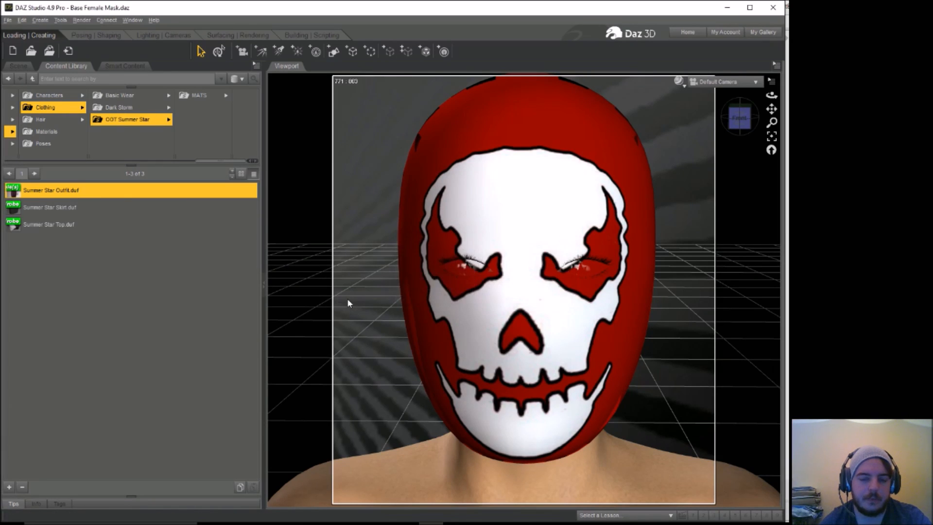
# Step: Raise the Summer Star top on the figure by setting SS_Top's Y Translate to 2.10
pyautogui.click(18, 65)
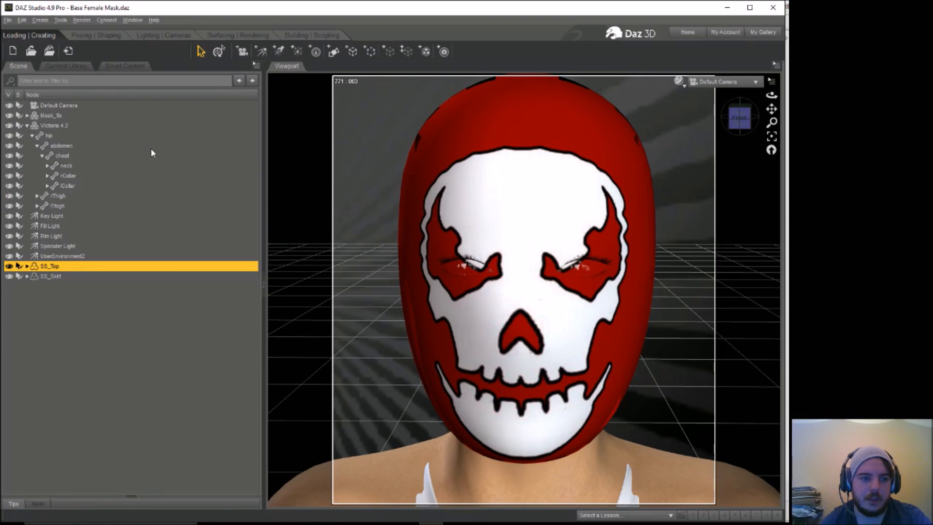
pyautogui.click(96, 35)
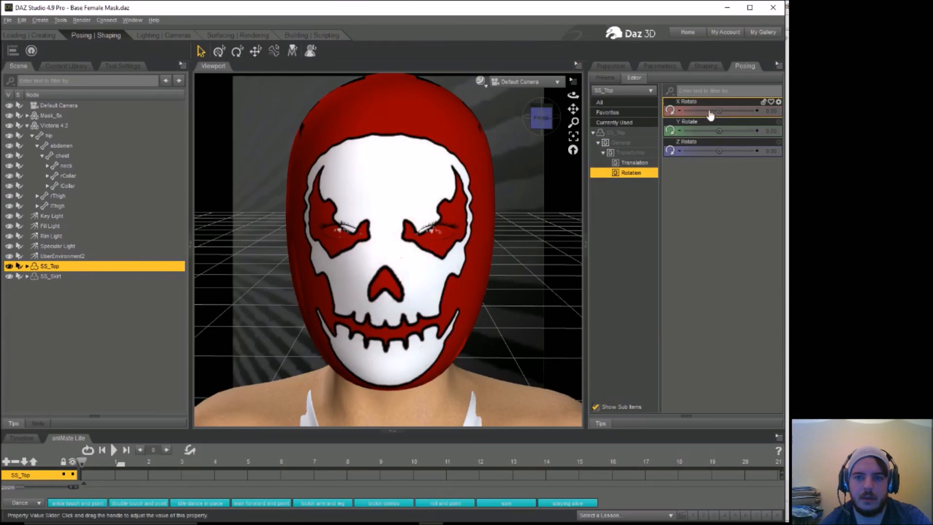
pyautogui.click(635, 162)
pyautogui.moveTo(720, 131); pyautogui.dragTo(724, 131)
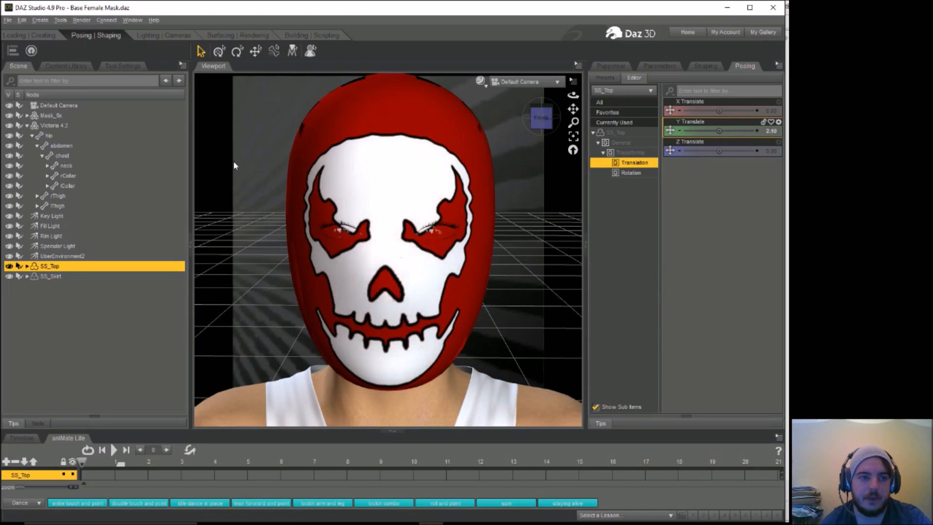
# Step: Apply the Summer Star 03 Top material from the OOT Summer Star 3Delight MATS folder to the top
pyautogui.click(41, 34)
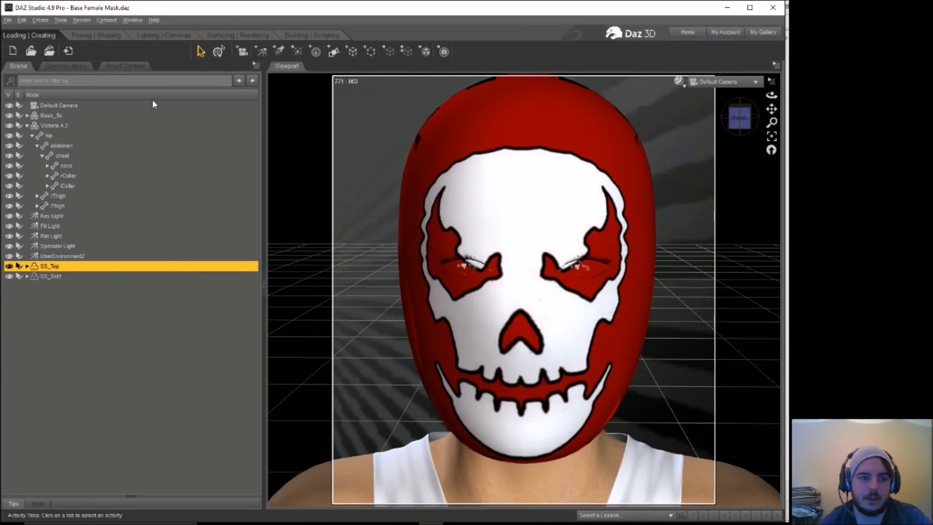
pyautogui.click(67, 66)
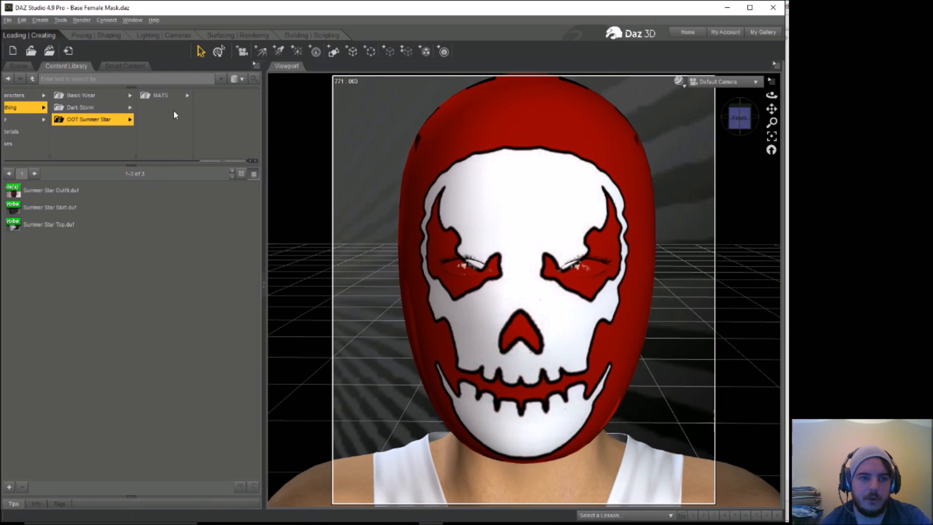
pyautogui.click(166, 95)
pyautogui.click(221, 94)
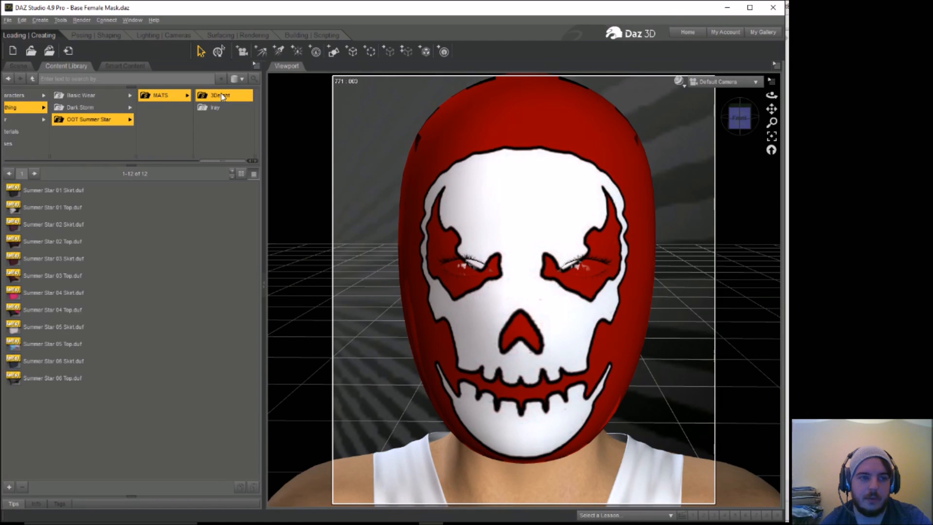
pyautogui.doubleClick(46, 275)
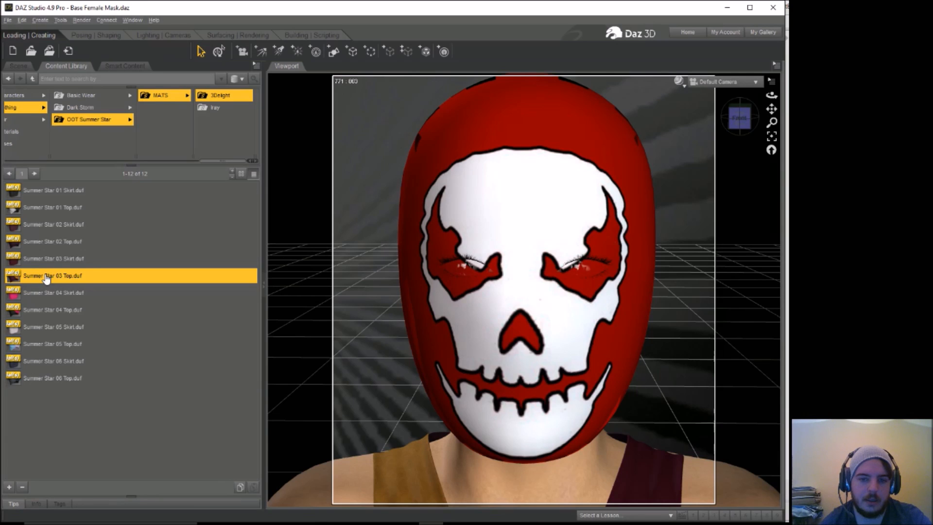
# Step: Try the Summer Star 02, 04, 05 and 06 Top materials on the top and reapply Summer Star 03 Top
pyautogui.click(59, 247)
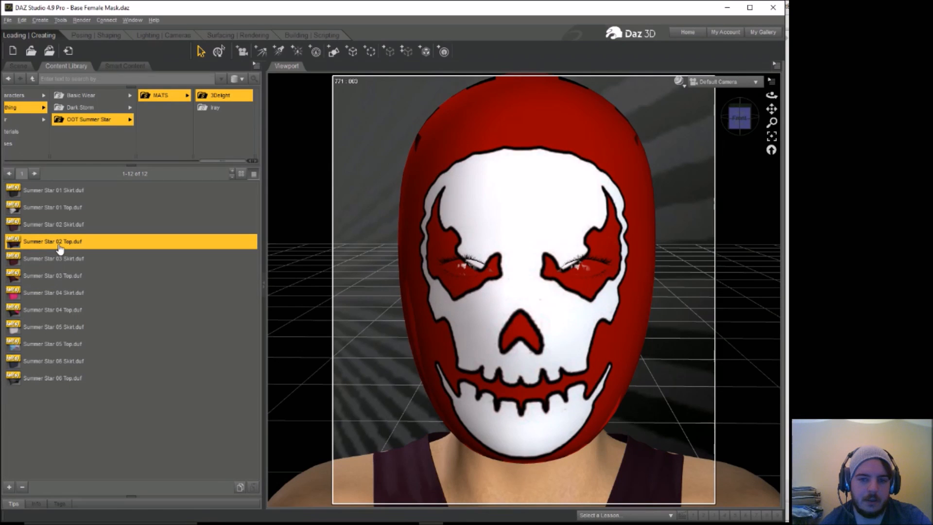
pyautogui.click(64, 313)
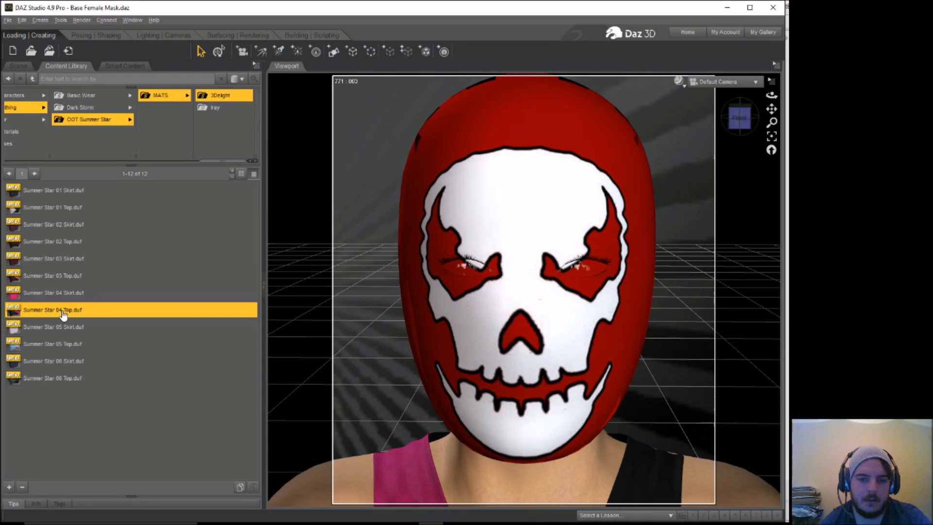
pyautogui.click(70, 345)
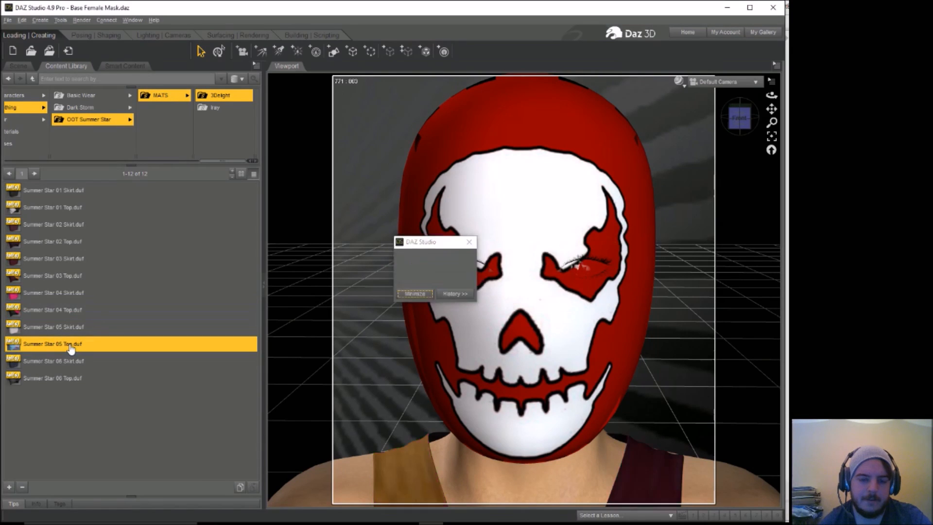
pyautogui.click(74, 384)
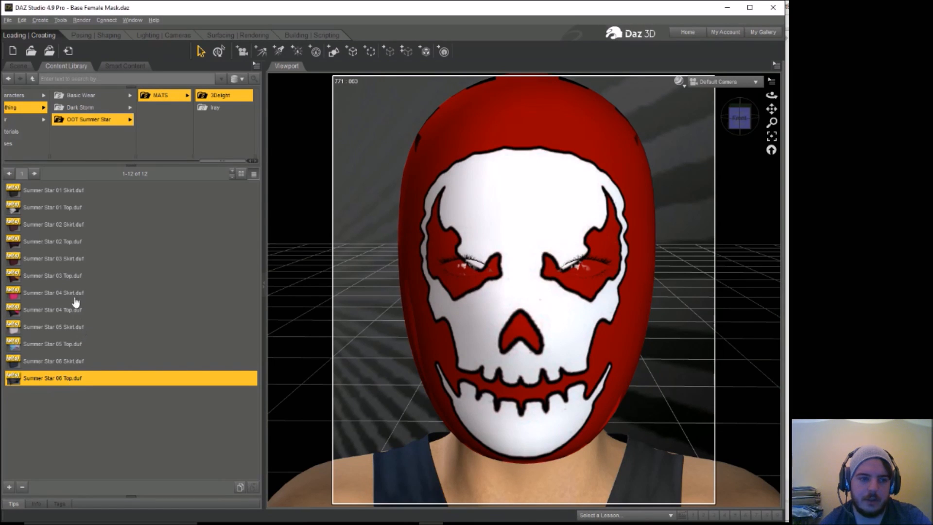
pyautogui.click(67, 278)
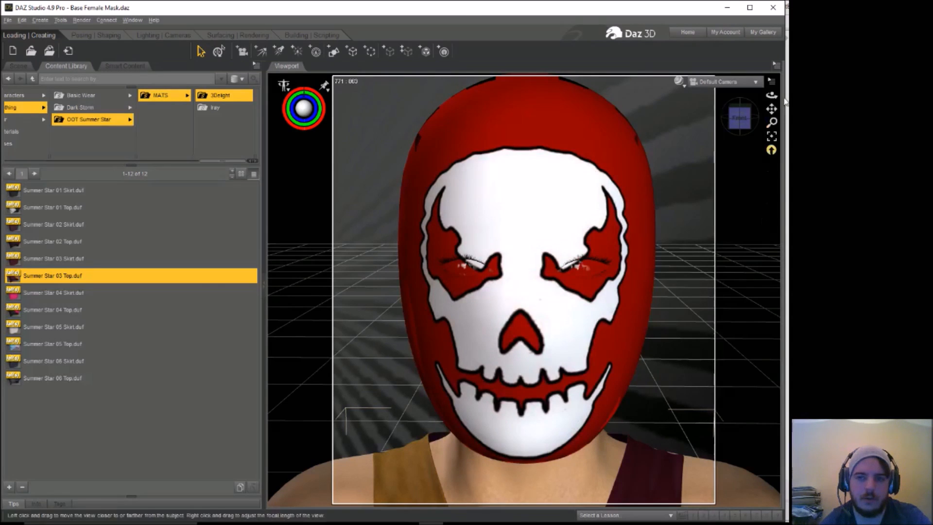
# Step: Render the masked figure in the Summer Star top through the slightly orbited Default Camera and close the render without saving it
pyautogui.moveTo(772, 96); pyautogui.dragTo(771, 88)
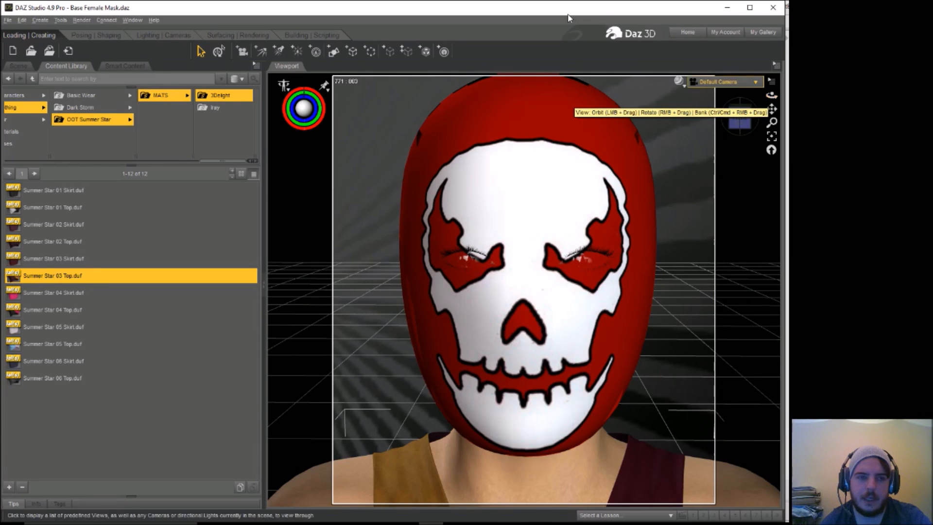
pyautogui.click(82, 21)
pyautogui.click(87, 32)
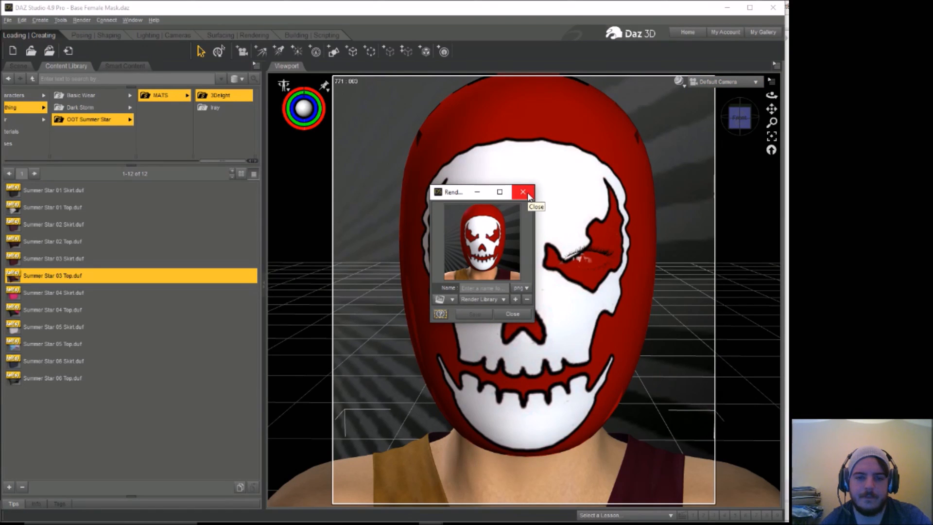
pyautogui.click(528, 194)
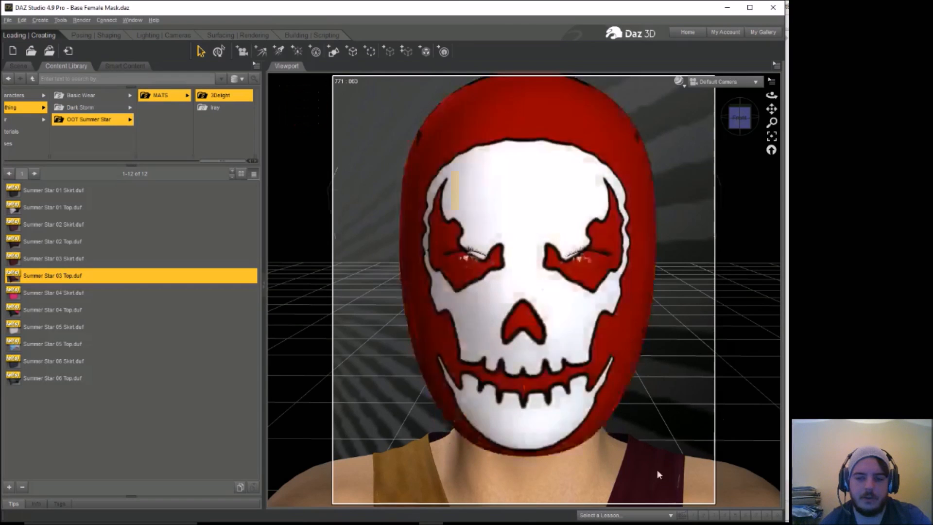
# Step: Delete the Summer Star top and load JS Vest from the Genesis Journeyer Scout clothing folder into the scene
pyautogui.click(652, 453)
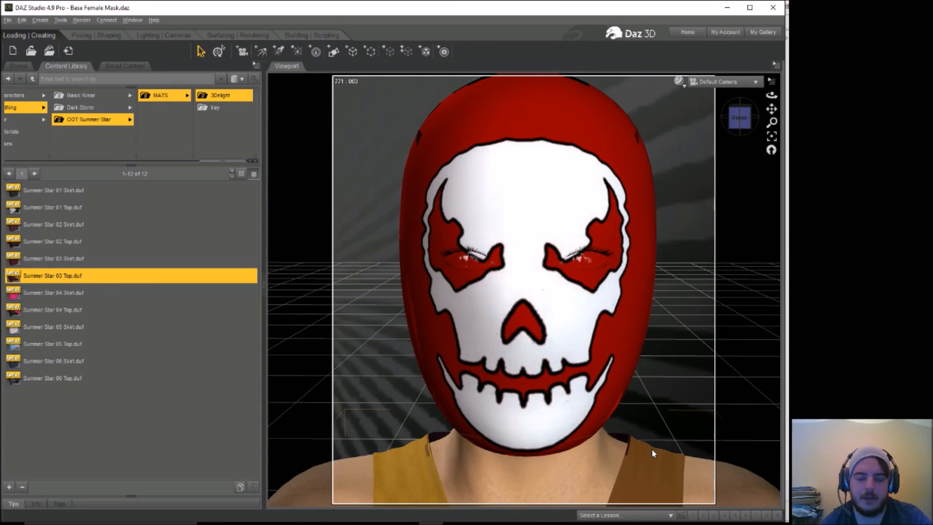
pyautogui.press('Delete')
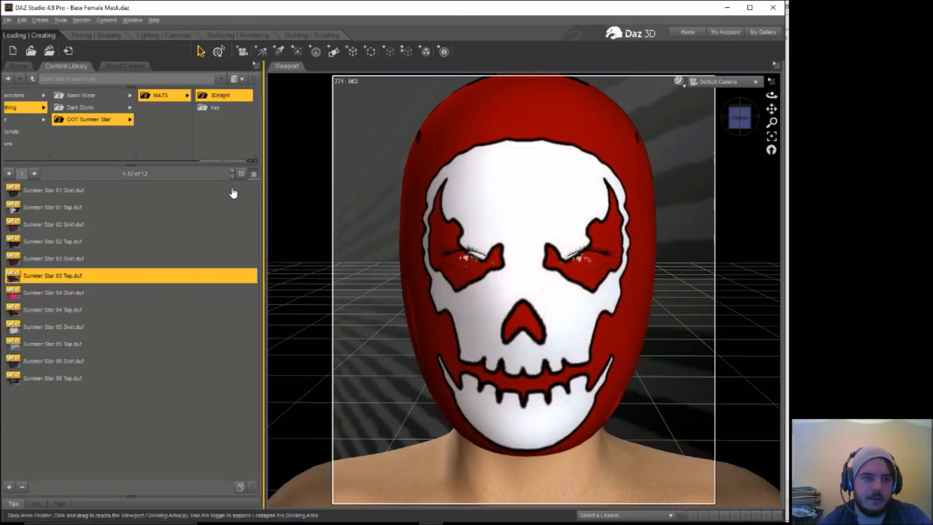
pyautogui.click(113, 97)
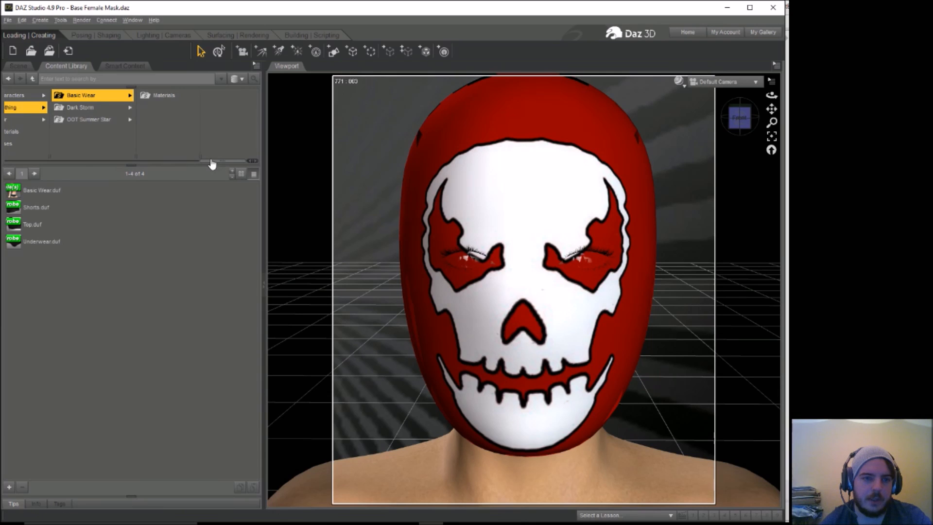
pyautogui.moveTo(210, 161); pyautogui.dragTo(117, 168)
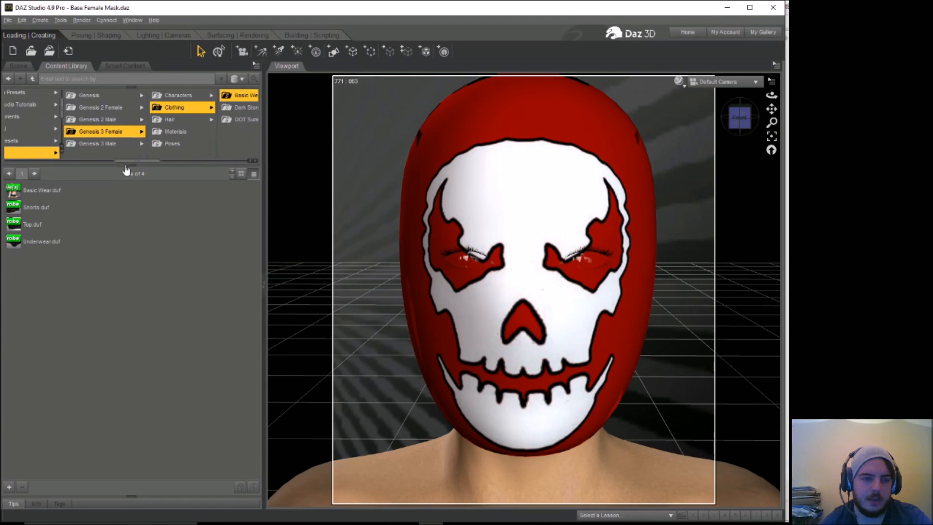
pyautogui.click(94, 92)
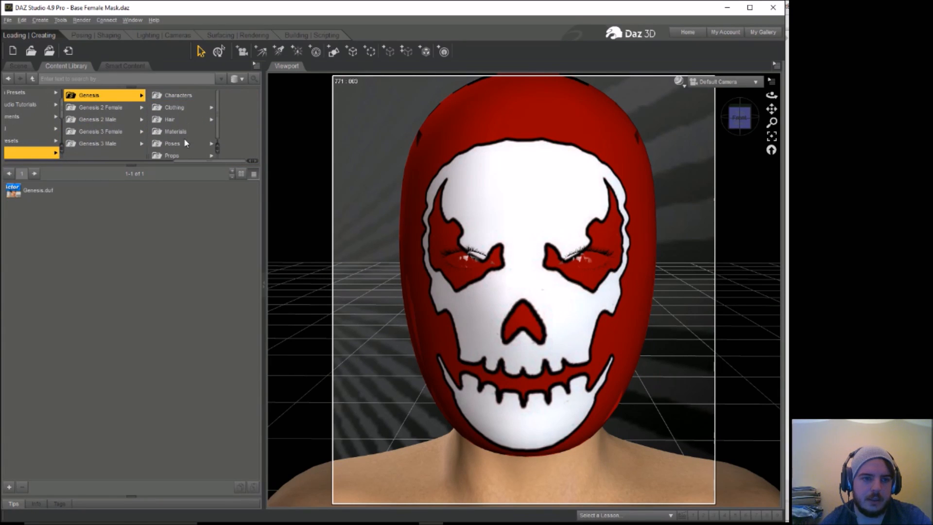
pyautogui.click(175, 107)
pyautogui.click(208, 99)
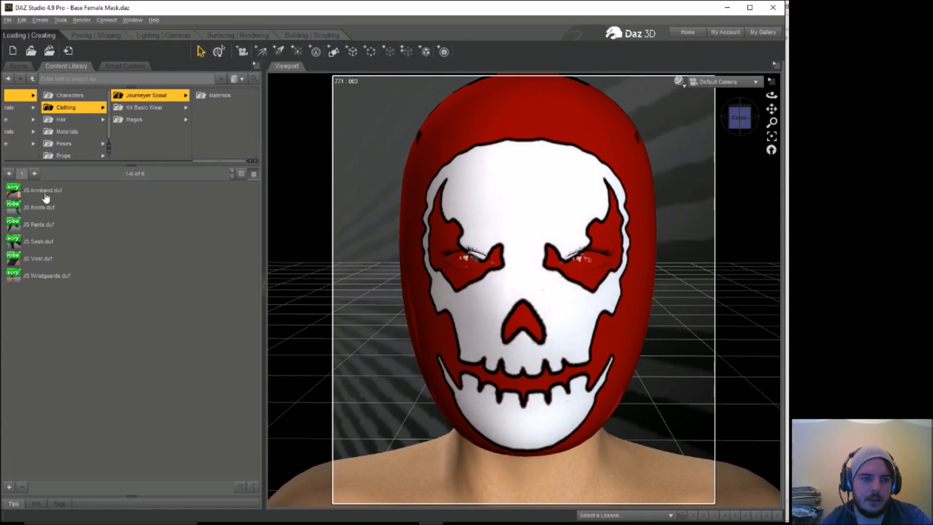
pyautogui.moveTo(39, 261)
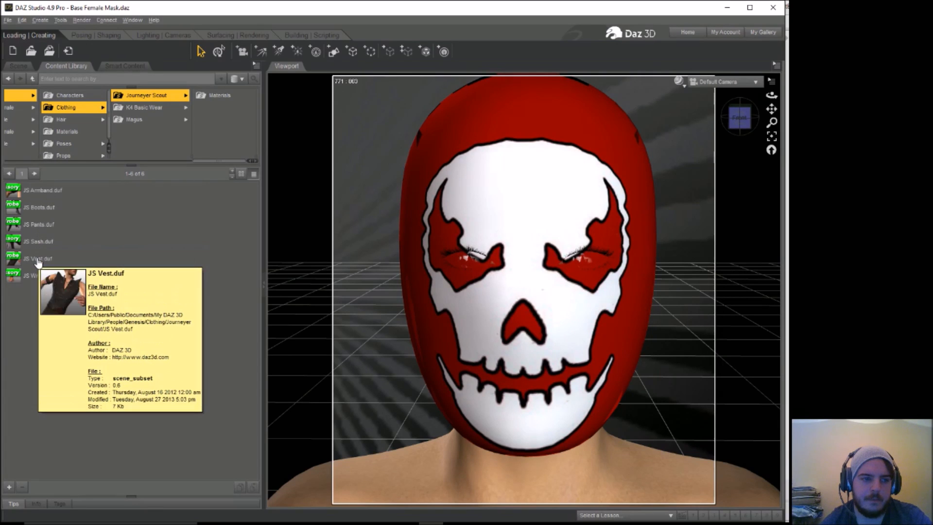
pyautogui.moveTo(38, 261); pyautogui.dragTo(364, 211)
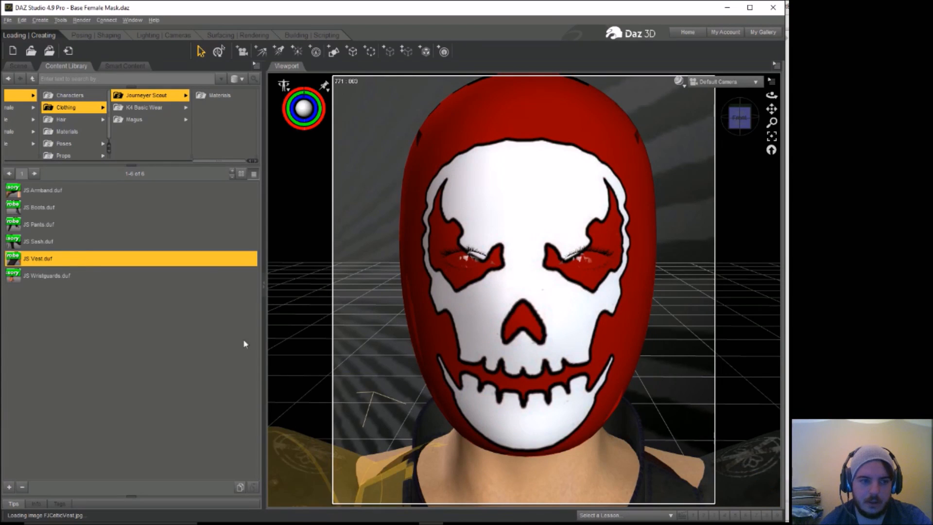
# Step: Try to delete SS_Skirt from the scene and undo the deletion
pyautogui.click(19, 66)
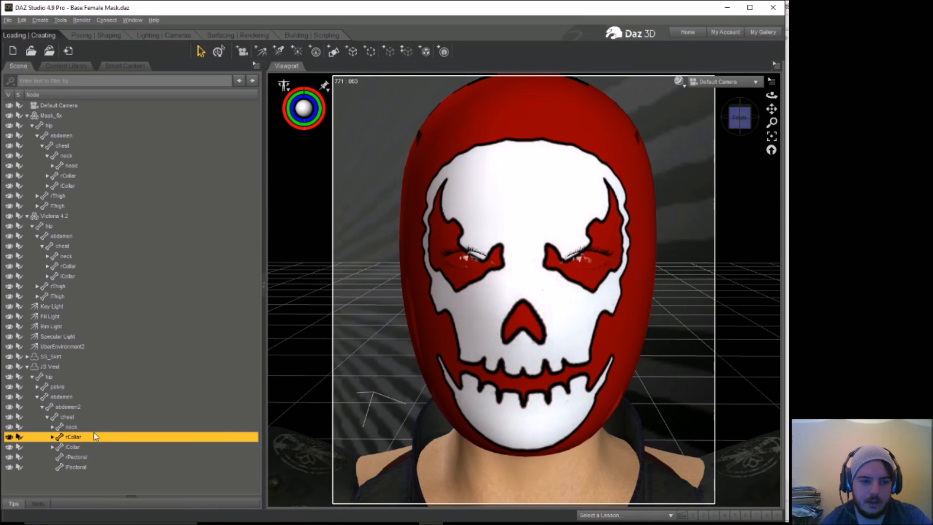
pyautogui.click(57, 367)
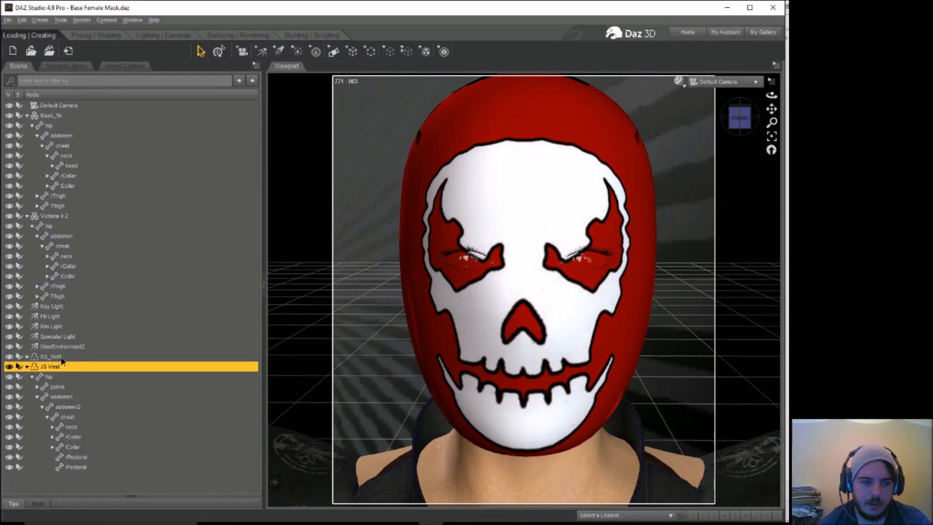
pyautogui.keyDown('ctrl'); pyautogui.click(51, 357); pyautogui.keyUp('ctrl')
pyautogui.press('Delete')
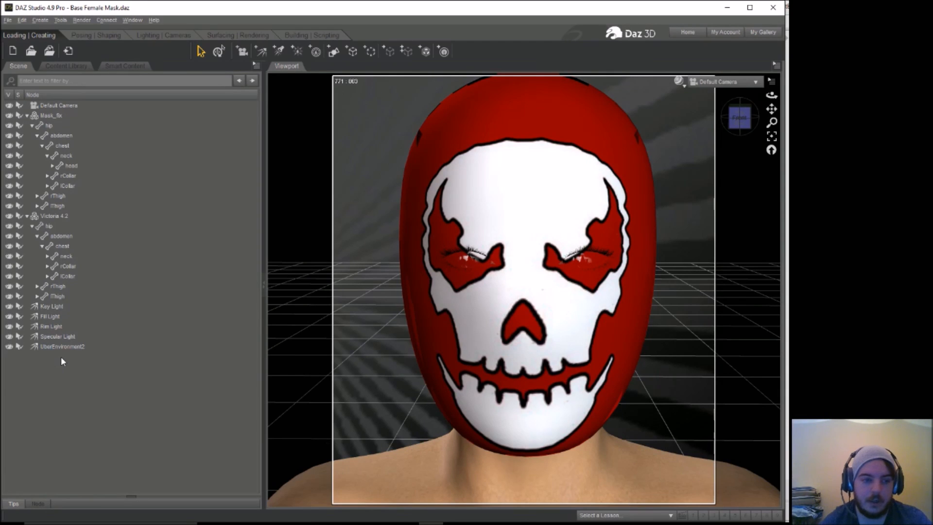
pyautogui.click(22, 20)
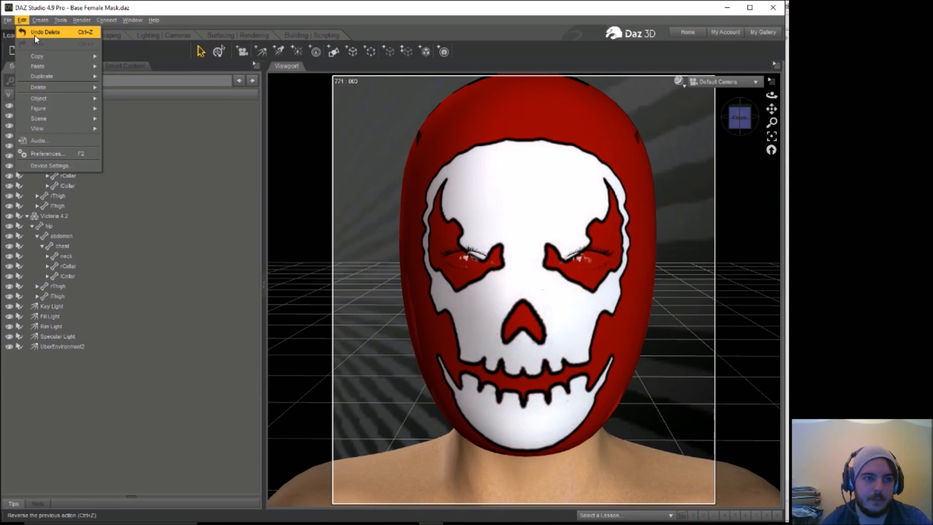
pyautogui.click(34, 36)
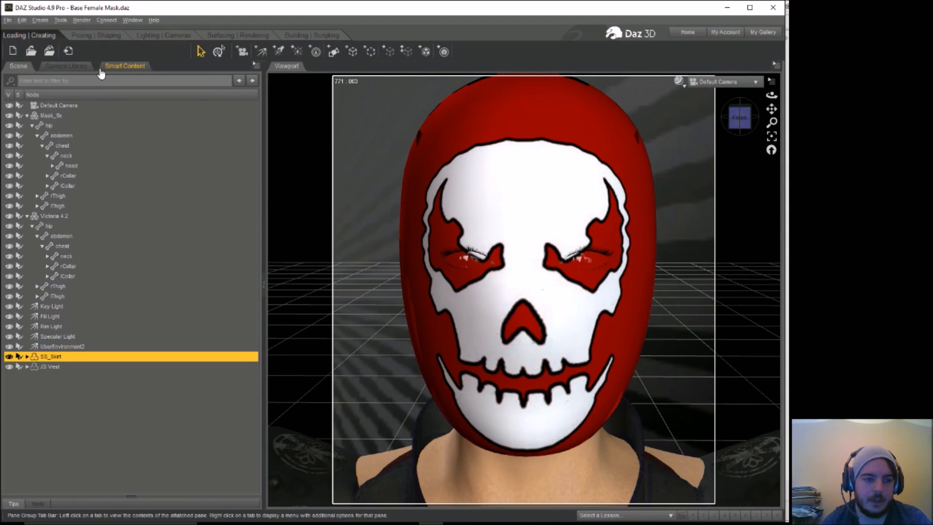
# Step: Raise the JS Vest on the figure by setting its Y Translate to about 1.5
pyautogui.click(74, 367)
pyautogui.click(100, 37)
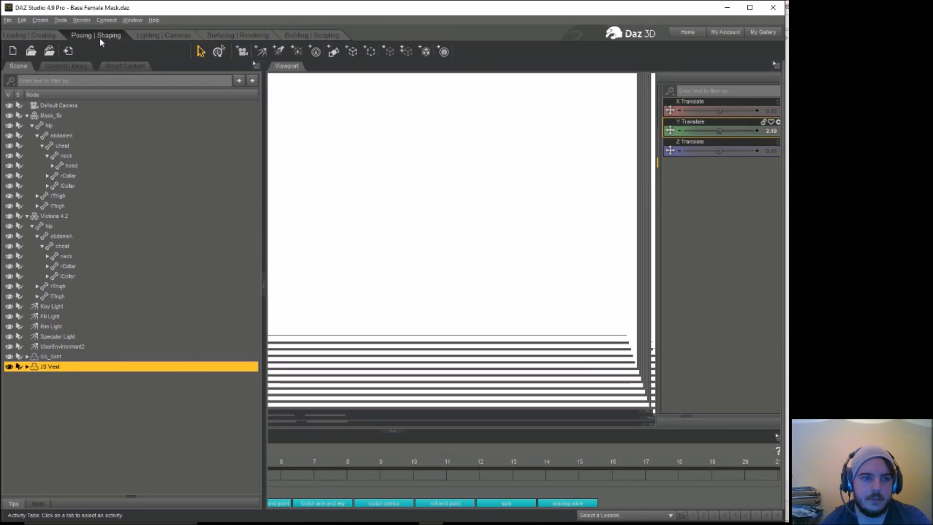
pyautogui.moveTo(716, 131); pyautogui.dragTo(722, 130)
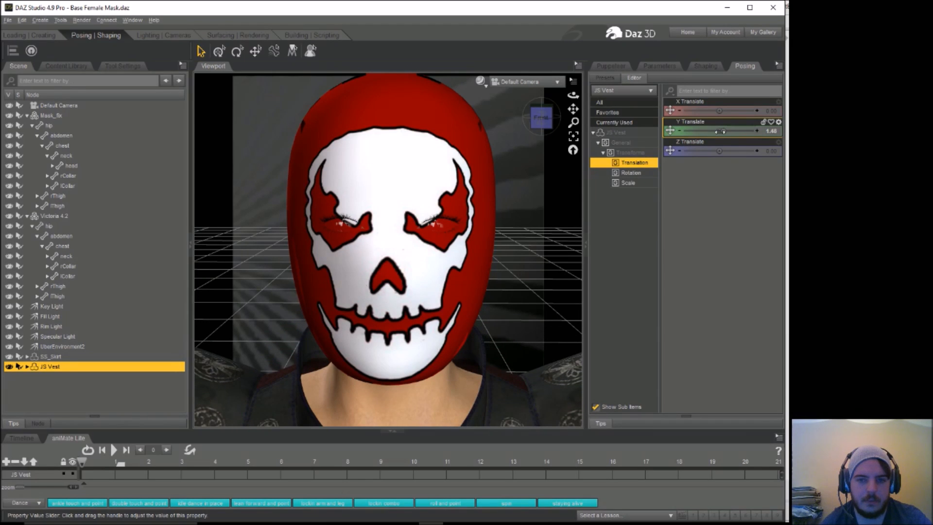
# Step: Narrow the JS Vest to an X Scale of about 66% and set its Y Scale to 100.2%
pyautogui.click(628, 184)
pyautogui.moveTo(718, 138); pyautogui.dragTo(702, 130)
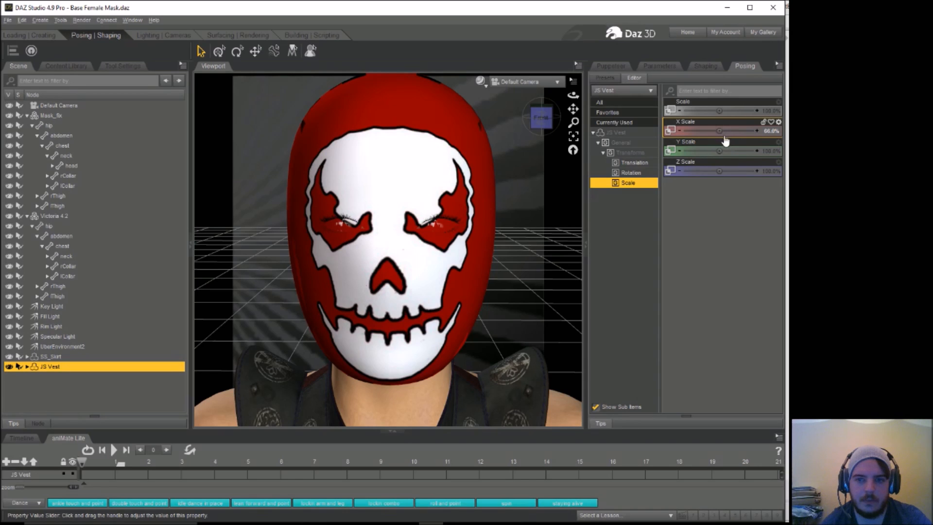
pyautogui.moveTo(720, 151); pyautogui.dragTo(720, 150)
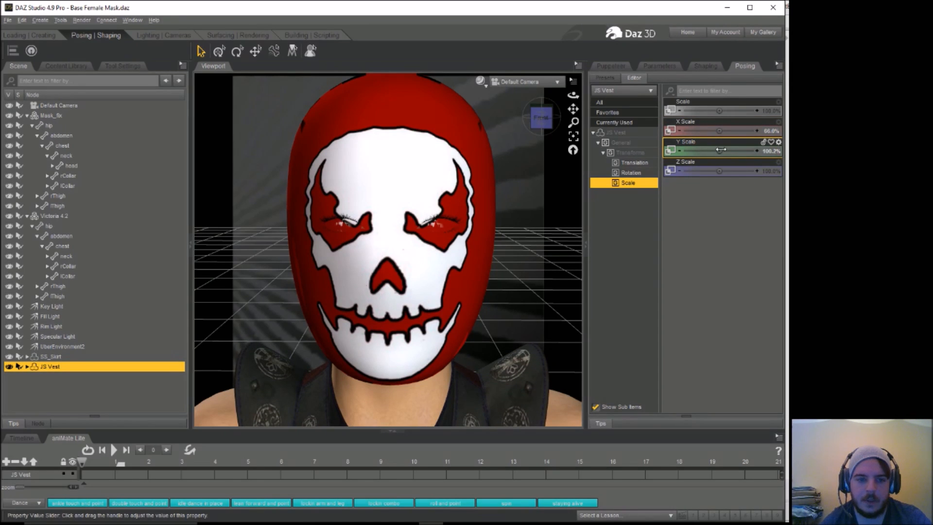
# Step: Render the masked figure wearing the JS Vest through the Default Camera and close the render without saving it
pyautogui.moveTo(573, 96); pyautogui.dragTo(570, 108)
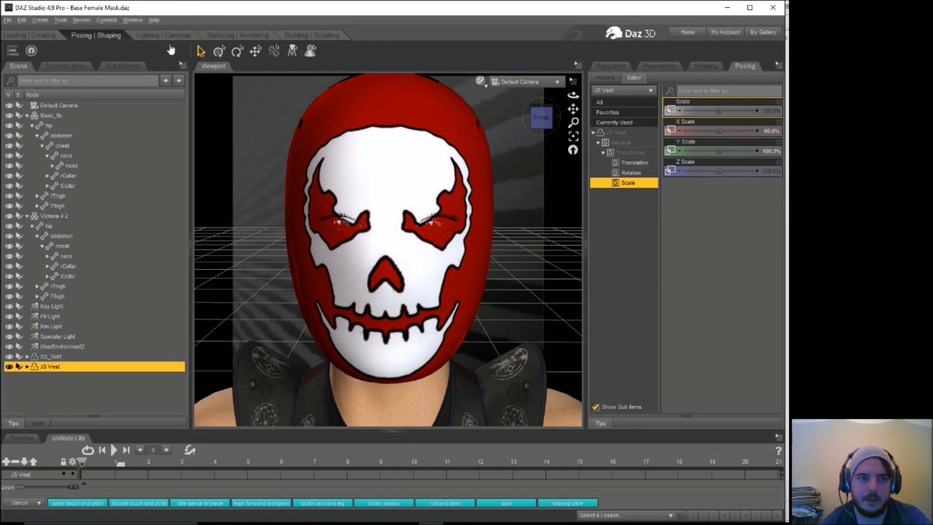
pyautogui.click(82, 21)
pyautogui.click(97, 35)
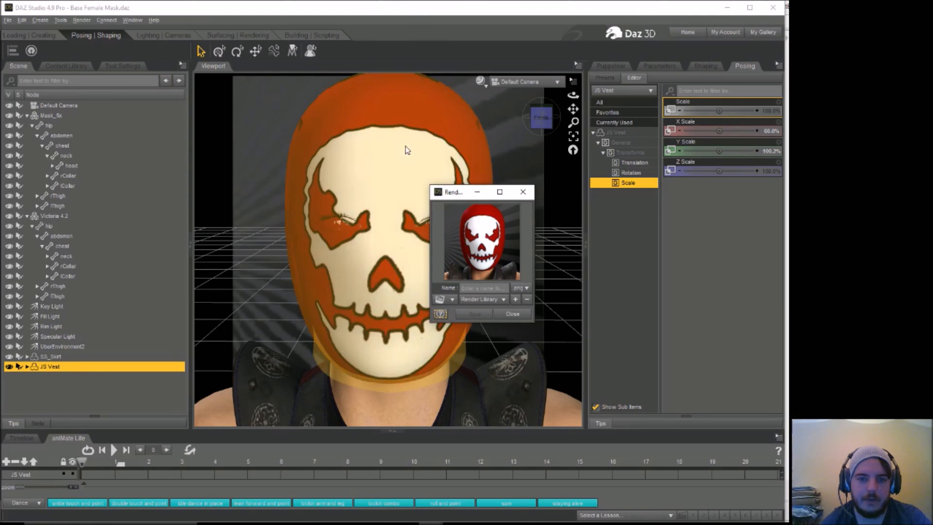
pyautogui.click(523, 192)
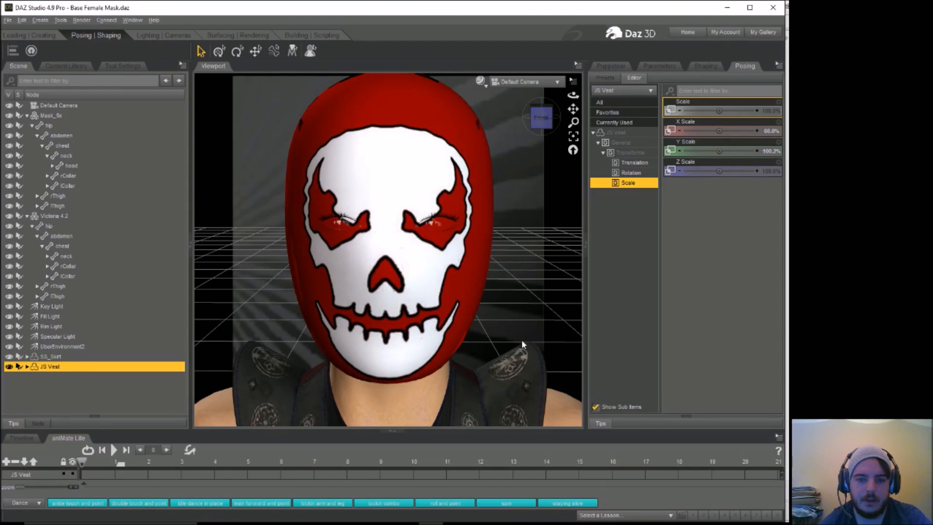
# Step: Select the JS Vest on the figure and show its surface properties, including the diffuse color
pyautogui.click(524, 377)
pyautogui.click(53, 328)
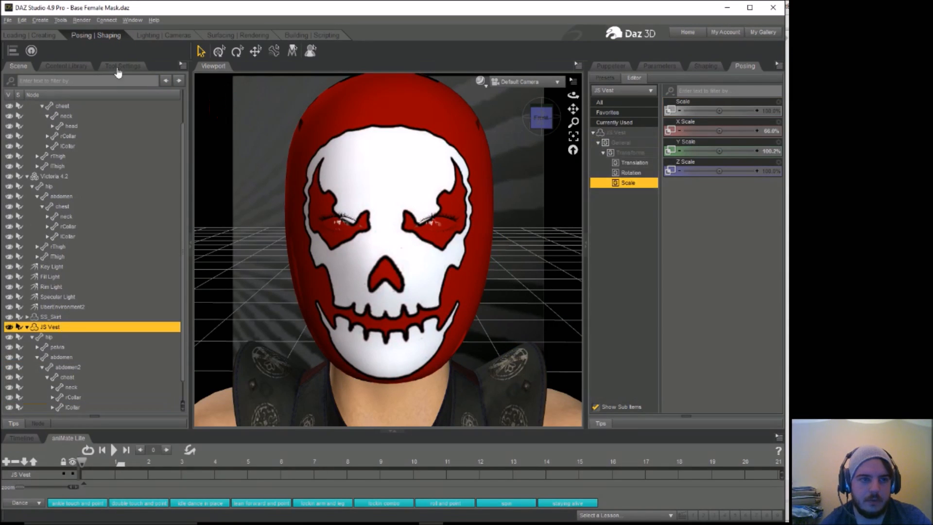
pyautogui.click(248, 36)
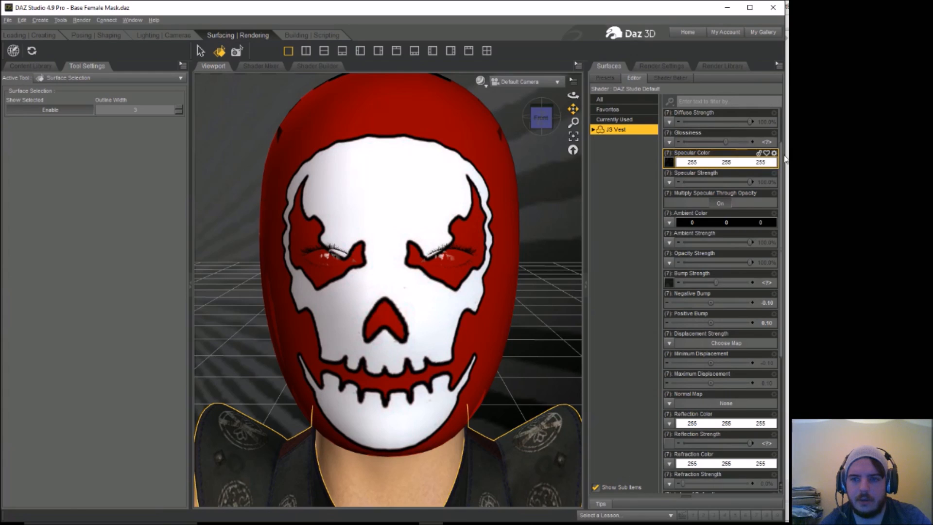
pyautogui.scroll(2, 778, 155)
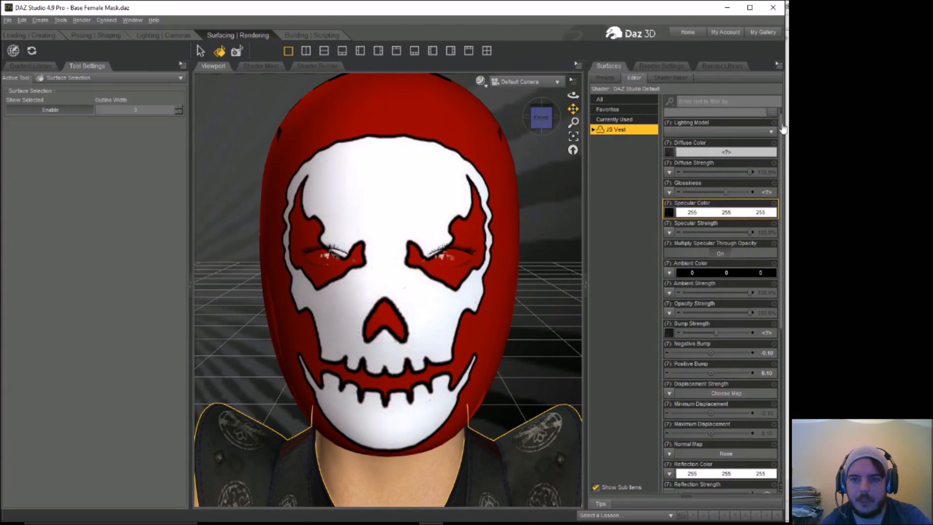
# Step: Load the FJCelticVest image from the M4FarJourneyer textures as the JS Vest's diffuse color map
pyautogui.click(668, 155)
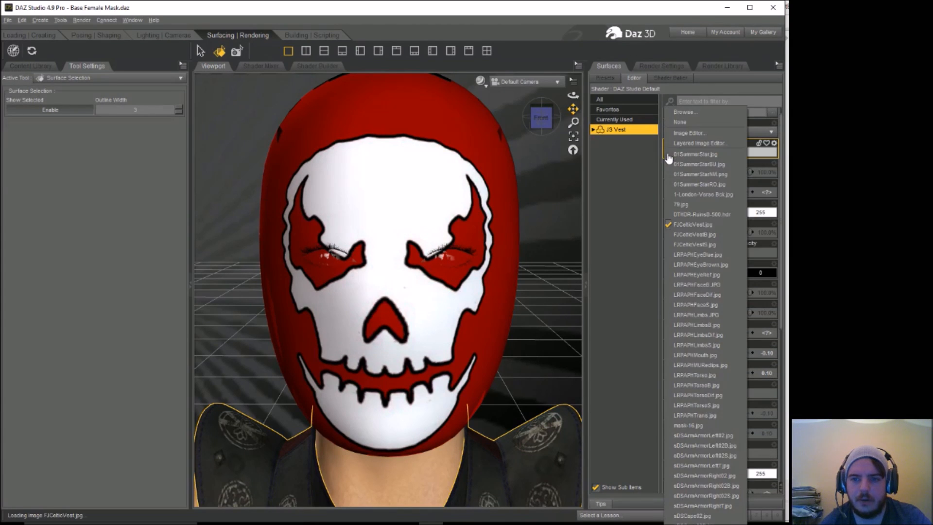
pyautogui.click(683, 113)
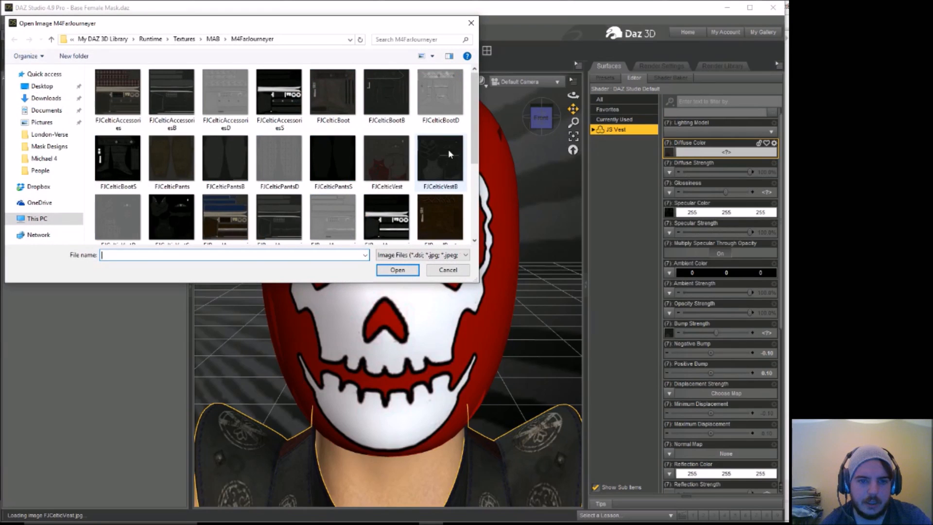
pyautogui.click(394, 153)
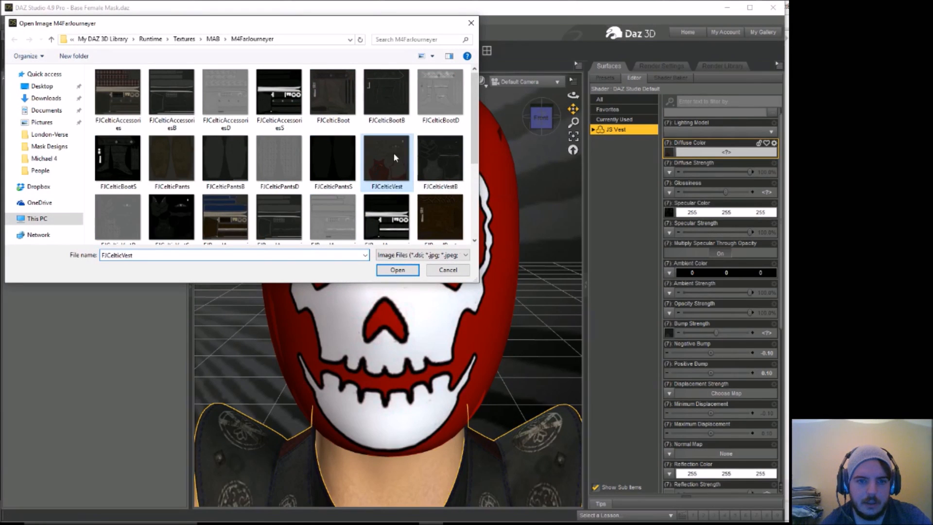
pyautogui.click(397, 270)
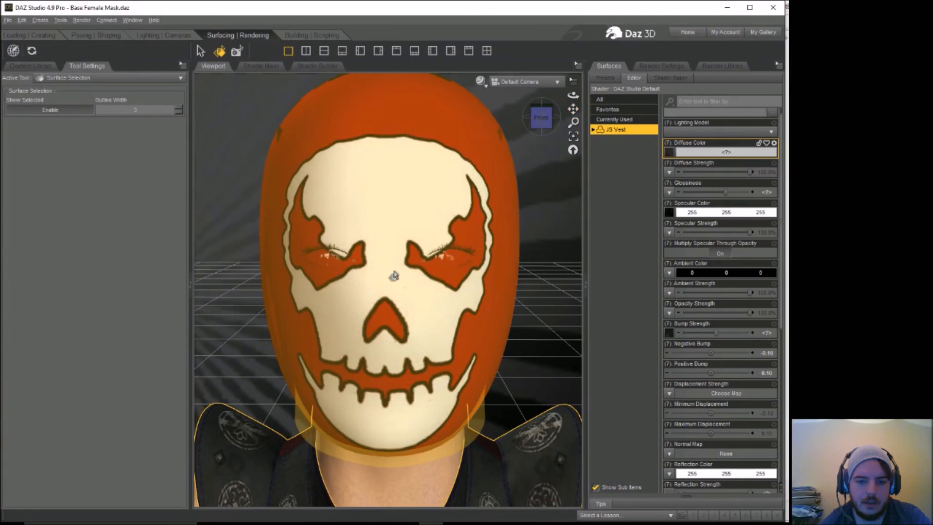
# Step: Browse the M4FarJourneyer texture folder for another vest diffuse image and close it without choosing one
pyautogui.moveTo(670, 155)
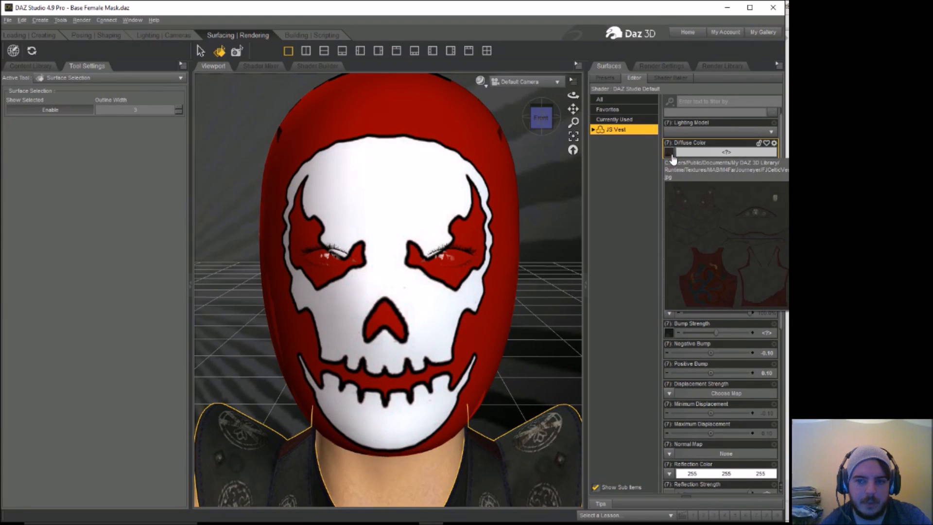
pyautogui.click(671, 153)
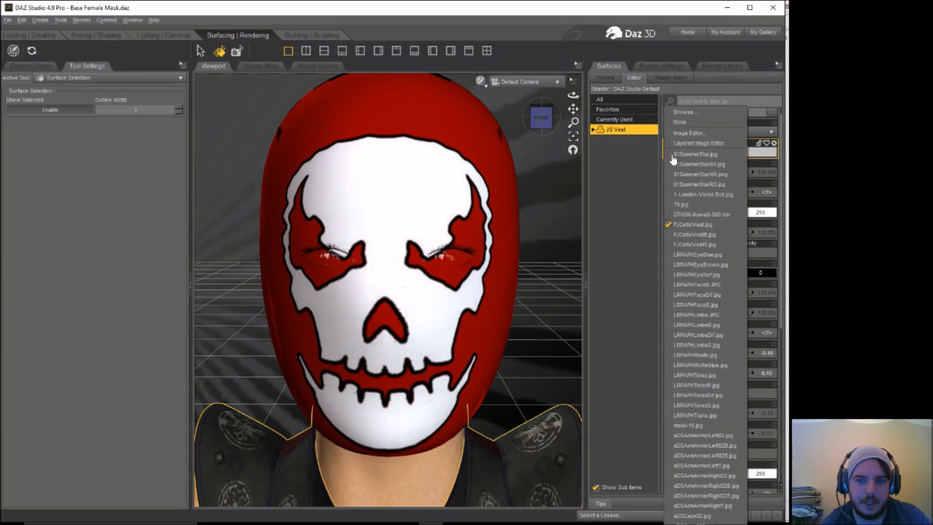
pyautogui.click(689, 113)
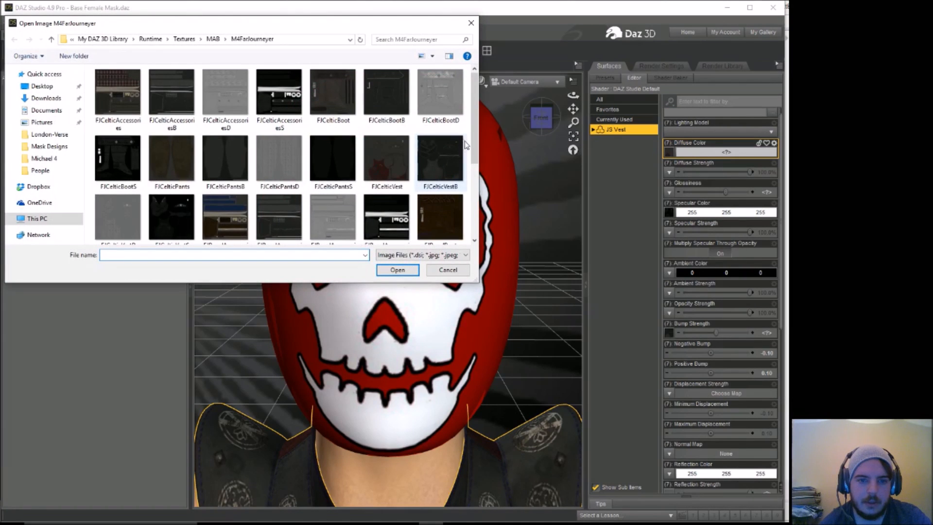
pyautogui.scroll(-1, 475, 154)
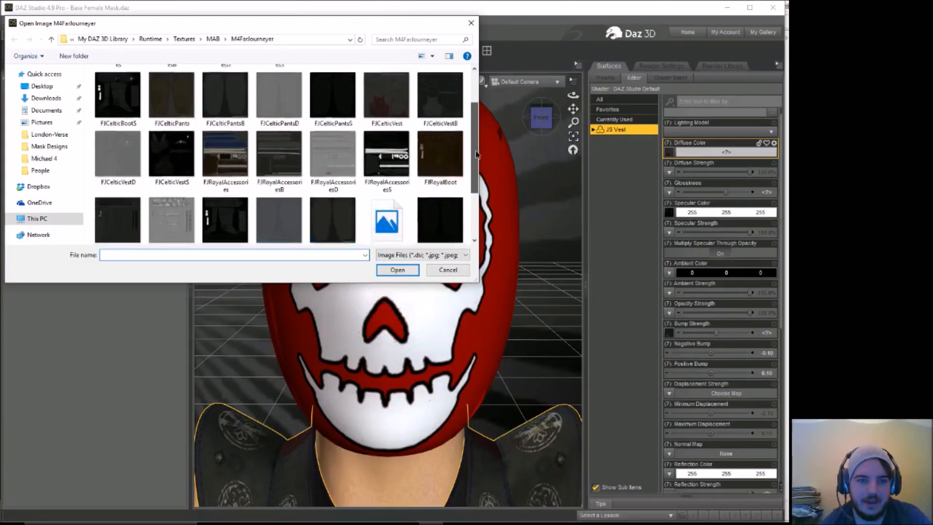
pyautogui.scroll(-2, 476, 154)
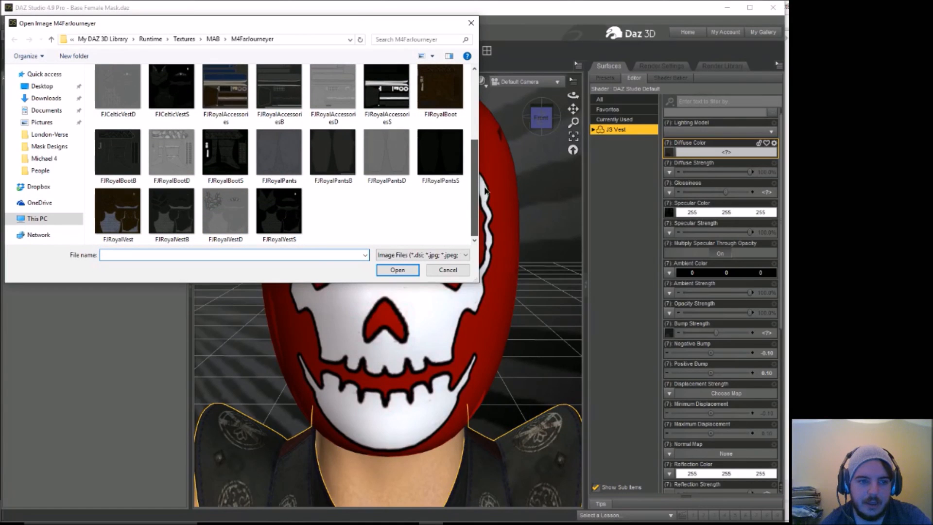
pyautogui.moveTo(484, 193); pyautogui.dragTo(487, 113)
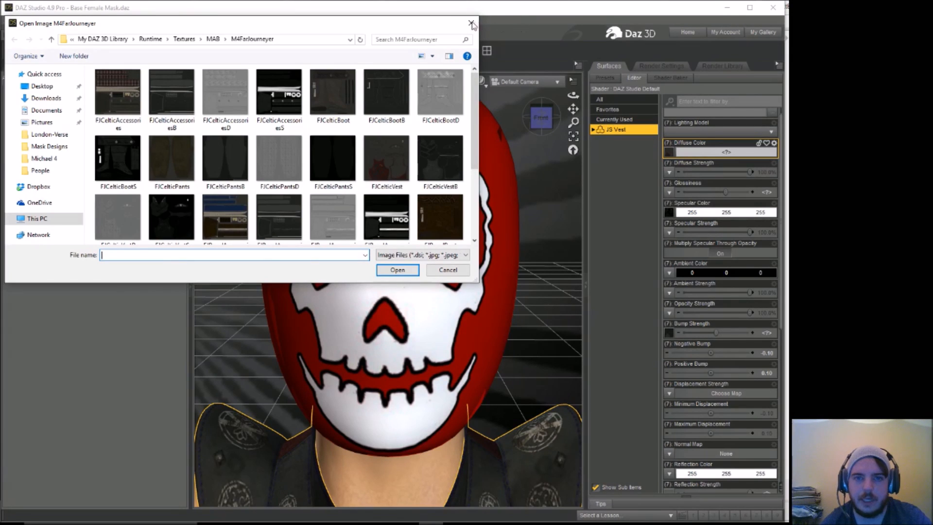
pyautogui.press('Escape')
# Step: Tint the JS Vest's diffuse color dark red with RGB values 104, 6, 12
pyautogui.click(706, 154)
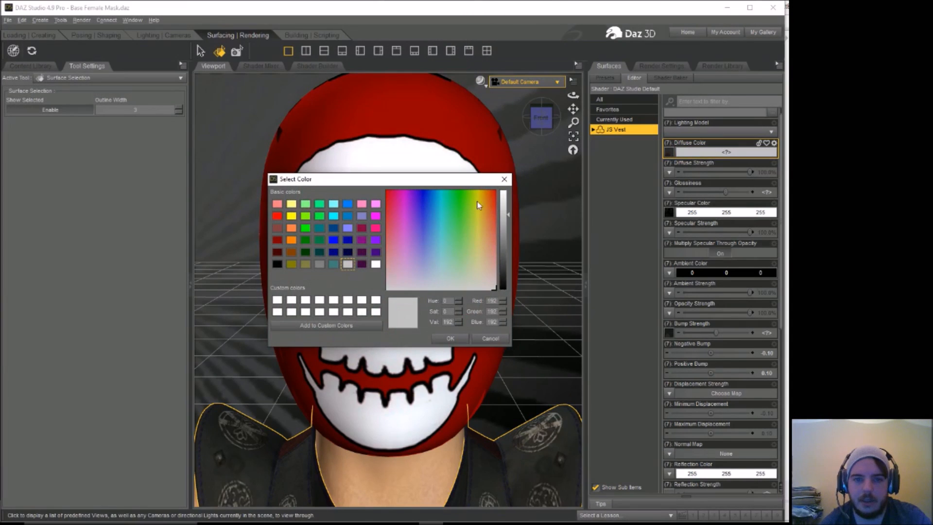
pyautogui.click(388, 197)
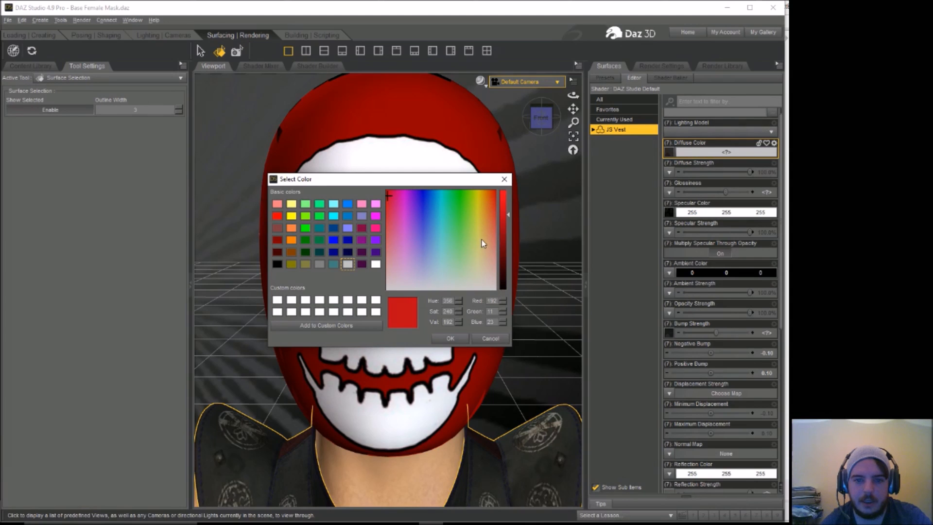
pyautogui.moveTo(505, 240); pyautogui.dragTo(507, 252)
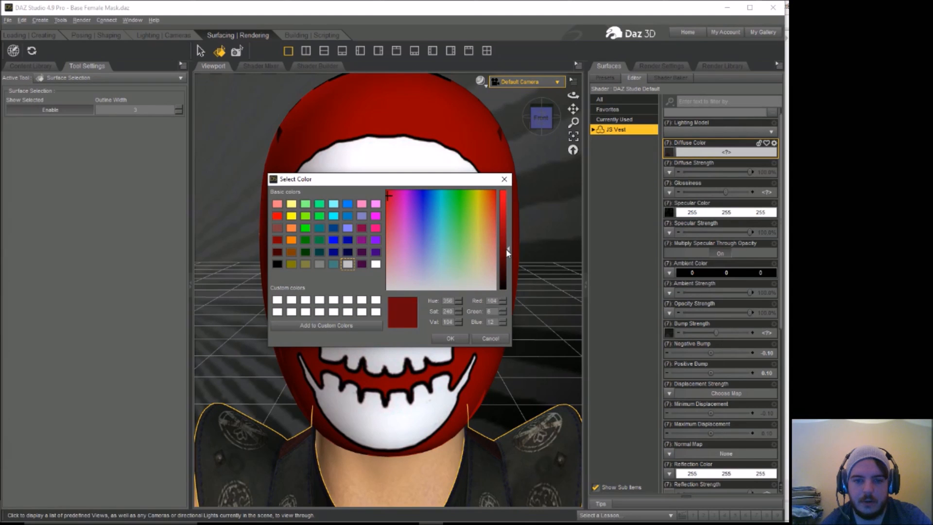
pyautogui.click(450, 339)
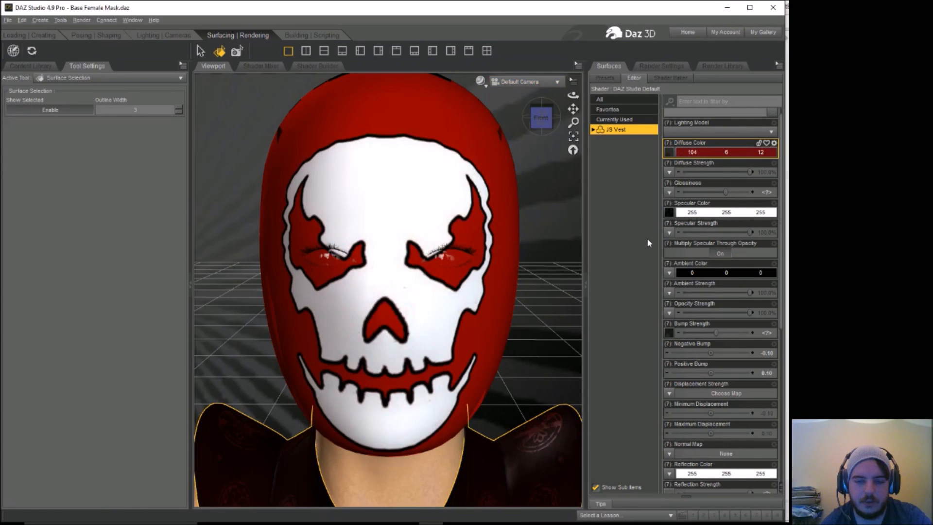
# Step: Mute the JS Vest's diffuse color to RGB 104, 51, 52 and darken its specular color to 2, 2, 2
pyautogui.click(702, 152)
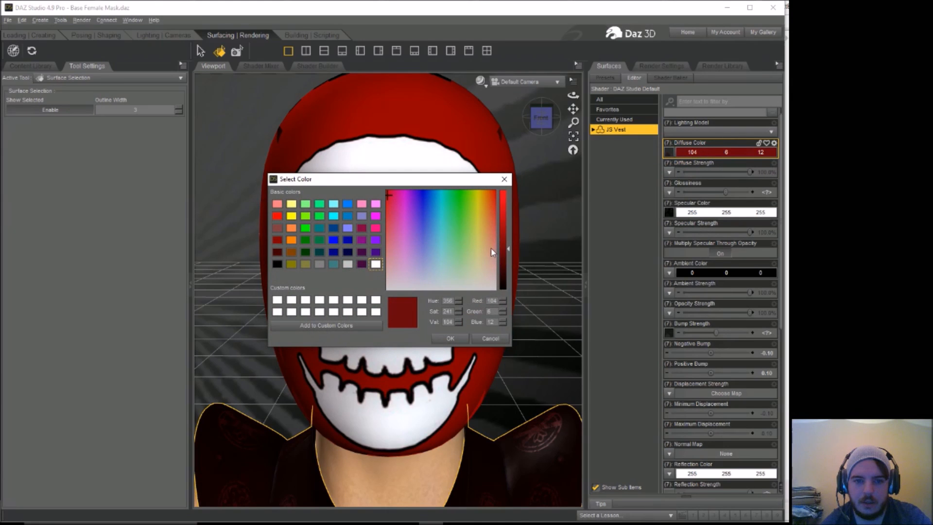
pyautogui.moveTo(389, 190); pyautogui.dragTo(379, 240)
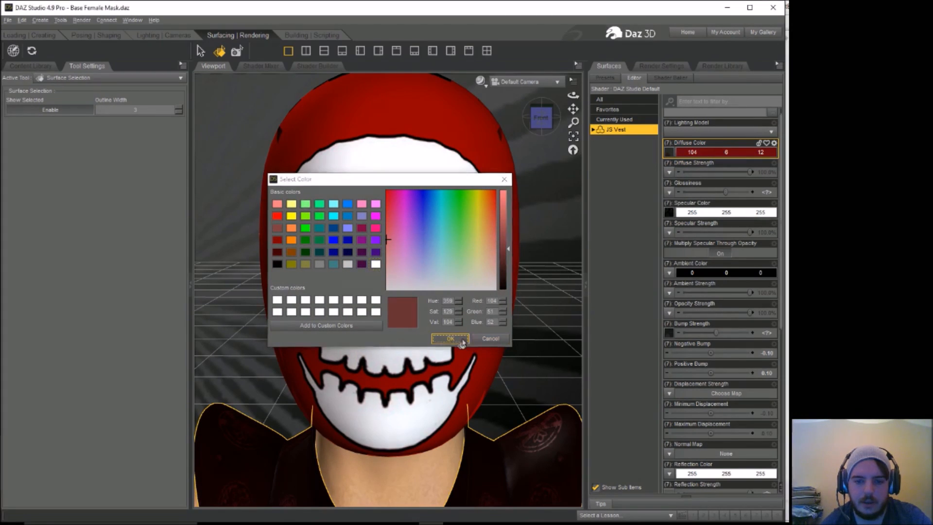
pyautogui.click(450, 339)
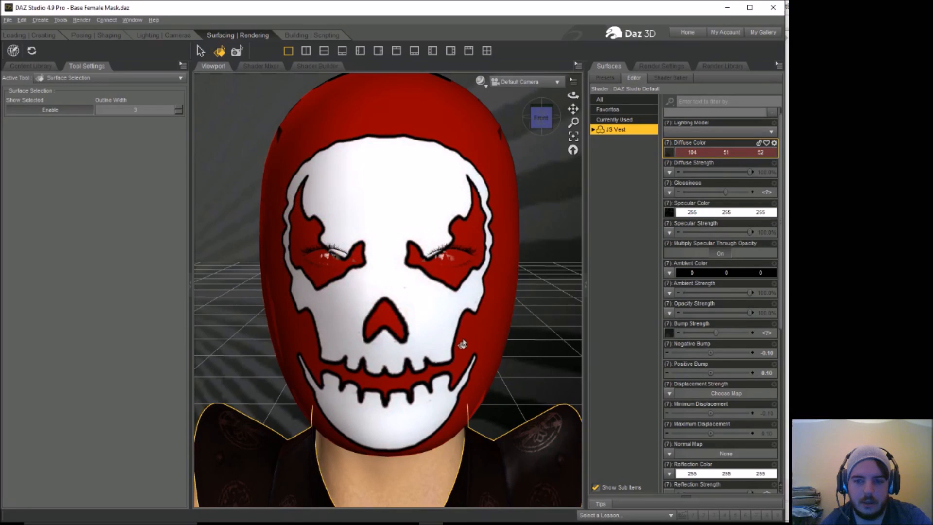
pyautogui.click(708, 214)
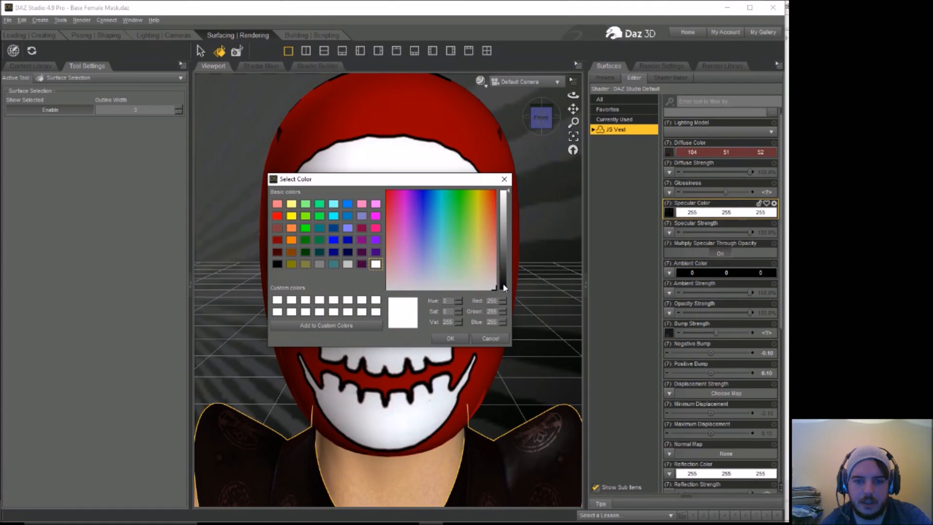
pyautogui.click(504, 288)
pyautogui.click(448, 339)
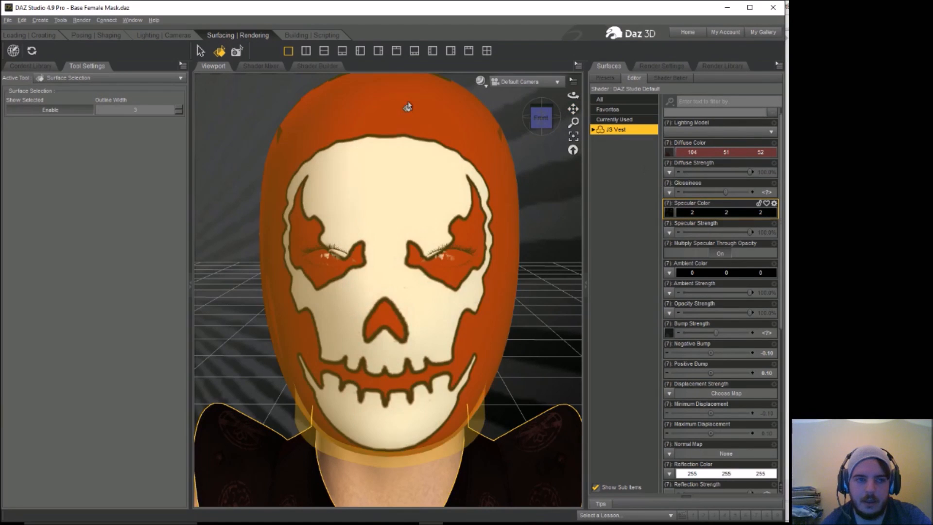
# Step: Render the masked figure with the tinted vest and close the render without saving it
pyautogui.click(82, 20)
pyautogui.click(100, 44)
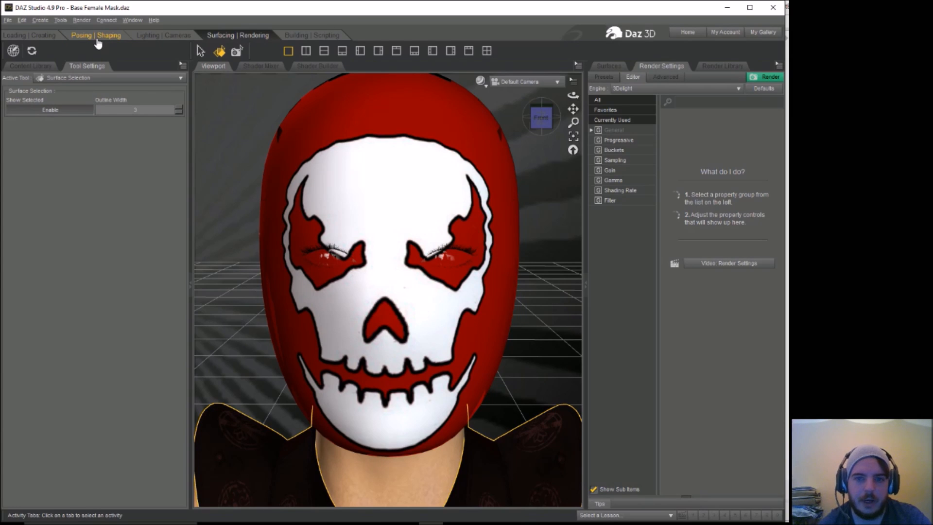
pyautogui.click(82, 20)
pyautogui.click(86, 30)
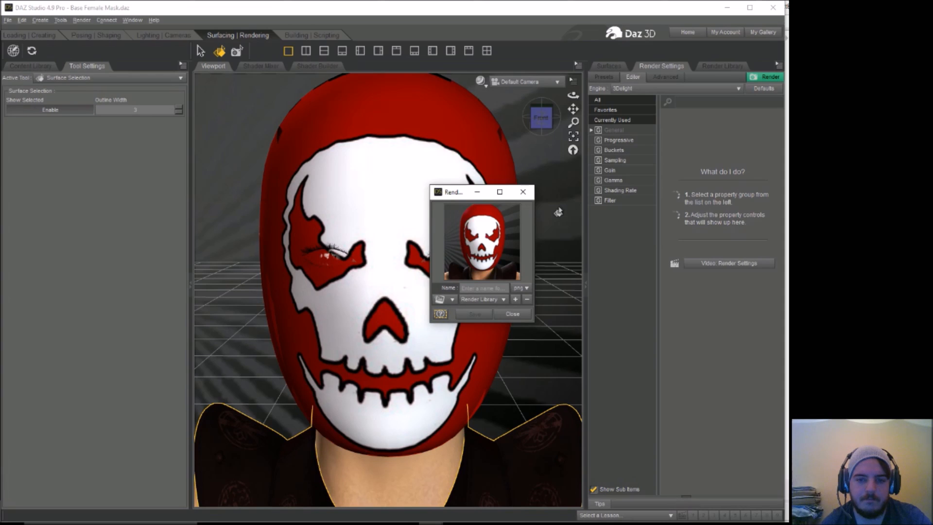
pyautogui.click(523, 192)
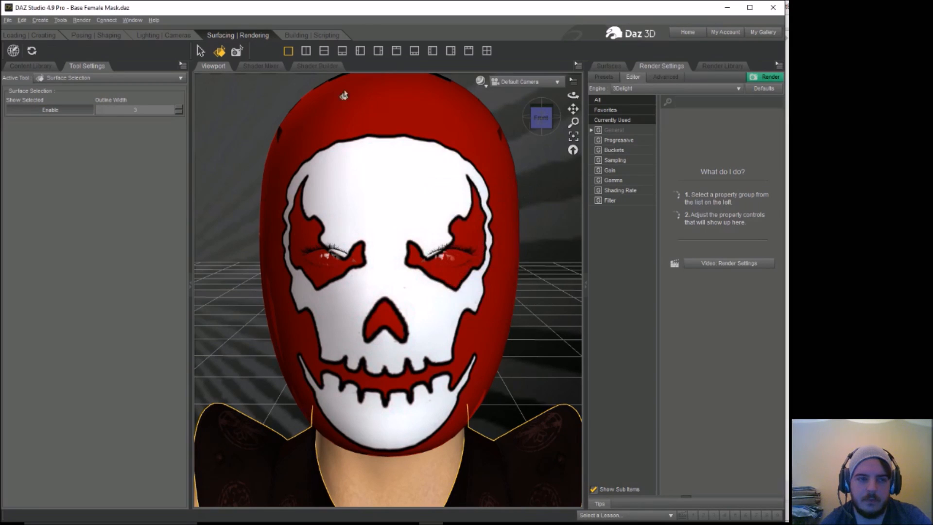
# Step: Undo the specular and diffuse color changes on the JS Vest
pyautogui.click(22, 20)
pyautogui.click(21, 20)
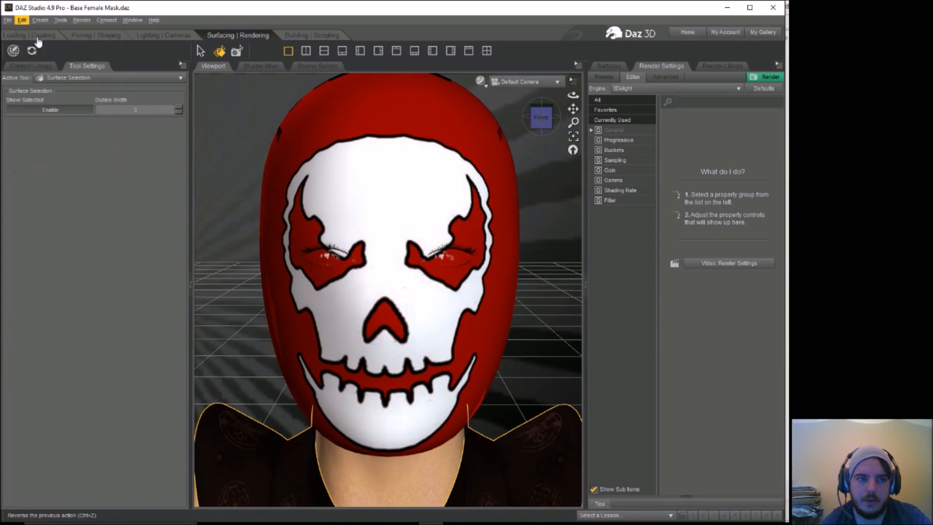
pyautogui.click(30, 35)
pyautogui.click(23, 21)
pyautogui.click(35, 33)
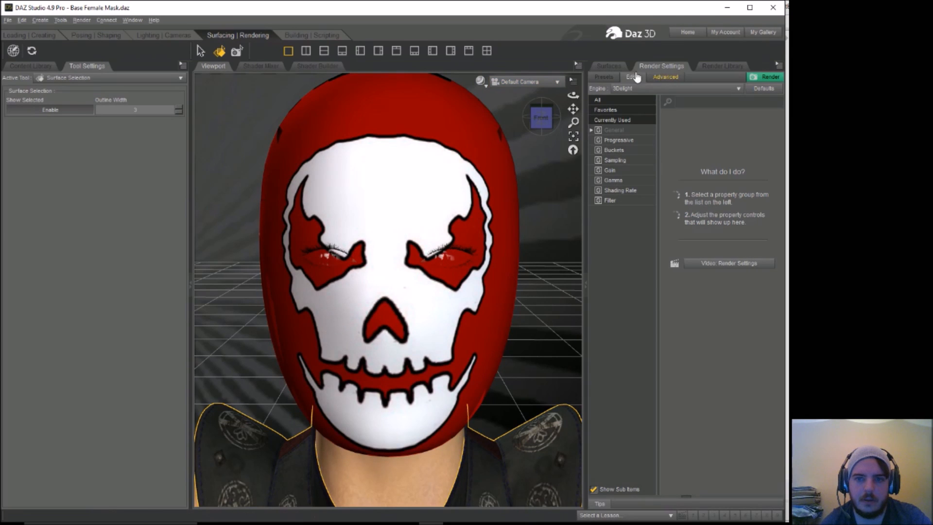
# Step: Remove the diffuse image map from the JS Vest and set its diffuse color to red, RGB 155, 3, 10
pyautogui.click(609, 65)
pyautogui.click(668, 154)
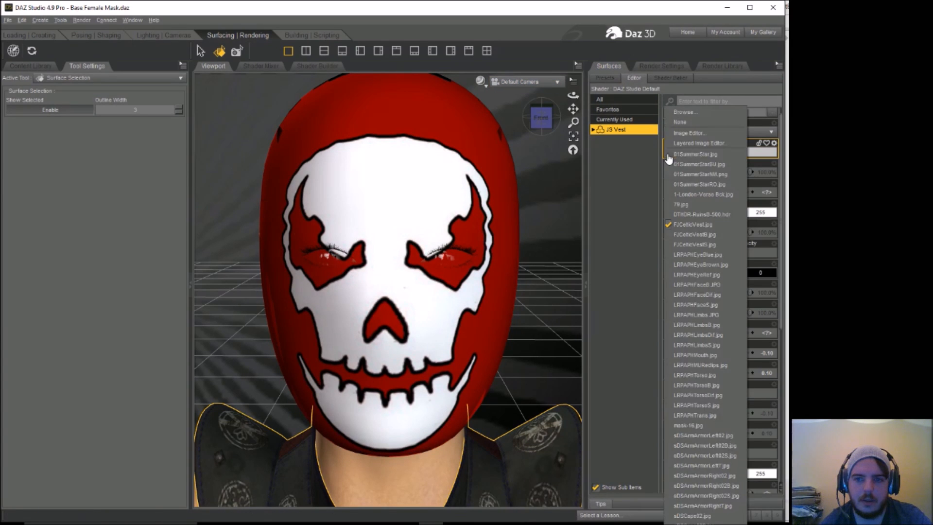
pyautogui.click(683, 123)
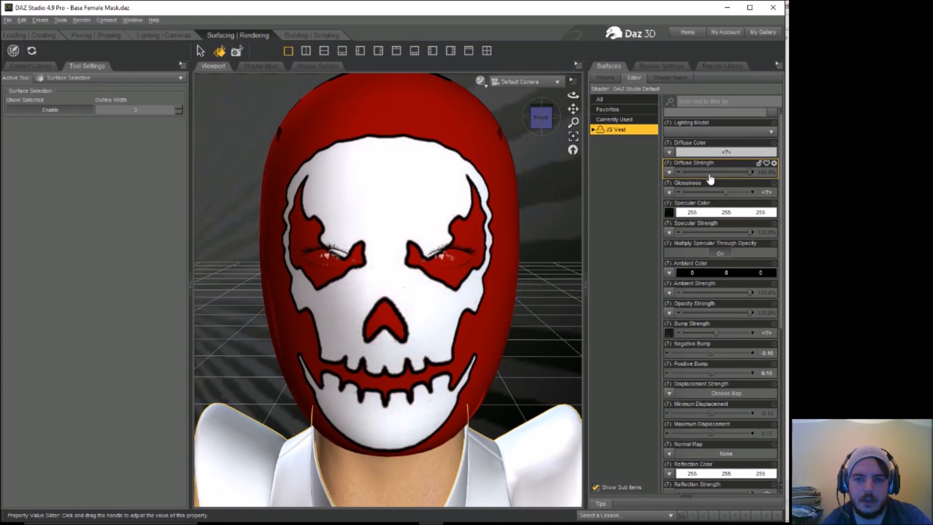
pyautogui.click(719, 152)
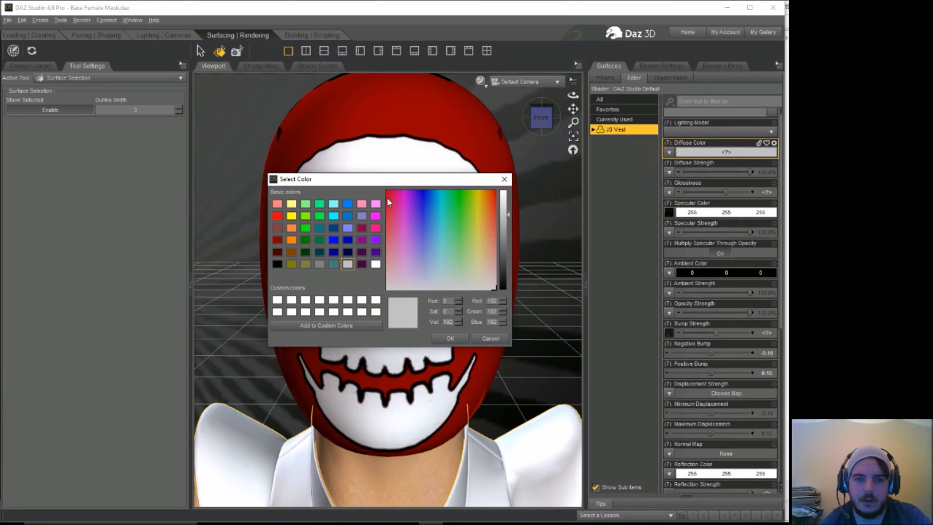
pyautogui.click(388, 193)
pyautogui.click(507, 246)
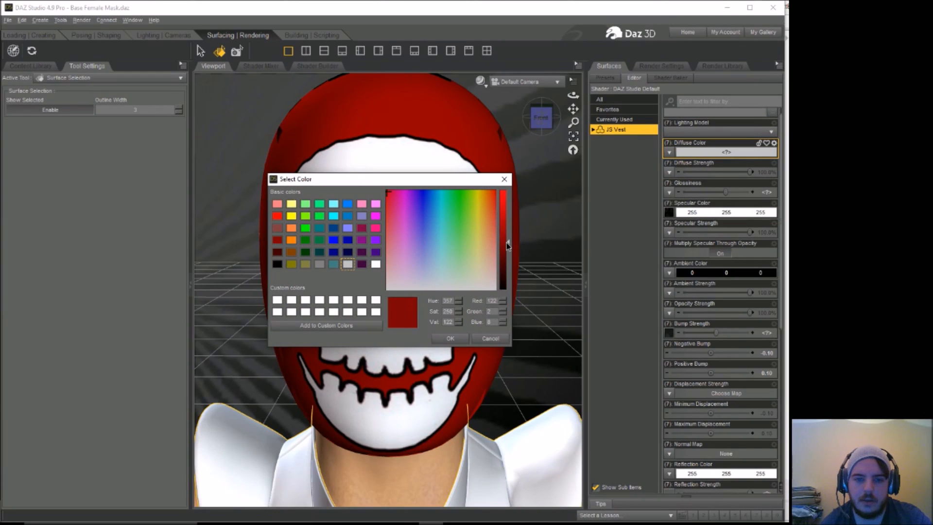
pyautogui.click(505, 230)
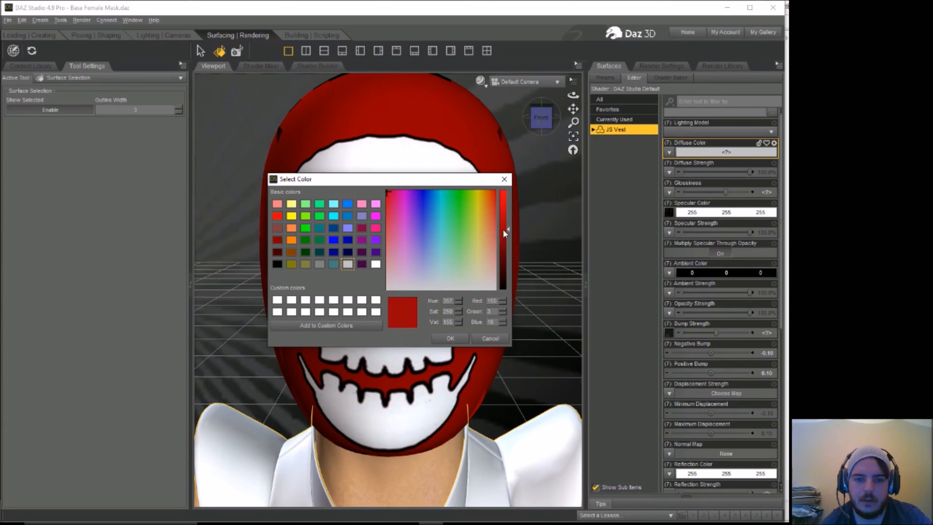
pyautogui.click(454, 340)
# Step: Darken the JS Vest's specular color to RGB 10, 10, 10
pyautogui.click(710, 213)
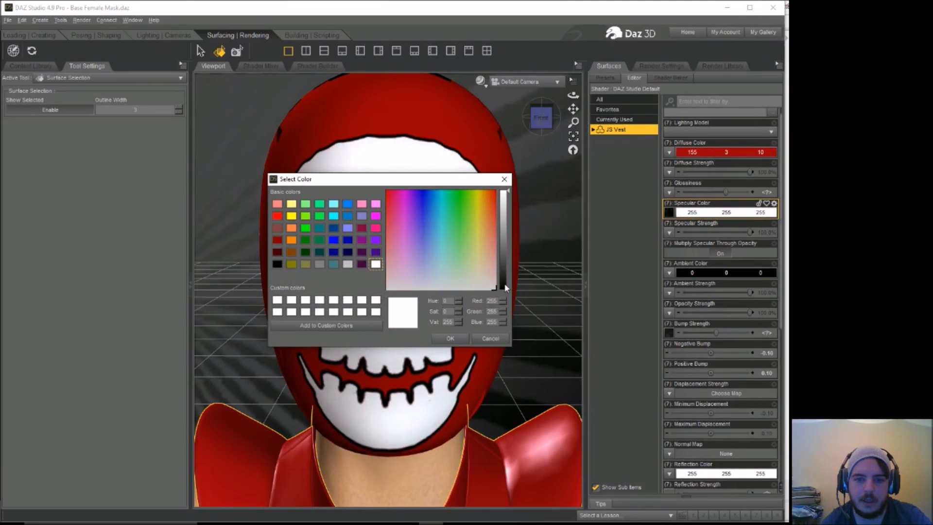
pyautogui.click(506, 287)
pyautogui.click(451, 338)
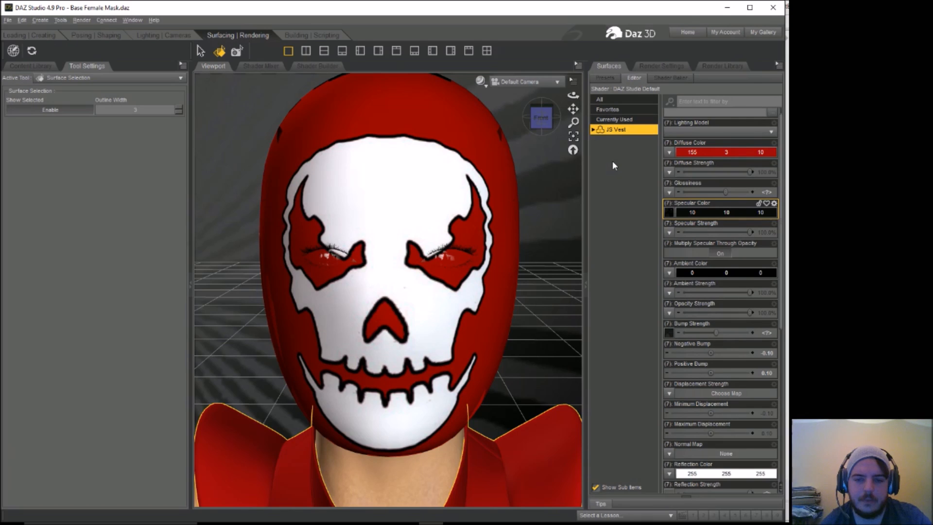
# Step: Load the image 79 from the Mask Designs folder as the JS Vest's diffuse color map
pyautogui.click(669, 152)
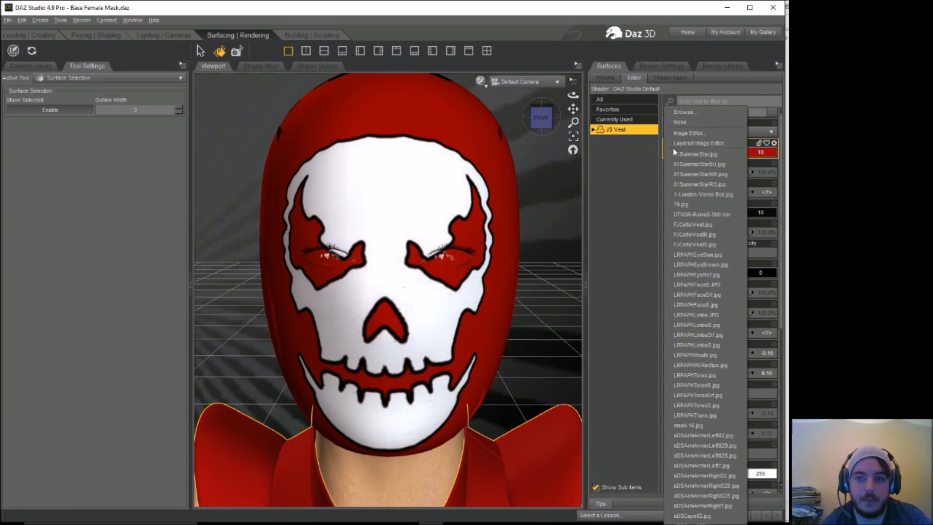
pyautogui.click(689, 107)
pyautogui.click(670, 162)
pyautogui.click(690, 108)
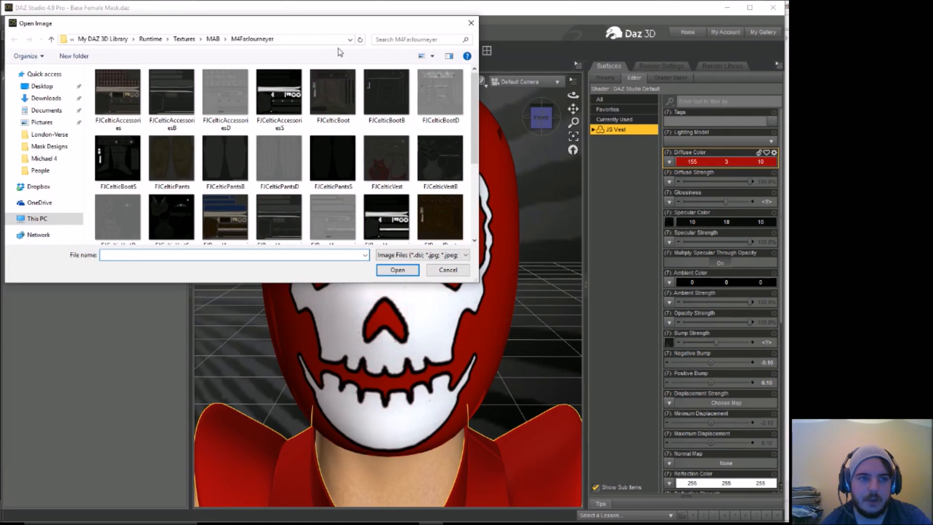
pyautogui.click(49, 146)
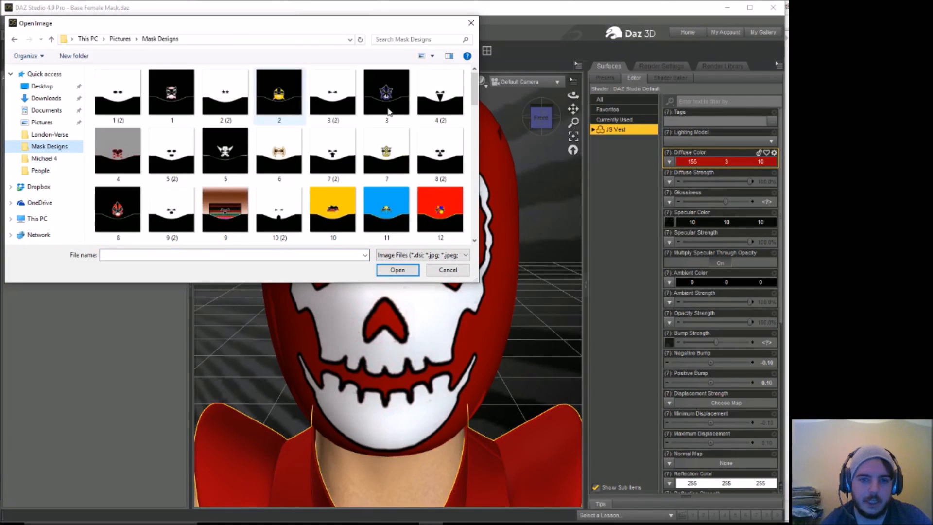
pyautogui.moveTo(475, 88); pyautogui.dragTo(480, 227)
pyautogui.click(276, 95)
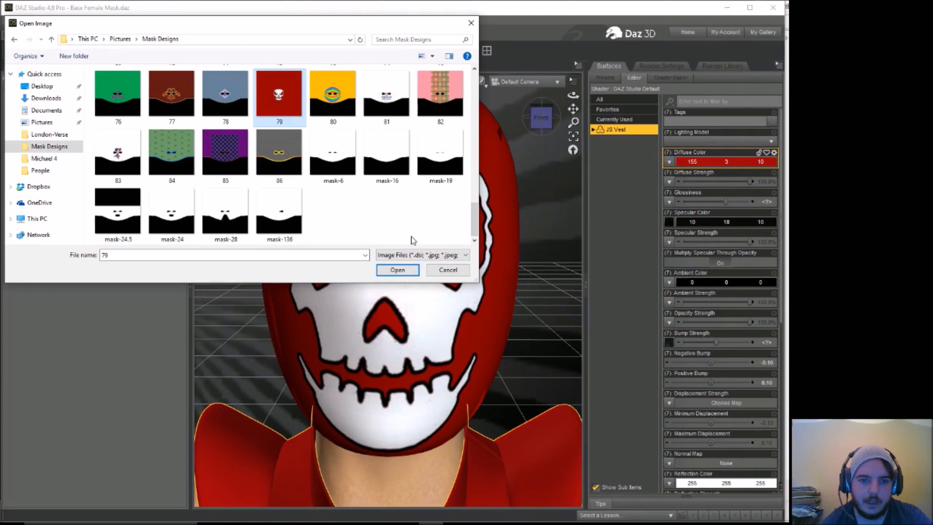
pyautogui.click(397, 269)
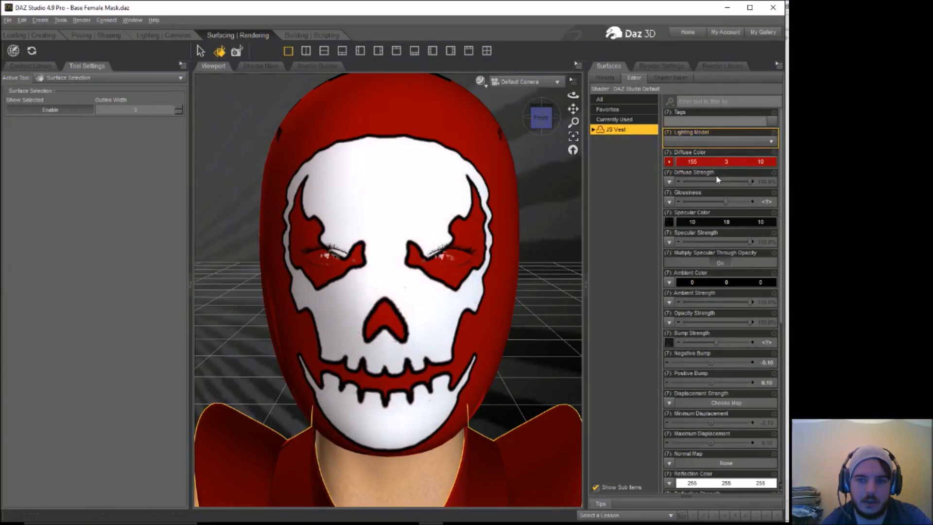
# Step: Set the JS Vest's diffuse color to white, RGB 255, 255, 255
pyautogui.click(698, 162)
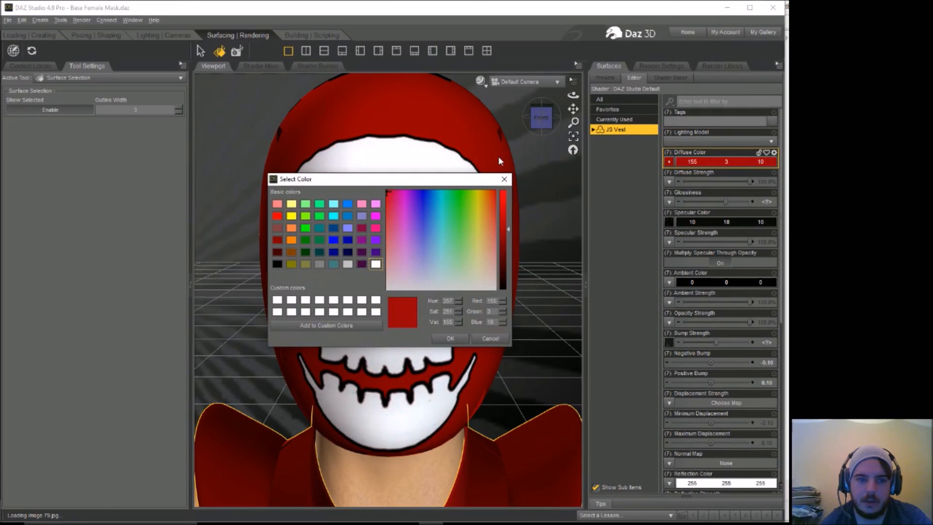
pyautogui.moveTo(489, 255); pyautogui.dragTo(496, 291)
pyautogui.moveTo(504, 206); pyautogui.dragTo(506, 189)
pyautogui.click(450, 339)
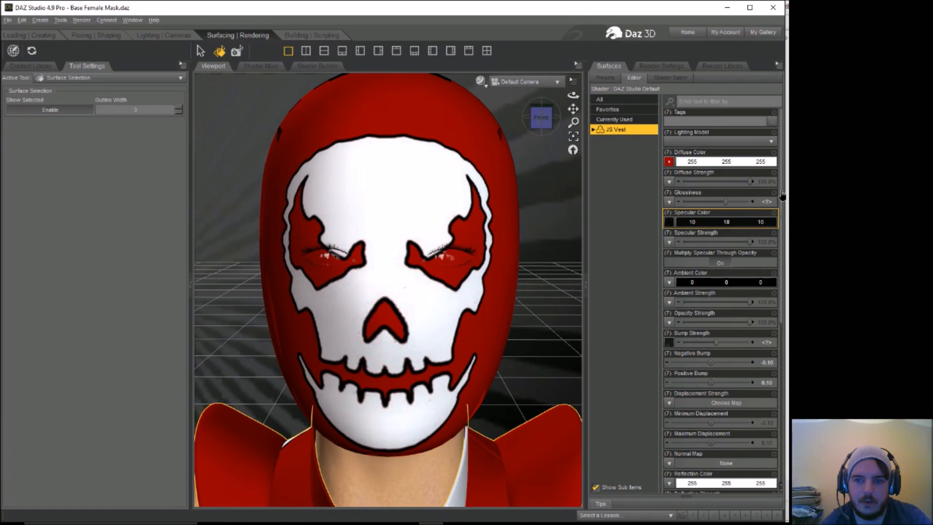
# Step: Set the JS Vest's horizontal tiles to 2.01 and vertical tiles to 2.19
pyautogui.scroll(-5, 782, 194)
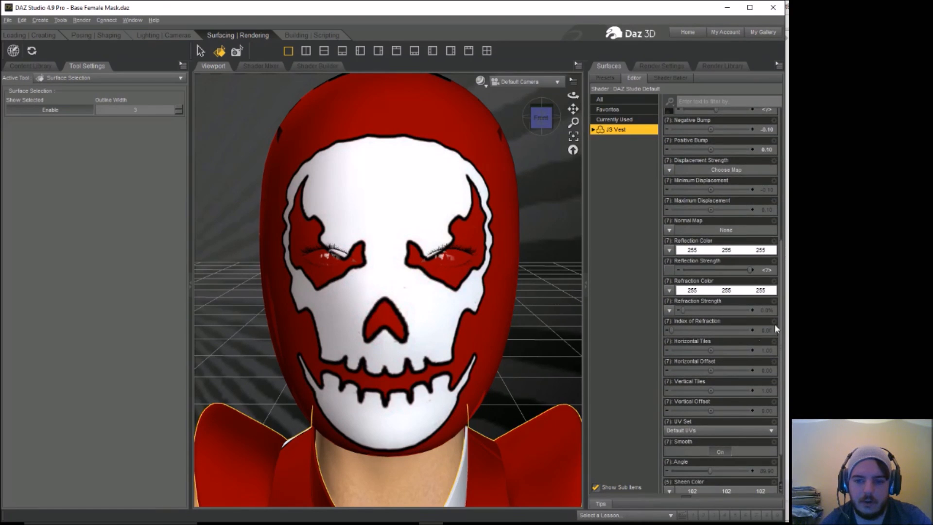
pyautogui.moveTo(710, 351); pyautogui.dragTo(732, 351)
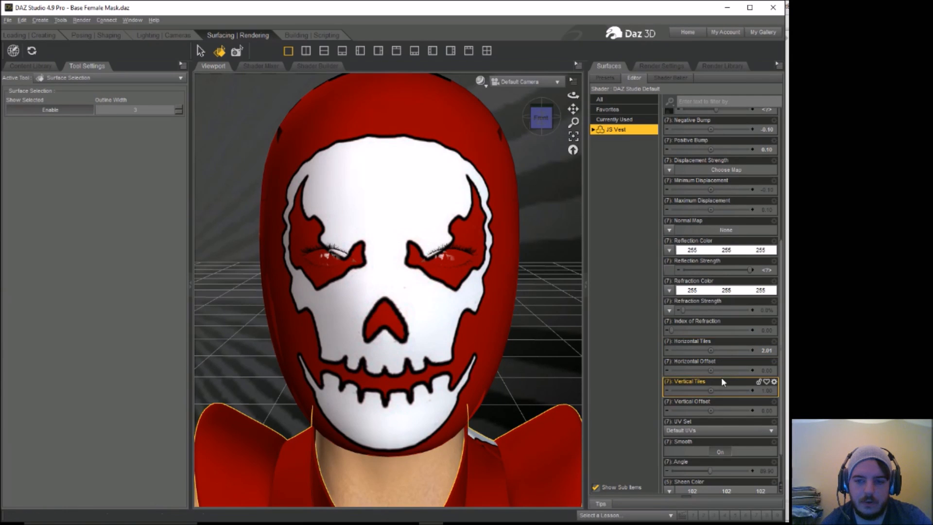
pyautogui.moveTo(710, 390); pyautogui.dragTo(731, 390)
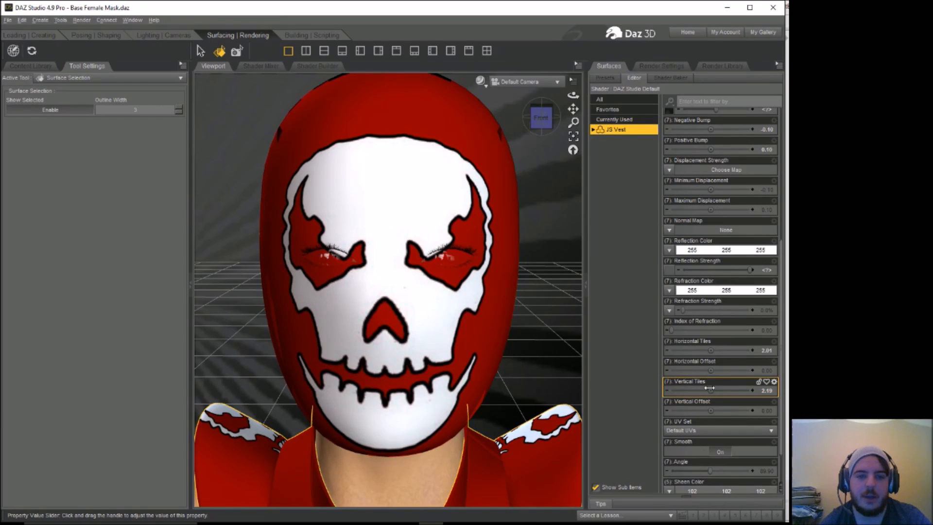
# Step: Render the figure with the tiled skull pattern on the vest and close the render without saving it
pyautogui.click(81, 20)
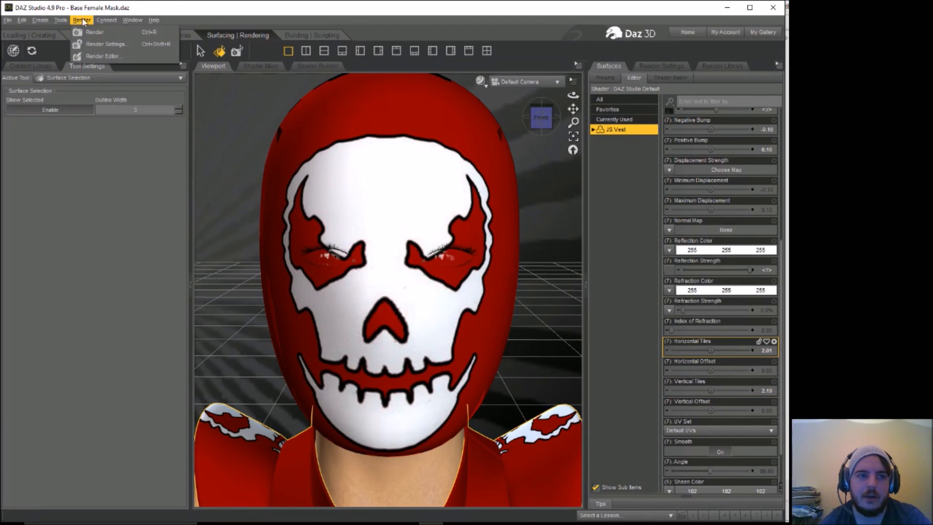
pyautogui.click(91, 29)
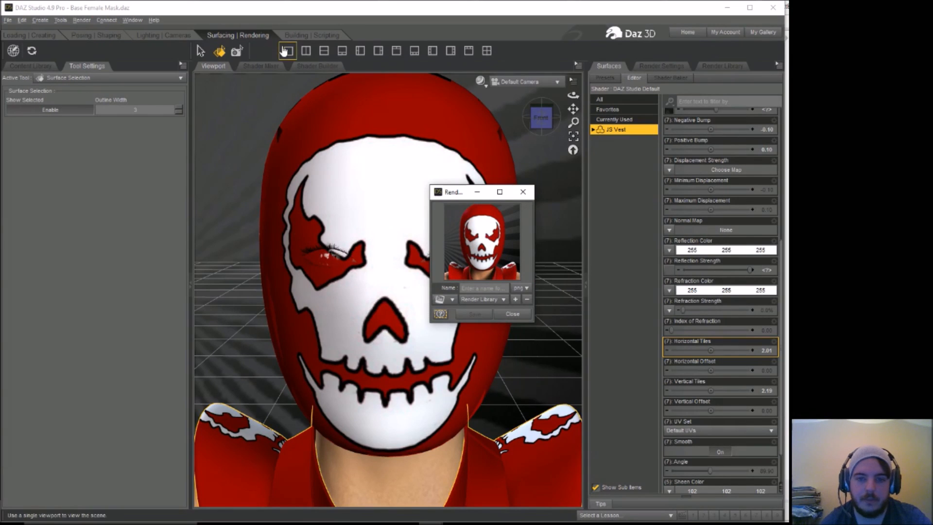
pyautogui.click(524, 194)
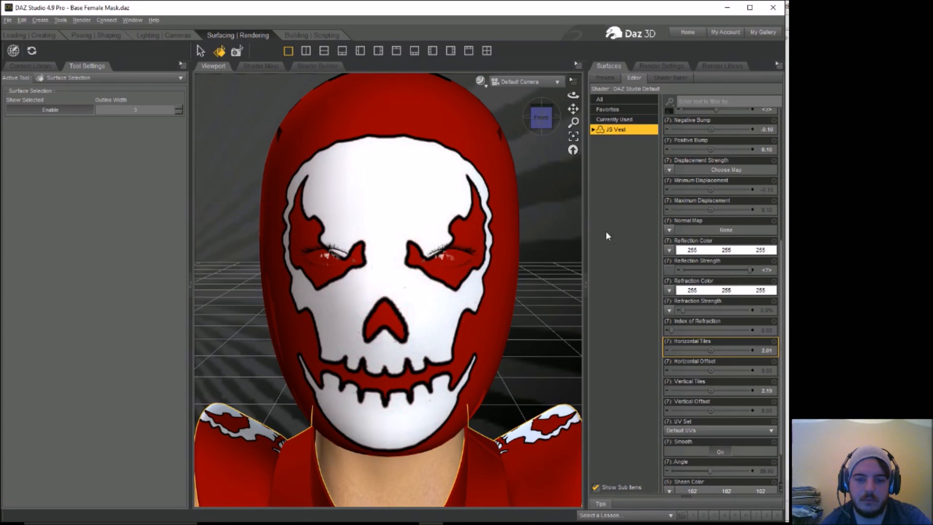
# Step: Reframe the figure slightly lower in the view, render it again and close the render unsaved
pyautogui.moveTo(573, 123); pyautogui.dragTo(574, 121)
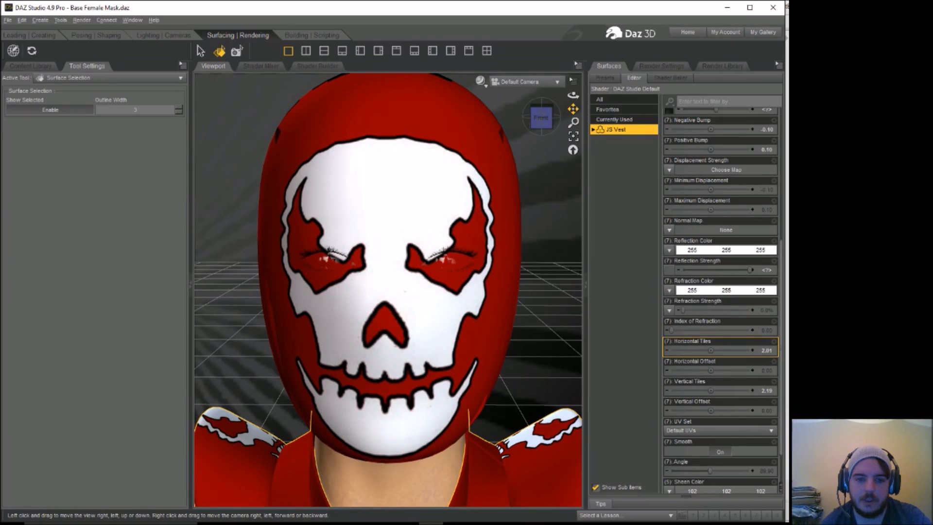
pyautogui.click(352, 96)
pyautogui.click(82, 20)
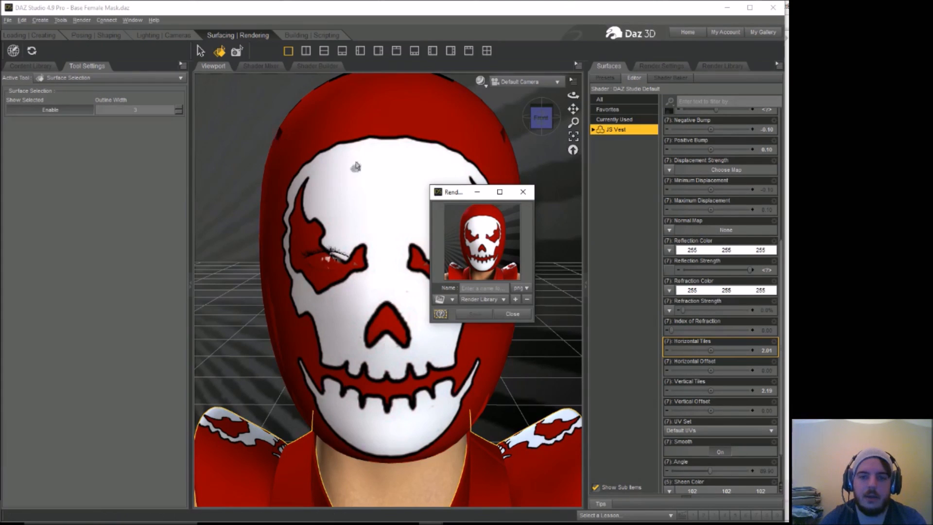
pyautogui.click(523, 193)
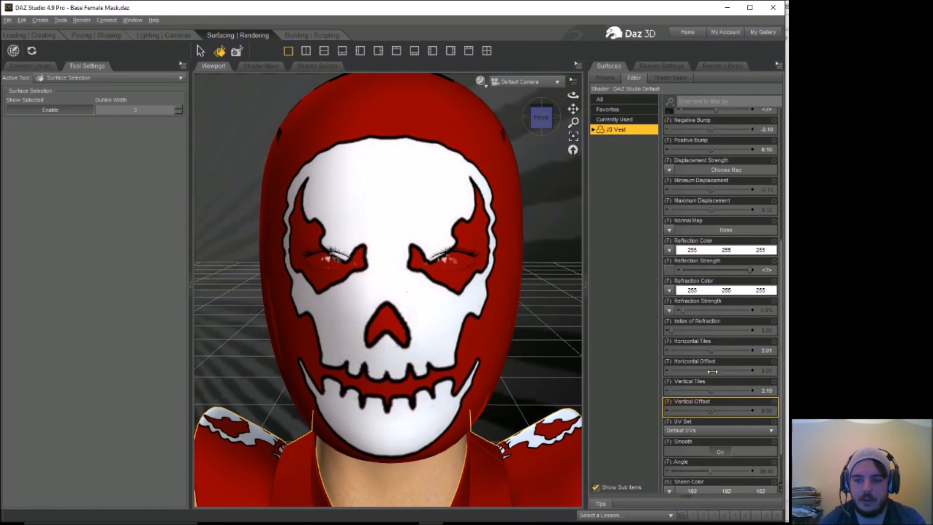
# Step: Set the JS Vest's vertical offset to 0.011 and horizontal offset to 0.11, then render the result and close the render
pyautogui.moveTo(711, 411); pyautogui.dragTo(713, 411)
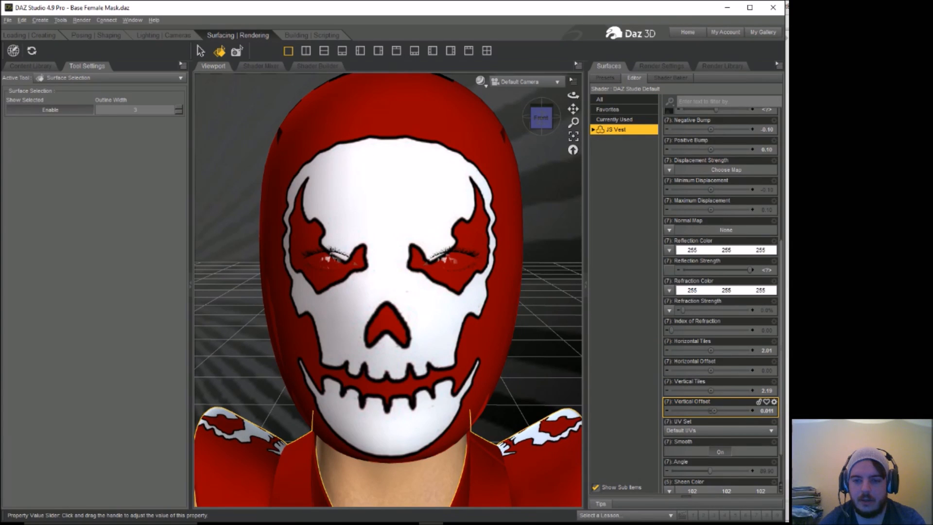
pyautogui.moveTo(711, 370)
pyautogui.mouseDown()
pyautogui.moveTo(722, 370)
pyautogui.moveTo(701, 370)
pyautogui.moveTo(723, 371)
pyautogui.mouseUp()
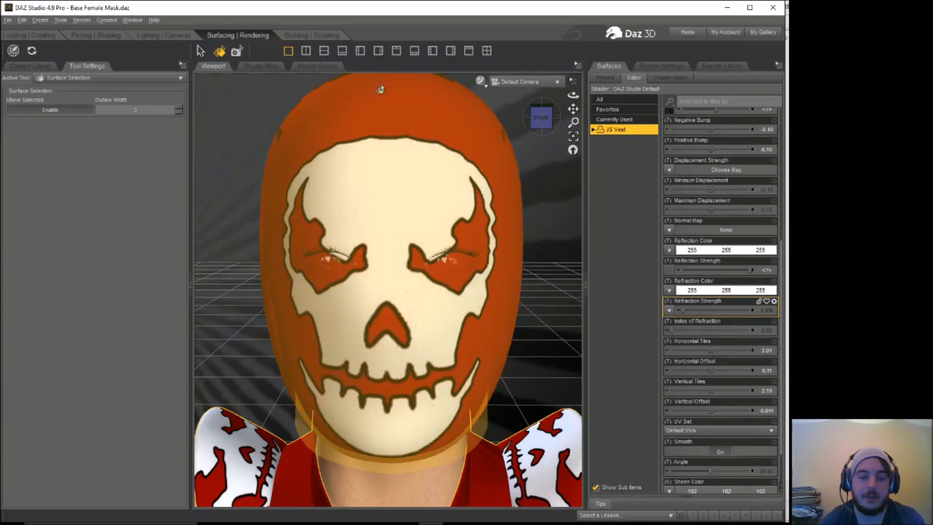
pyautogui.click(82, 19)
pyautogui.click(89, 33)
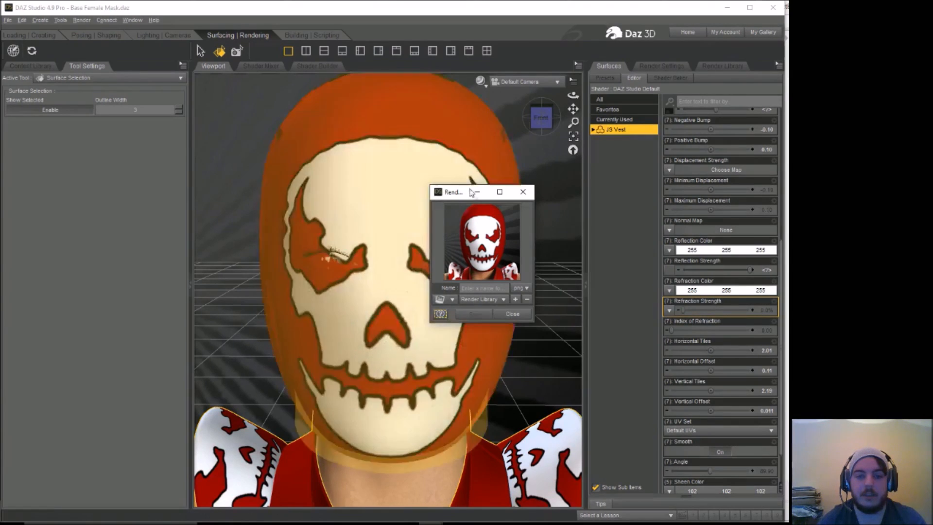
pyautogui.click(522, 192)
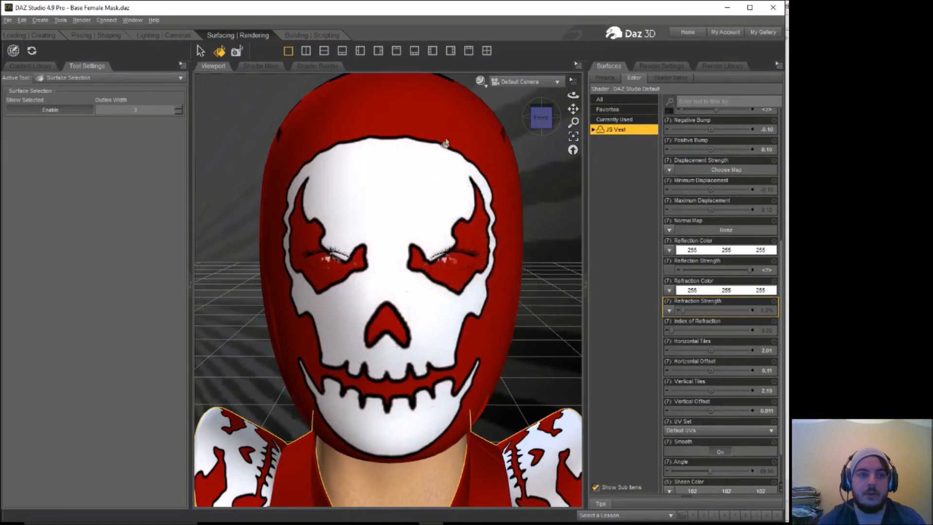
# Step: Preview Render 1 and Render 7 in the Render Editor and start saving Render 7 as an image
pyautogui.click(82, 22)
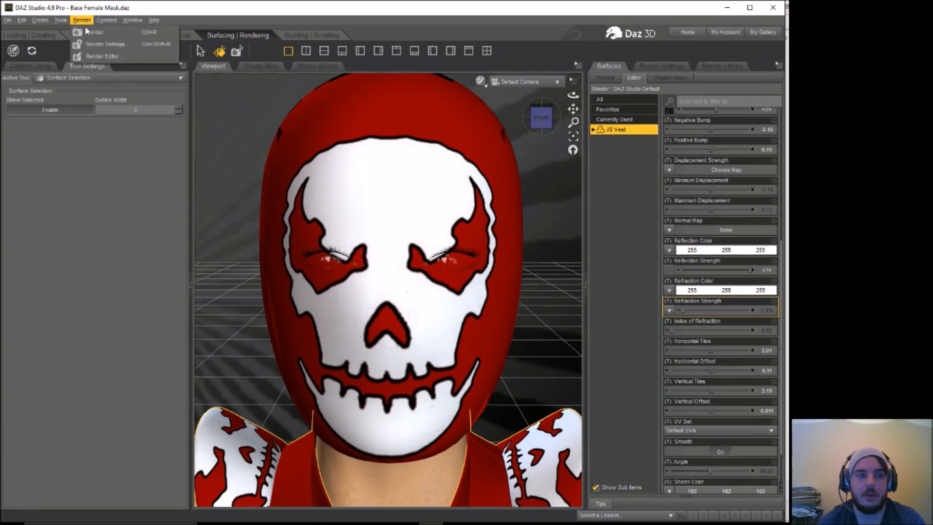
pyautogui.click(97, 56)
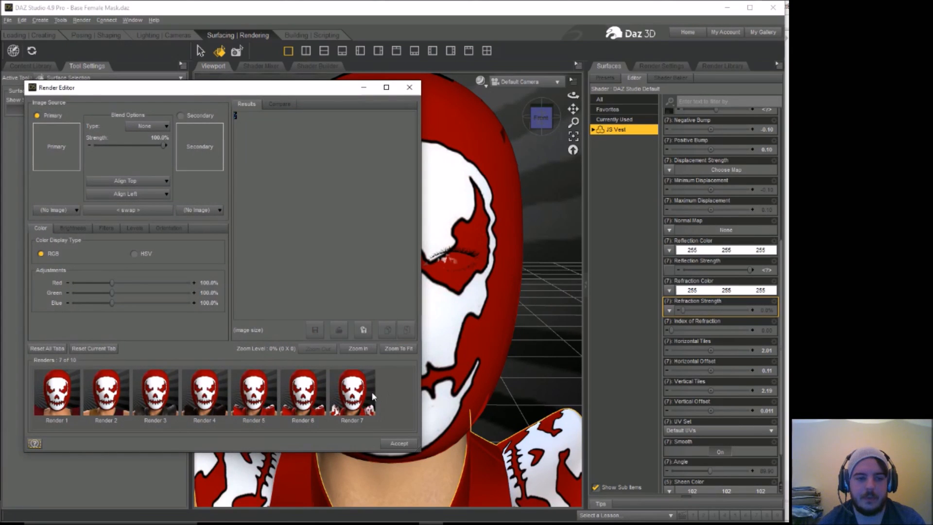
pyautogui.click(64, 399)
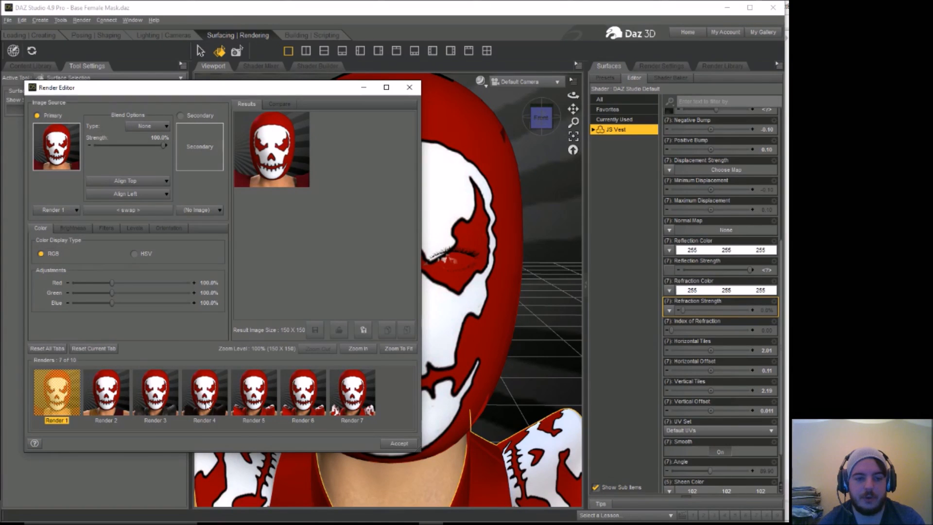
pyautogui.click(359, 398)
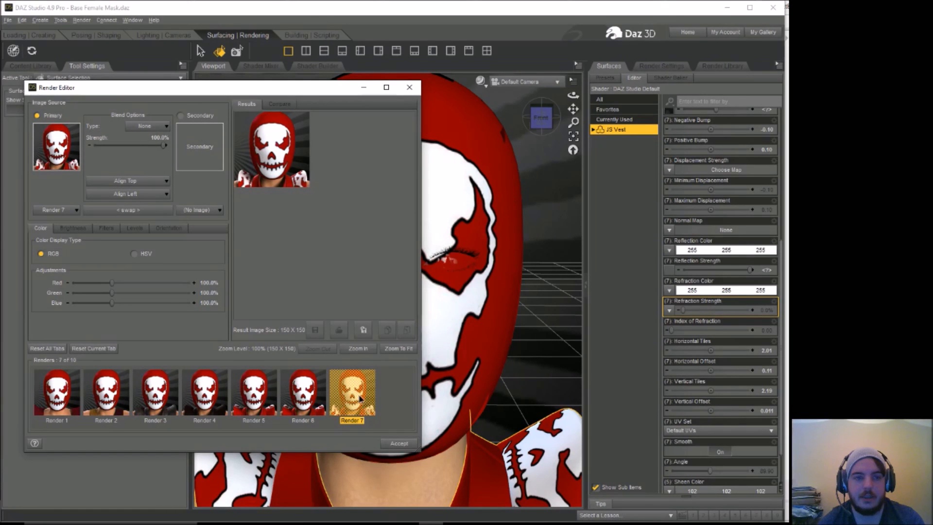
pyautogui.rightClick(360, 396)
pyautogui.click(379, 425)
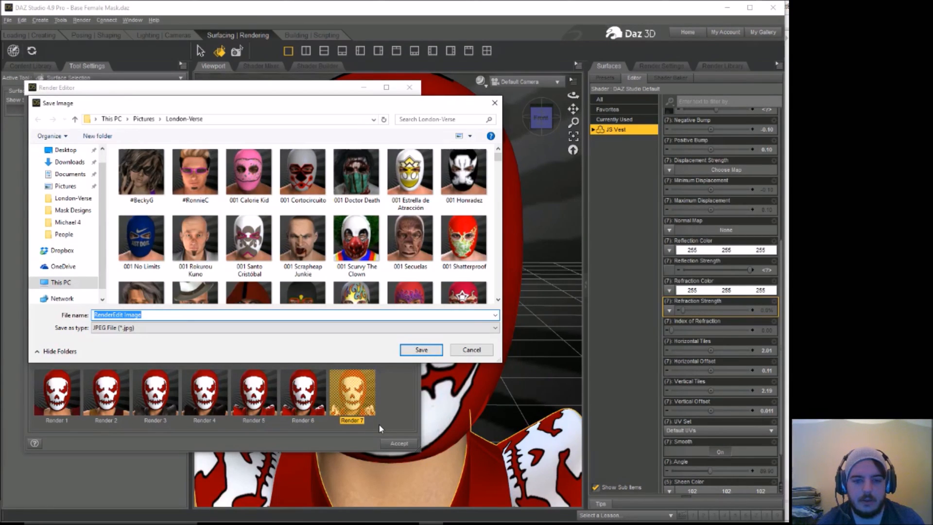
# Step: Name the JPEG file "001 She-Devil" in the London-Verse folder
pyautogui.write('She Devil')
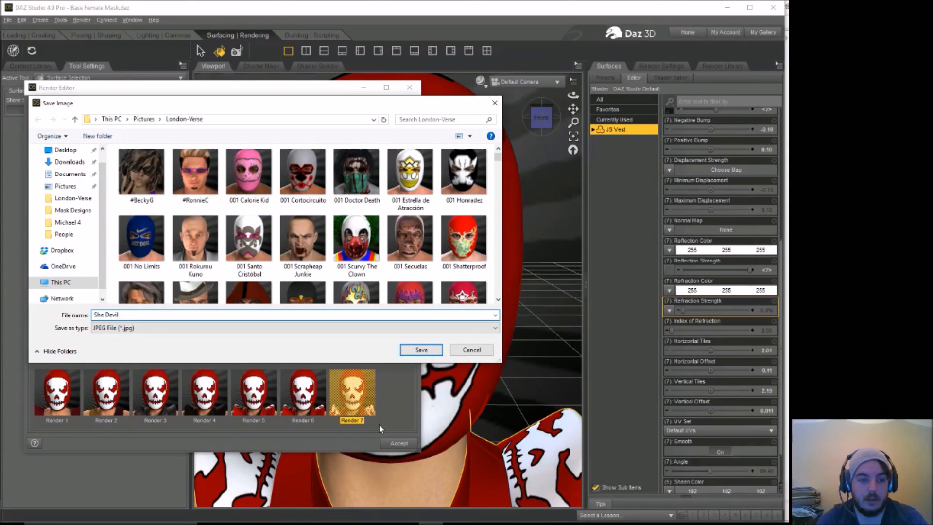
pyautogui.press('Left')
pyautogui.press('Left')
pyautogui.press('Left')
pyautogui.press('Left')
pyautogui.press('Left')
pyautogui.press('BackSpace')
pyautogui.write('-')
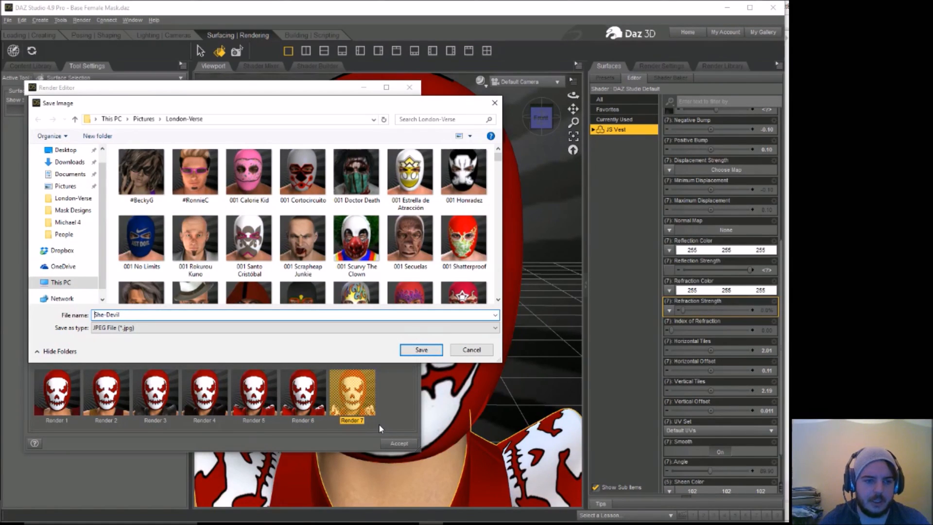
pyautogui.write('00')
pyautogui.press('BackSpace')
pyautogui.press('BackSpace')
pyautogui.write('001')
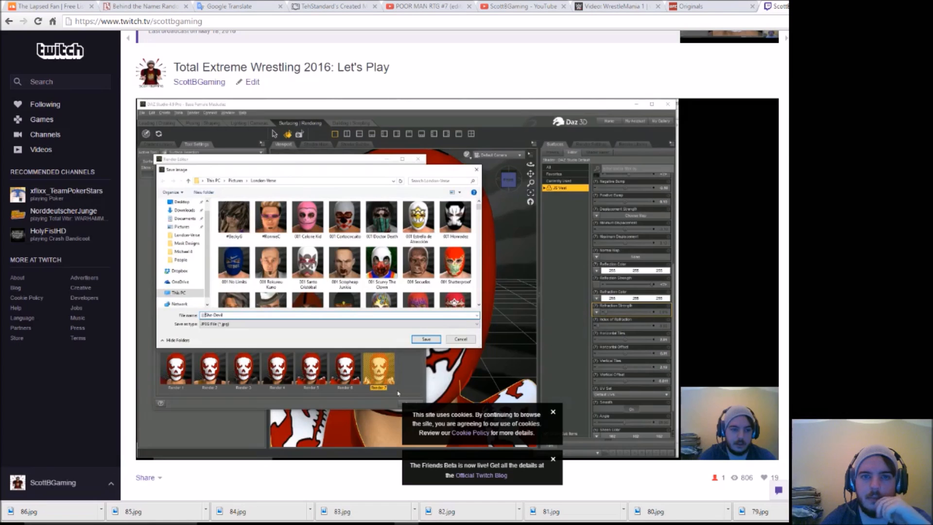
# Step: Switch to Google Translate in the browser, translate "suicide" from English to Spanish and copy the noun "suicida"
pyautogui.click(246, 8)
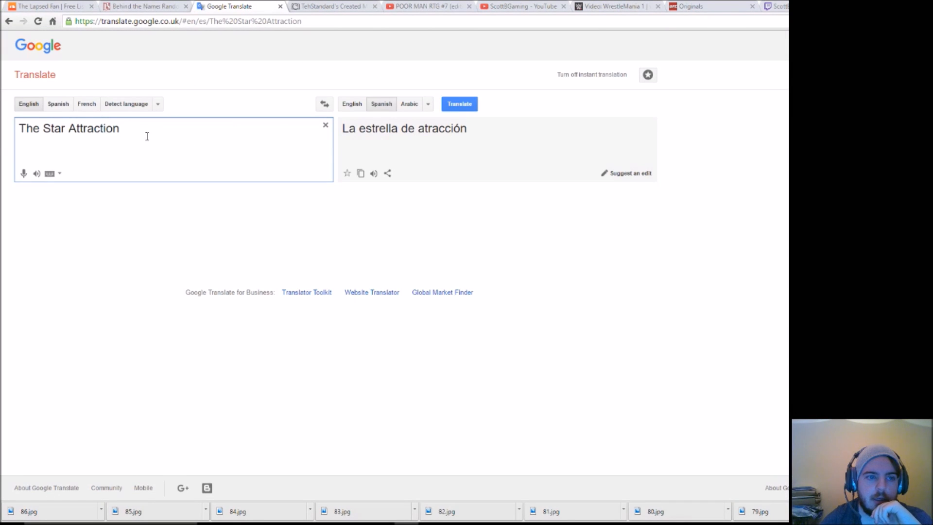
pyautogui.moveTo(130, 131); pyautogui.dragTo(1, 146)
pyautogui.write('su')
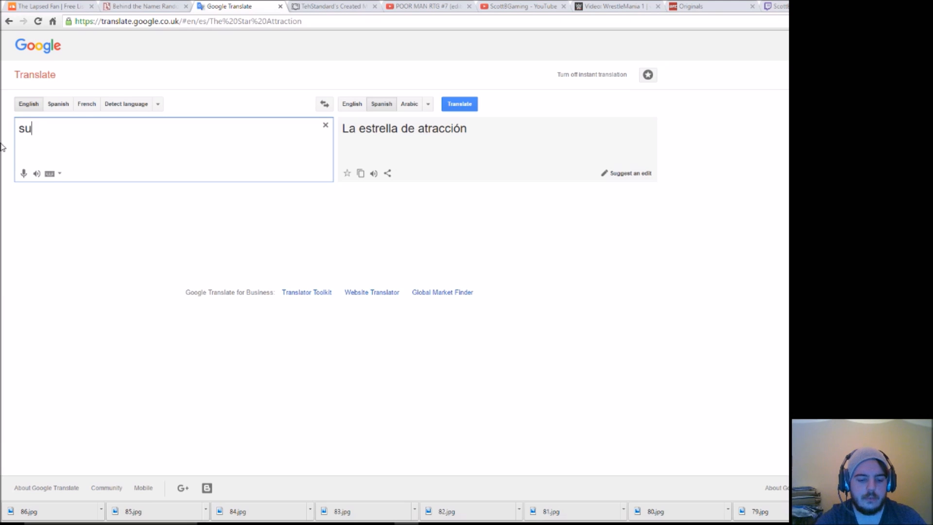
pyautogui.write('icide')
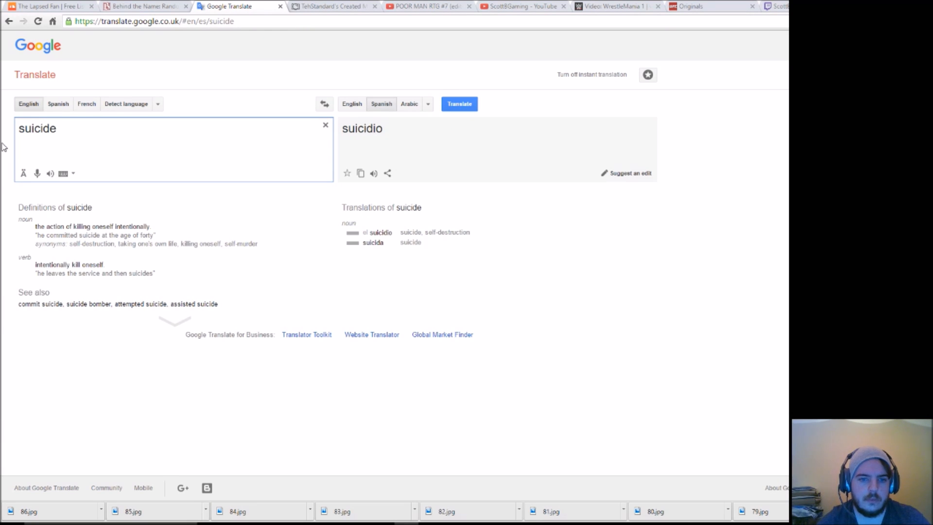
pyautogui.moveTo(385, 243); pyautogui.dragTo(363, 245)
pyautogui.rightClick(365, 246)
pyautogui.click(401, 254)
# Step: Switch back to DAZ Studio, rename the render file to "001 Suicida", copy the word "Suicida" and save the JPEG
pyautogui.click(777, 6)
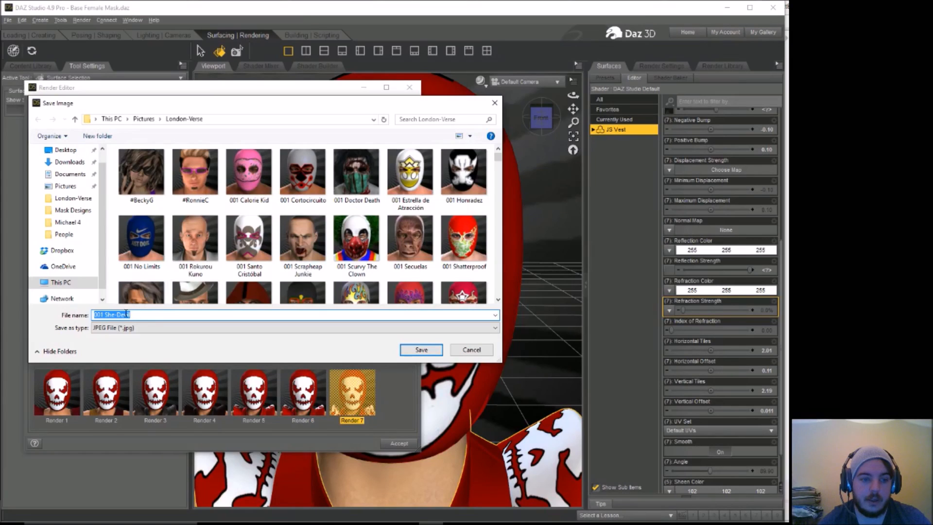
pyautogui.moveTo(130, 315); pyautogui.dragTo(105, 314)
pyautogui.rightClick(108, 315)
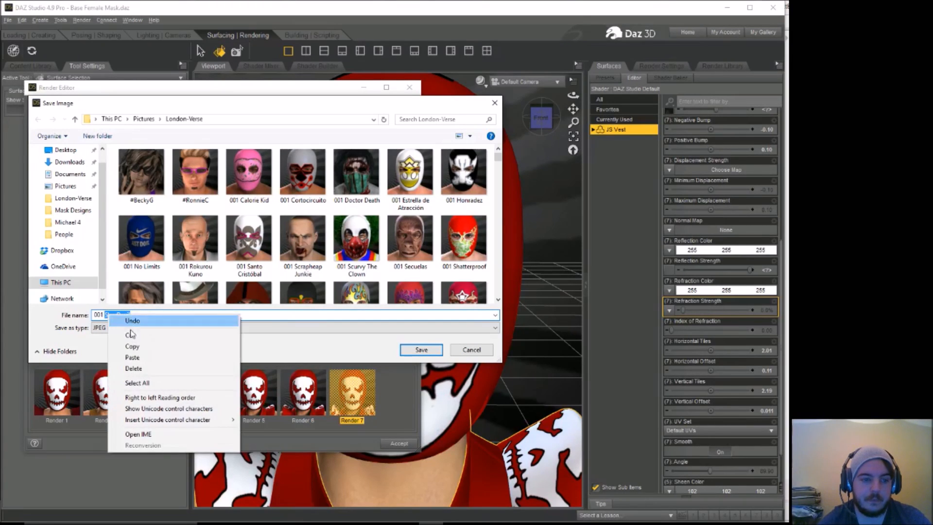
pyautogui.click(132, 357)
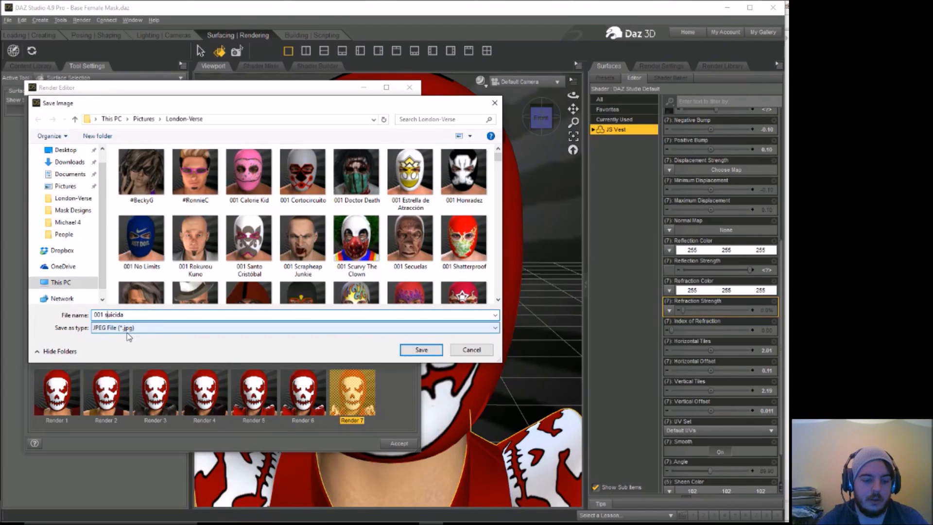
pyautogui.click(125, 315)
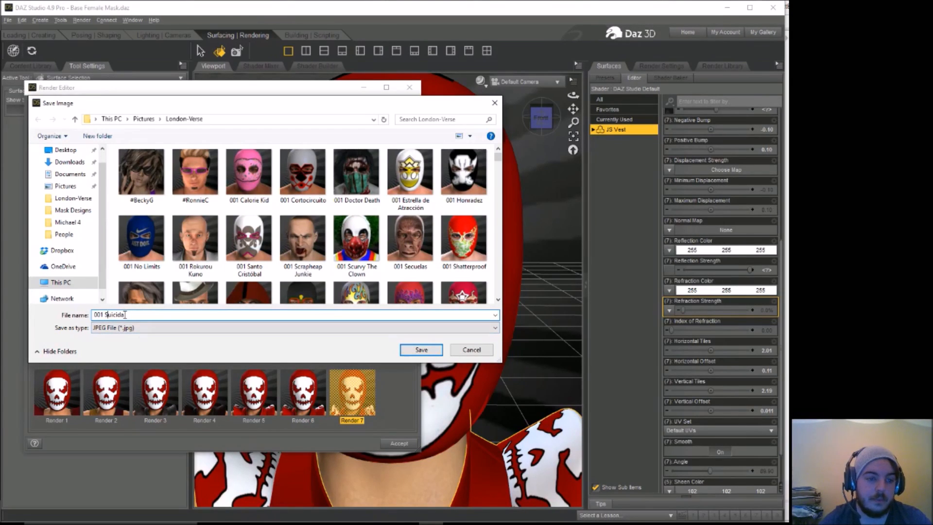
pyautogui.moveTo(125, 314); pyautogui.dragTo(105, 314)
pyautogui.rightClick(106, 315)
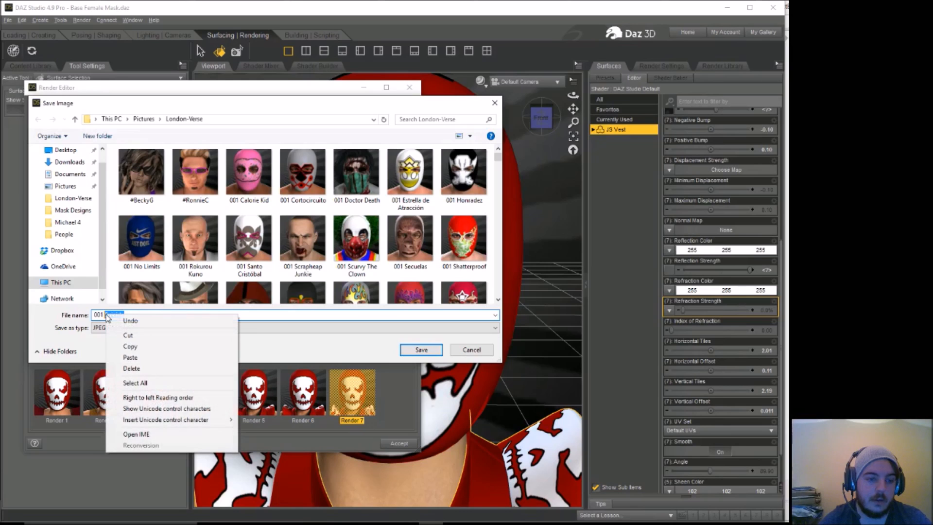
pyautogui.click(142, 350)
pyautogui.click(194, 315)
pyautogui.click(421, 350)
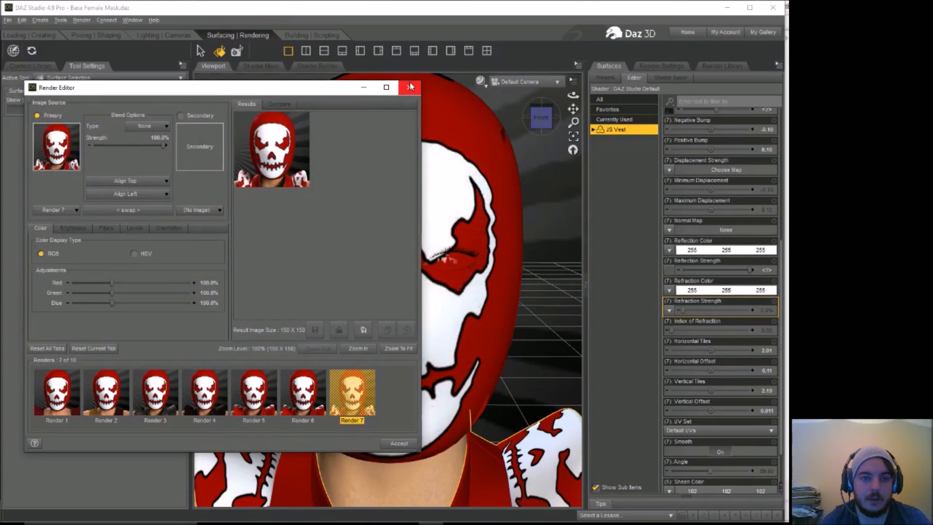
# Step: Close the Render Editor and save the scene as a new file named "Suicida"
pyautogui.click(409, 87)
pyautogui.click(8, 20)
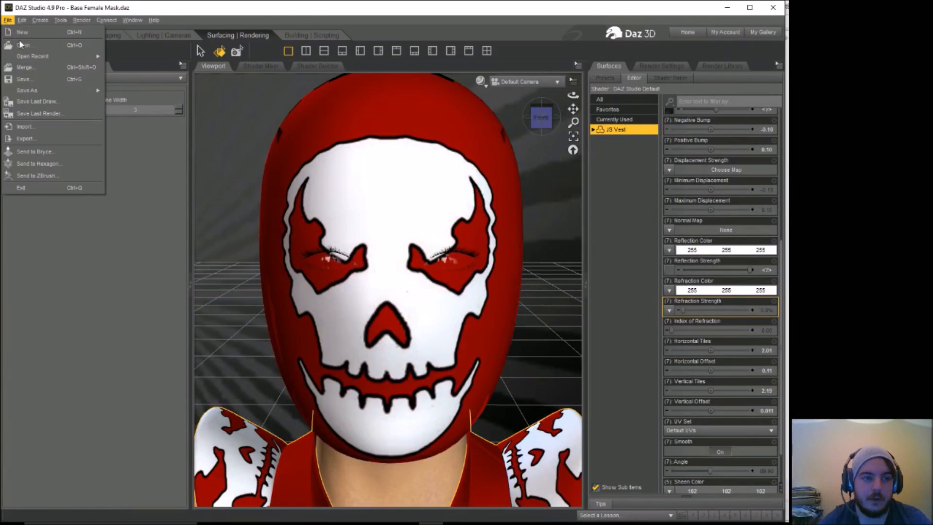
pyautogui.moveTo(29, 90)
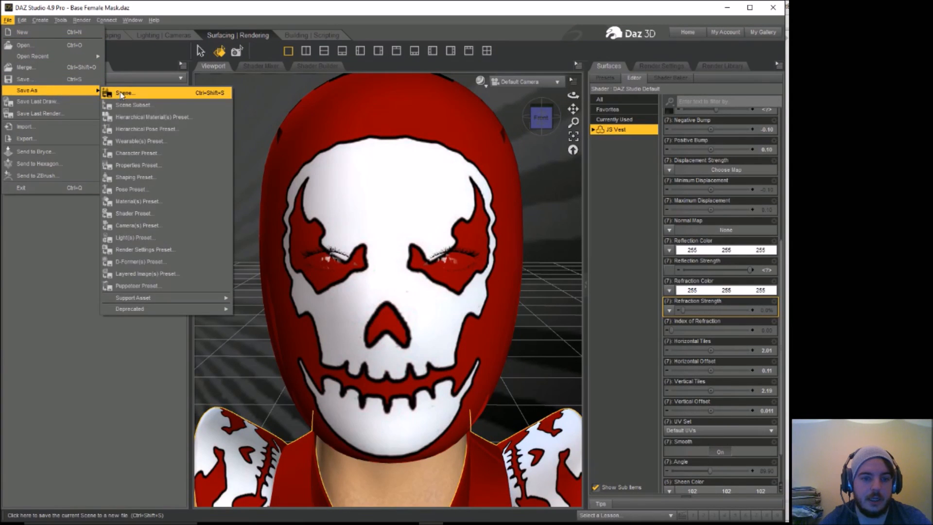
pyautogui.click(120, 92)
pyautogui.rightClick(155, 236)
pyautogui.click(189, 279)
pyautogui.click(398, 271)
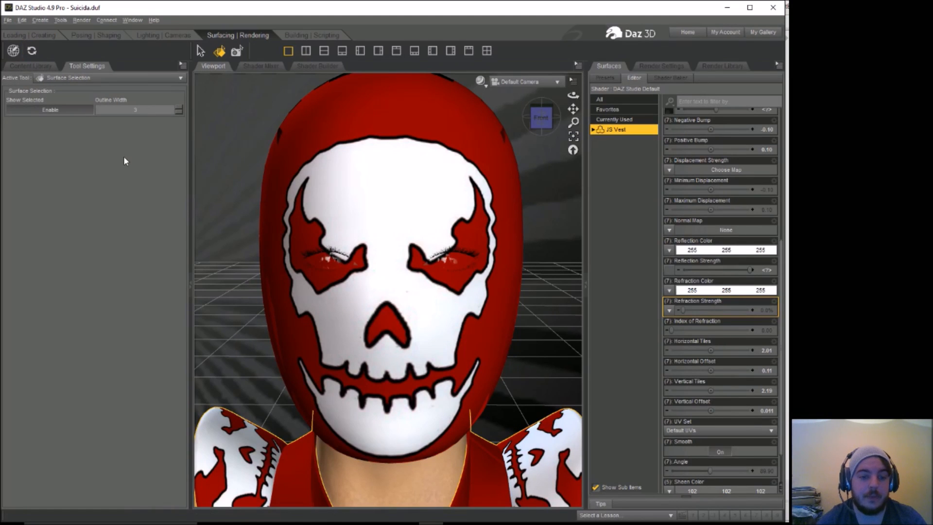
# Step: Replace the mask surface's diffuse color image with design 75 from the Mask Designs folder
pyautogui.click(350, 326)
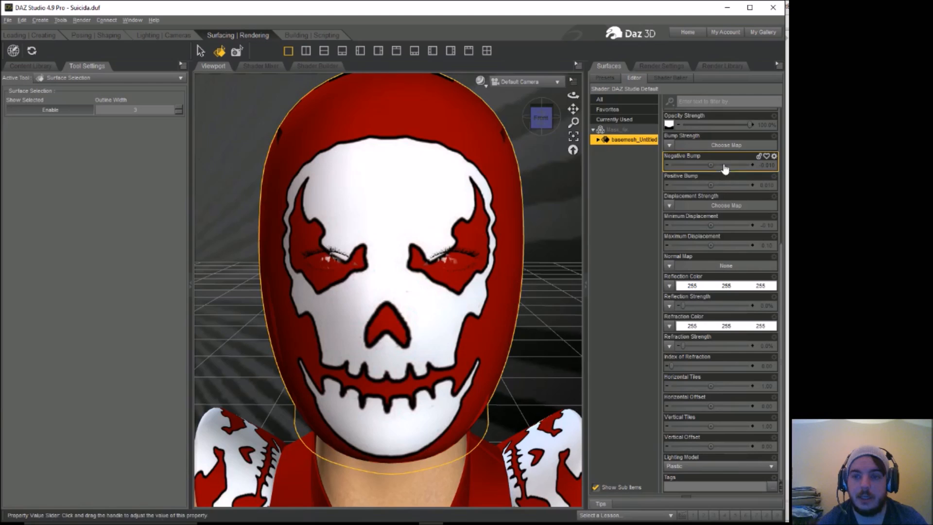
pyautogui.scroll(2, 720, 301)
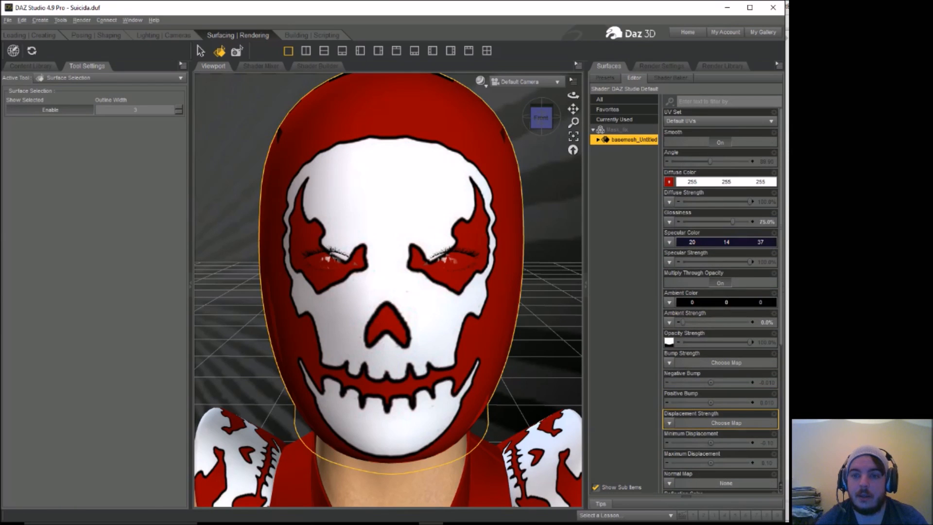
pyautogui.click(669, 182)
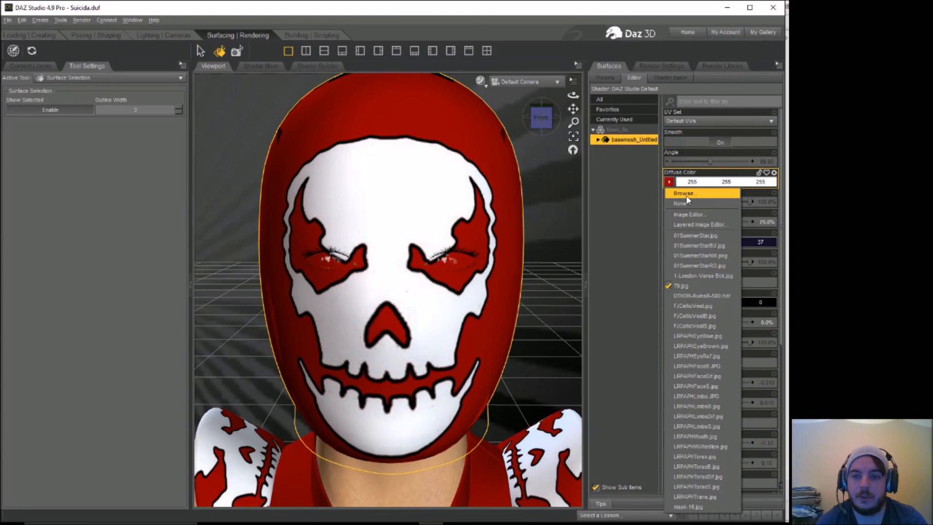
pyautogui.click(686, 194)
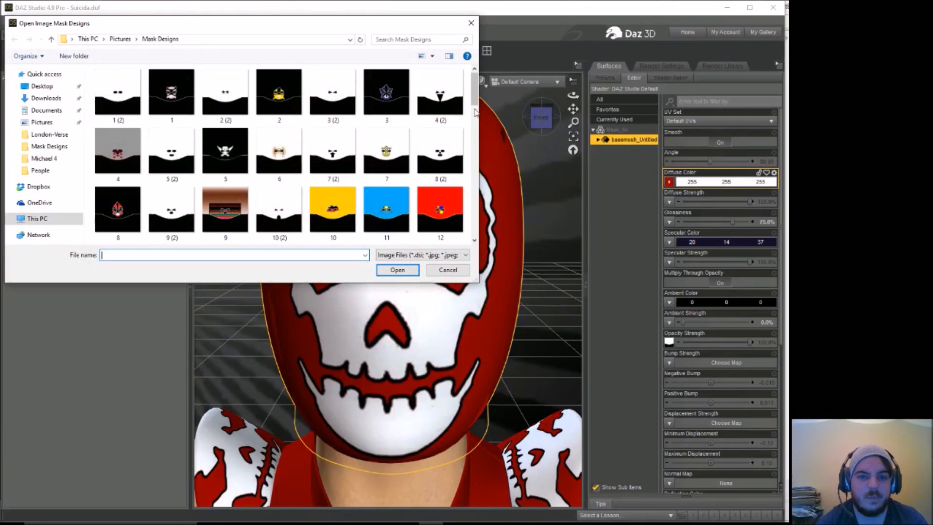
pyautogui.moveTo(474, 95); pyautogui.dragTo(479, 214)
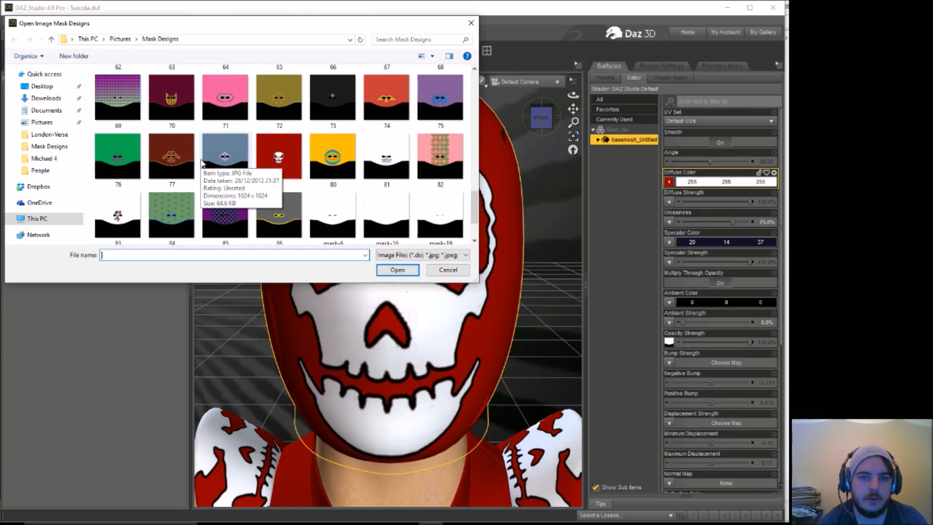
pyautogui.click(207, 161)
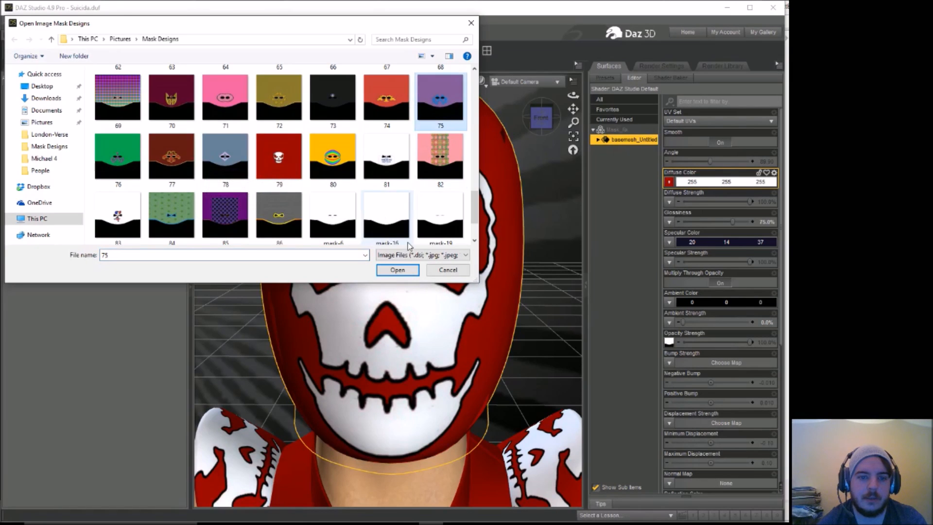
pyautogui.click(392, 271)
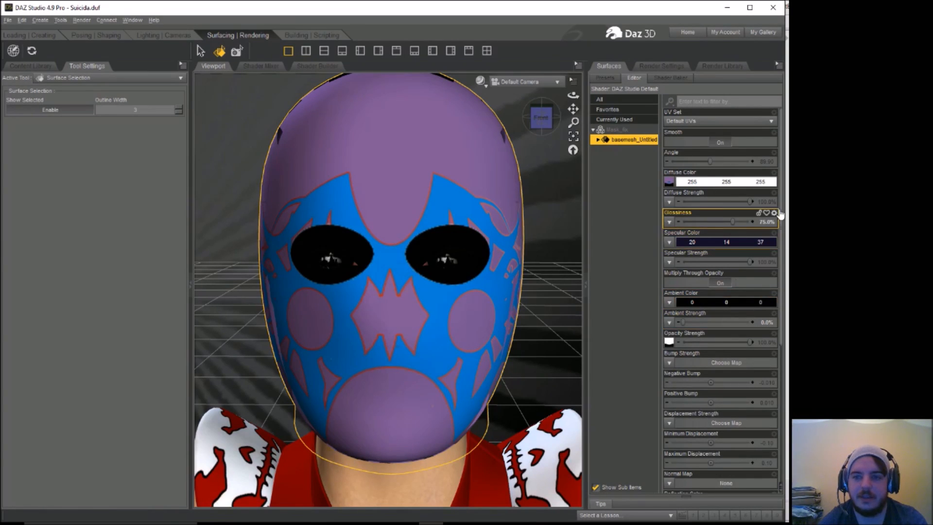
# Step: Set the mask's opacity strength map to the image "1 (2)" from the Mask Designs folder
pyautogui.click(670, 342)
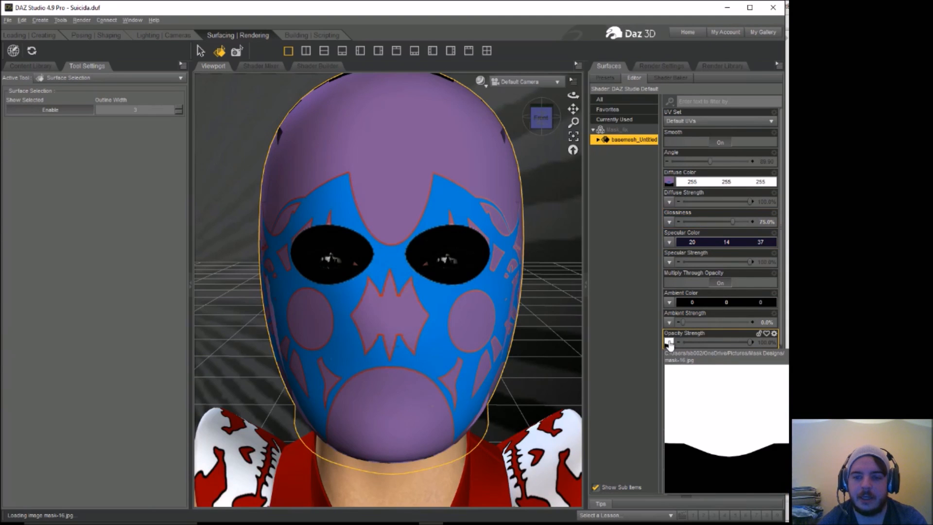
pyautogui.click(695, 214)
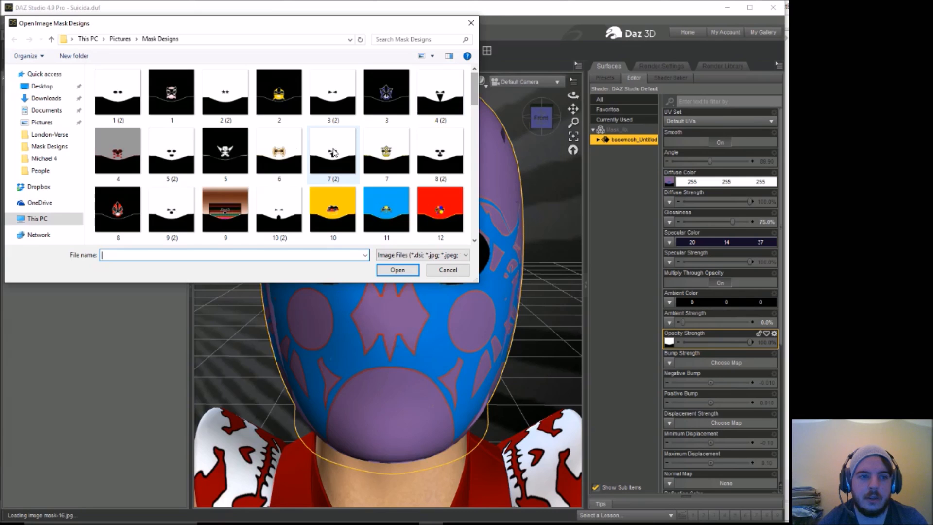
pyautogui.click(118, 95)
pyautogui.click(392, 271)
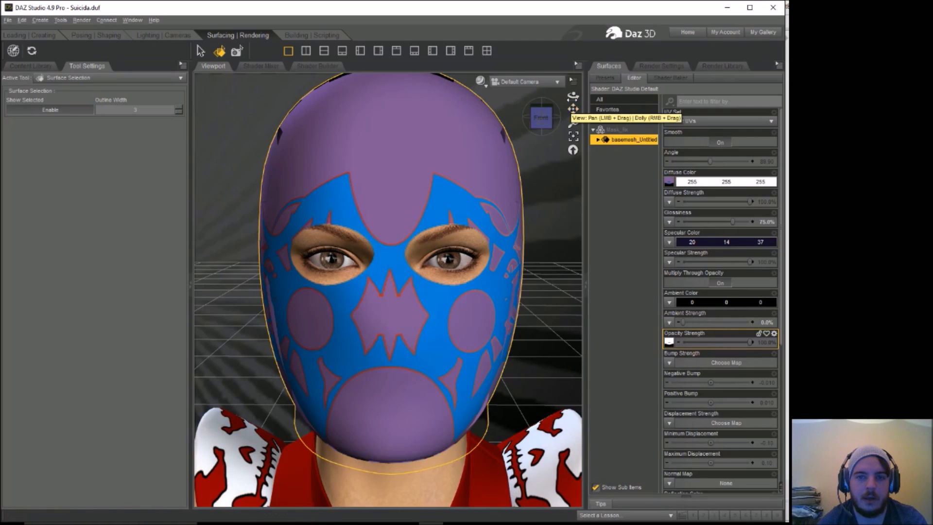
pyautogui.moveTo(573, 95); pyautogui.dragTo(573, 108)
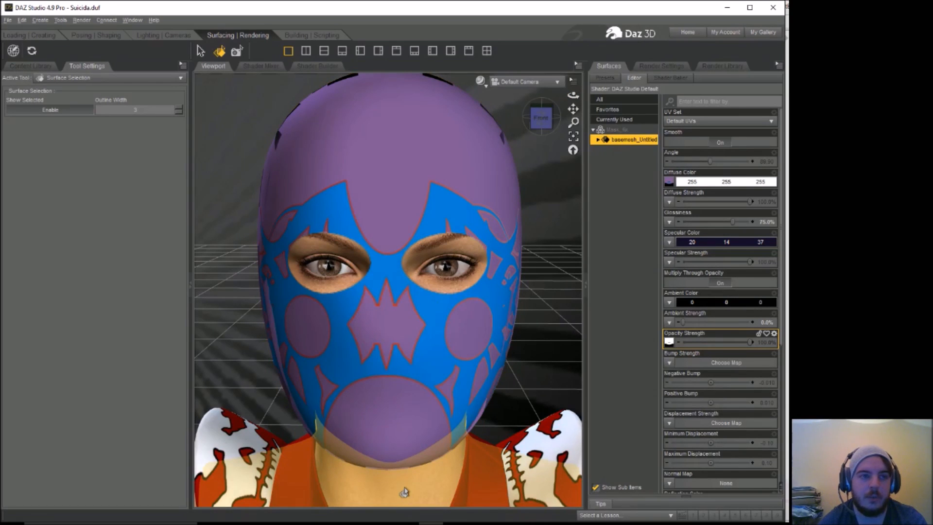
# Step: Select the Victoria 4.2 figure and open the Studio3 library under Poser Formats in the Content Library
pyautogui.click(82, 35)
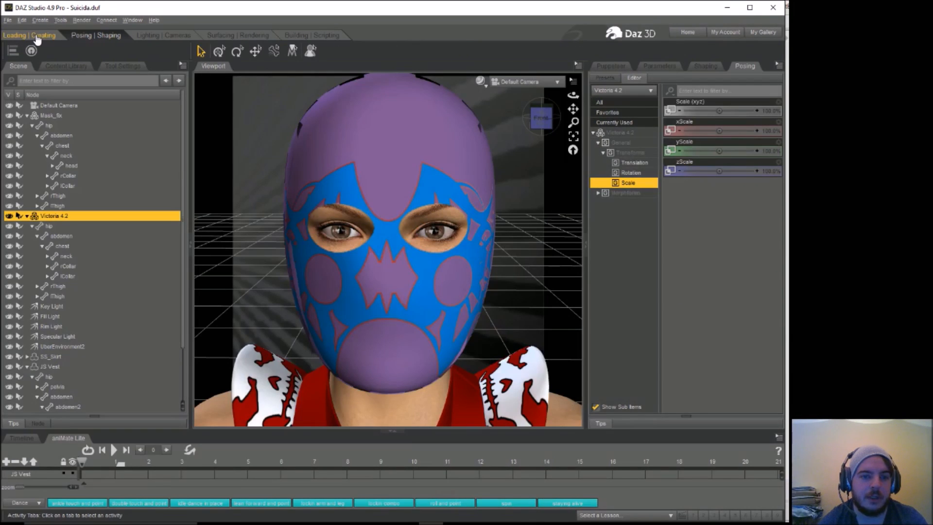
pyautogui.click(36, 36)
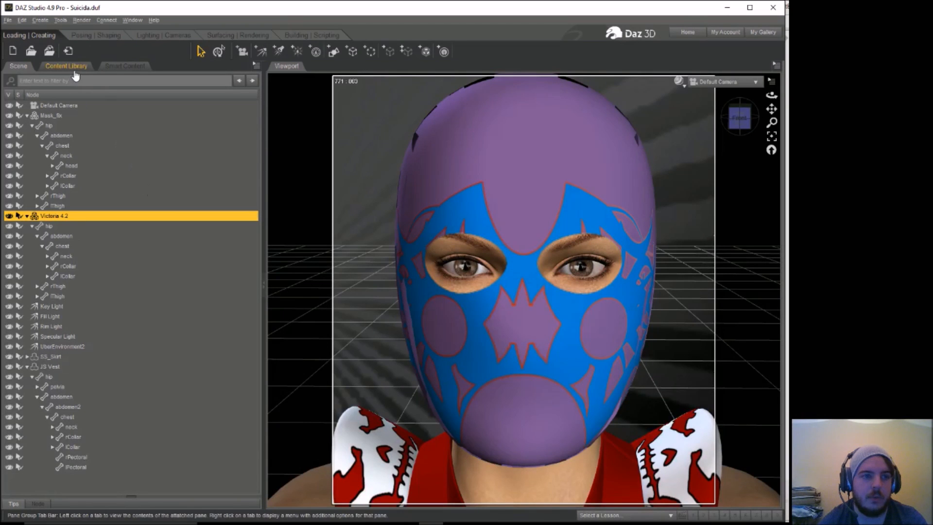
pyautogui.click(68, 67)
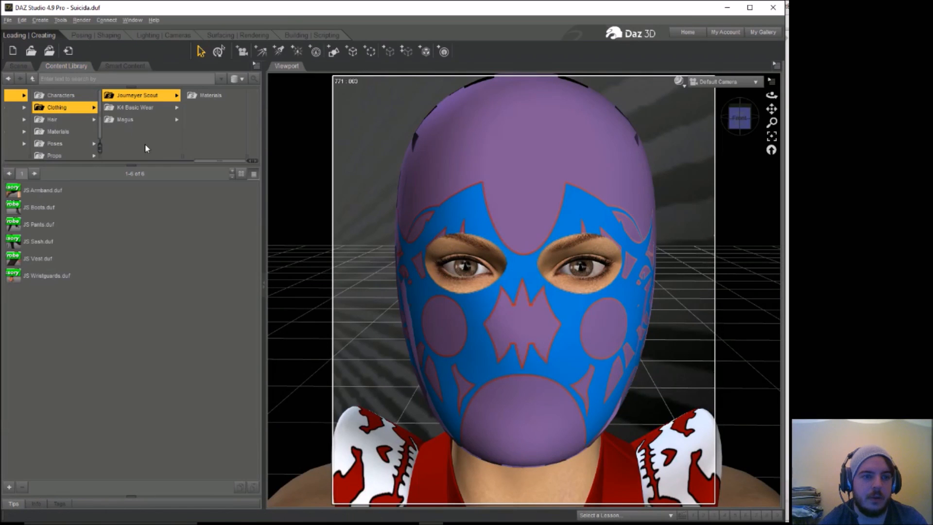
pyautogui.moveTo(195, 161); pyautogui.dragTo(27, 164)
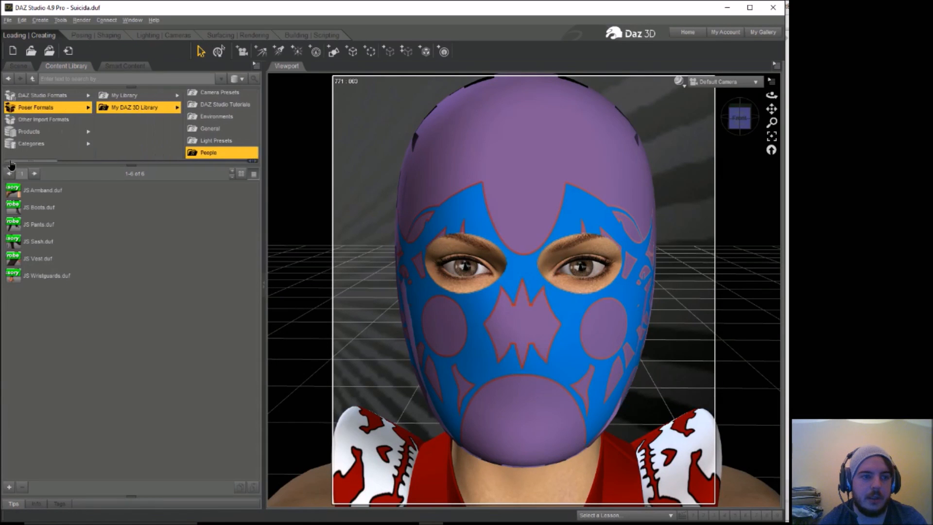
pyautogui.click(135, 96)
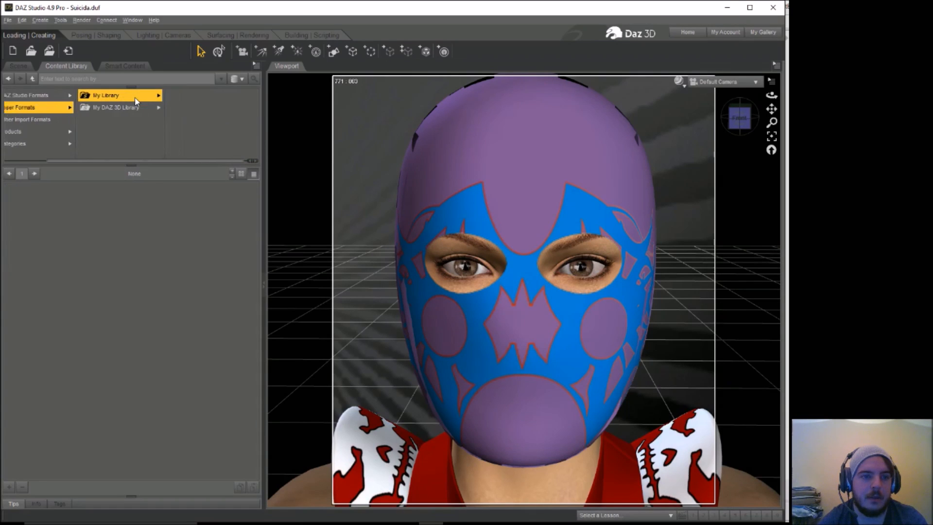
pyautogui.click(27, 107)
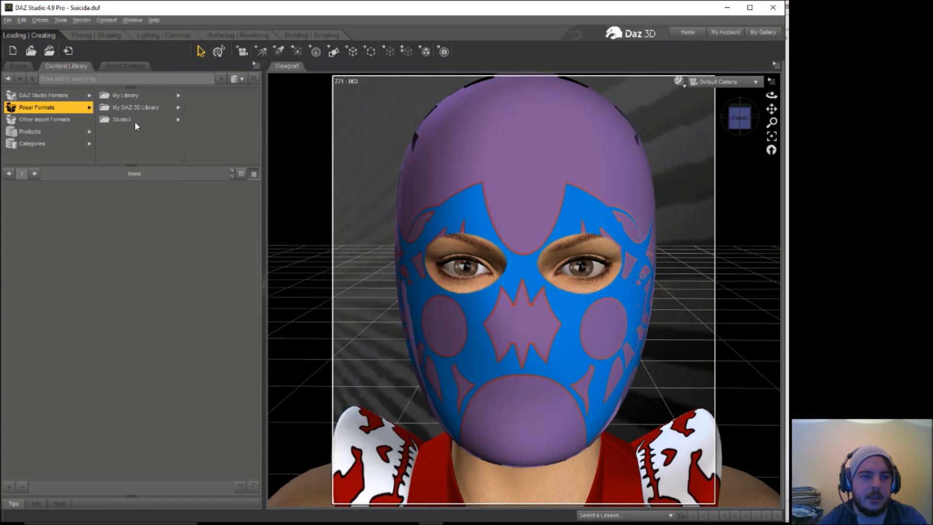
pyautogui.click(135, 119)
# Step: Open the LRP folder among the Studio3 library's Pose content
pyautogui.scroll(-2, 257, 114)
pyautogui.click(204, 143)
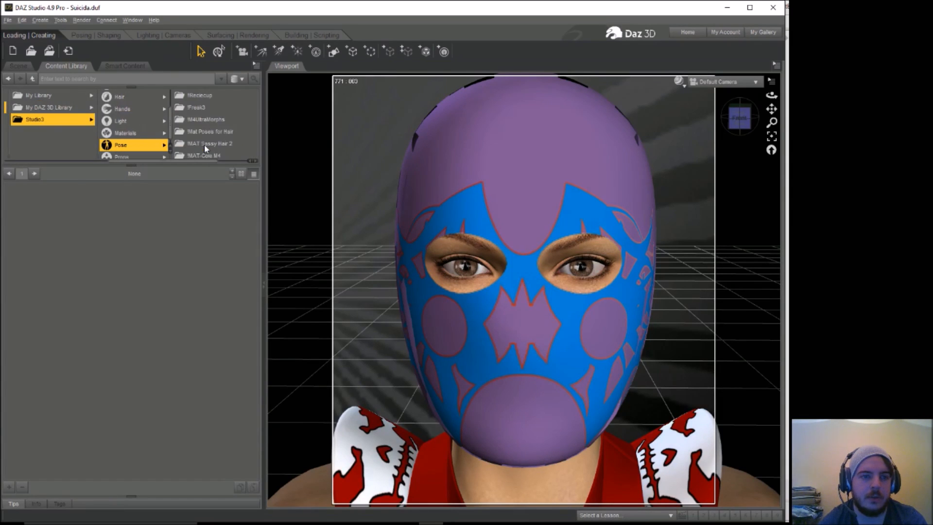
pyautogui.click(206, 119)
pyautogui.scroll(-5, 256, 119)
pyautogui.scroll(-10, 257, 119)
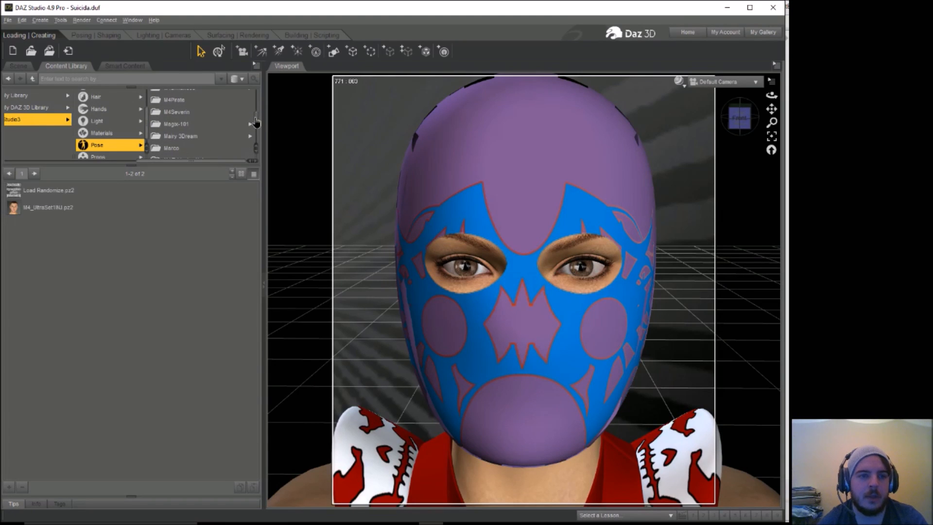
pyautogui.scroll(3, 257, 122)
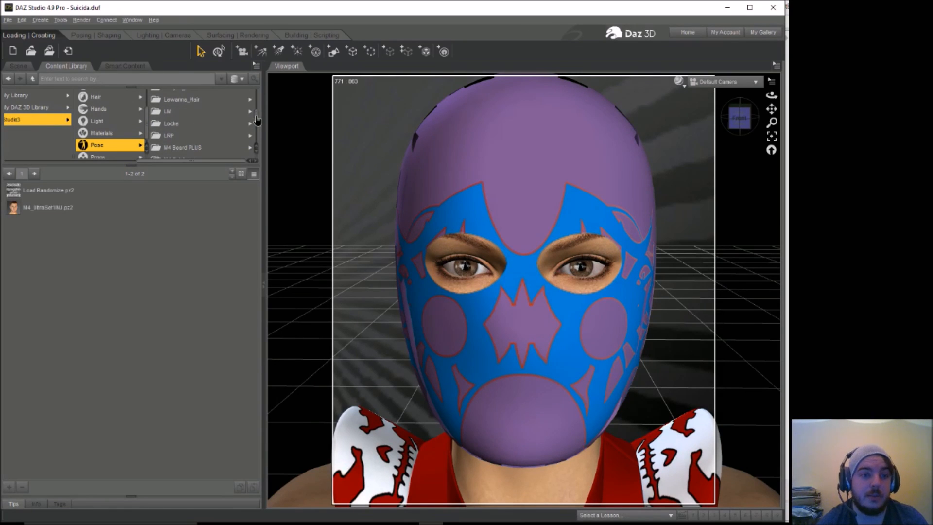
pyautogui.click(182, 135)
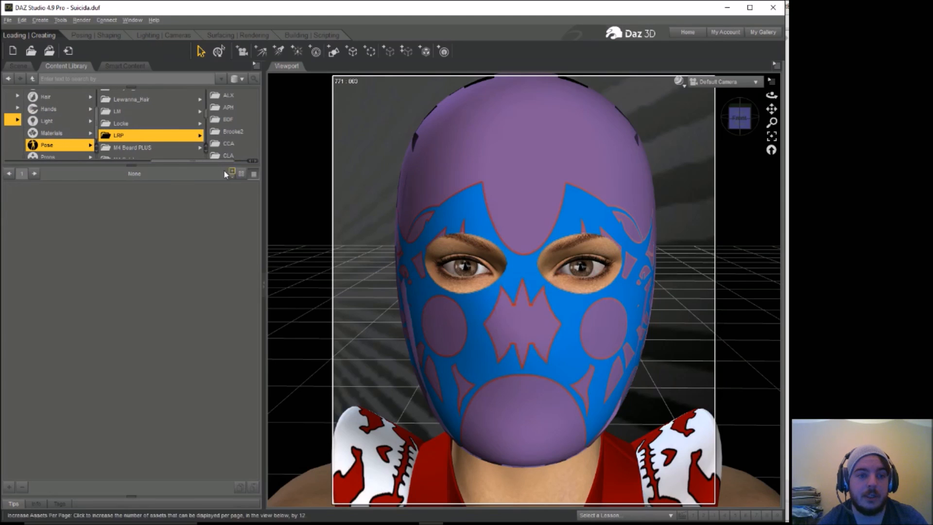
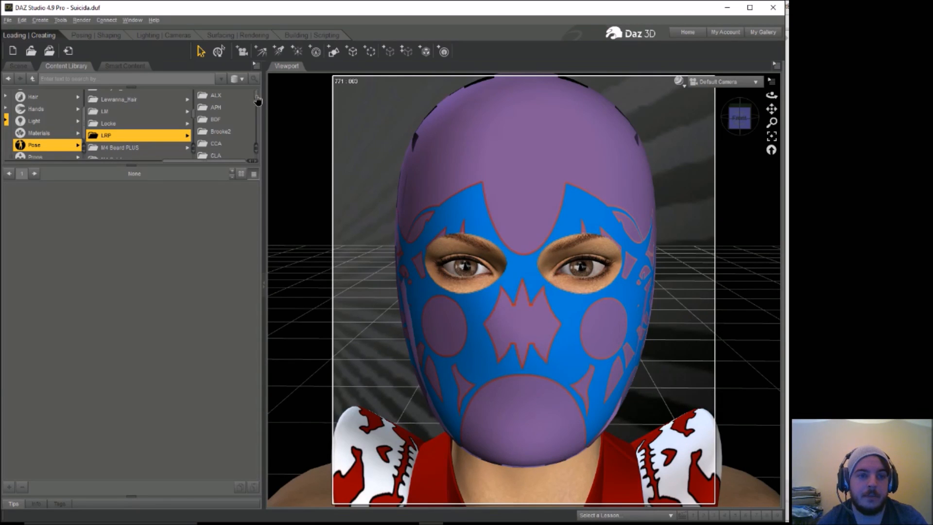
# Step: Apply the Bailarin_Full skin material from the LRP library's BDF folder to the Victoria 4.2 figure
pyautogui.click(228, 121)
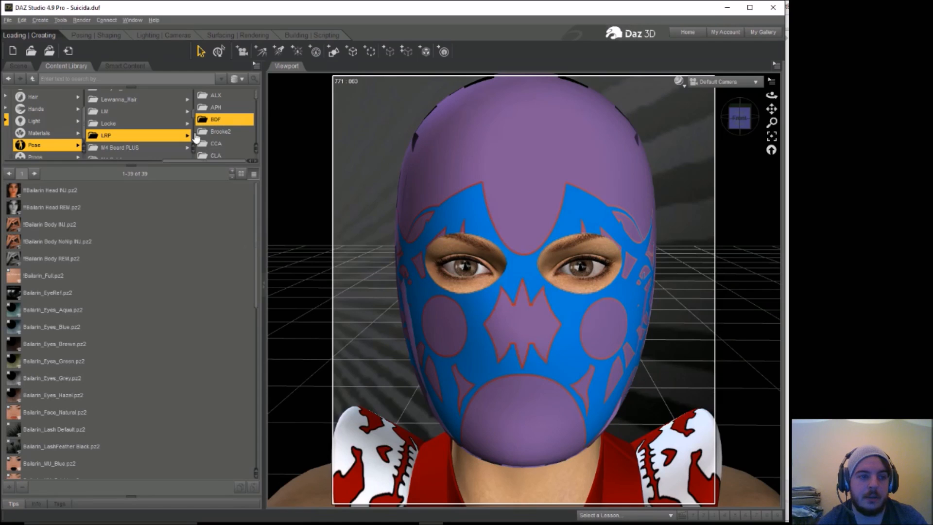
pyautogui.click(46, 276)
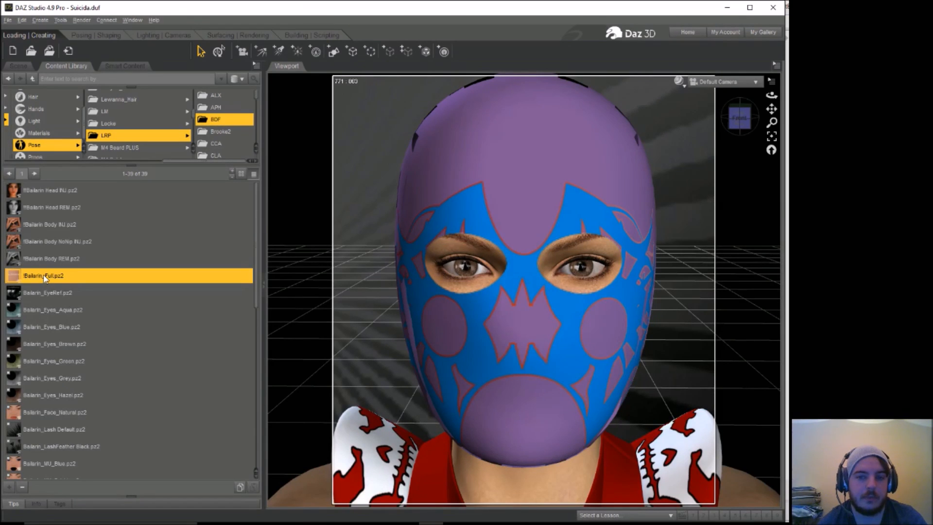
pyautogui.doubleClick(44, 277)
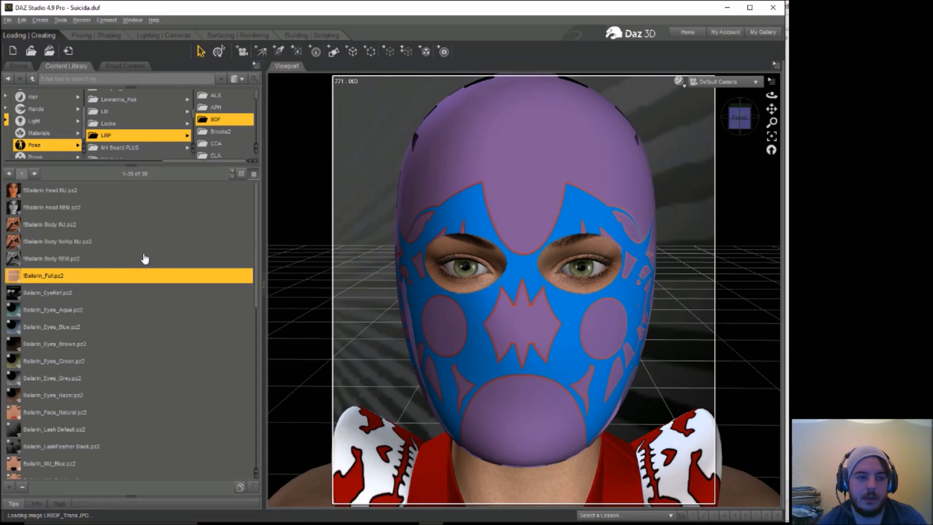
# Step: Change Victoria 4.2's eye color with the Bailarin_Eyes_Brown material
pyautogui.moveTo(256, 239); pyautogui.dragTo(256, 284)
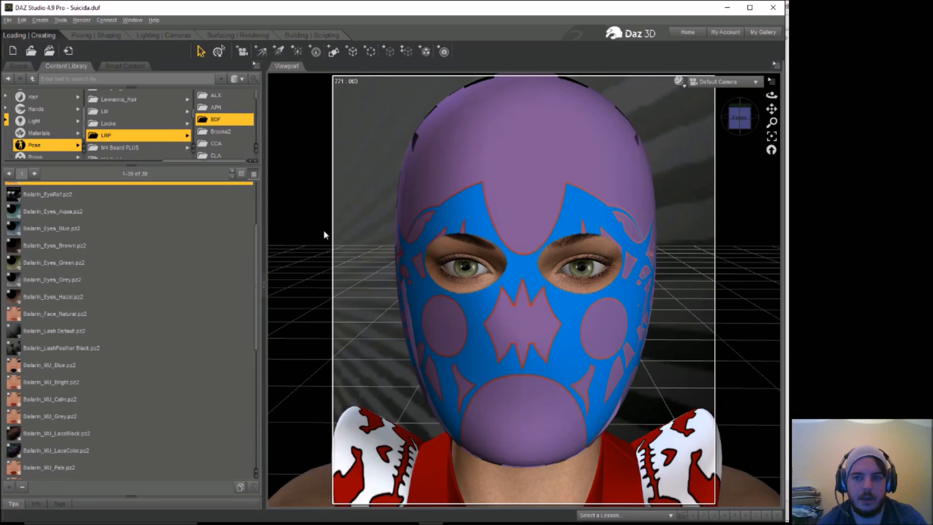
pyautogui.moveTo(772, 96)
pyautogui.mouseDown()
pyautogui.moveTo(751, 97)
pyautogui.moveTo(772, 99)
pyautogui.mouseUp()
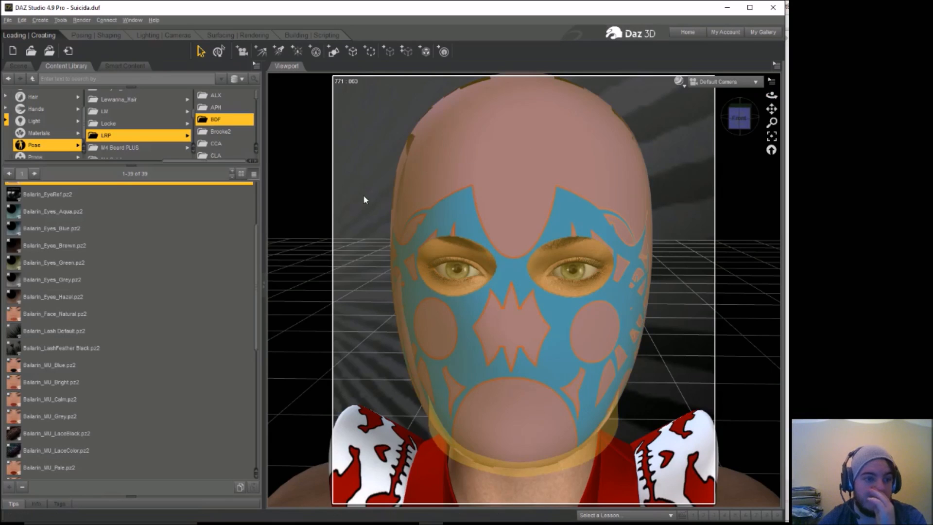
pyautogui.doubleClick(72, 247)
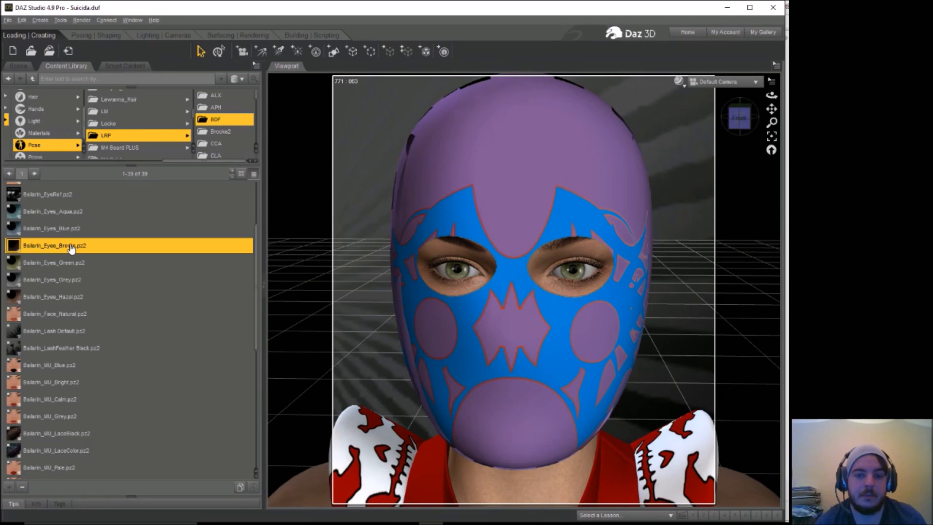
# Step: Set both the right and left eye bones of Mask_fix to point at the Default Camera
pyautogui.click(19, 71)
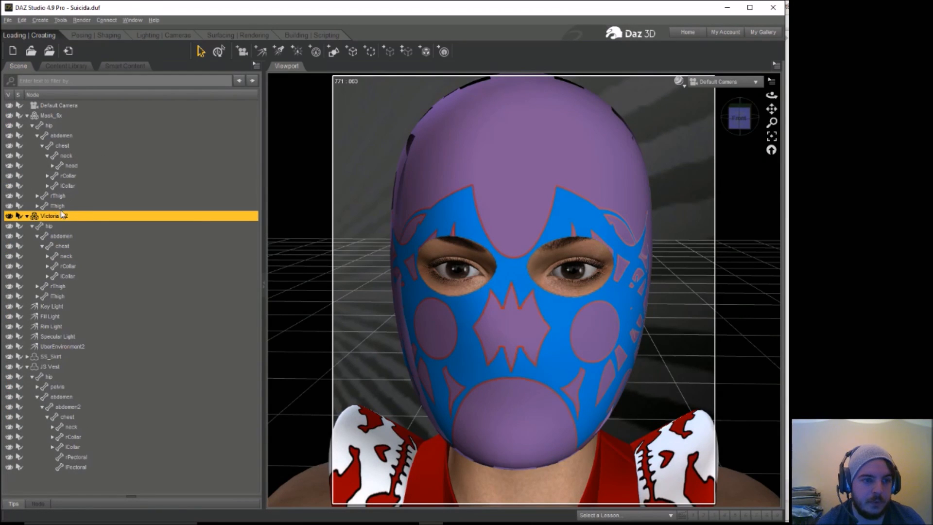
pyautogui.click(52, 166)
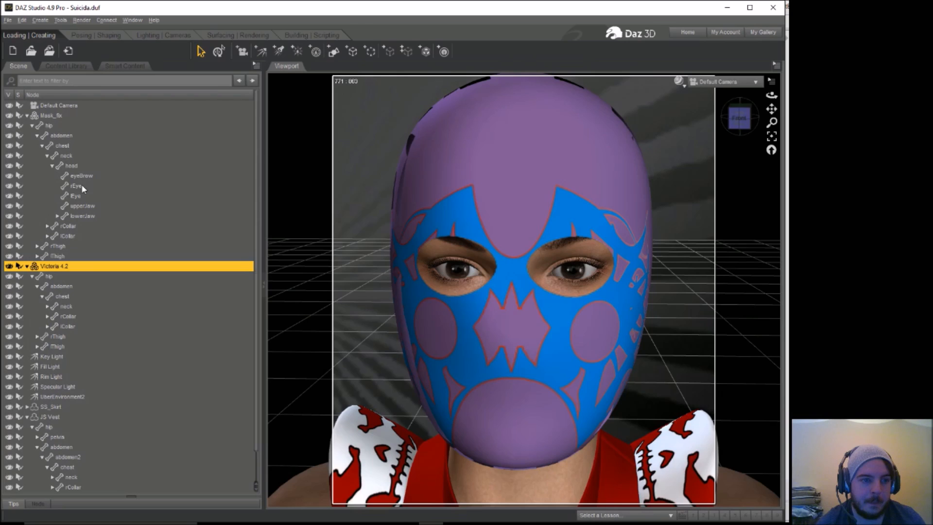
pyautogui.click(82, 187)
pyautogui.keyDown('ctrl'); pyautogui.click(73, 197); pyautogui.keyUp('ctrl')
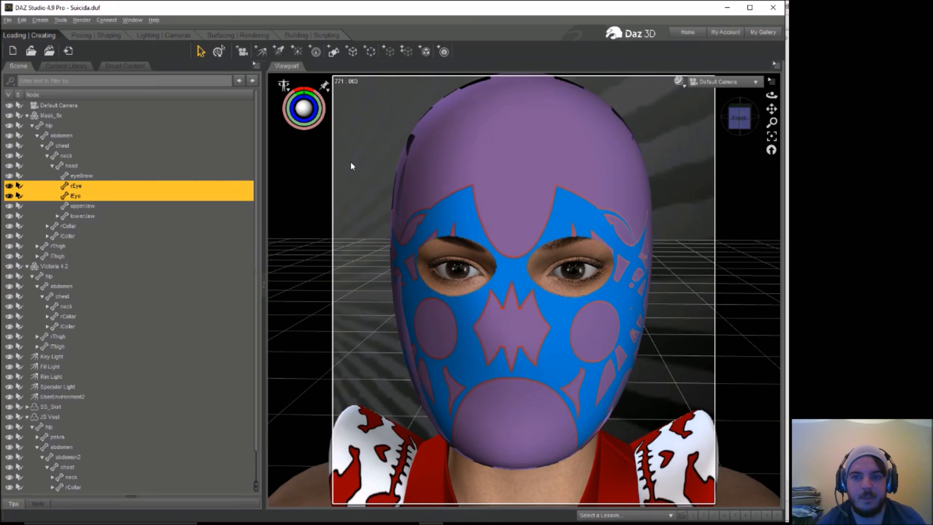
pyautogui.click(105, 35)
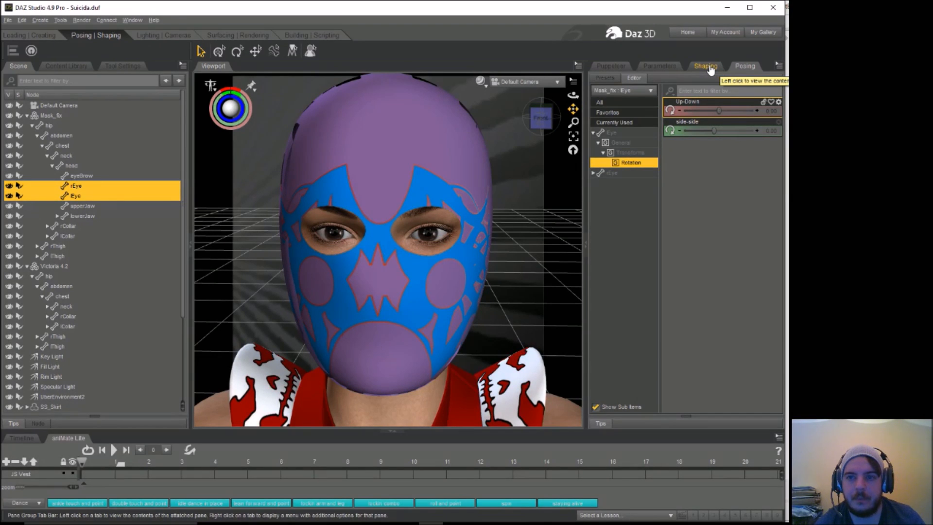
pyautogui.click(659, 68)
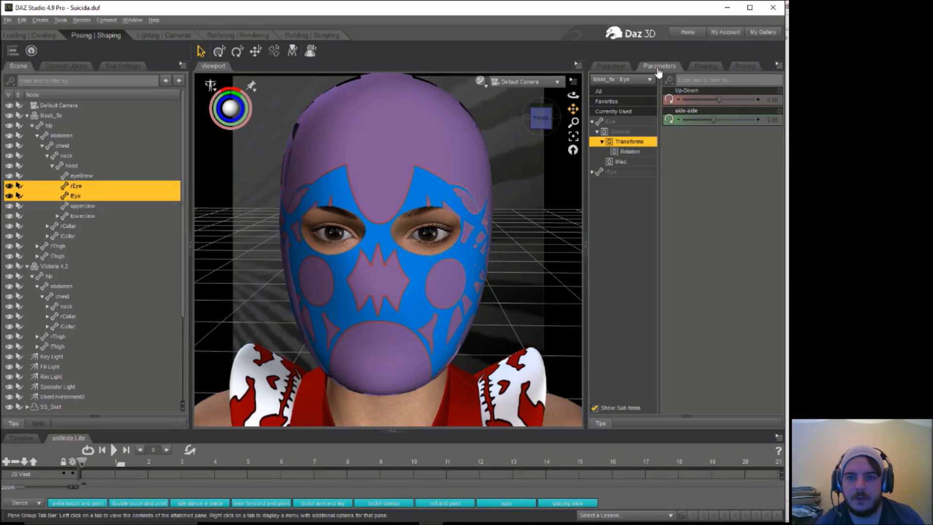
pyautogui.click(622, 162)
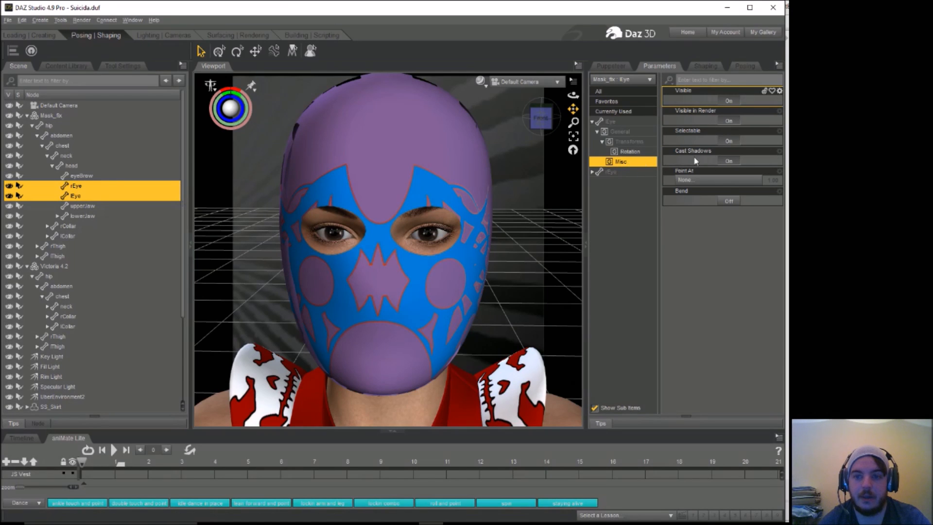
pyautogui.click(727, 182)
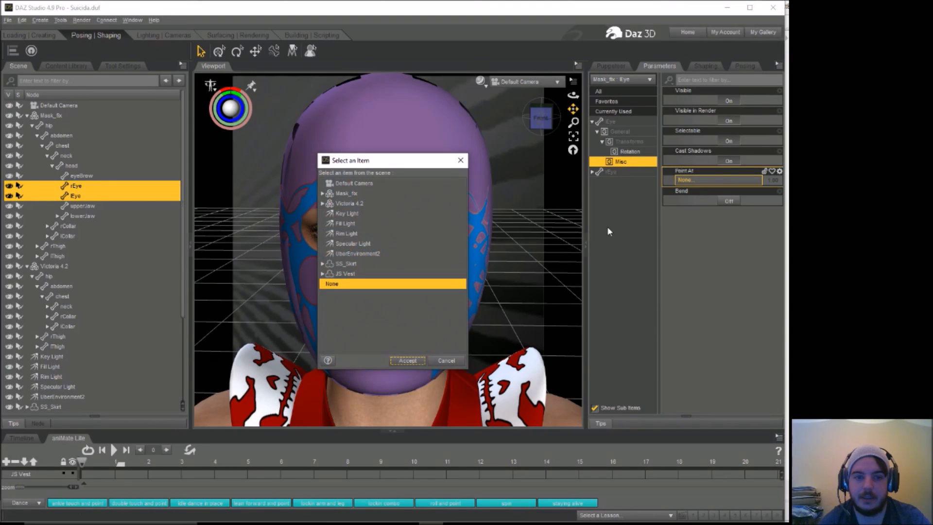
pyautogui.click(360, 184)
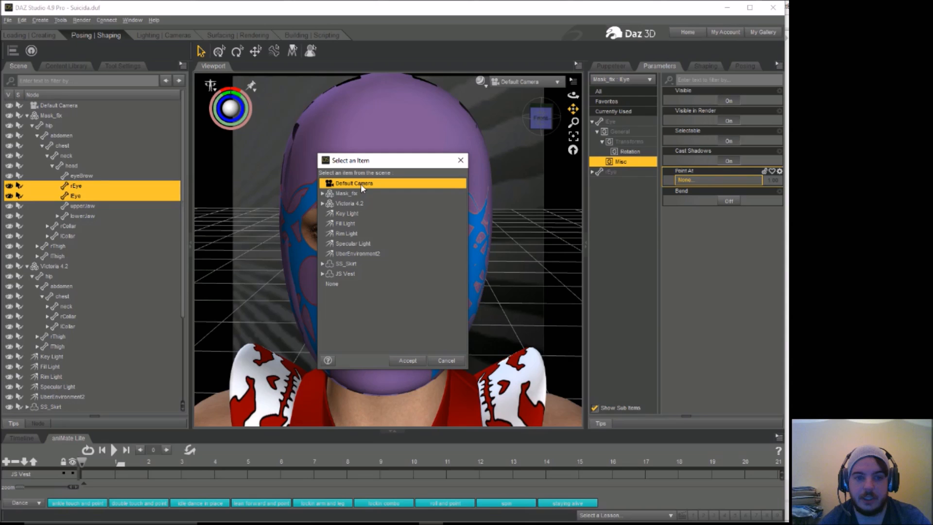
pyautogui.click(411, 361)
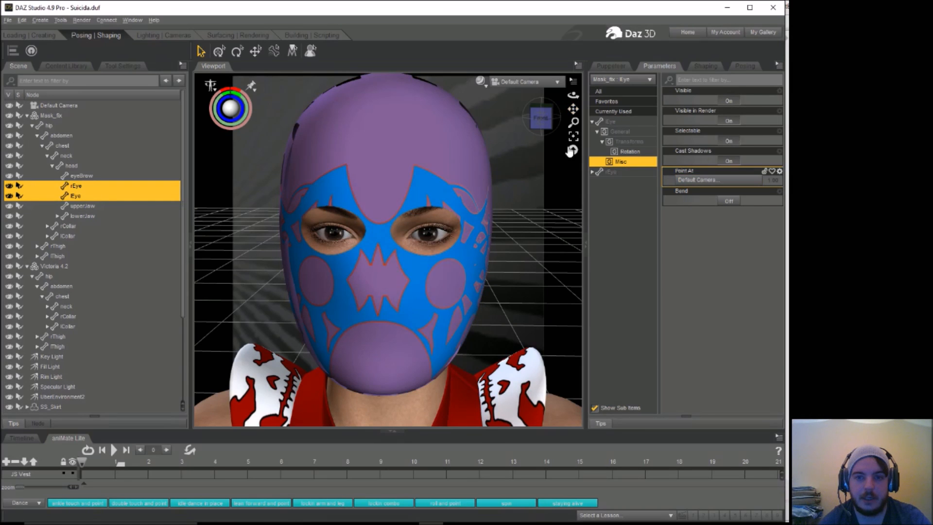
pyautogui.moveTo(573, 95)
pyautogui.mouseDown()
pyautogui.moveTo(567, 111)
pyautogui.moveTo(568, 98)
pyautogui.mouseUp()
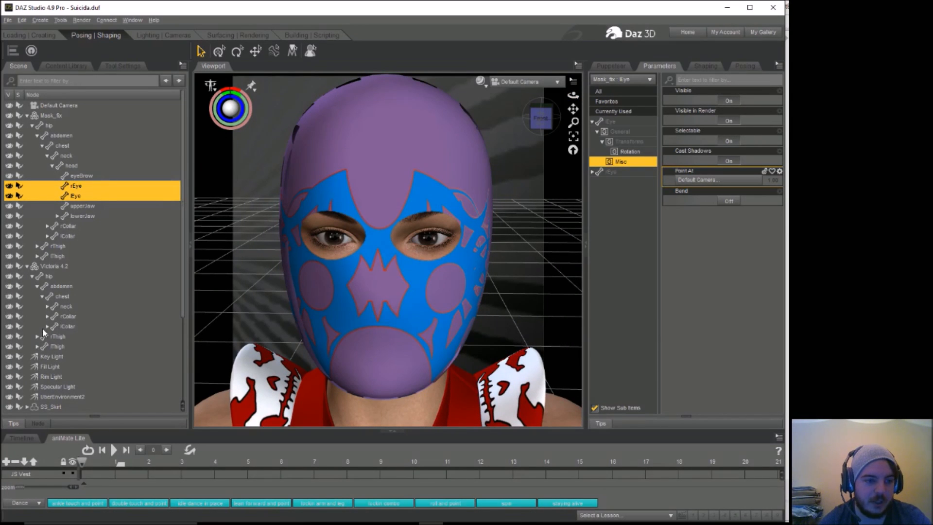
# Step: Select both eye bones under Victoria 4.2's head and set their Point At target to the Default Camera
pyautogui.click(47, 306)
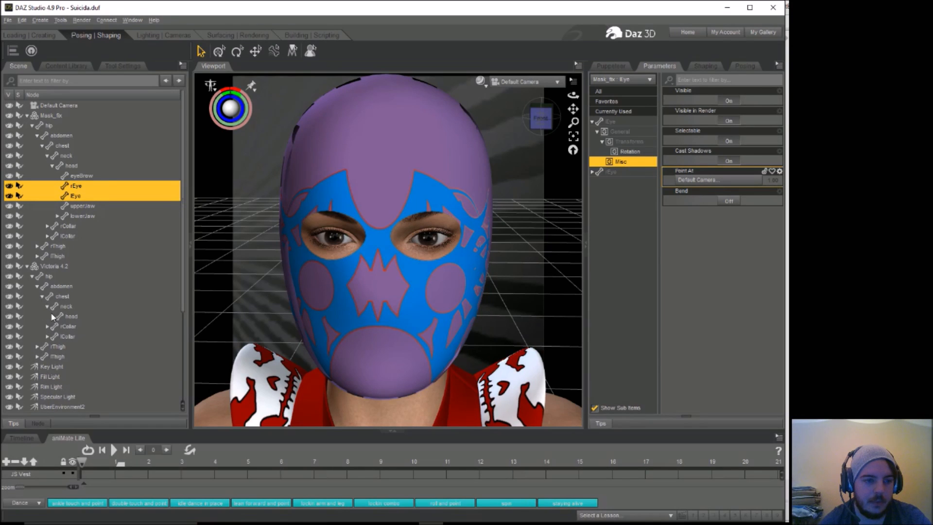
pyautogui.click(52, 316)
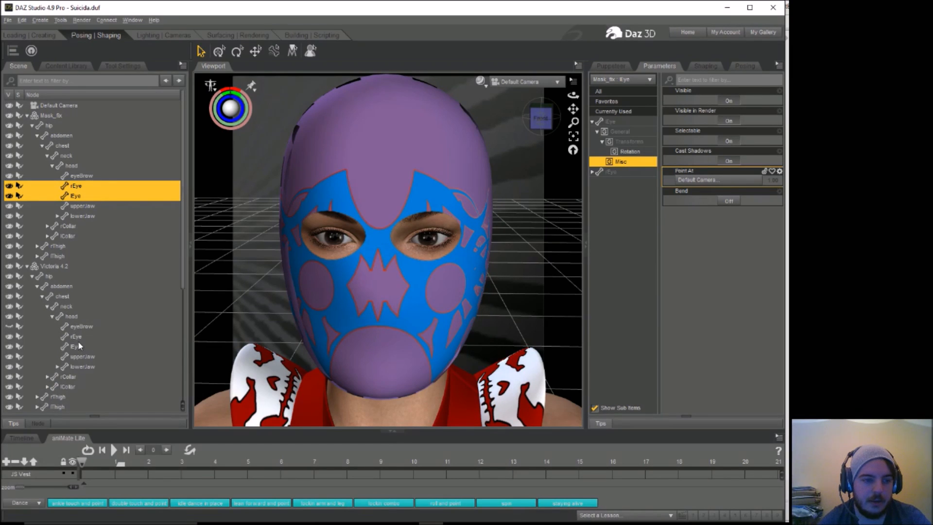
pyautogui.click(76, 338)
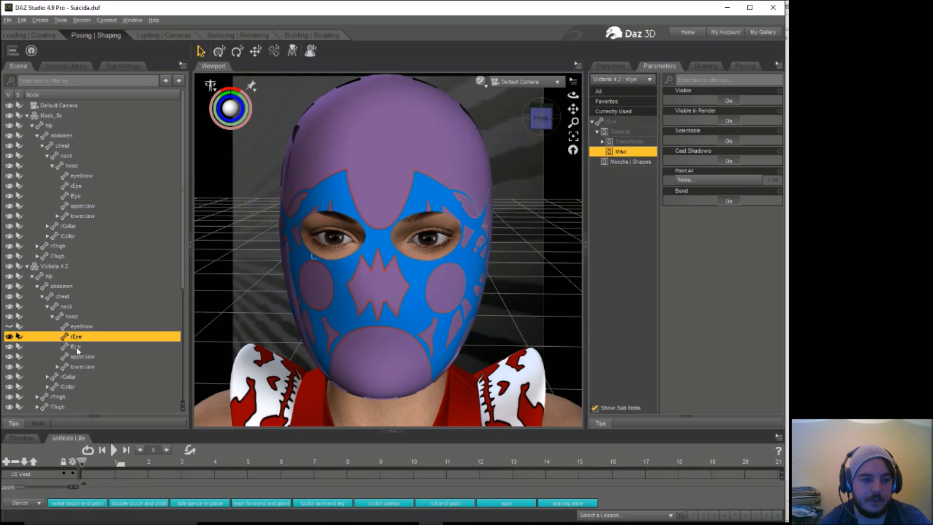
pyautogui.click(78, 347)
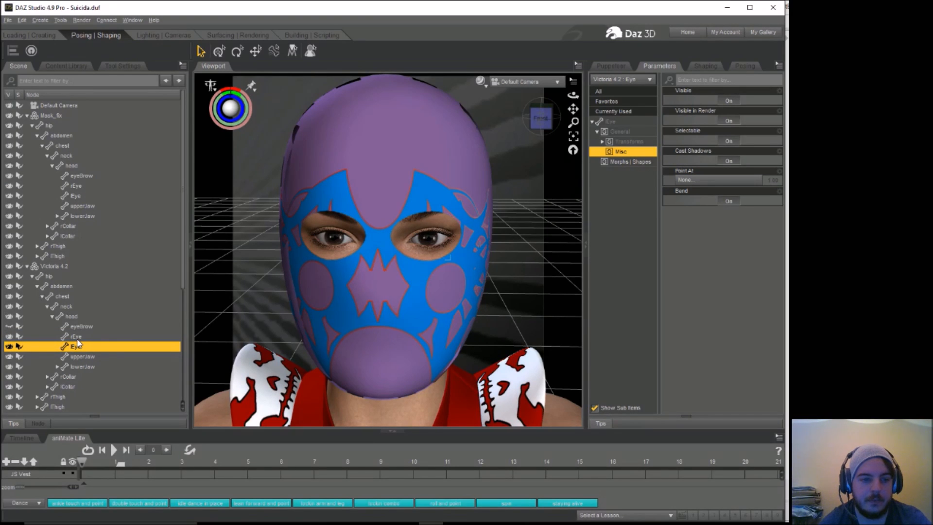
pyautogui.keyDown('ctrl'); pyautogui.click(76, 338); pyautogui.keyUp('ctrl')
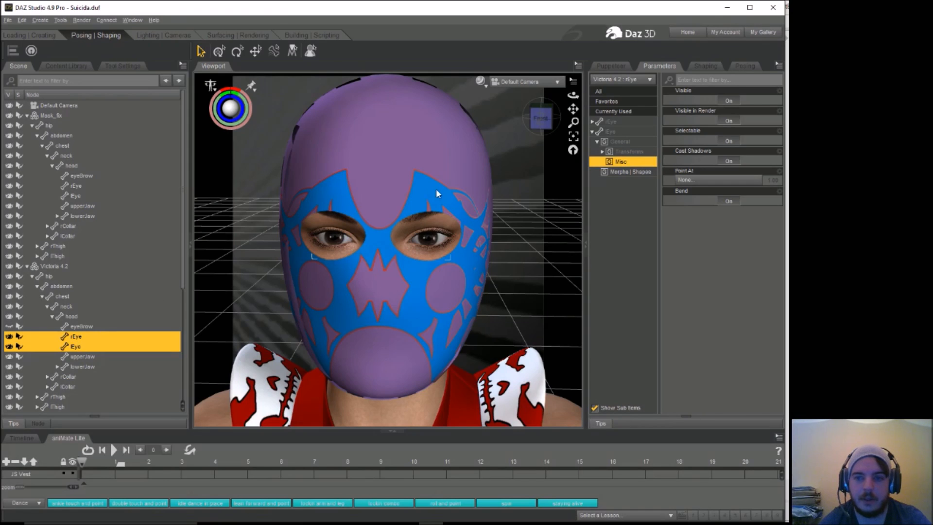
pyautogui.hotkey('ctrl', 'z')
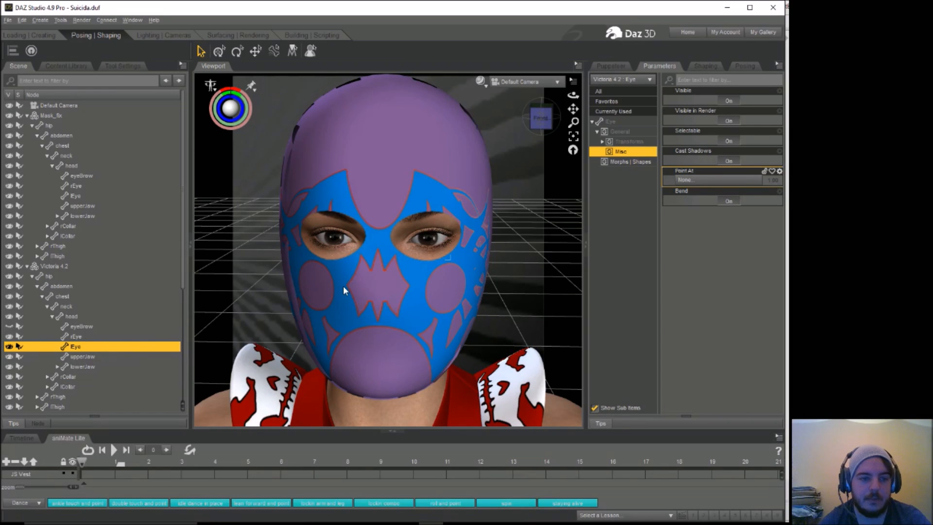
pyautogui.hotkey('ctrl', 'y')
pyautogui.click(697, 180)
pyautogui.click(346, 184)
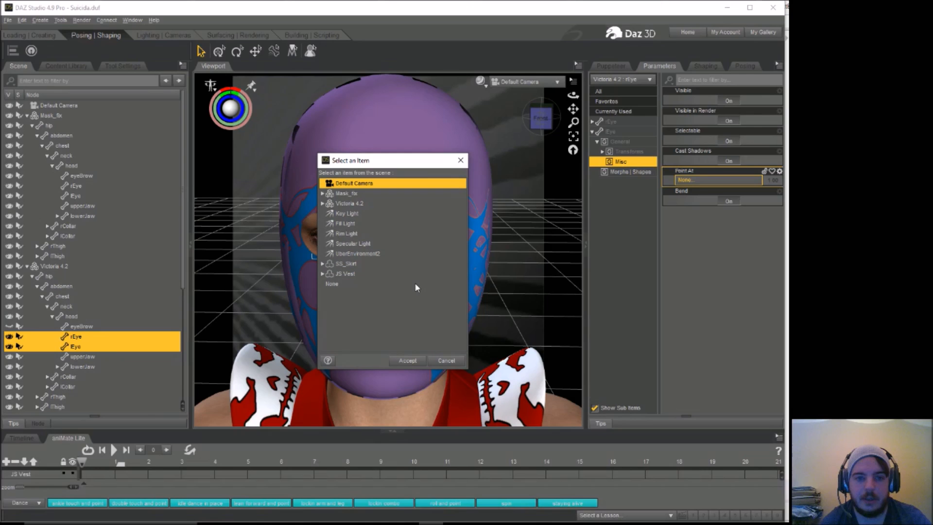
pyautogui.click(407, 360)
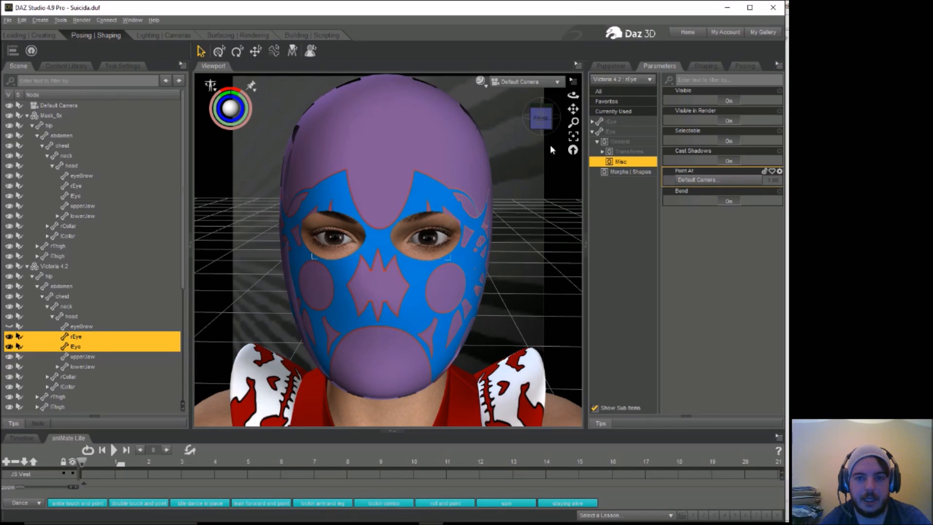
pyautogui.moveTo(573, 95)
pyautogui.mouseDown()
pyautogui.moveTo(544, 92)
pyautogui.moveTo(569, 95)
pyautogui.mouseUp()
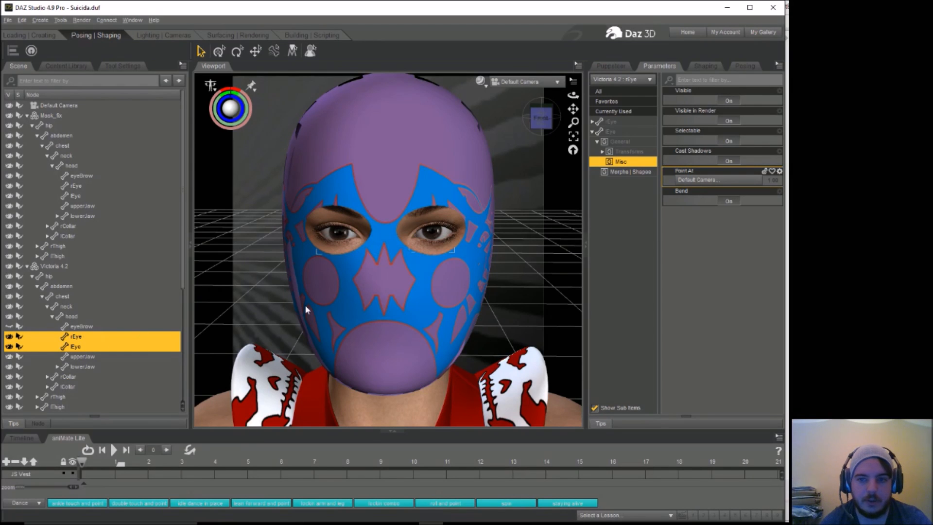
# Step: Select only Victoria 4.2's right eye and point it at the Default Camera, checking the gaze from another angle
pyautogui.click(76, 336)
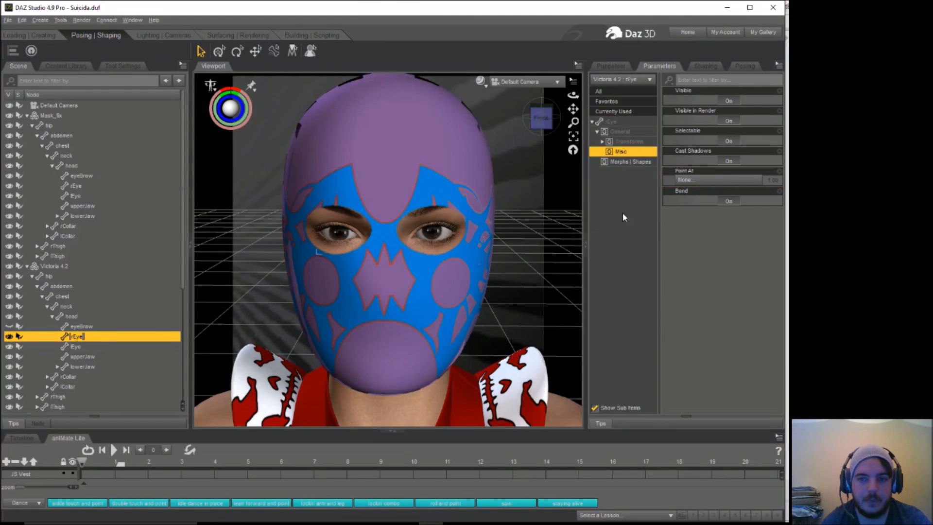
pyautogui.click(690, 184)
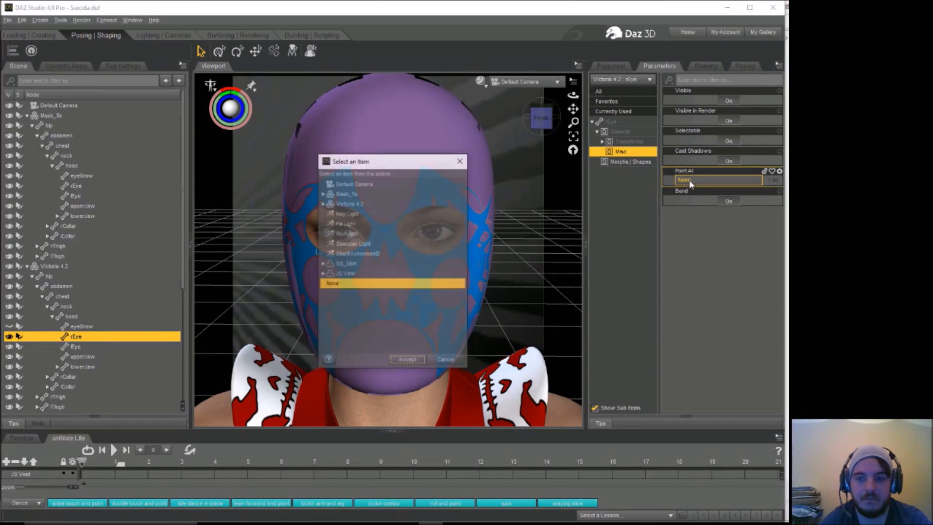
pyautogui.click(358, 184)
pyautogui.click(407, 361)
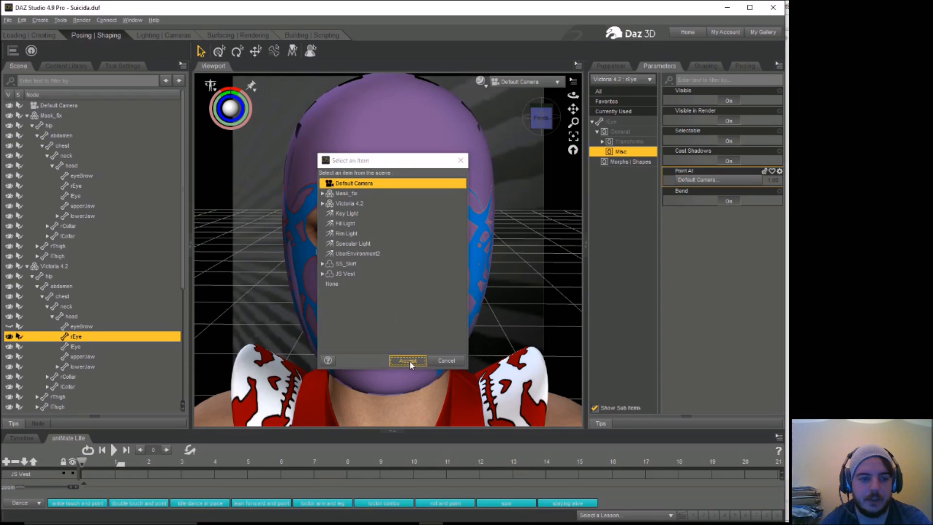
pyautogui.moveTo(573, 94); pyautogui.dragTo(573, 104)
pyautogui.moveTo(574, 95); pyautogui.dragTo(575, 108)
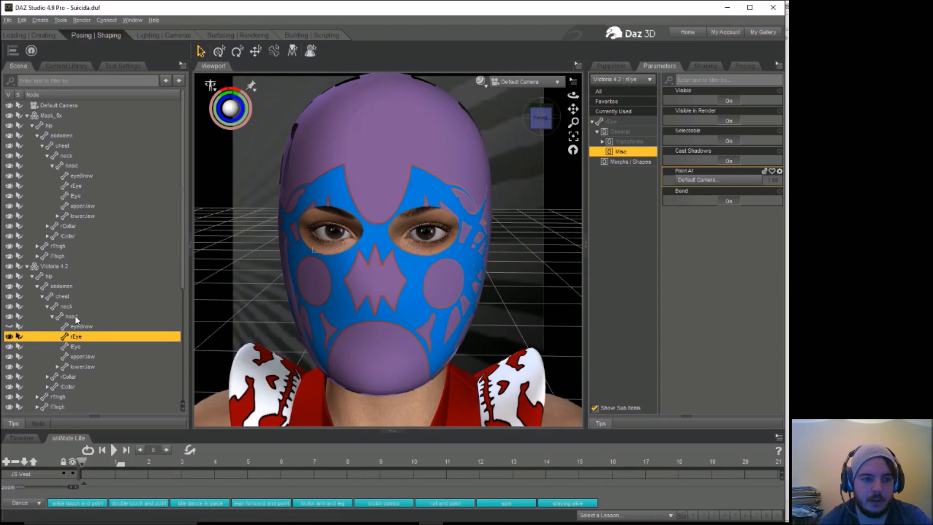
# Step: Reshape Victoria 4.2's head with the Stephanie 4 morphs, setting Grace to 64.3% and Madeline to 43.6%
pyautogui.click(697, 70)
pyautogui.click(594, 133)
pyautogui.click(598, 143)
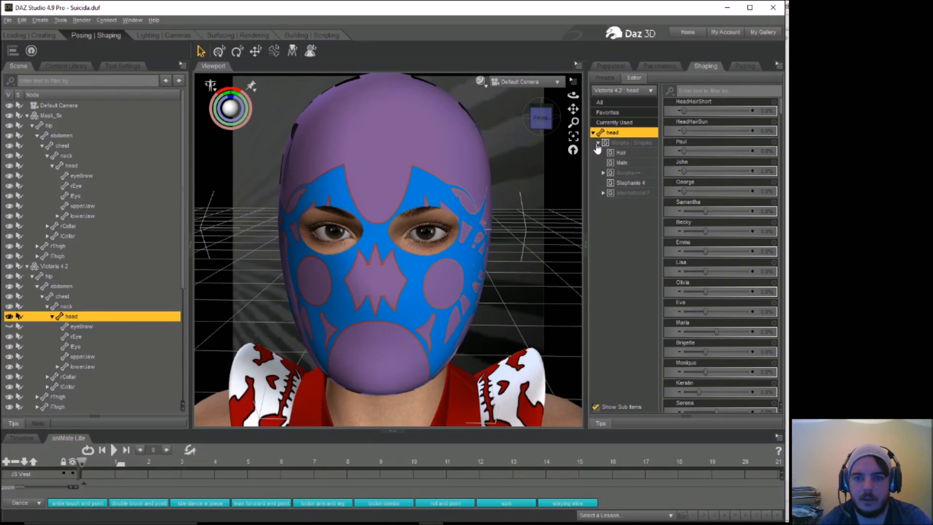
pyautogui.click(626, 183)
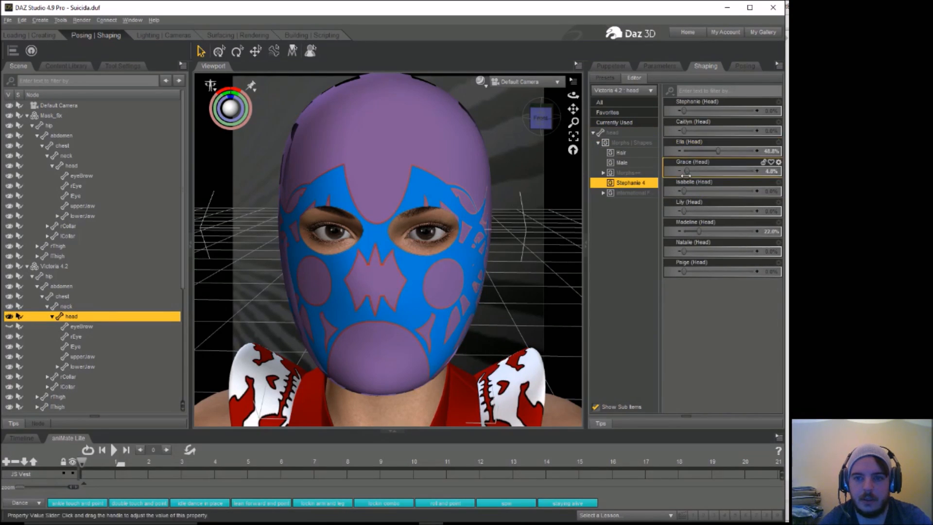
pyautogui.moveTo(697, 172); pyautogui.dragTo(729, 172)
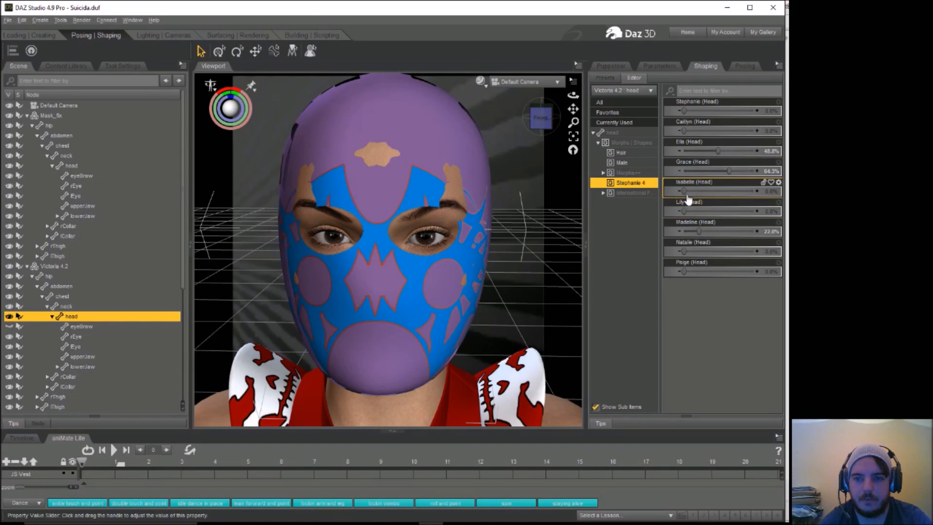
pyautogui.moveTo(701, 231); pyautogui.dragTo(714, 232)
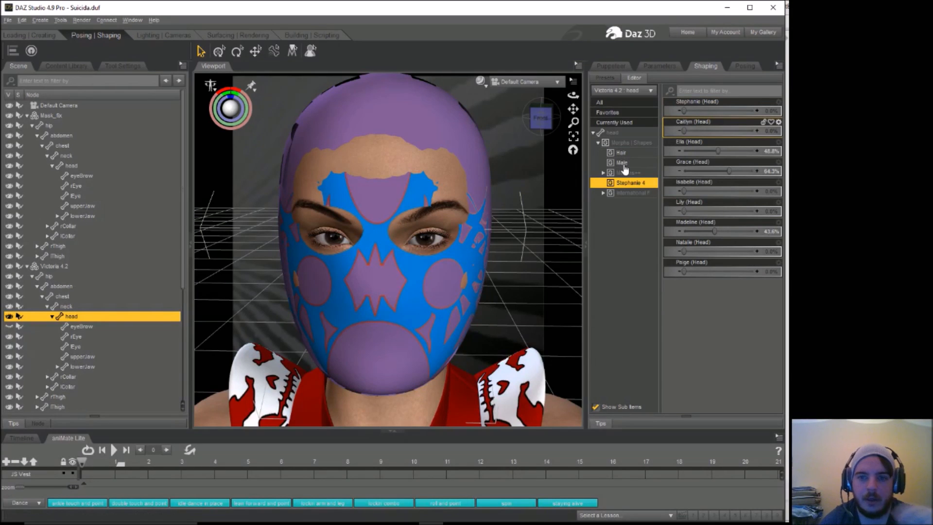
# Step: Set the FaceMidDepth morph of Victoria 4.2's head to 10.3% in the Morphs++ full head group
pyautogui.click(603, 173)
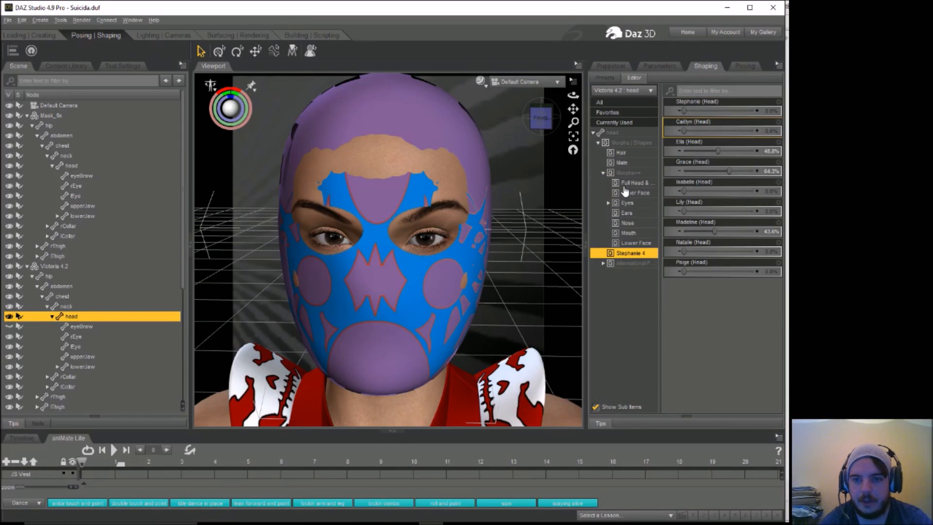
pyautogui.click(632, 183)
pyautogui.moveTo(782, 195); pyautogui.dragTo(786, 298)
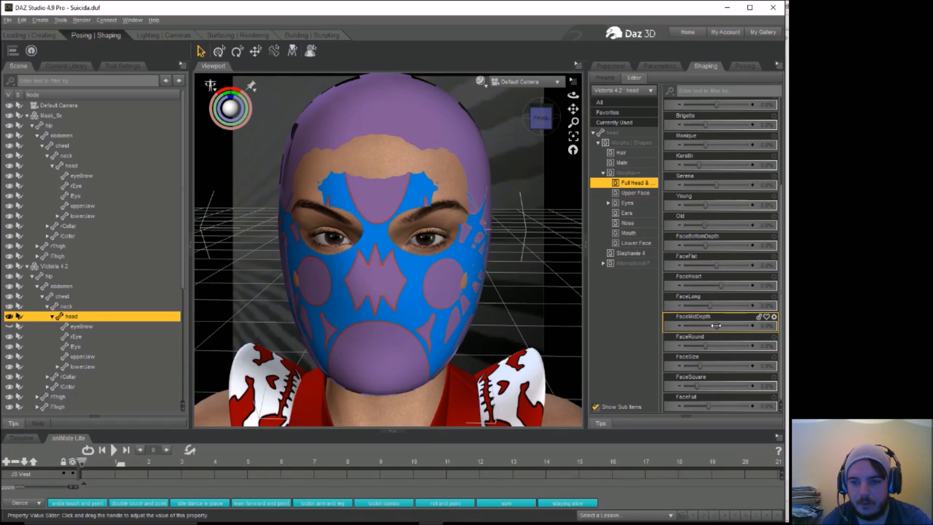
pyautogui.moveTo(715, 325)
pyautogui.mouseDown()
pyautogui.moveTo(728, 328)
pyautogui.moveTo(720, 327)
pyautogui.mouseUp()
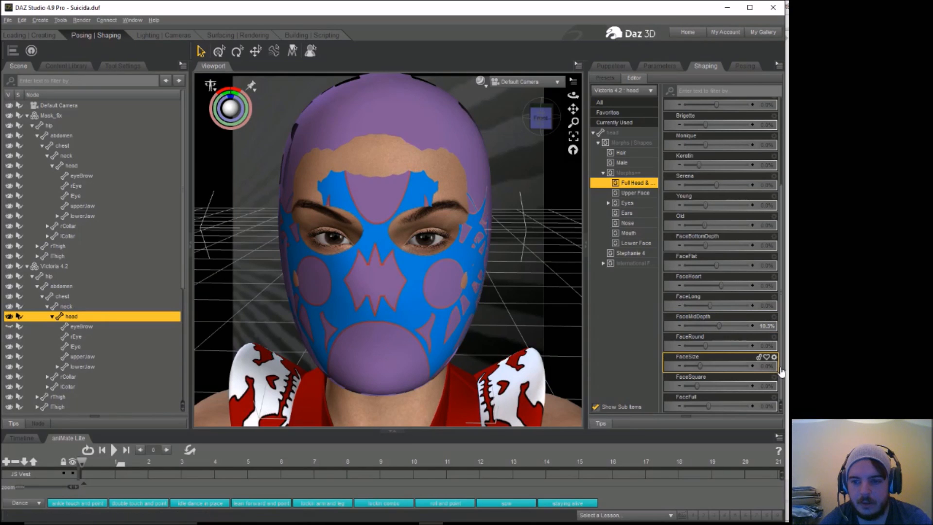
pyautogui.moveTo(783, 372)
pyautogui.mouseDown()
pyautogui.moveTo(783, 282)
pyautogui.moveTo(787, 379)
pyautogui.mouseUp()
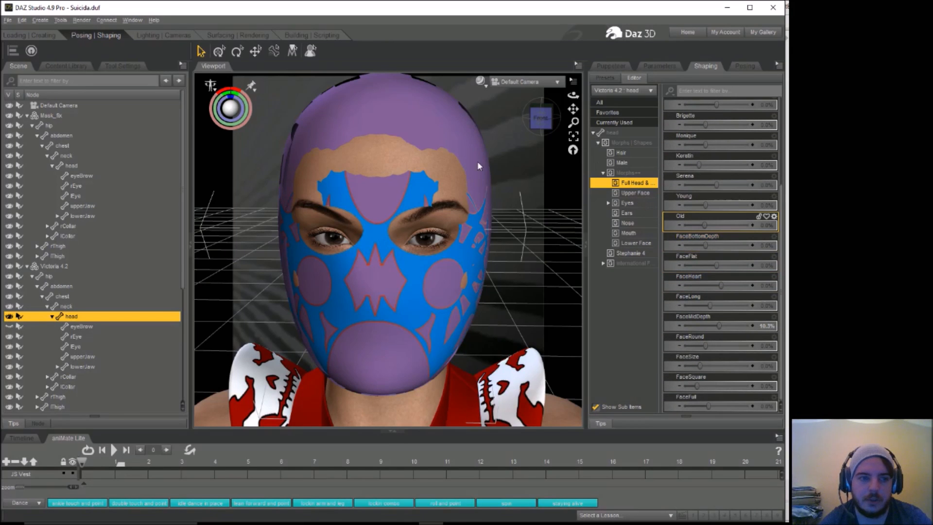
# Step: Move Mask_fix forward by setting its zTranslate to 2.38 so the mask covers the forehead
pyautogui.click(102, 114)
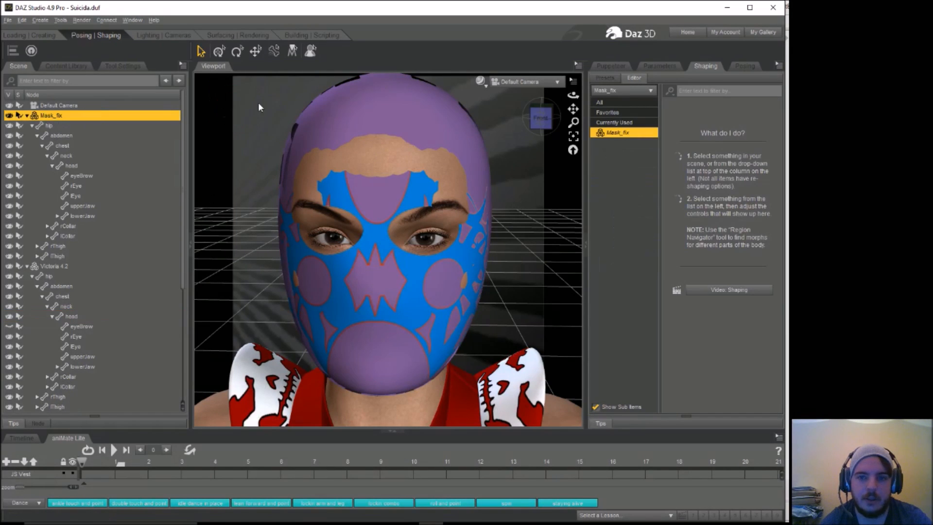
pyautogui.click(746, 67)
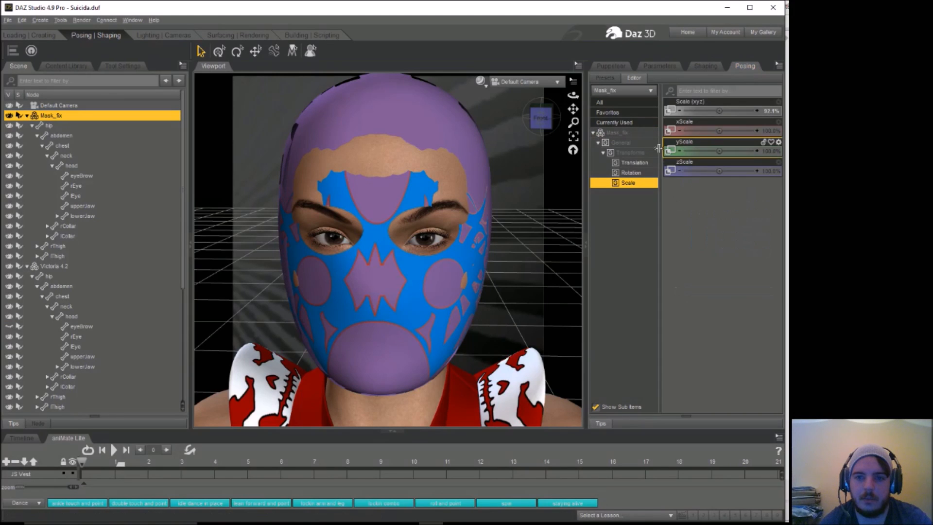
pyautogui.click(632, 162)
pyautogui.moveTo(719, 151); pyautogui.dragTo(724, 152)
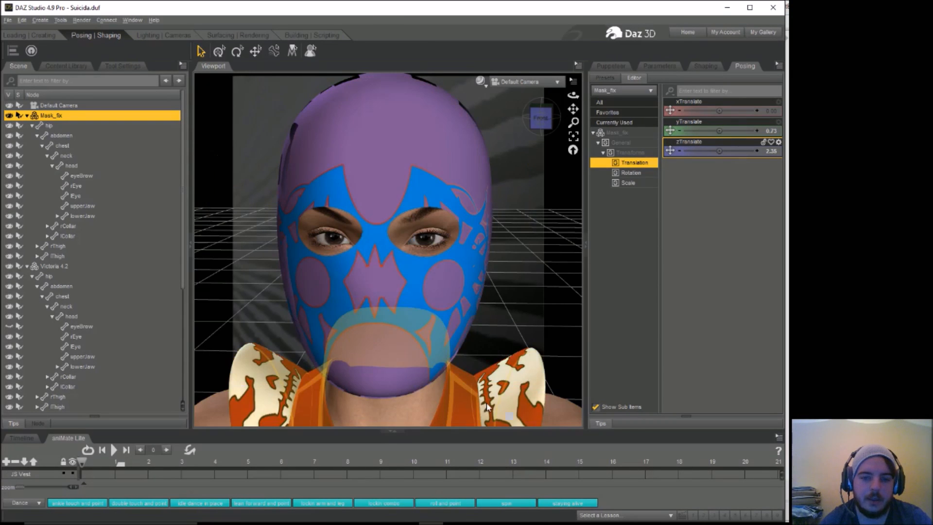
# Step: Replace the diffuse image on the JS Vest's ShoulderPads with the mask's purple and blue texture from disk
pyautogui.click(531, 384)
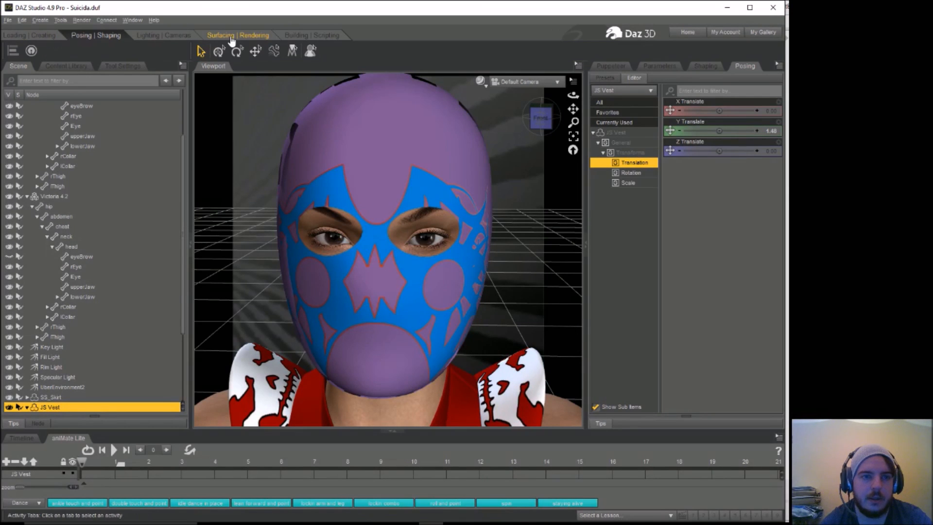
pyautogui.click(225, 36)
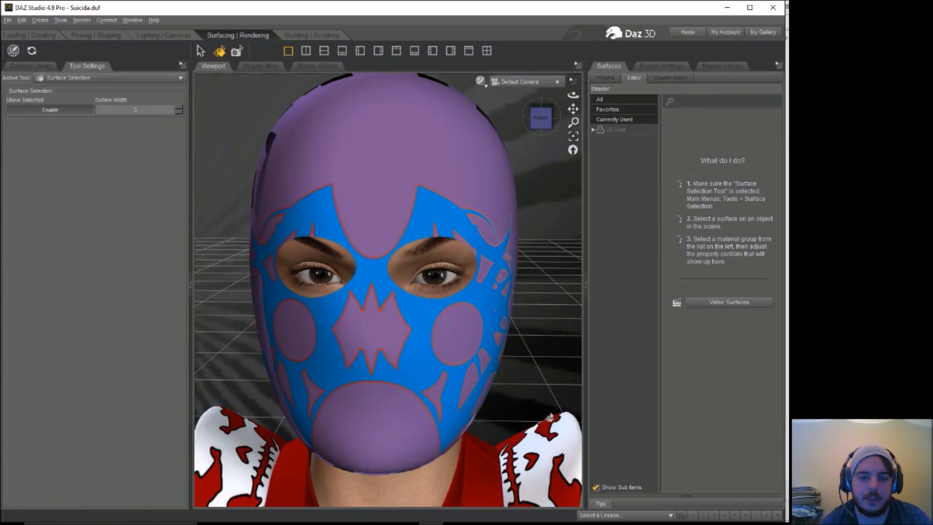
pyautogui.click(547, 412)
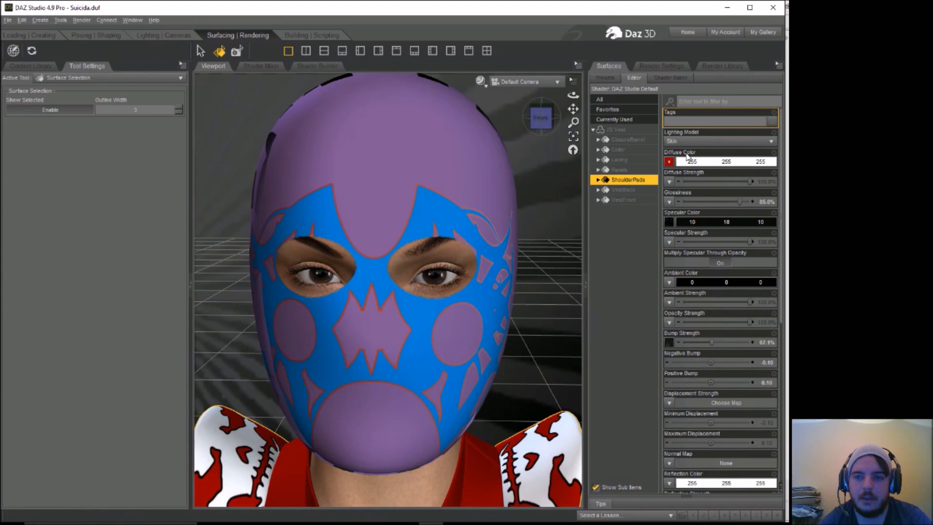
pyautogui.click(670, 162)
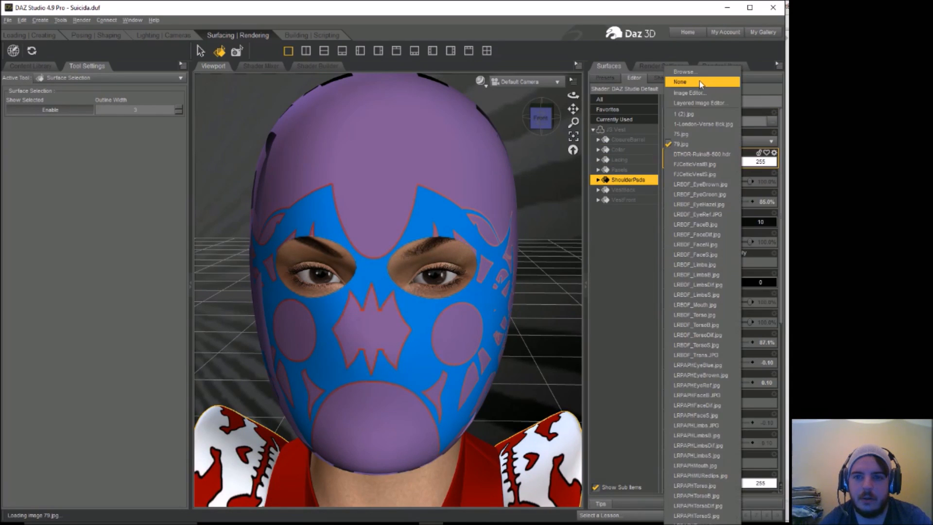
pyautogui.click(683, 72)
pyautogui.moveTo(476, 100); pyautogui.dragTo(475, 213)
pyautogui.click(440, 104)
pyautogui.click(398, 270)
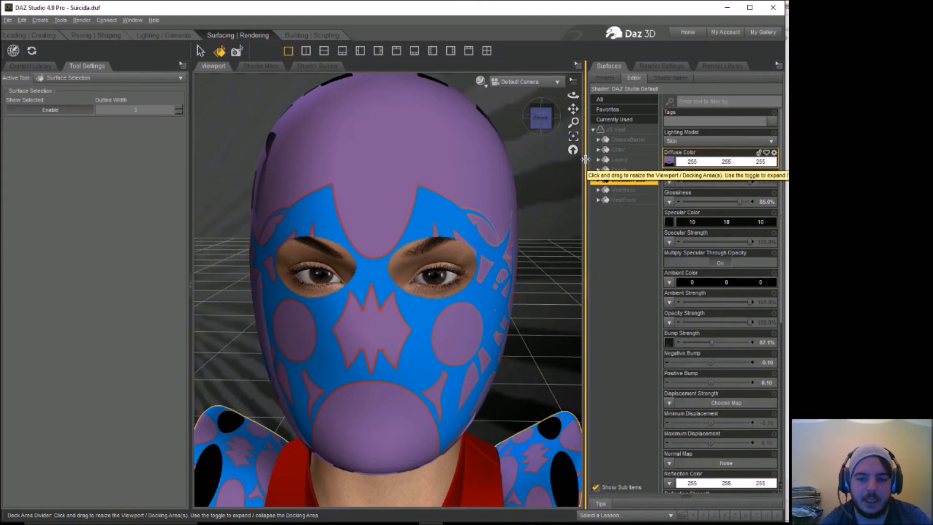
# Step: Remove the diffuse image from the vest's Panels surface and set its diffuse color to black (0, 0, 0)
pyautogui.click(483, 482)
pyautogui.click(670, 164)
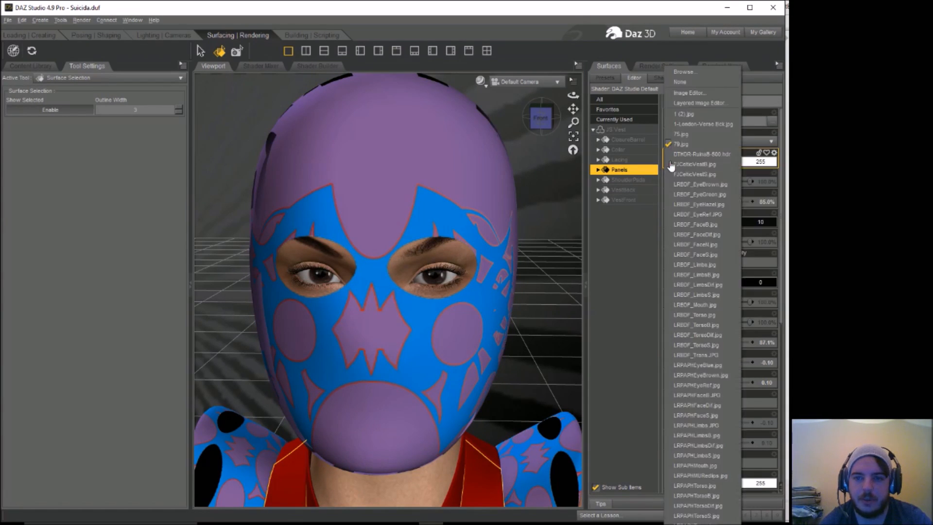
pyautogui.click(686, 84)
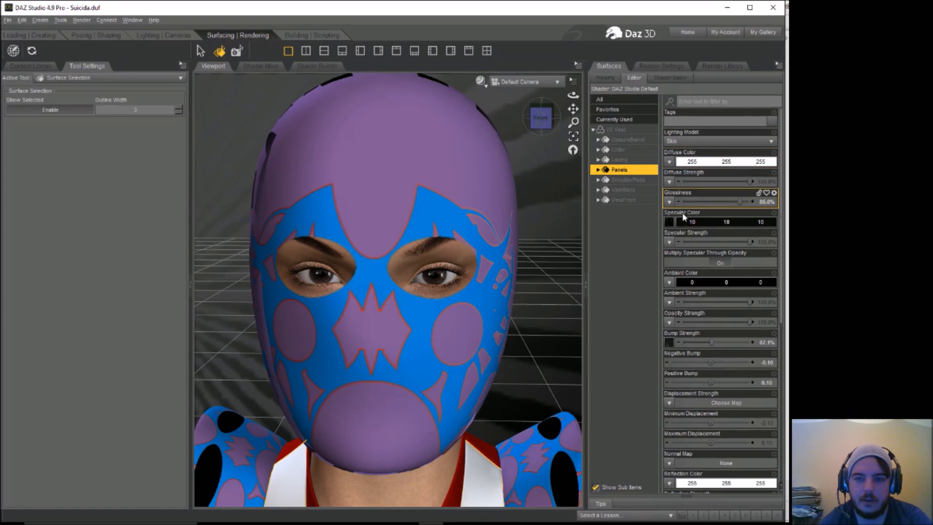
pyautogui.click(710, 162)
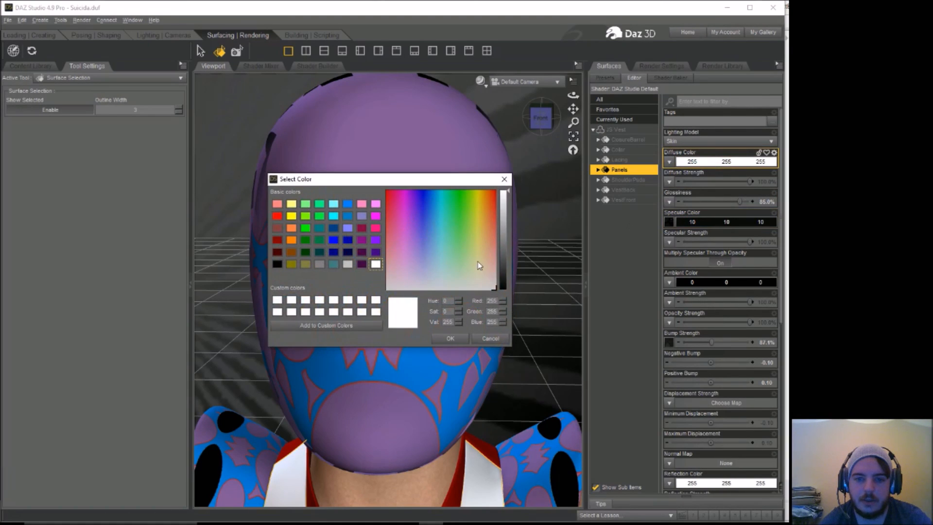
pyautogui.click(506, 290)
pyautogui.click(451, 338)
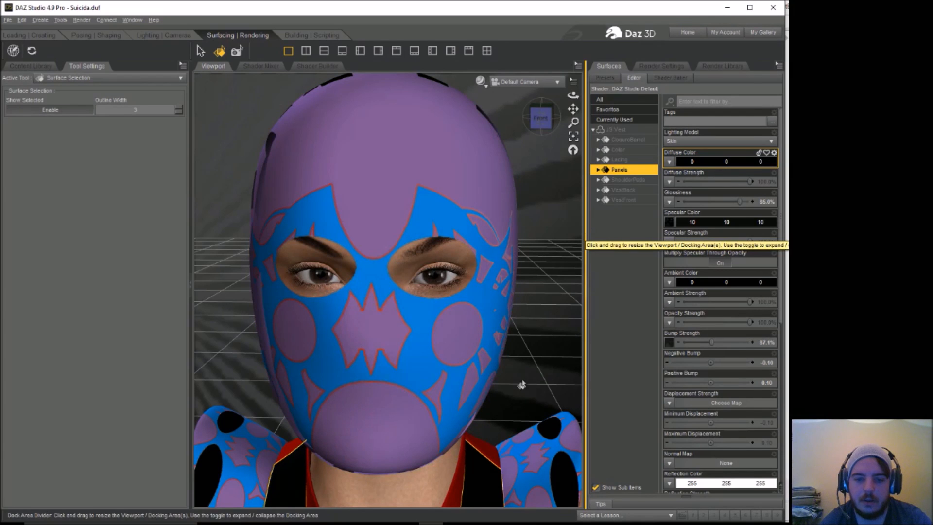
# Step: Remove the diffuse image from the vest's collar and set its diffuse color to purple (179, 48, 244)
pyautogui.click(460, 480)
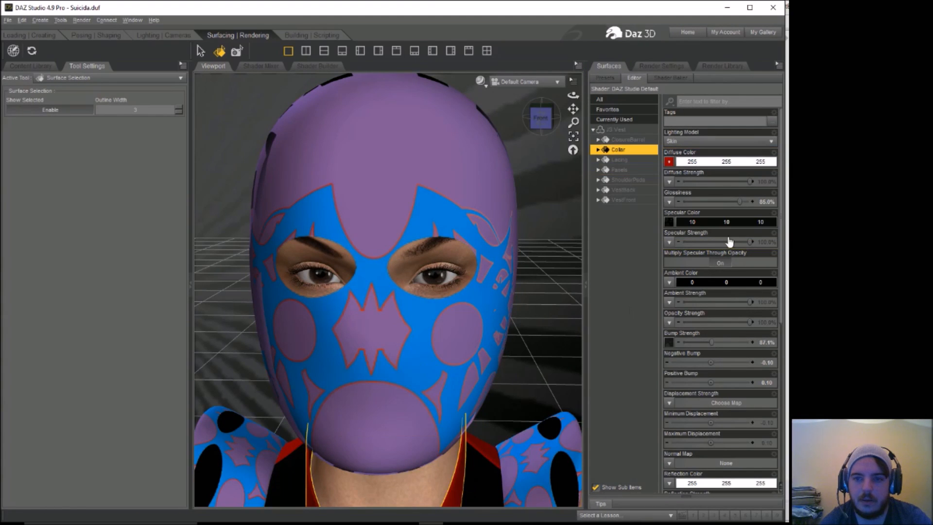
pyautogui.click(669, 162)
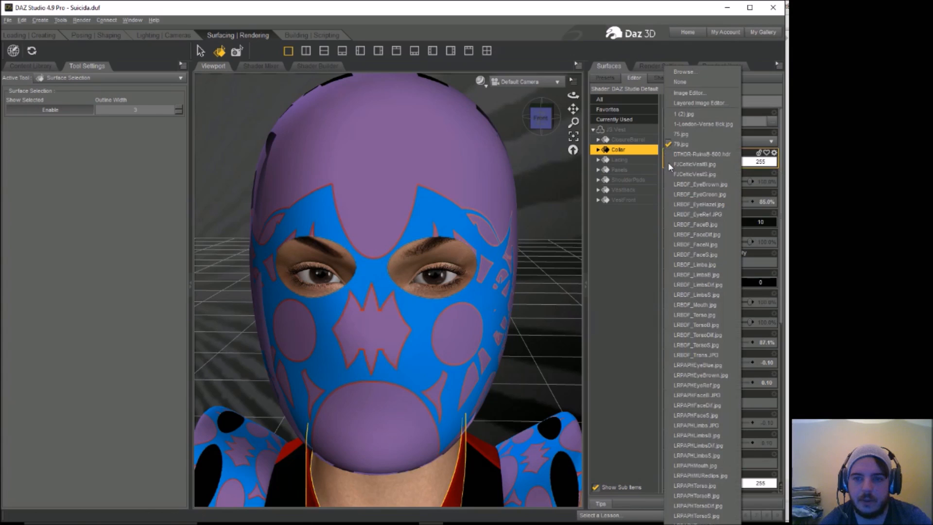
pyautogui.click(698, 83)
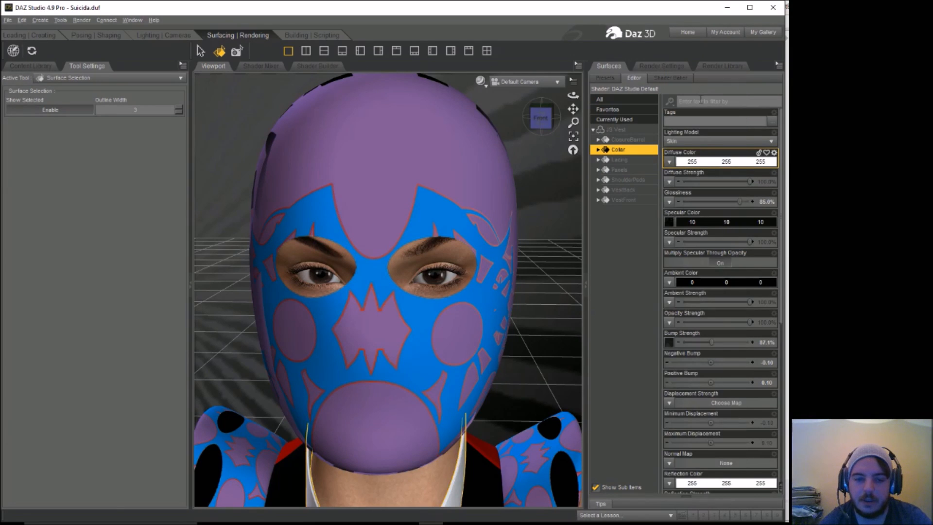
pyautogui.click(707, 162)
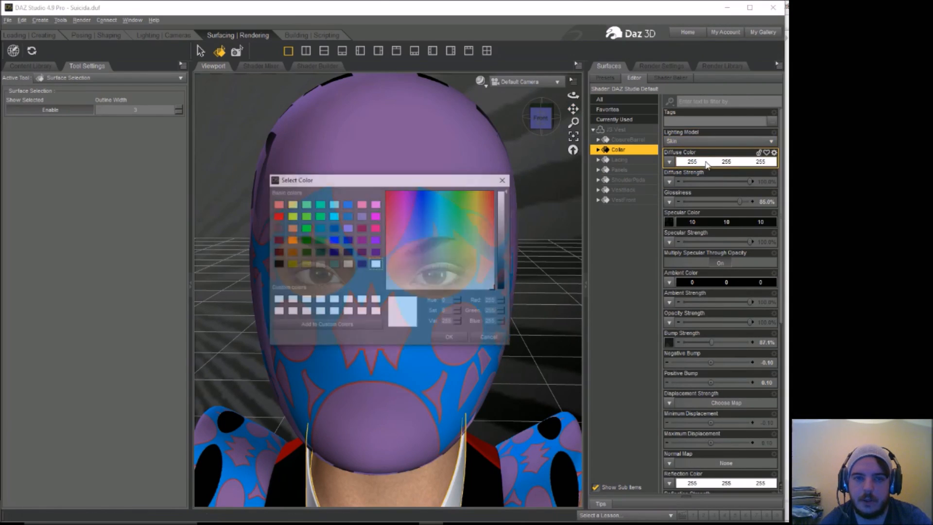
pyautogui.click(411, 194)
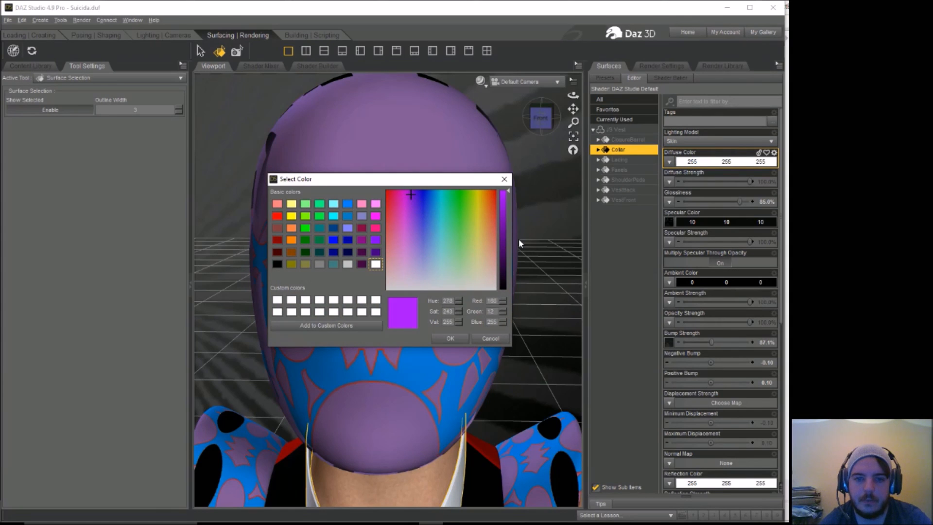
pyautogui.moveTo(504, 226); pyautogui.dragTo(508, 199)
pyautogui.moveTo(412, 196); pyautogui.dragTo(412, 214)
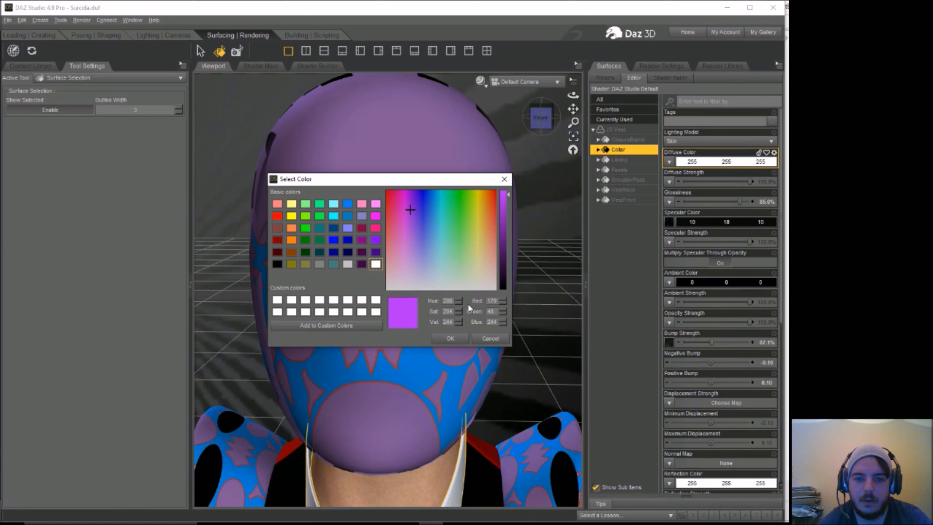
pyautogui.click(453, 340)
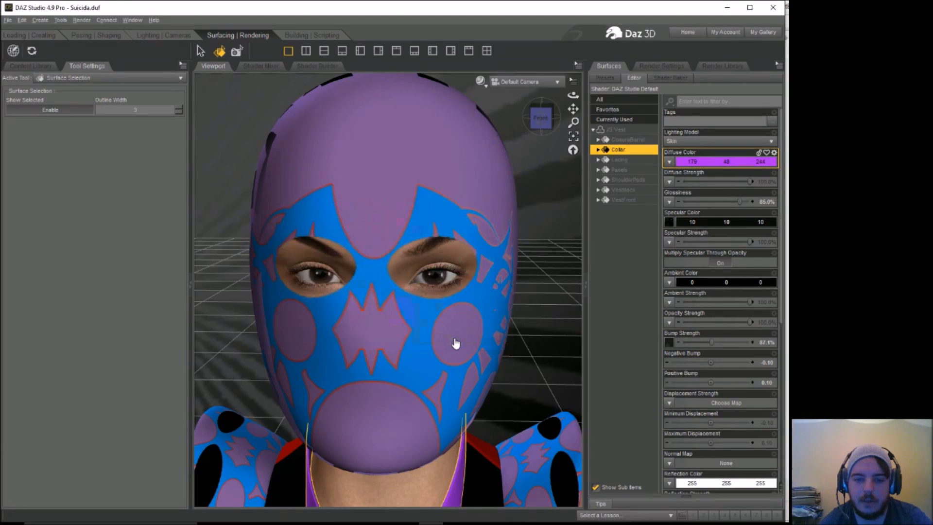
# Step: Remove the diffuse image from the VestBack surface and set its diffuse color to blue (19, 131, 171)
pyautogui.click(480, 459)
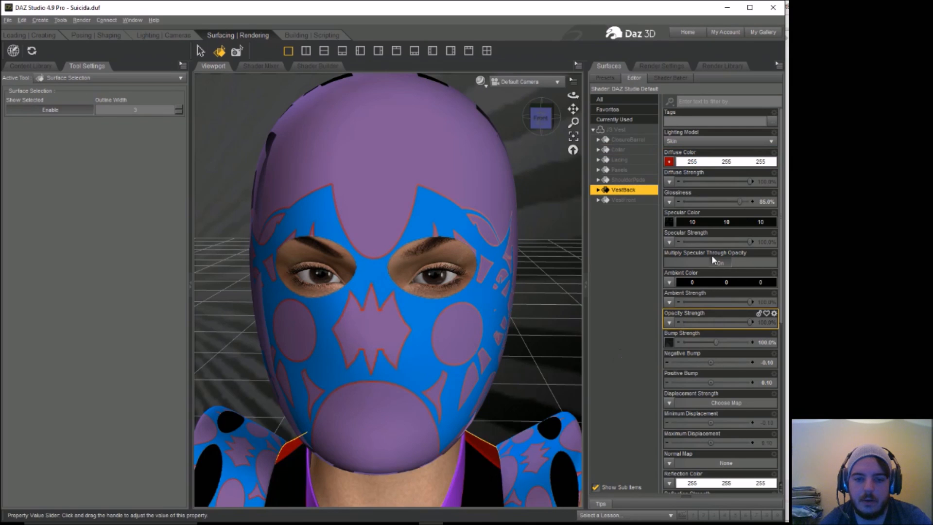
pyautogui.click(670, 162)
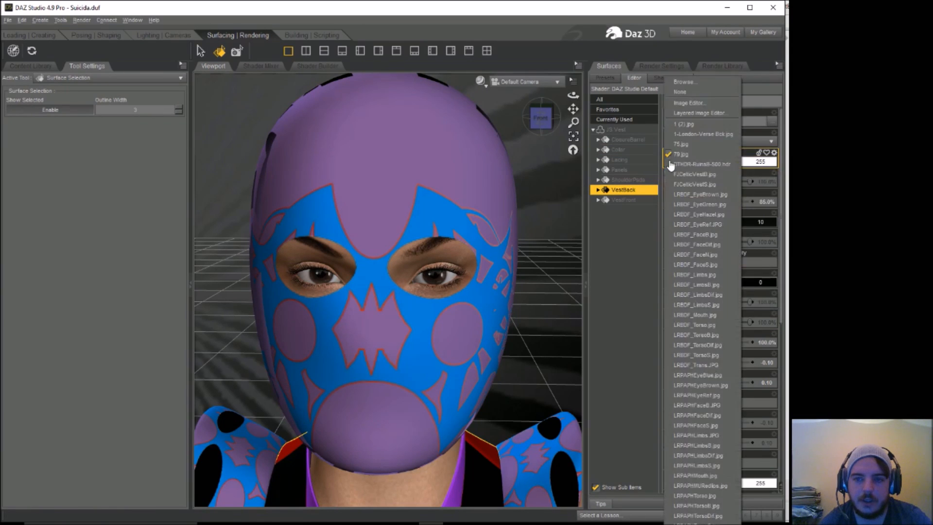
pyautogui.click(680, 91)
pyautogui.click(706, 162)
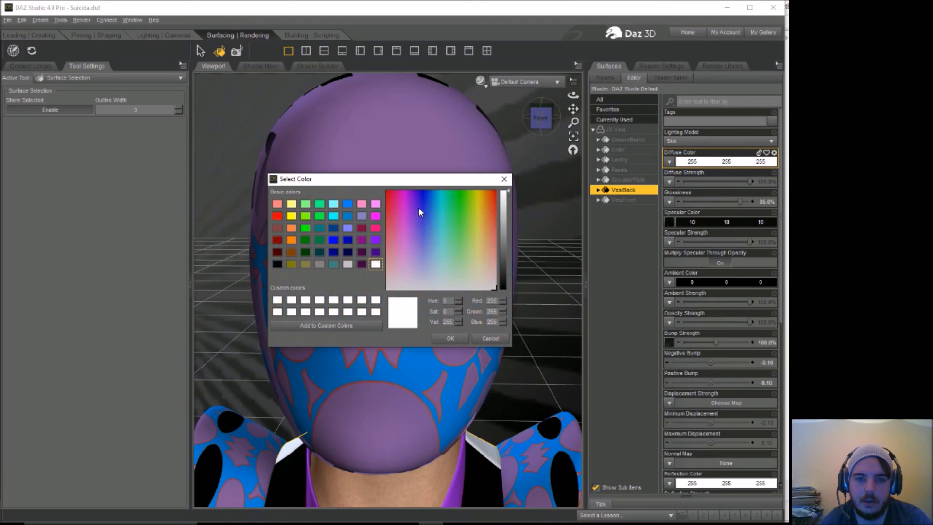
pyautogui.click(436, 199)
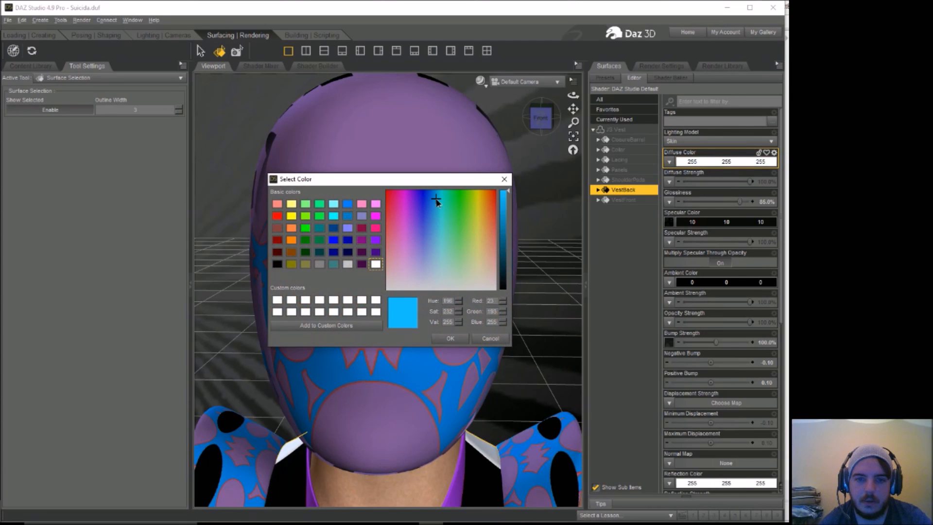
pyautogui.click(507, 223)
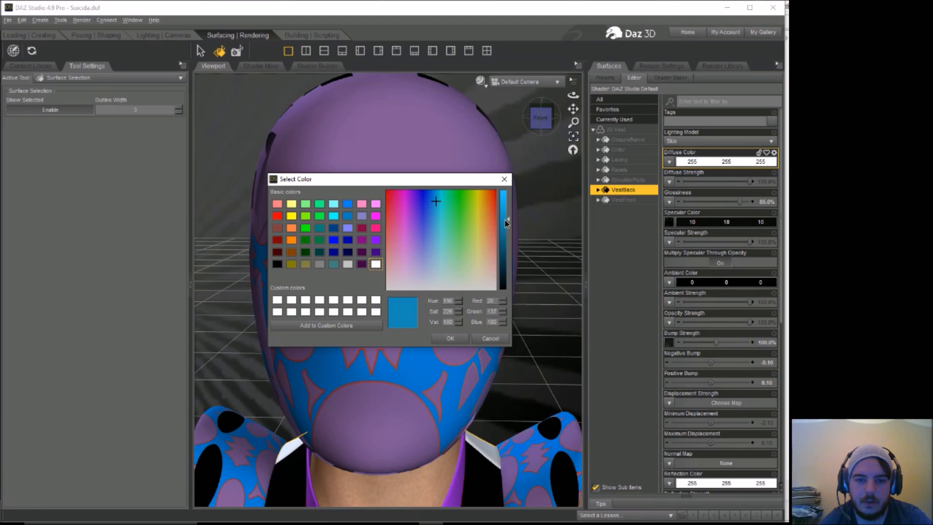
pyautogui.moveTo(506, 221); pyautogui.dragTo(506, 226)
pyautogui.click(450, 338)
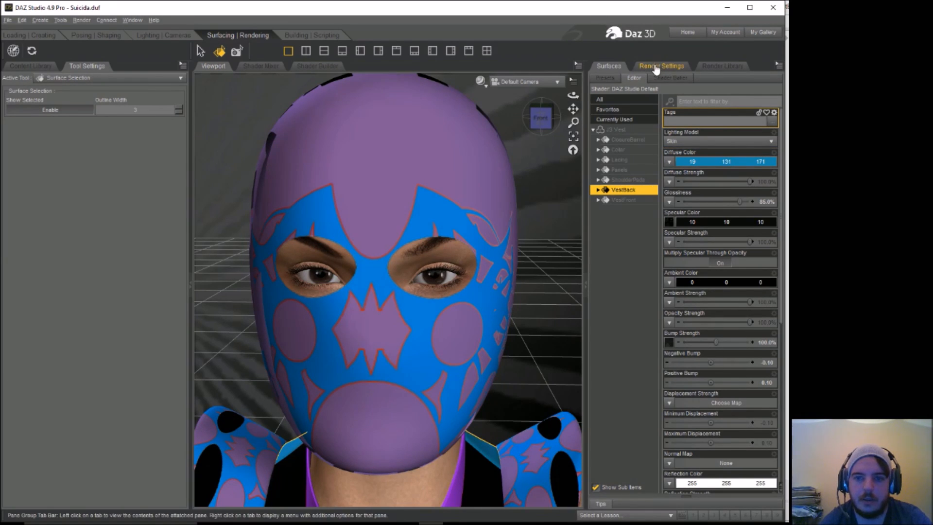
# Step: Adjust the ShoulderPads texture tiling, setting Horizontal Tiles to 0.66 and Horizontal Offset to 0.21
pyautogui.click(545, 464)
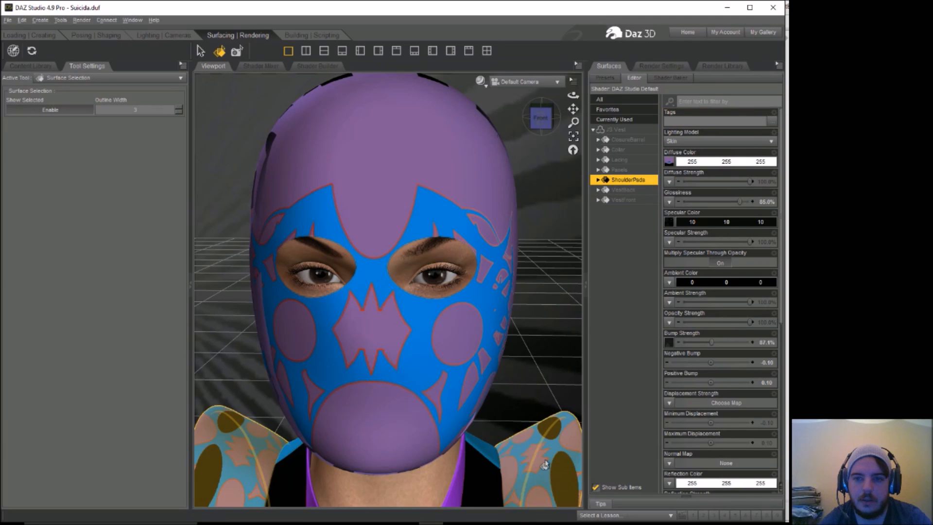
pyautogui.moveTo(779, 180); pyautogui.dragTo(778, 387)
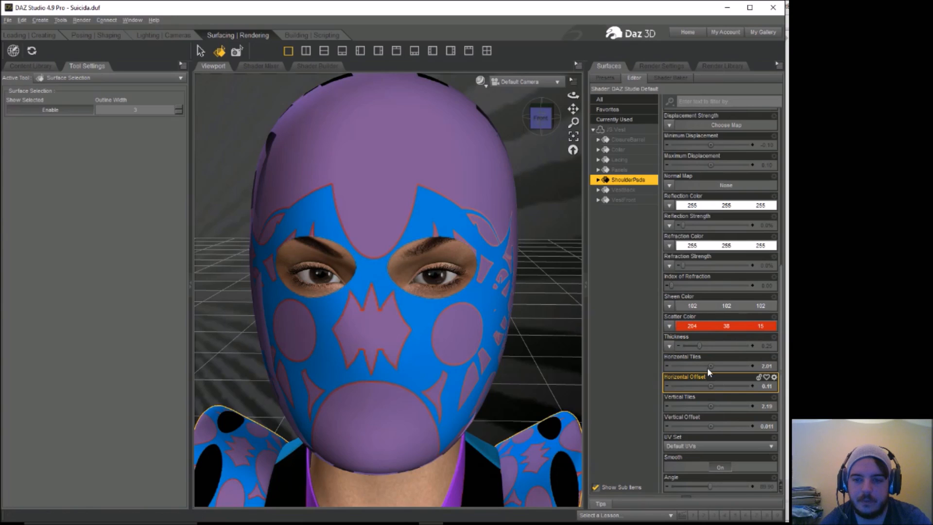
pyautogui.moveTo(711, 366); pyautogui.dragTo(730, 386)
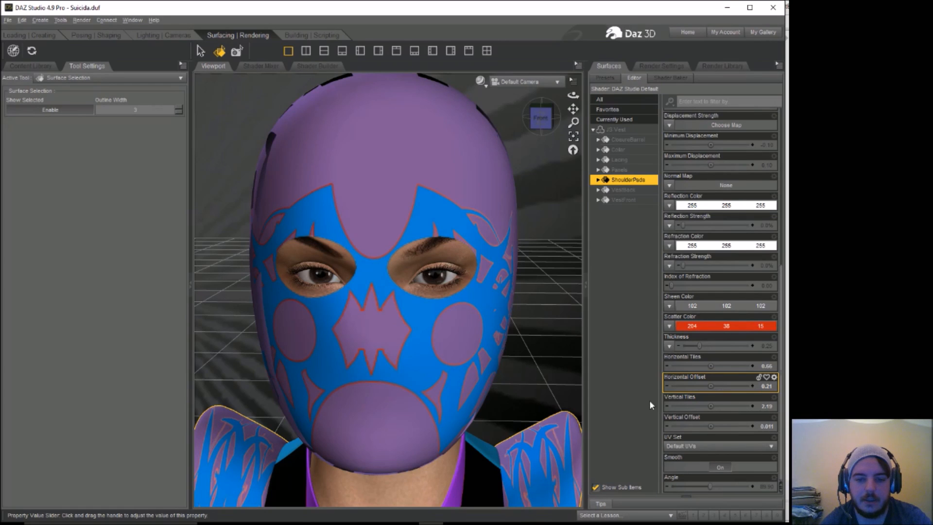
# Step: Make the vest's Panels surface fully transparent by setting its Opacity Strength to 0%
pyautogui.click(480, 488)
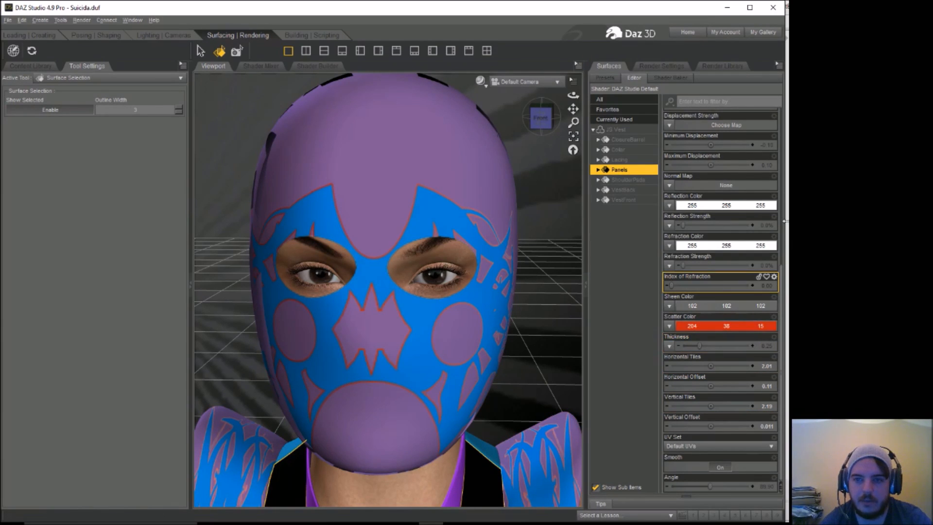
pyautogui.scroll(5, 783, 253)
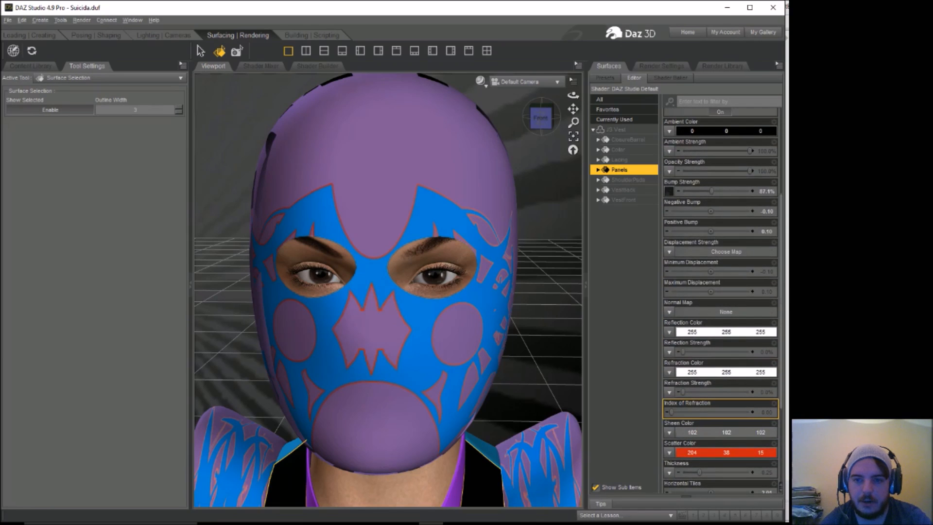
pyautogui.moveTo(748, 170); pyautogui.dragTo(646, 178)
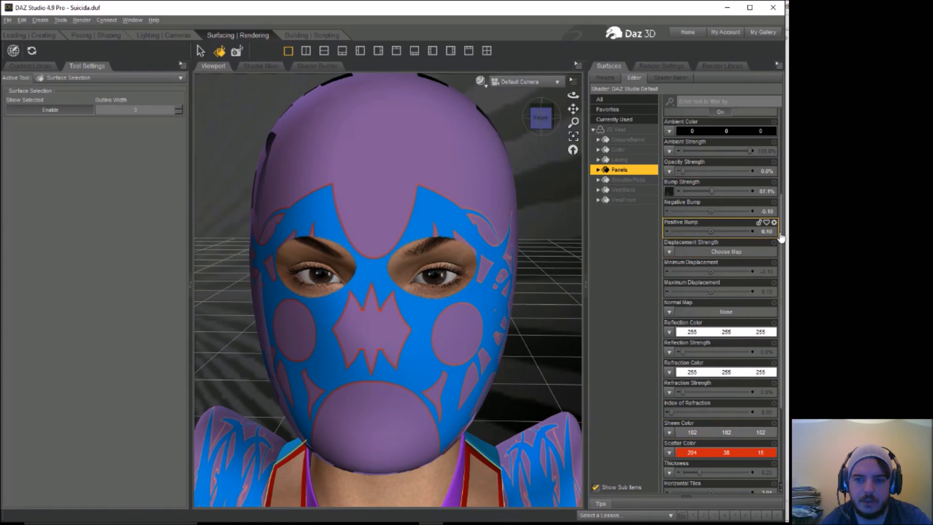
# Step: Set the Scatter Color of the vest's Panels surface to black (0, 0, 0)
pyautogui.moveTo(782, 236); pyautogui.dragTo(788, 147)
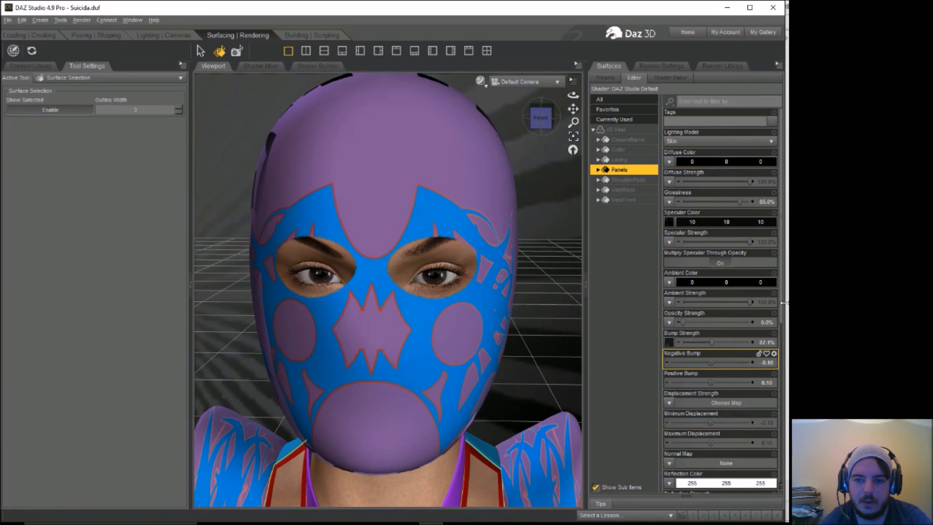
pyautogui.moveTo(783, 304); pyautogui.dragTo(785, 366)
pyautogui.scroll(-1, 754, 410)
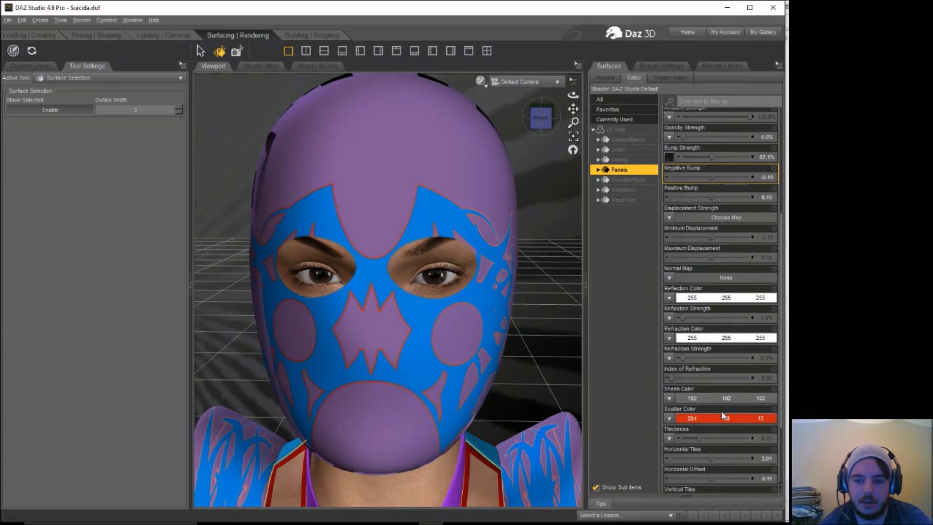
pyautogui.click(710, 418)
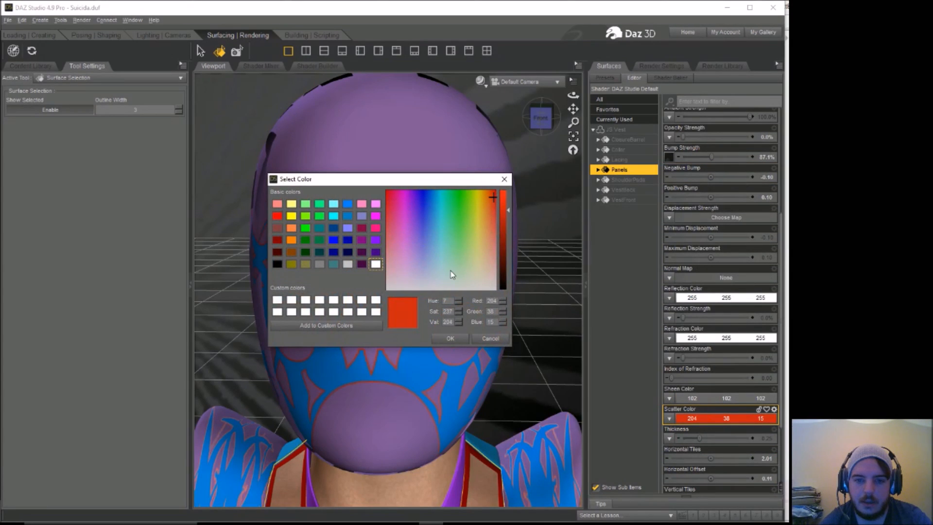
pyautogui.moveTo(506, 288); pyautogui.dragTo(505, 295)
pyautogui.click(466, 339)
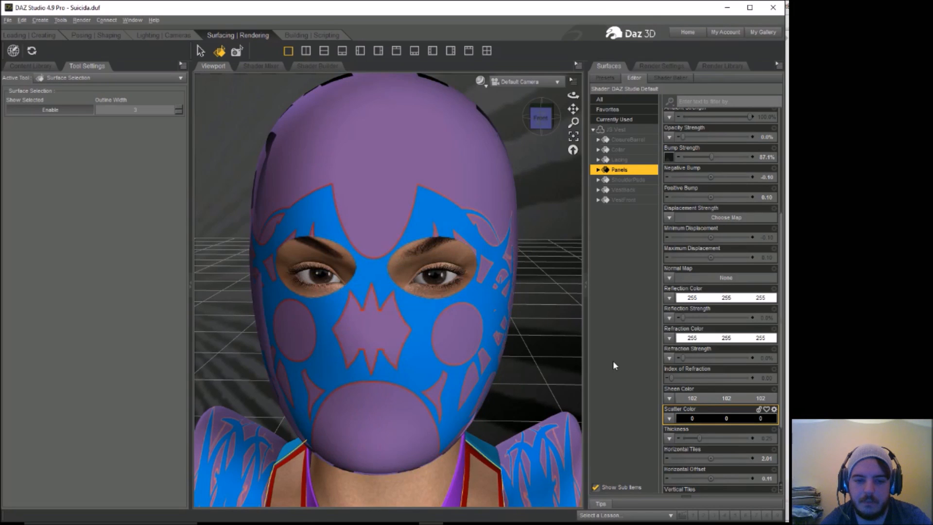
# Step: Render the scene to check how the mask and vest look, and close the result without saving it
pyautogui.click(548, 477)
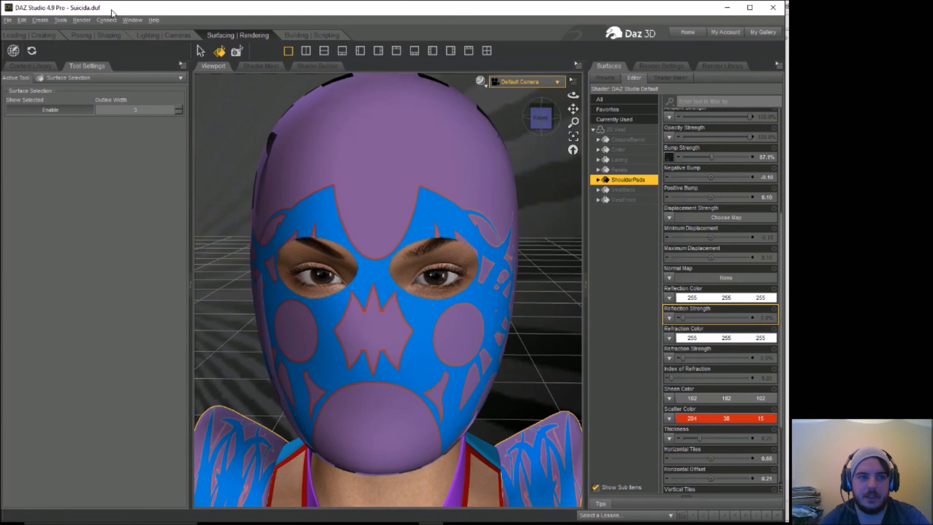
pyautogui.click(82, 20)
pyautogui.click(88, 31)
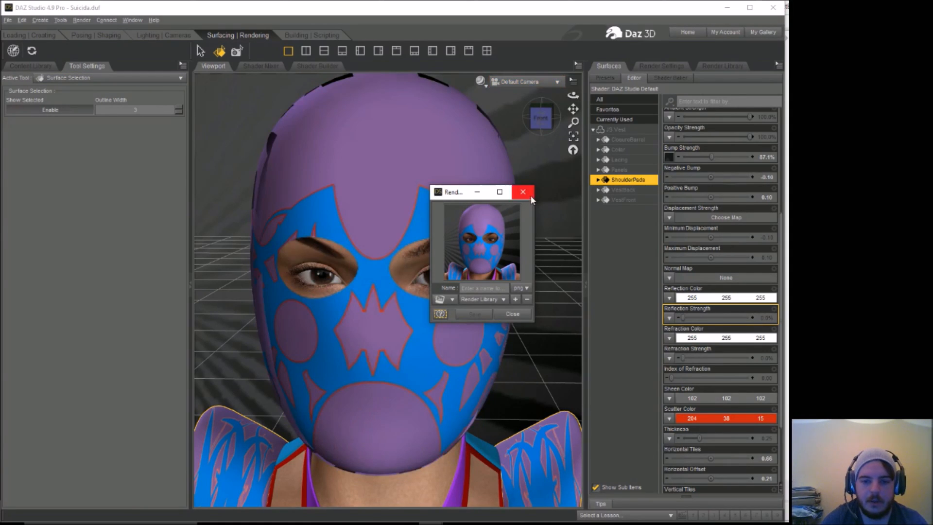
pyautogui.click(531, 194)
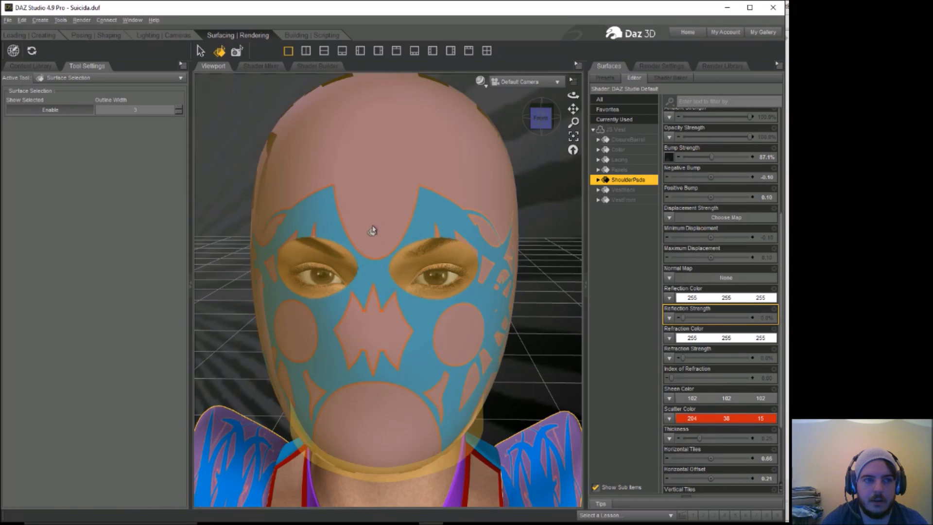
pyautogui.click(96, 35)
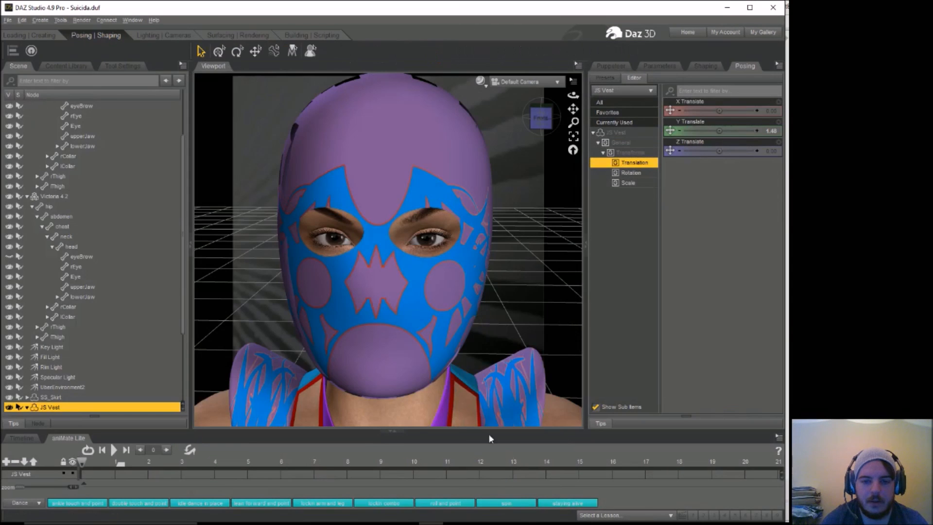
pyautogui.click(474, 412)
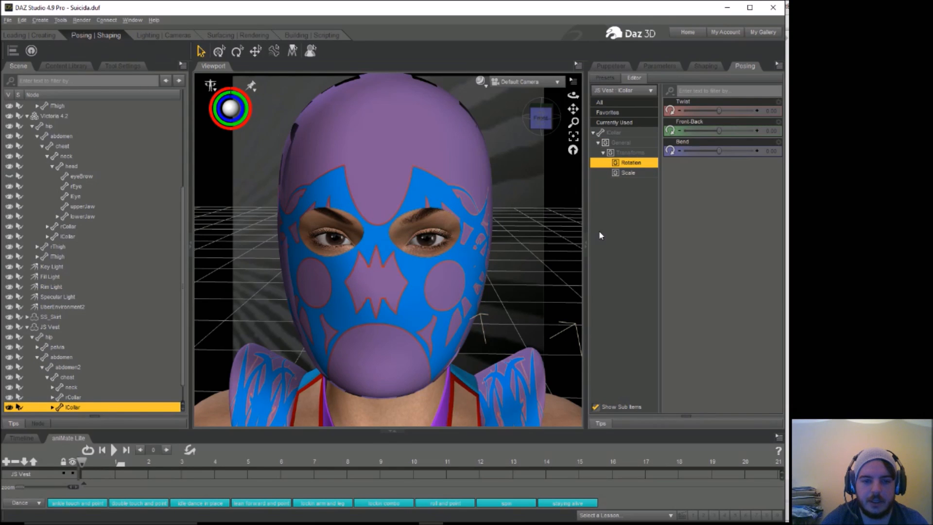
pyautogui.click(705, 66)
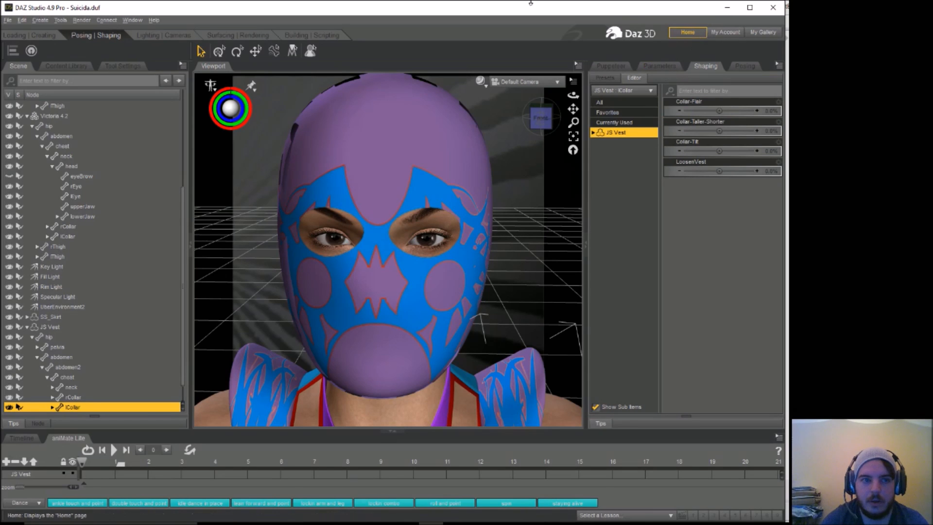
pyautogui.click(238, 35)
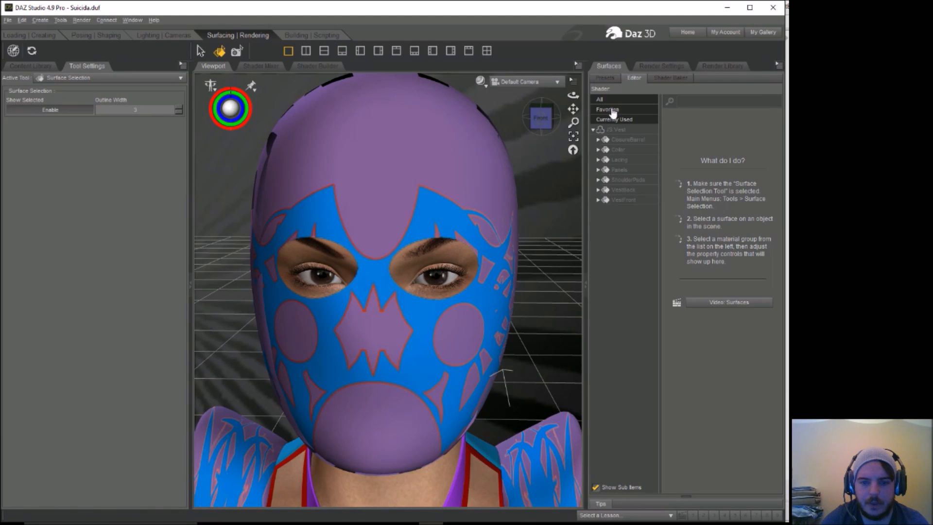
pyautogui.click(550, 461)
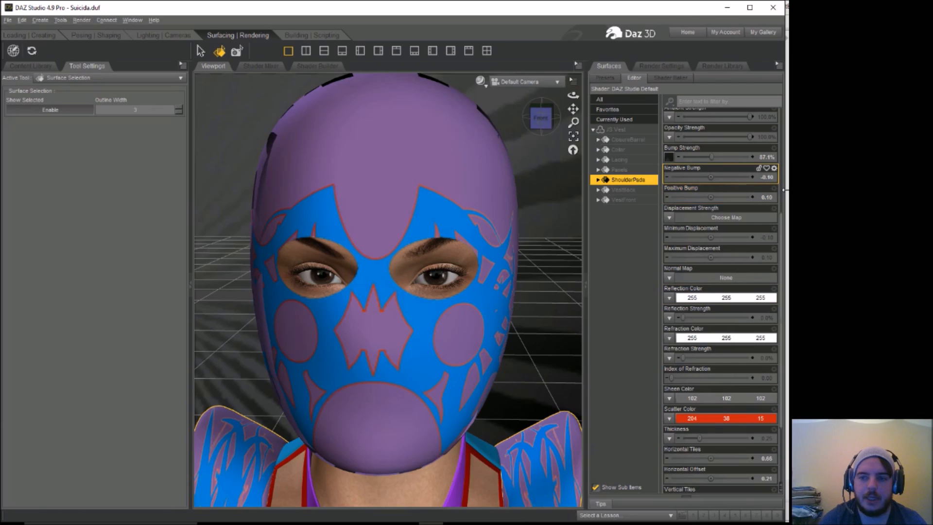
pyautogui.moveTo(782, 245); pyautogui.dragTo(786, 202)
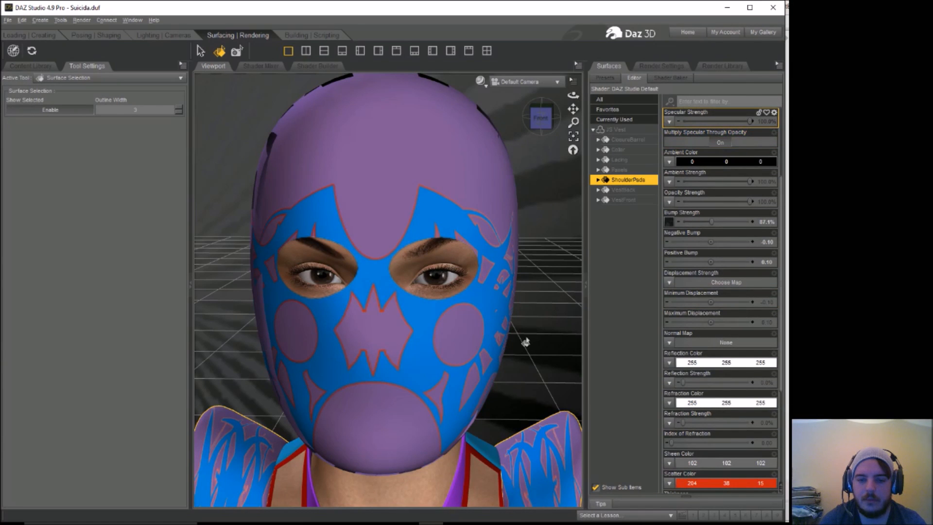
# Step: Make the vest's VestBack and Collar surfaces fully transparent by setting their Opacity Strength to 0%
pyautogui.click(475, 471)
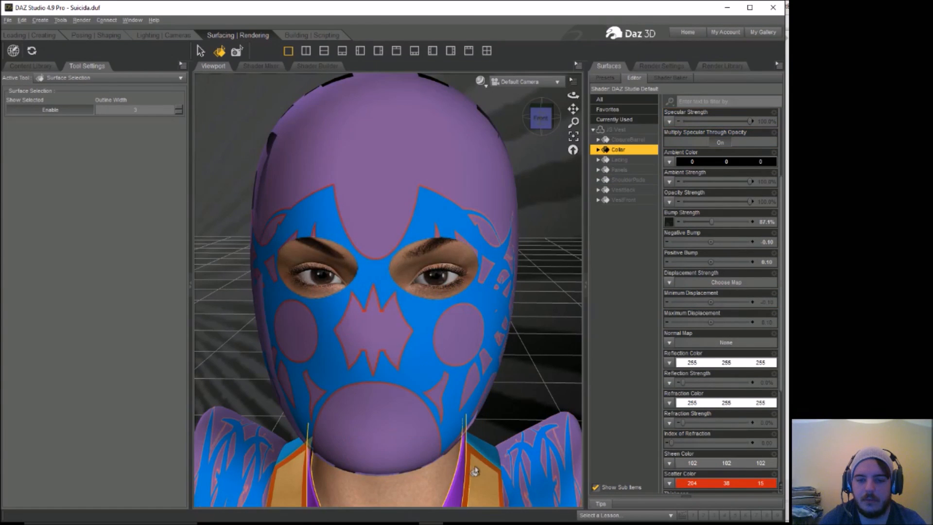
pyautogui.click(485, 451)
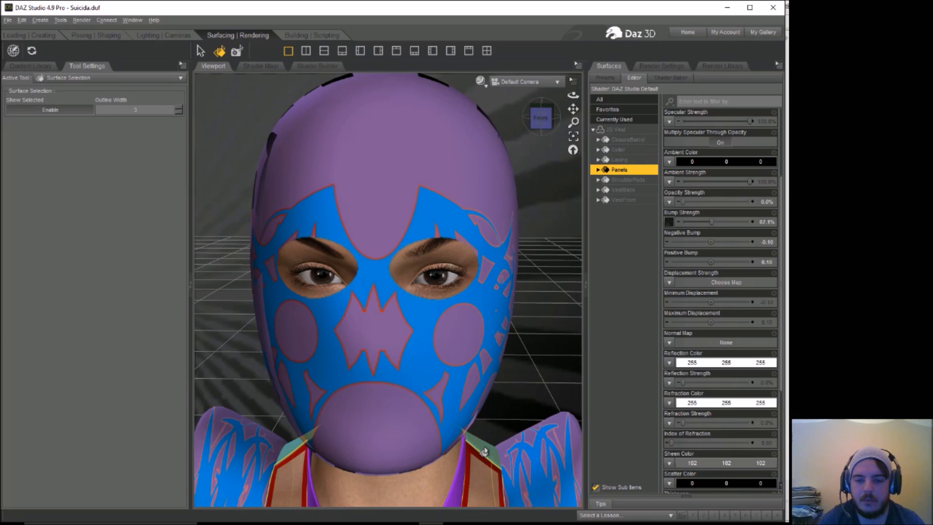
pyautogui.keyDown('ctrl'); pyautogui.click(485, 451); pyautogui.keyUp('ctrl')
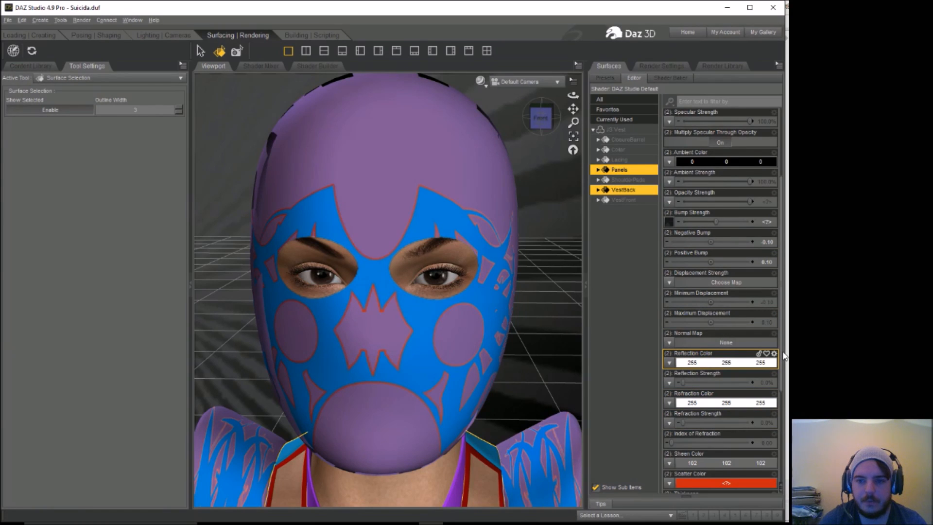
pyautogui.moveTo(782, 355); pyautogui.dragTo(785, 400)
pyautogui.scroll(4, 749, 241)
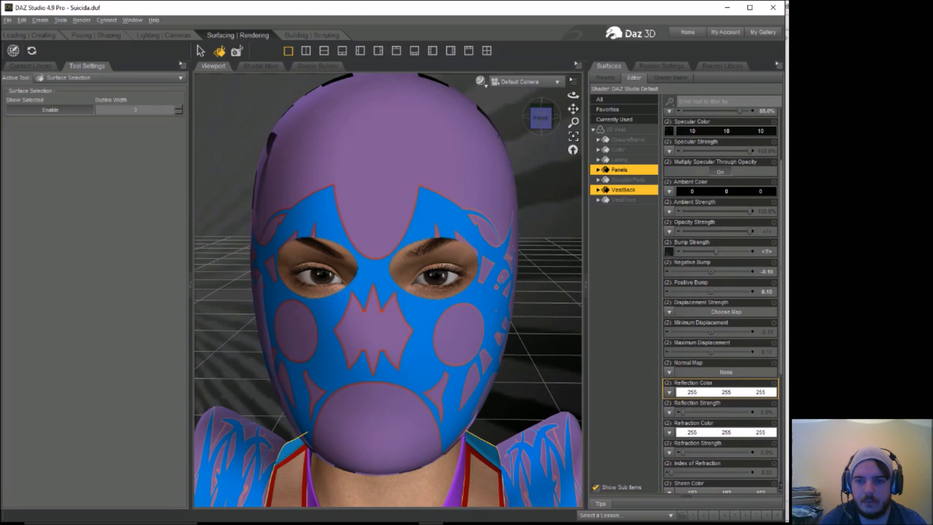
pyautogui.moveTo(751, 231); pyautogui.dragTo(657, 236)
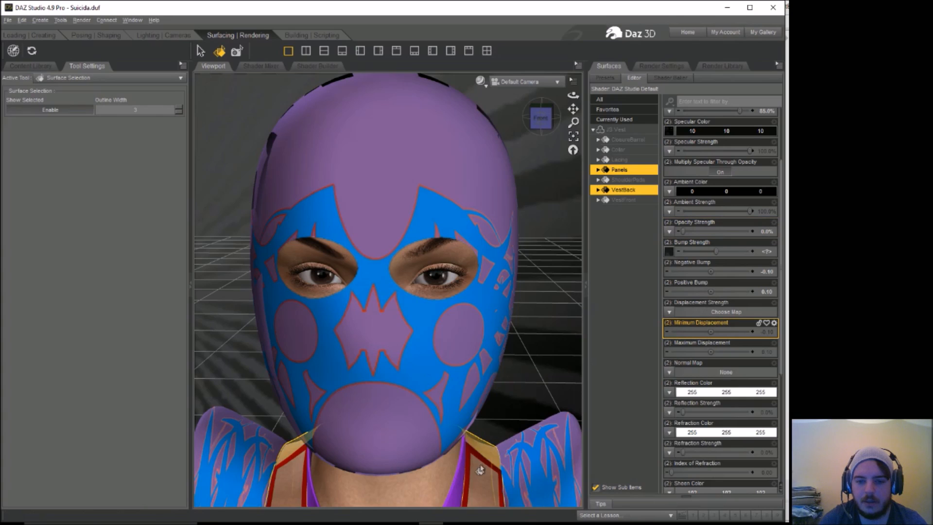
pyautogui.click(458, 483)
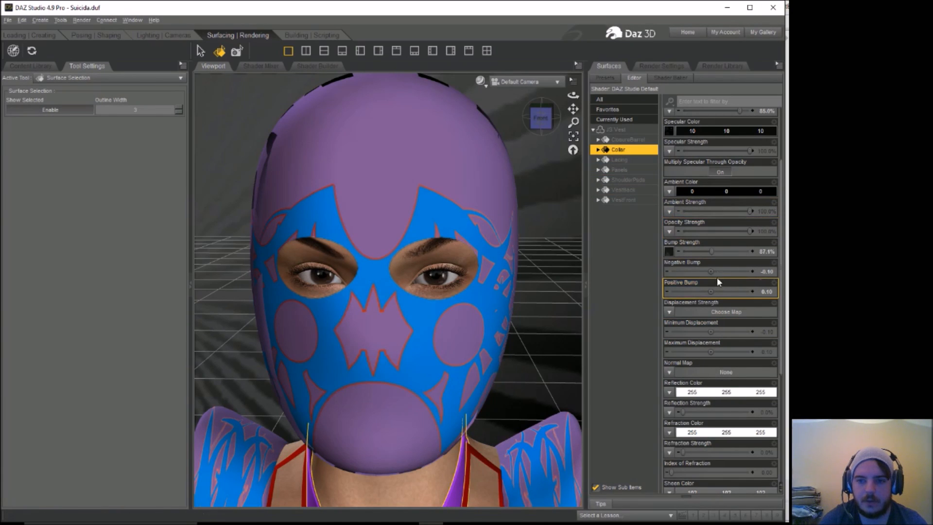
pyautogui.moveTo(749, 233); pyautogui.dragTo(686, 238)
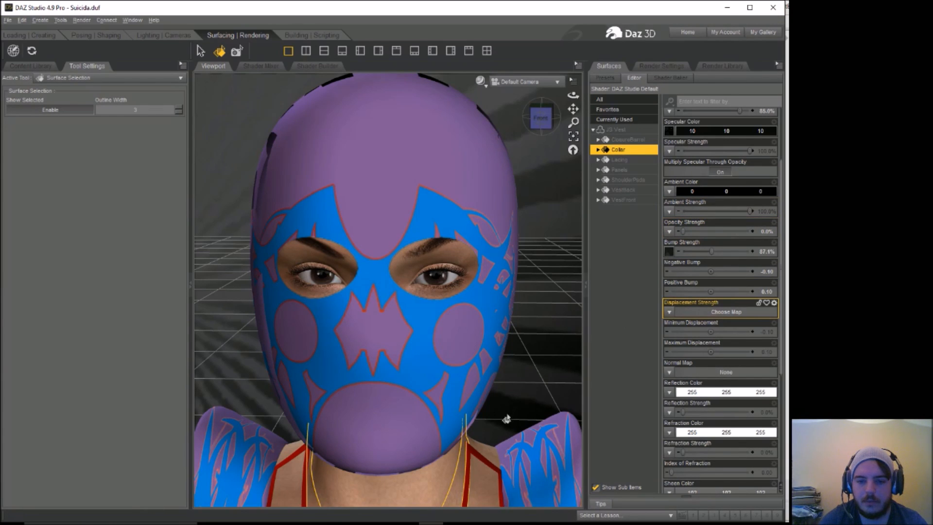
# Step: Restore the vest's Panels surface to full visibility by setting its Opacity Strength to 100%
pyautogui.click(474, 457)
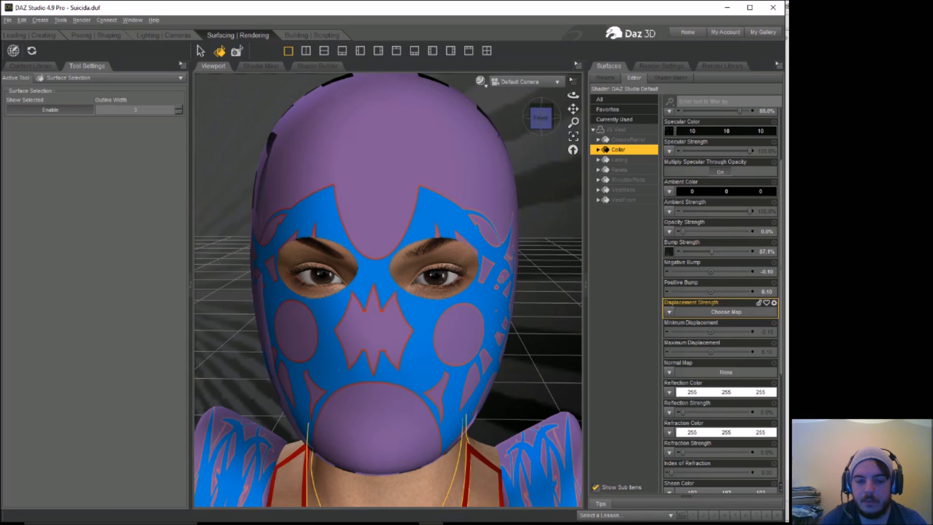
pyautogui.click(620, 170)
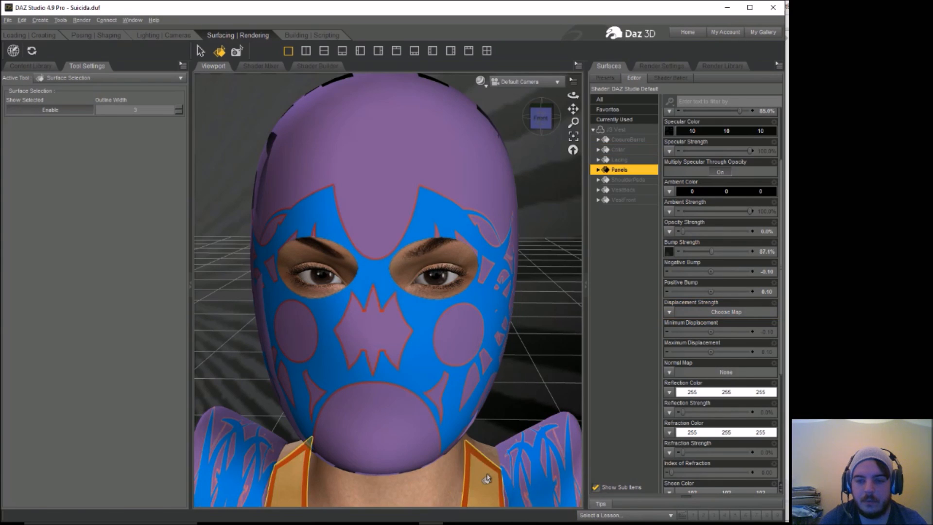
pyautogui.moveTo(683, 231); pyautogui.dragTo(765, 236)
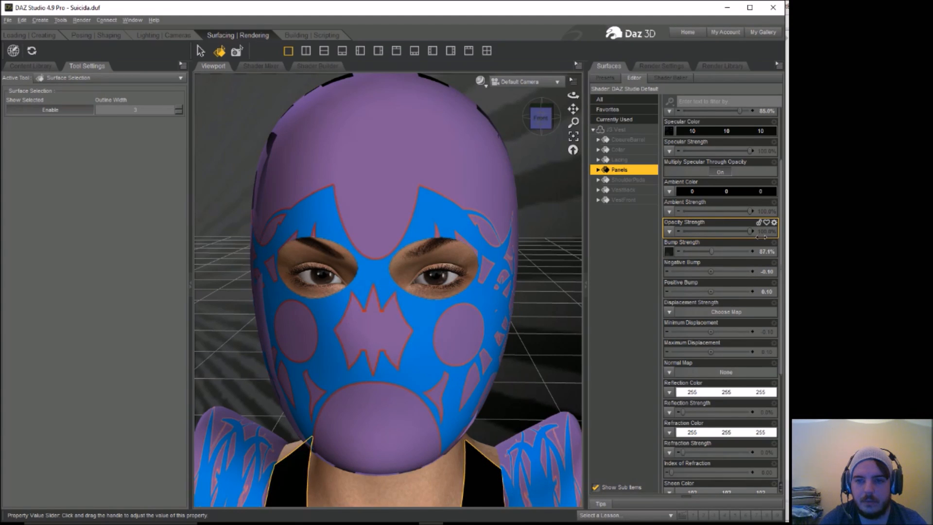
# Step: Set the Diffuse Color of the vest's Panels surface to purple (189, 45, 217)
pyautogui.scroll(2, 783, 148)
pyautogui.scroll(2, 783, 148)
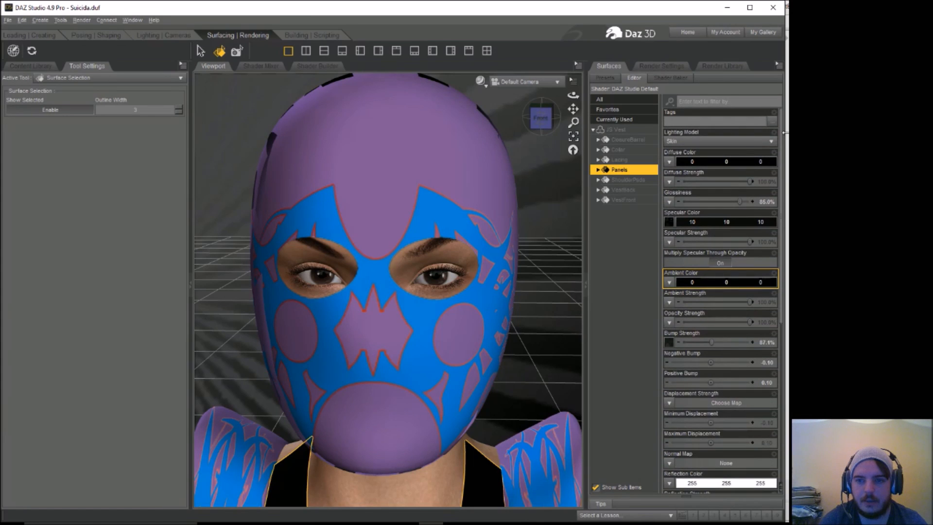
pyautogui.click(702, 162)
pyautogui.click(403, 197)
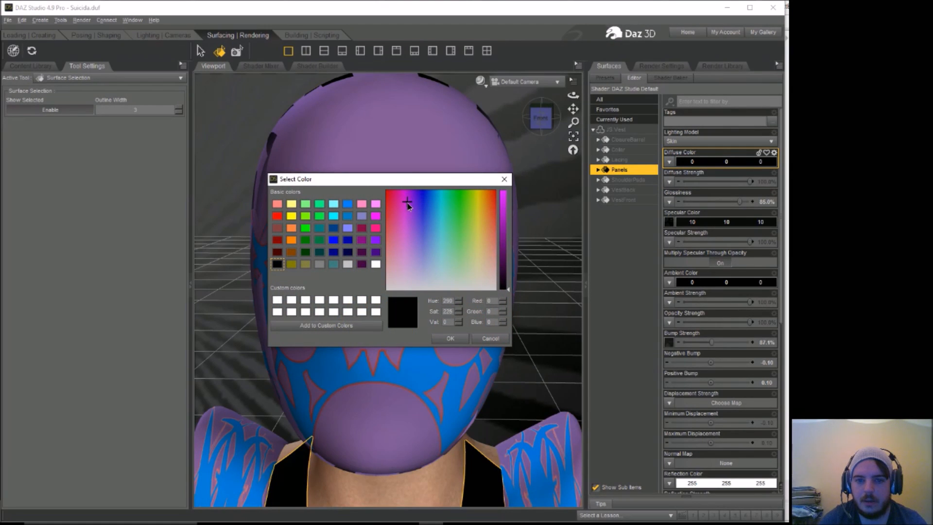
pyautogui.moveTo(405, 205); pyautogui.dragTo(407, 212)
pyautogui.click(505, 206)
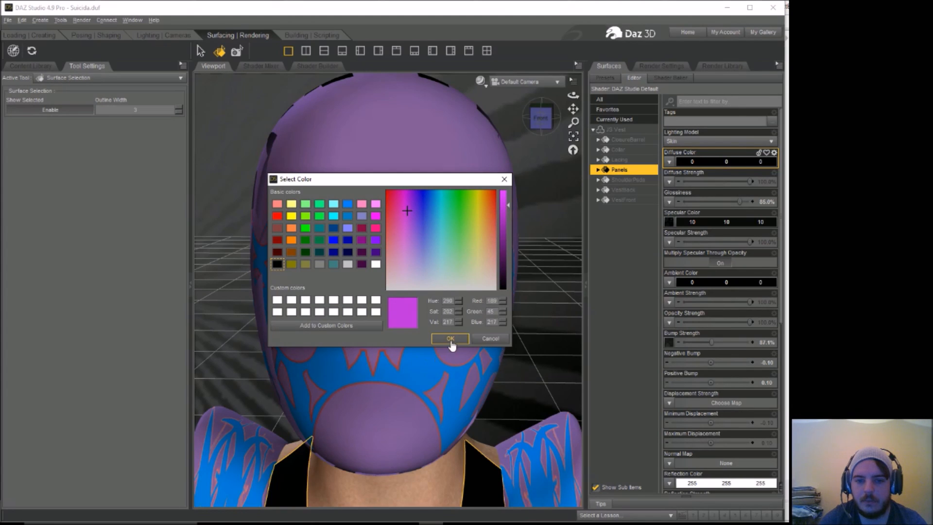
pyautogui.click(450, 338)
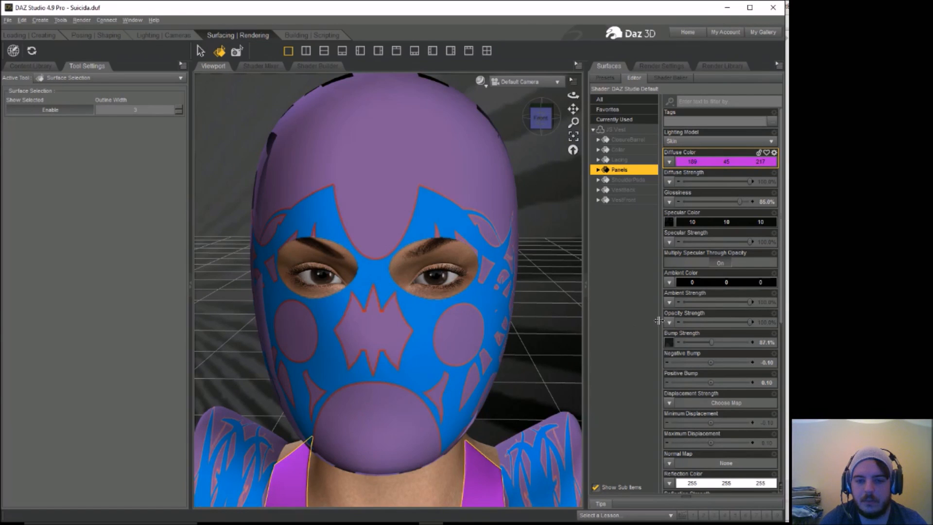
# Step: Render the scene to check the purple vest panels, and close the render without saving it
pyautogui.moveTo(574, 94); pyautogui.dragTo(572, 95)
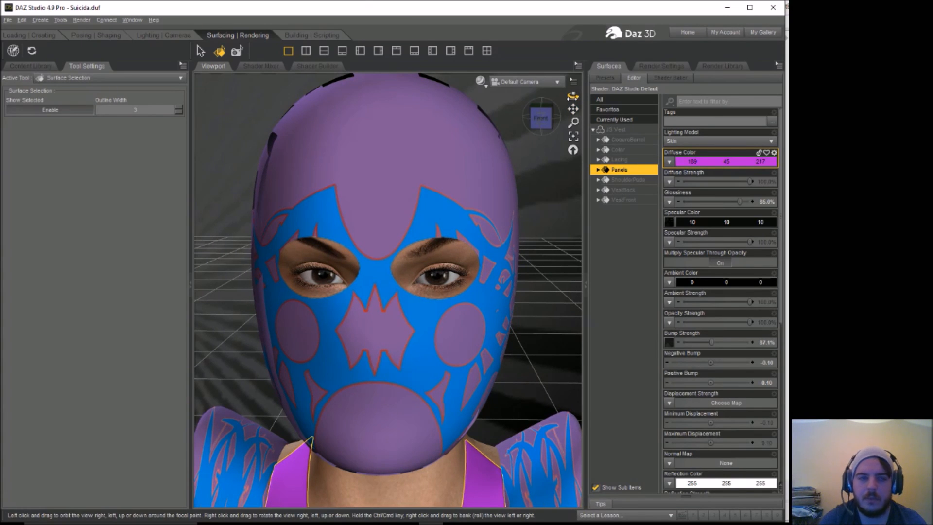
pyautogui.click(81, 20)
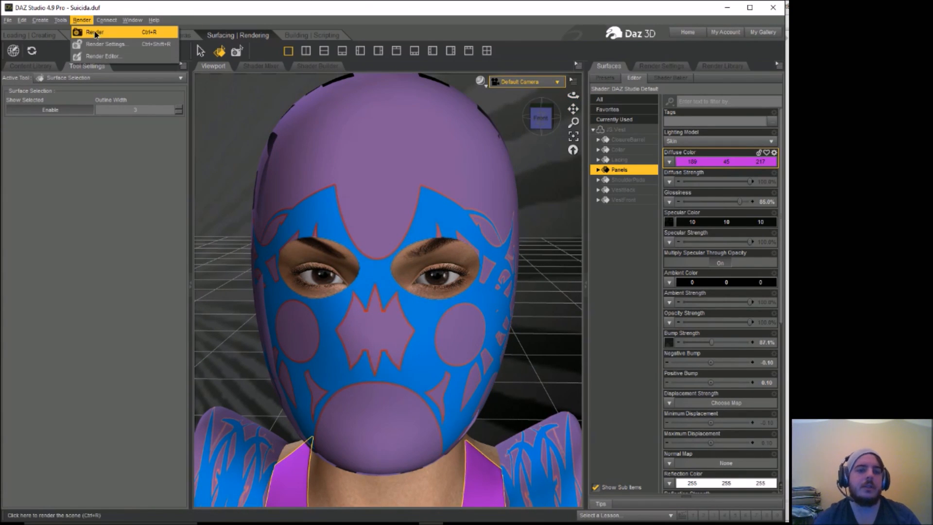
pyautogui.click(96, 33)
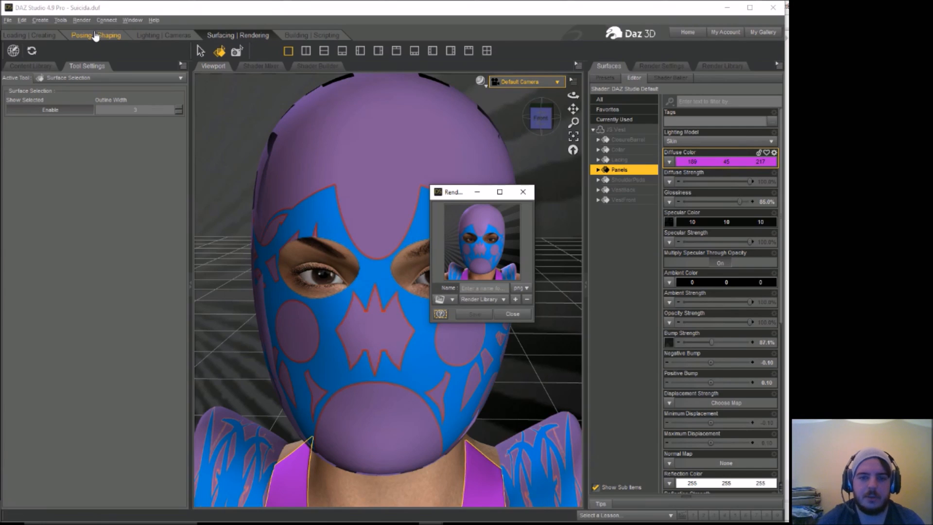
pyautogui.click(523, 192)
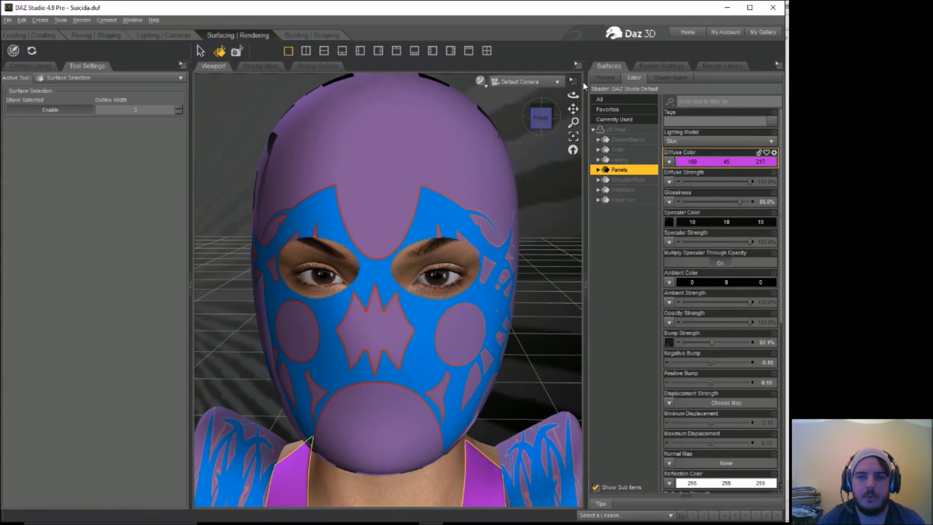
# Step: Raise the JS Vest on the figure by setting its Y Translate to 2.52
pyautogui.moveTo(574, 96)
pyautogui.mouseDown()
pyautogui.moveTo(575, 74)
pyautogui.moveTo(575, 96)
pyautogui.mouseUp()
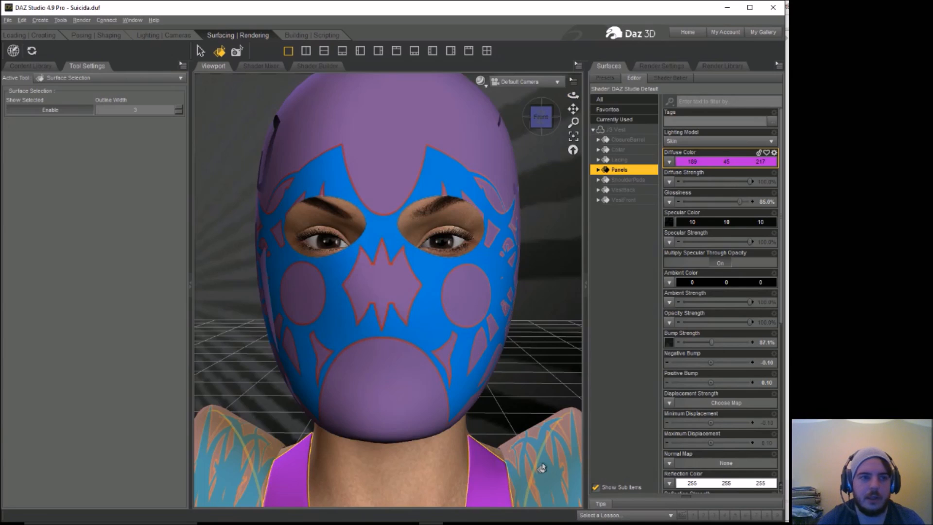
pyautogui.click(99, 35)
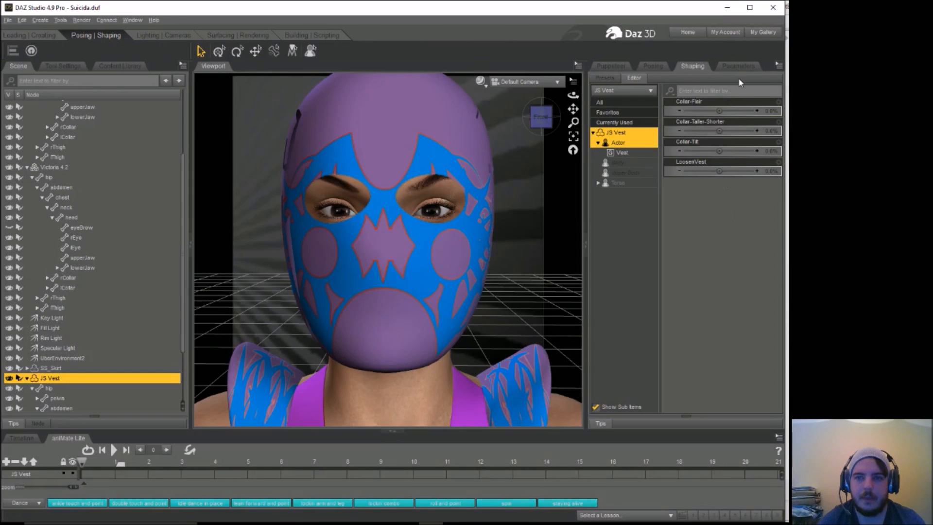
pyautogui.click(653, 65)
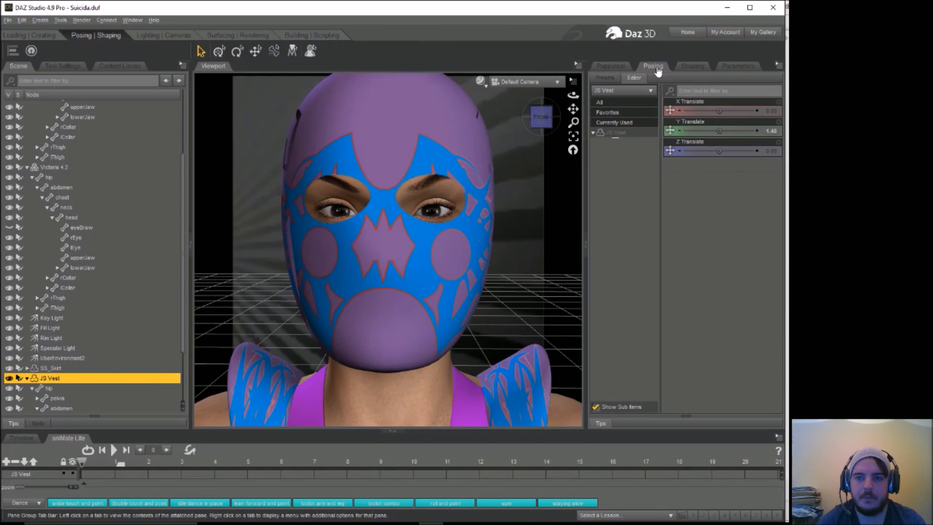
pyautogui.moveTo(718, 132); pyautogui.dragTo(721, 132)
pyautogui.moveTo(573, 95); pyautogui.dragTo(573, 96)
pyautogui.moveTo(719, 131); pyautogui.dragTo(722, 130)
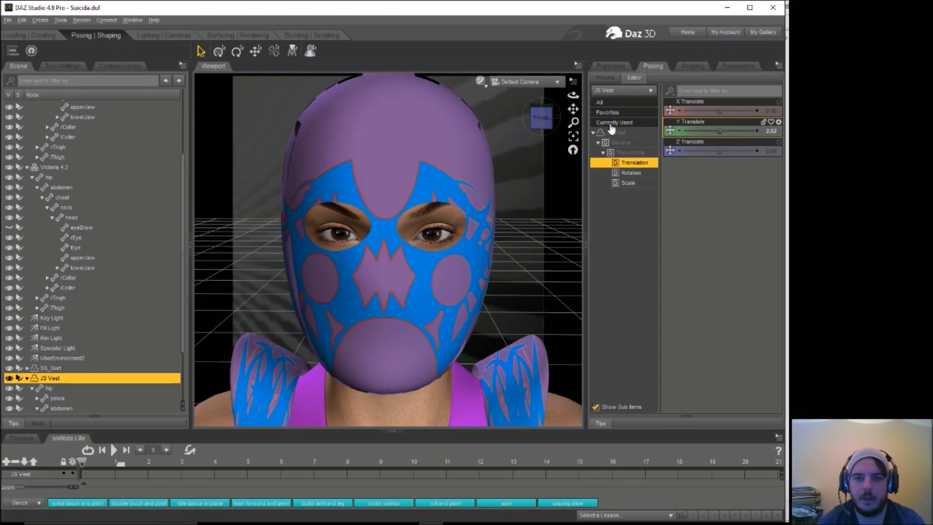
# Step: Render the scene with the raised vest, and close the render window without saving it
pyautogui.click(82, 20)
pyautogui.click(90, 32)
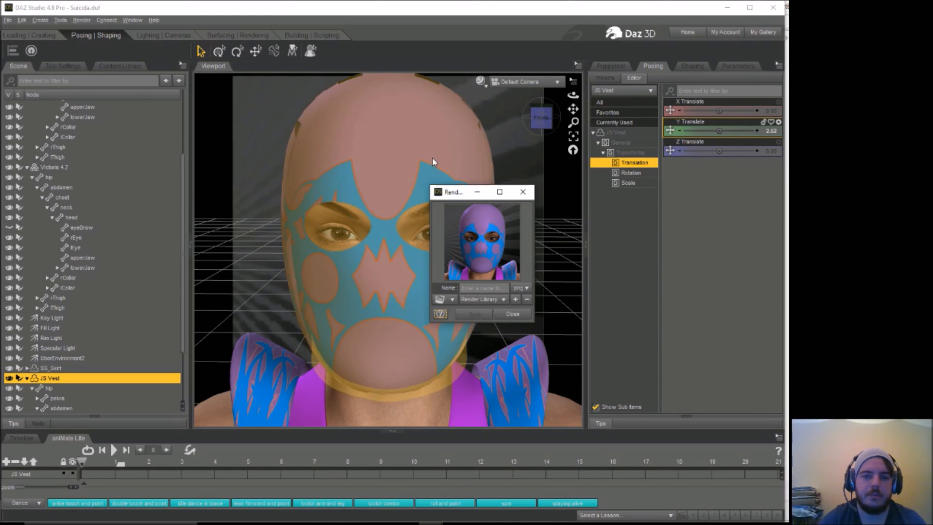
pyautogui.click(524, 193)
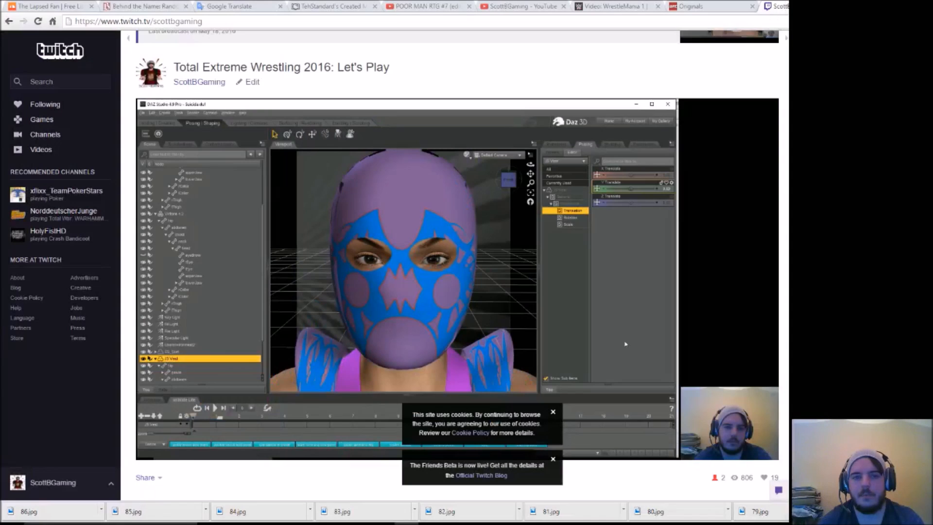
# Step: In Google Translate in the browser, translate "princess" and "princess pain" from English to Spanish
pyautogui.click(148, 9)
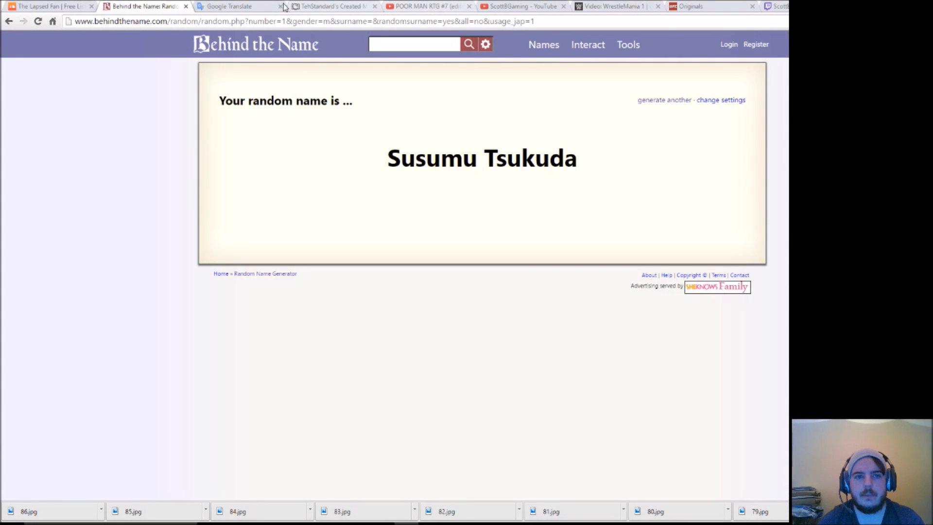
pyautogui.click(249, 6)
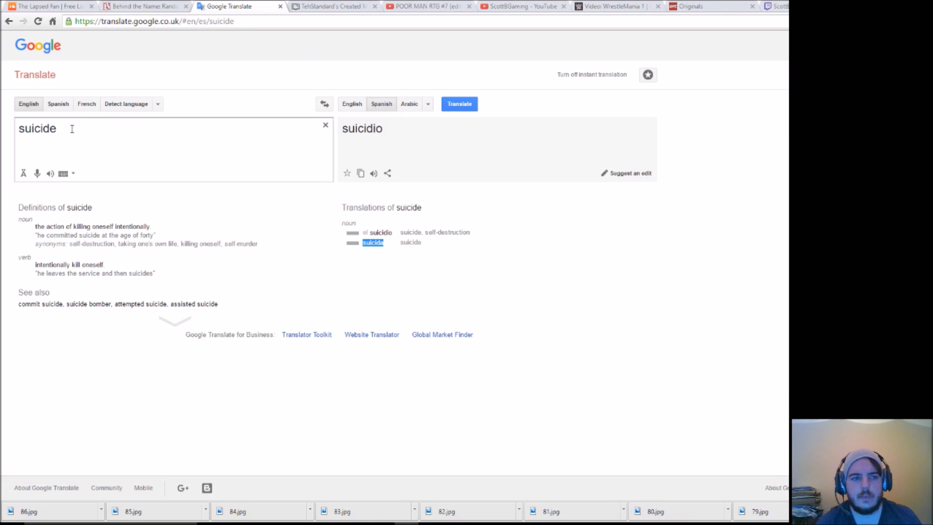
pyautogui.moveTo(72, 129); pyautogui.dragTo(18, 127)
pyautogui.write('princess')
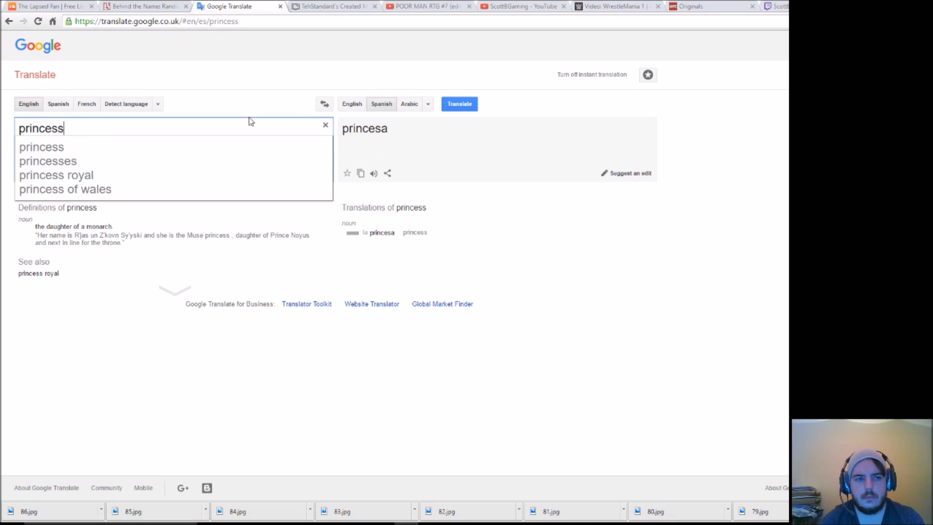
pyautogui.write('pain')
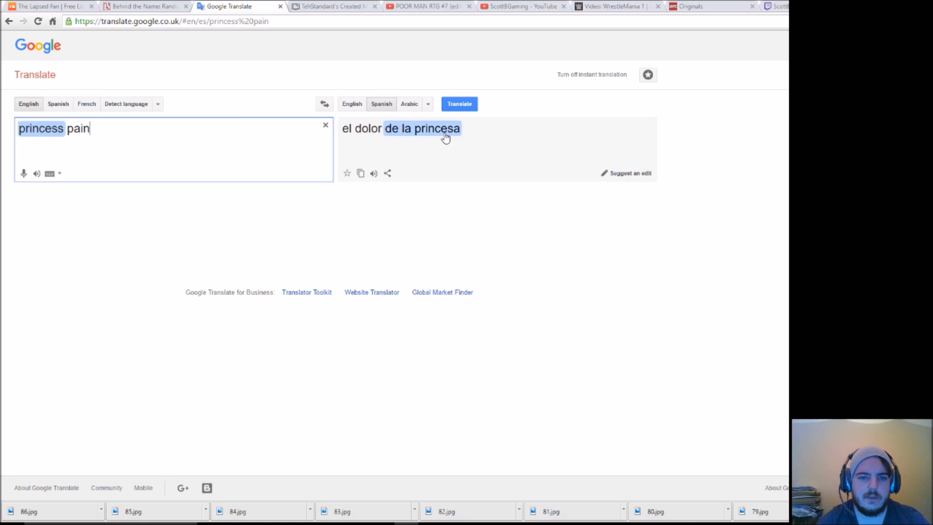
# Step: Replace the source text with "pain" and look up its Spanish translations
pyautogui.moveTo(93, 128); pyautogui.dragTo(5, 124)
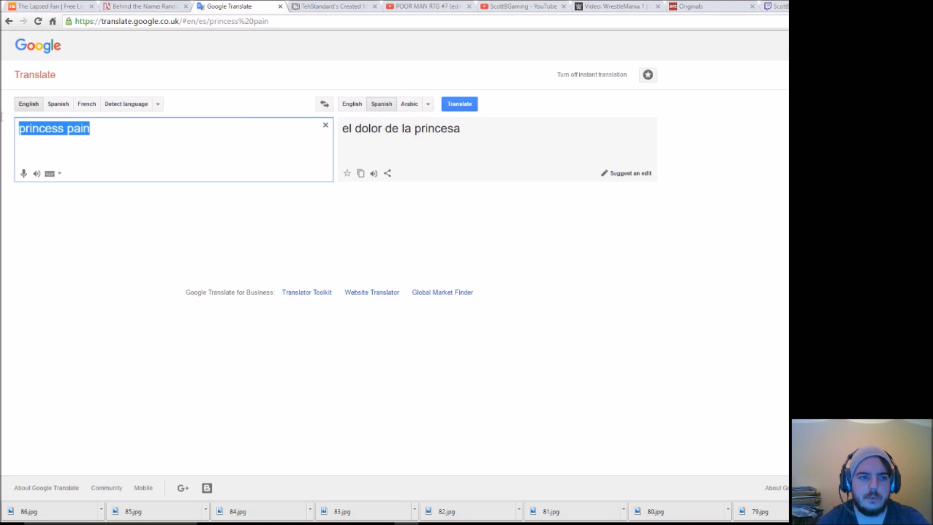
pyautogui.write('pain')
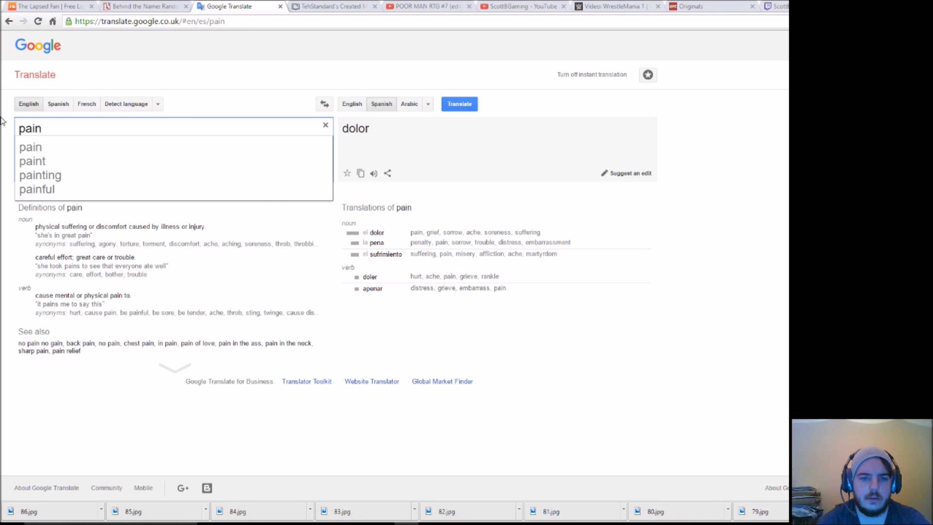
pyautogui.press('BackSpace')
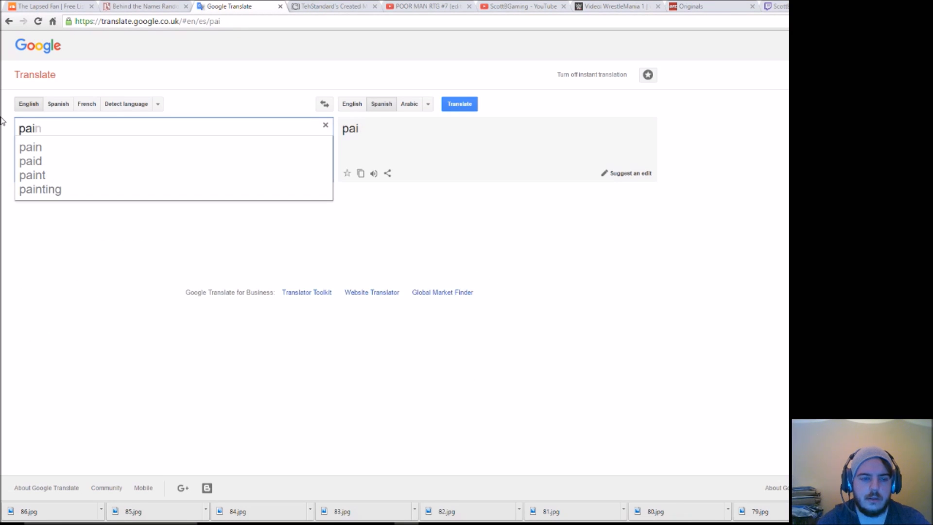
pyautogui.write('n')
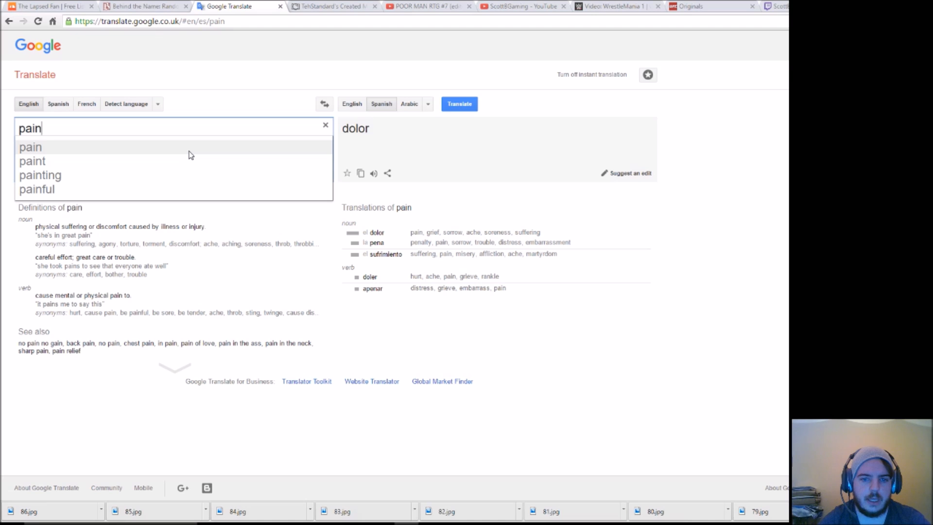
# Step: Translate "princess" into Spanish and copy the noun translation "la princesa"
pyautogui.doubleClick(42, 129)
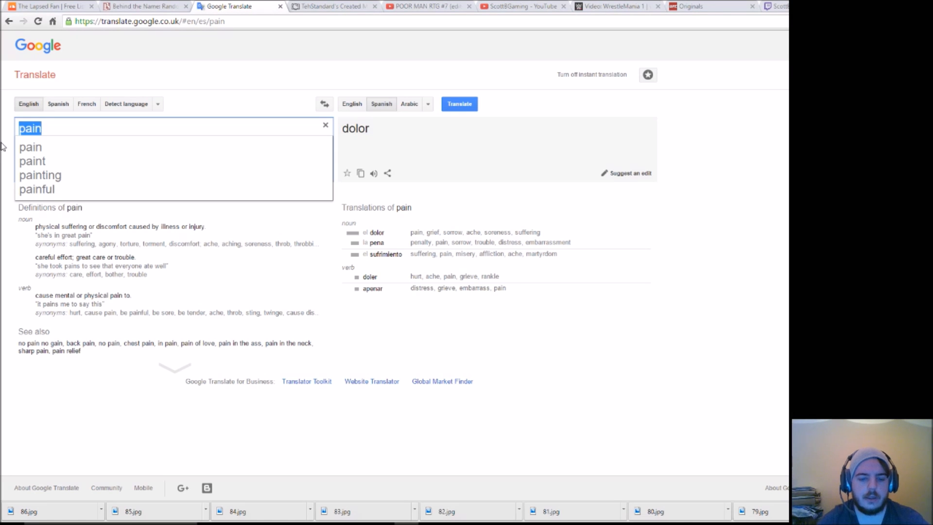
pyautogui.write('princess')
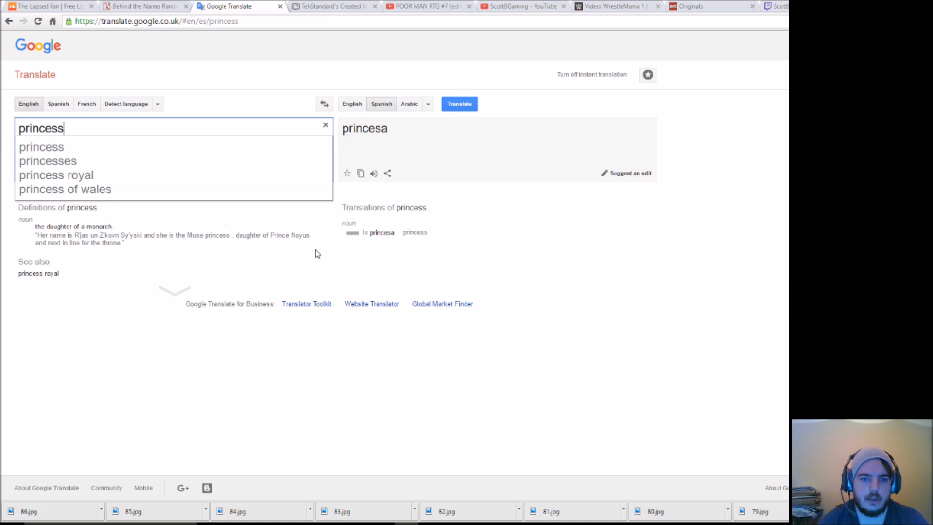
pyautogui.moveTo(397, 238); pyautogui.dragTo(363, 235)
pyautogui.rightClick(364, 235)
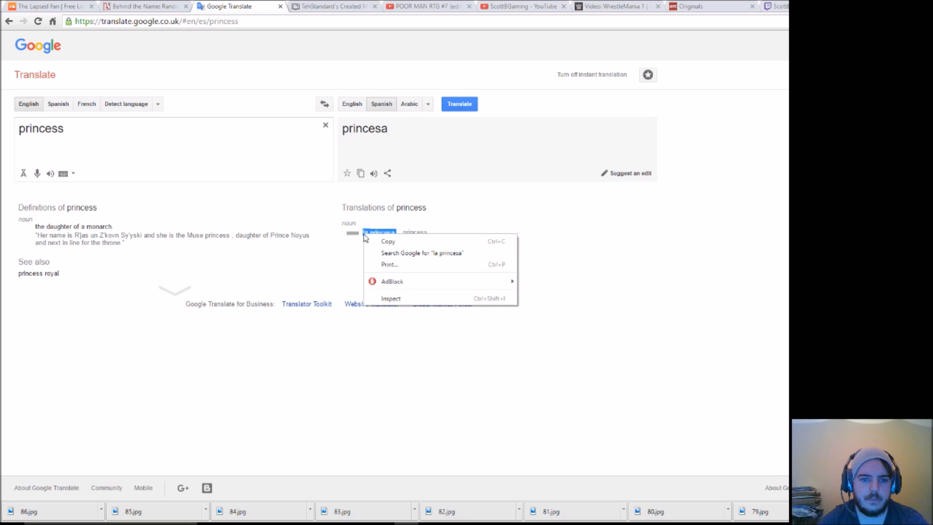
pyautogui.click(398, 242)
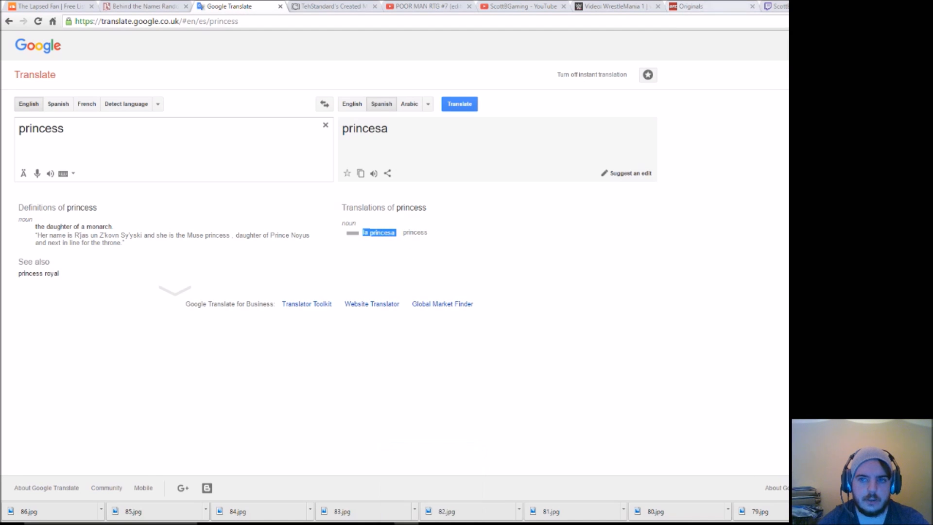
# Step: Check the Twitch channel page and the streaming software's window, and switch back to DAZ Studio
pyautogui.click(777, 7)
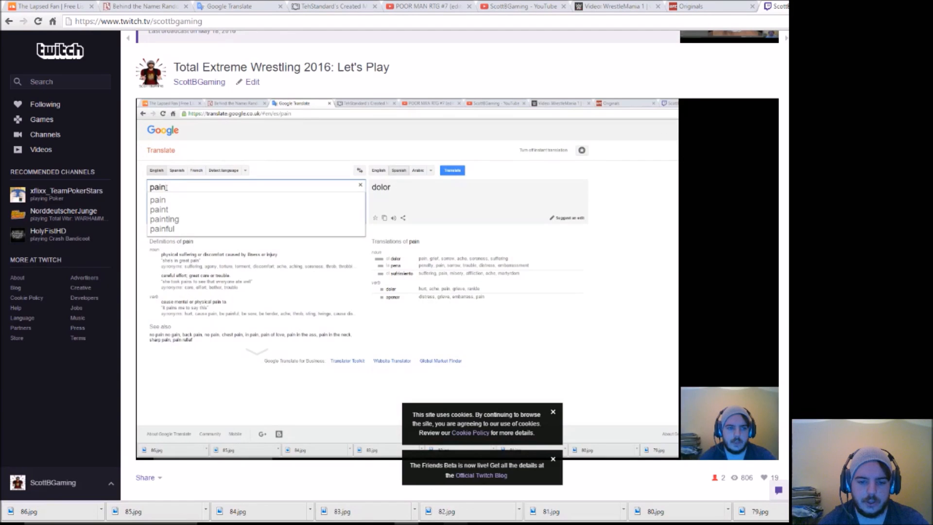
pyautogui.click(456, 523)
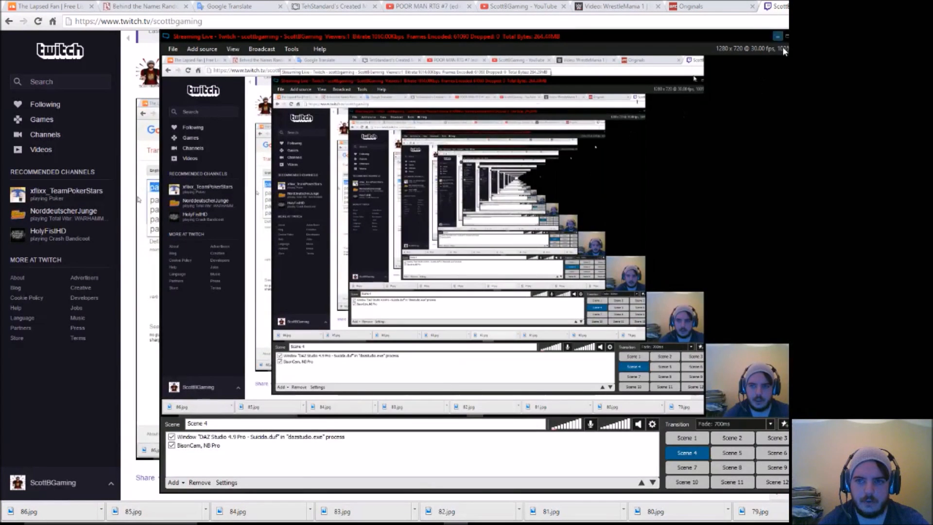
pyautogui.click(778, 38)
pyautogui.click(431, 523)
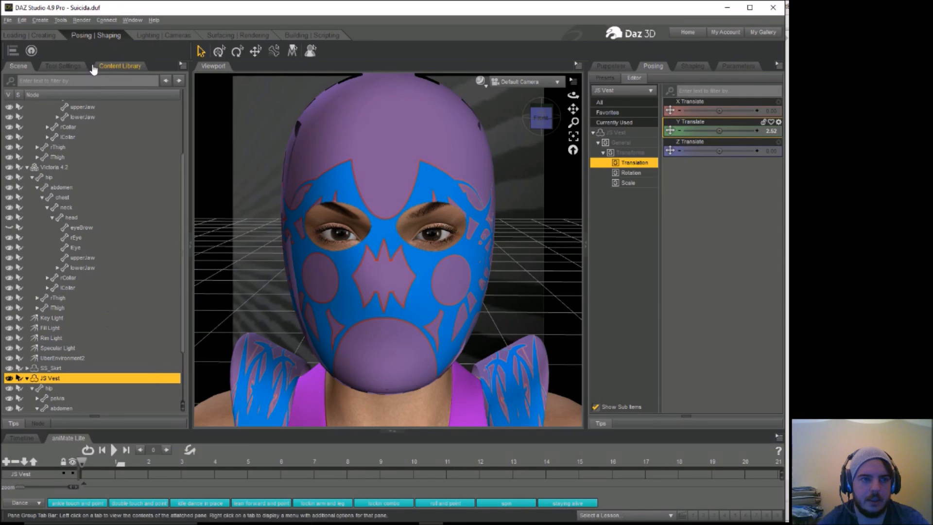
# Step: Select Render 10, the latest purple and blue mask render, in the Render Editor and start saving it as an image
pyautogui.click(81, 20)
pyautogui.click(102, 57)
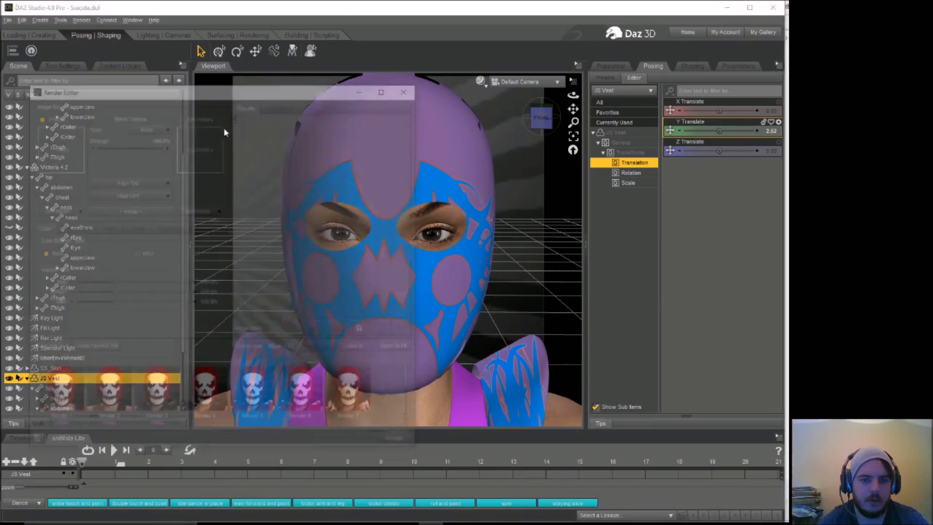
pyautogui.scroll(-2, 412, 400)
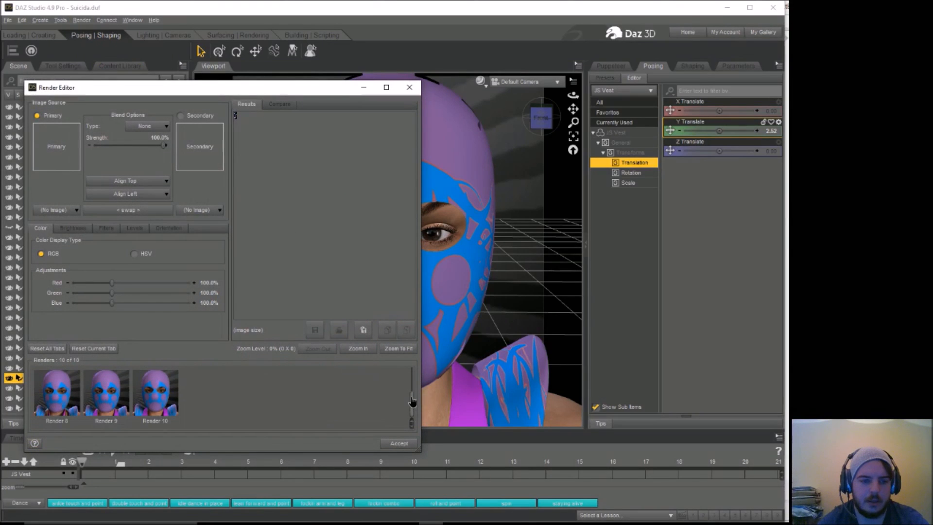
pyautogui.scroll(2, 370, 384)
pyautogui.click(354, 388)
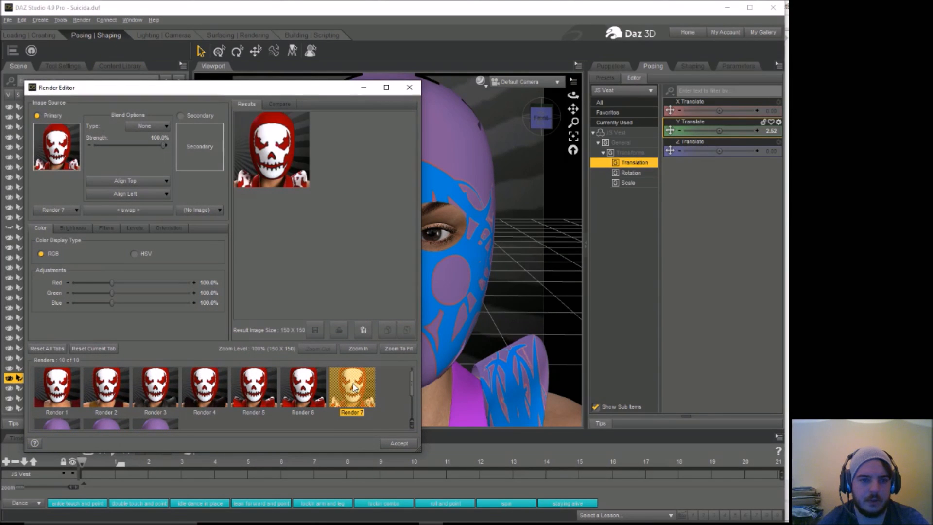
pyautogui.click(151, 423)
pyautogui.rightClick(151, 423)
pyautogui.click(179, 450)
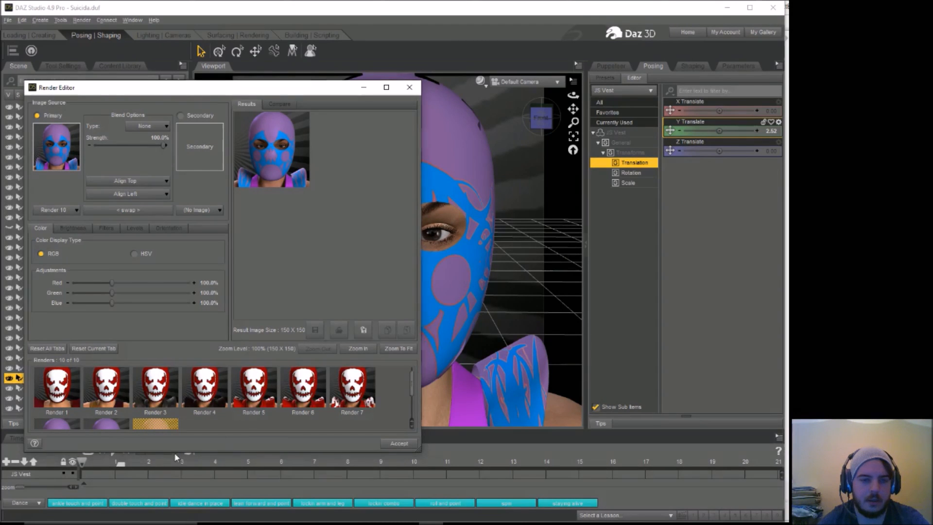
# Step: Enter "001 la princesa pena" as the image's file name in the London-Verse folder
pyautogui.write('001')
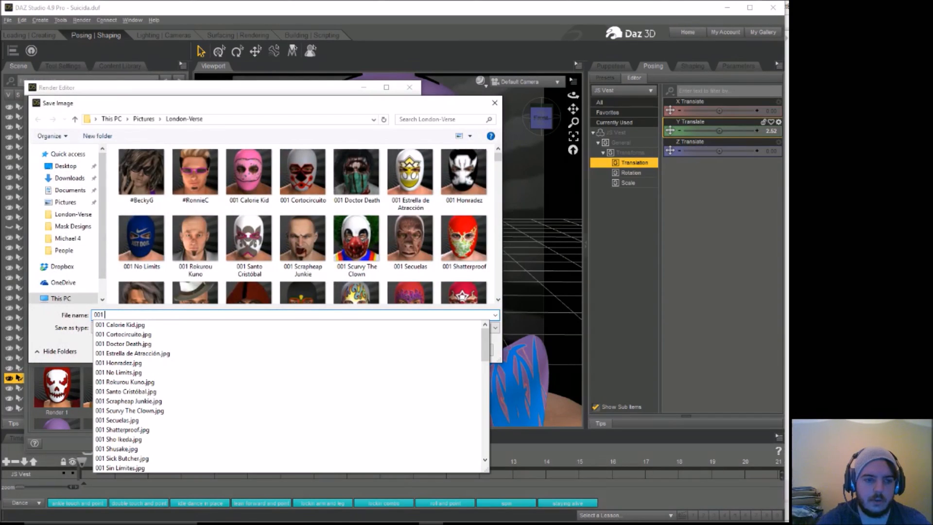
pyautogui.rightClick(176, 317)
pyautogui.click(198, 357)
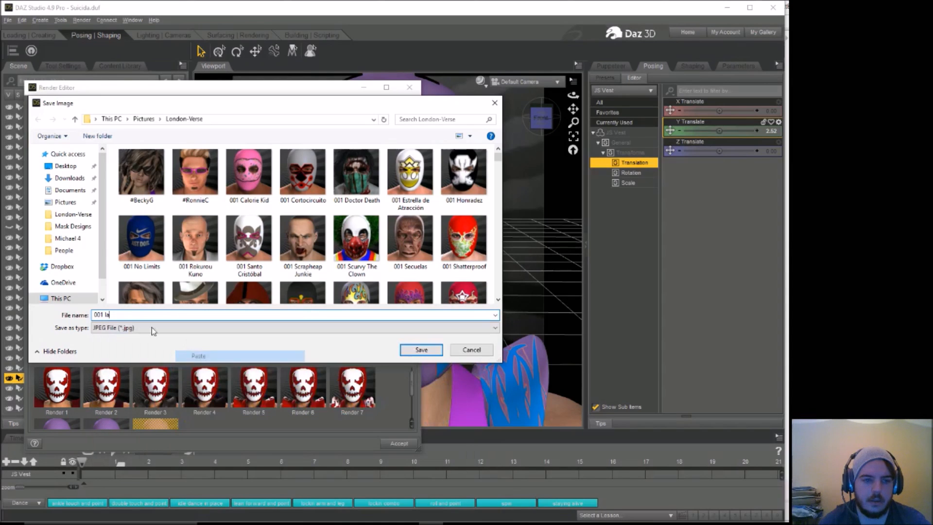
pyautogui.write('princesa pena')
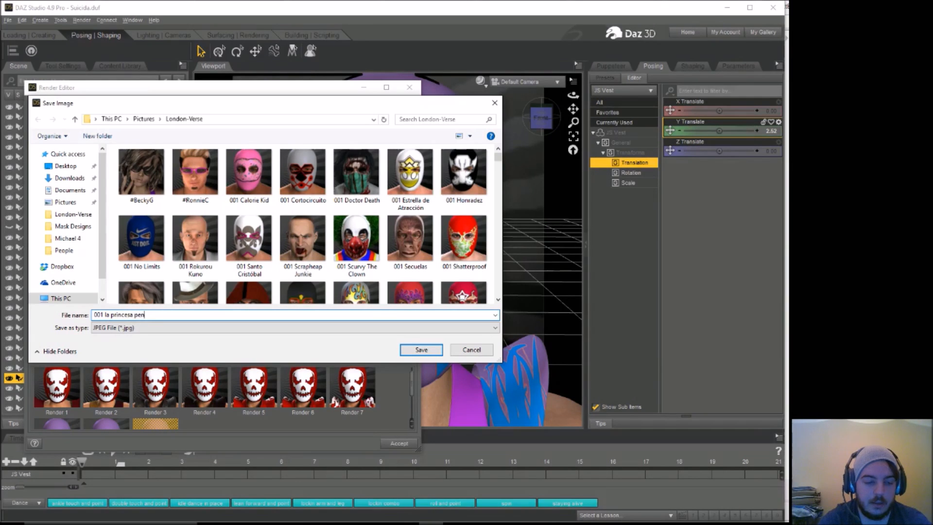
# Step: Capitalize the words in the image's file name to read "001 La Princesa Pena"
pyautogui.click(138, 317)
pyautogui.press('BackSpace')
pyautogui.write('Pena')
pyautogui.click(113, 315)
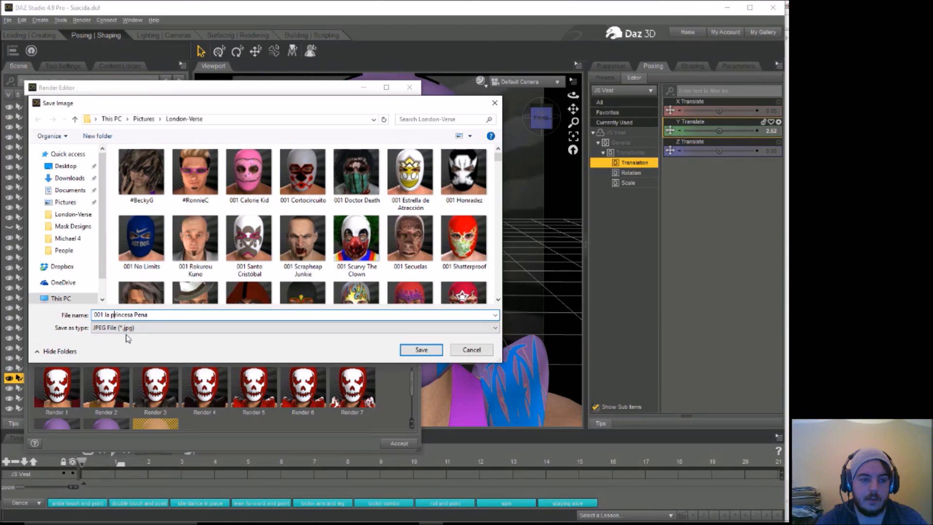
pyautogui.press('BackSpace')
pyautogui.write('Pr')
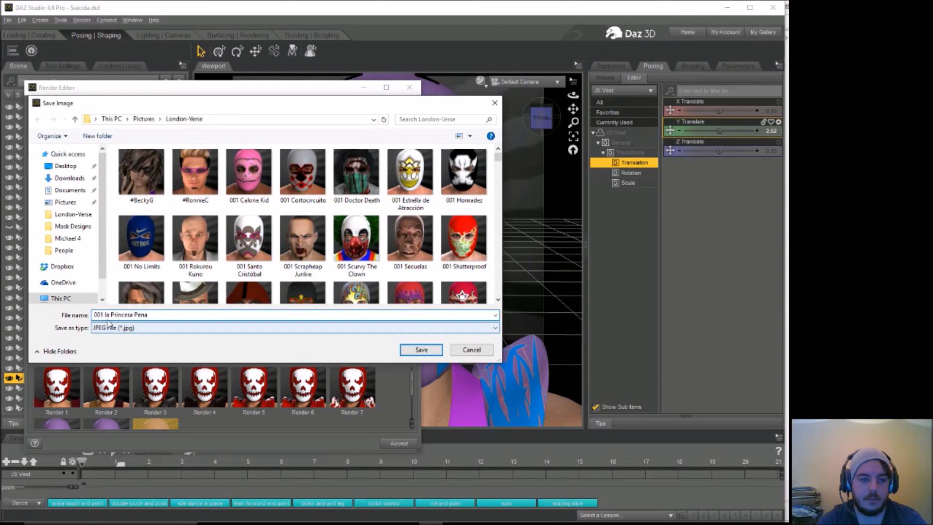
pyautogui.press('Left')
pyautogui.press('Left')
pyautogui.press('Left')
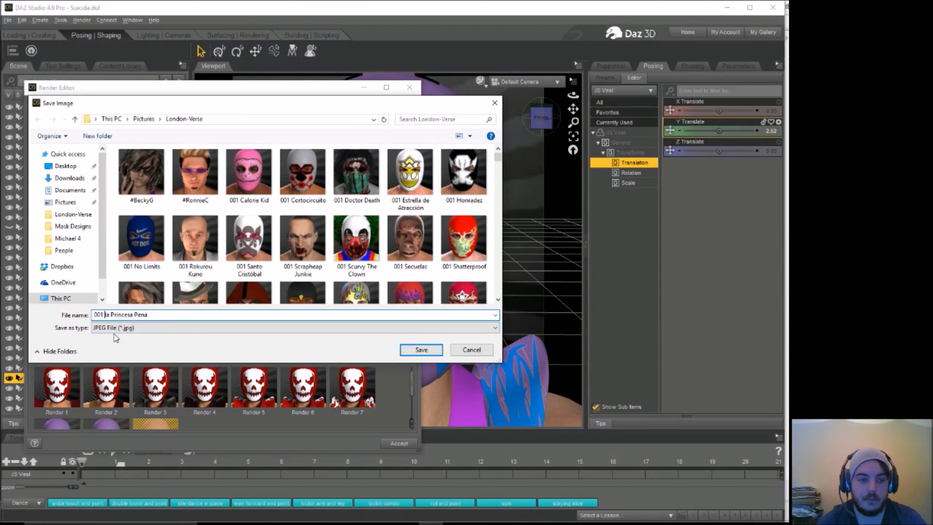
pyautogui.press('BackSpace')
pyautogui.write('L')
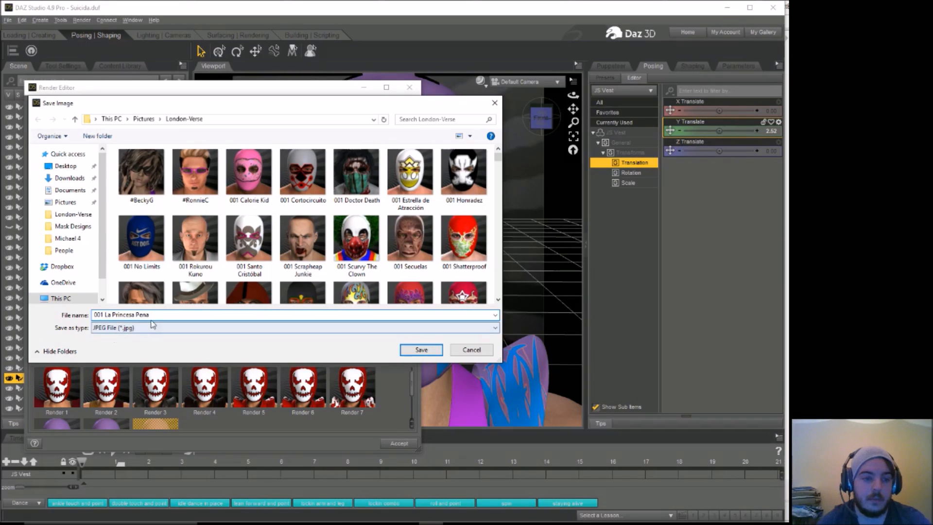
# Step: Copy "La Princesa Pena" from the file name, save the JPEG image, and close the Render Editor
pyautogui.moveTo(150, 315); pyautogui.dragTo(104, 315)
pyautogui.rightClick(107, 315)
pyautogui.click(131, 348)
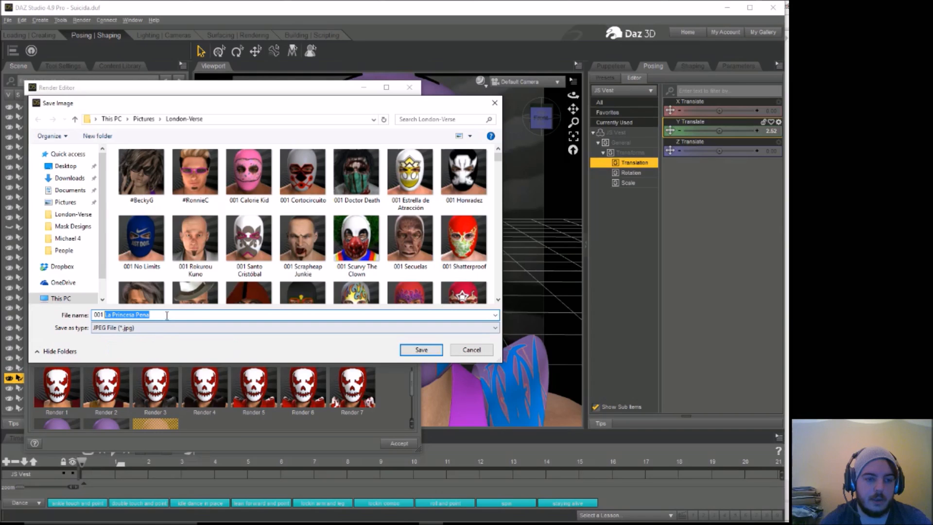
pyautogui.click(420, 350)
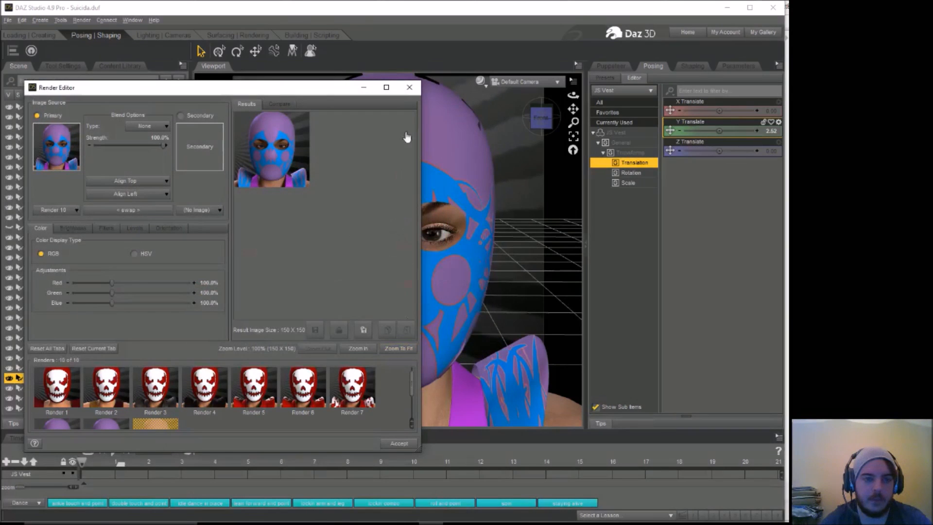
pyautogui.click(409, 88)
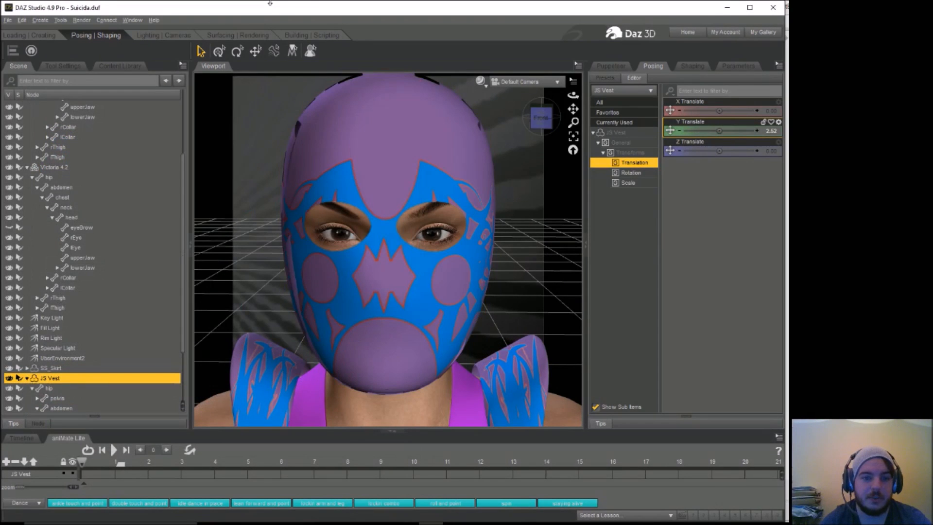
# Step: Save the scene as a new DSON file named "La Princesa Pena" in the Michael 4 folder
pyautogui.click(81, 21)
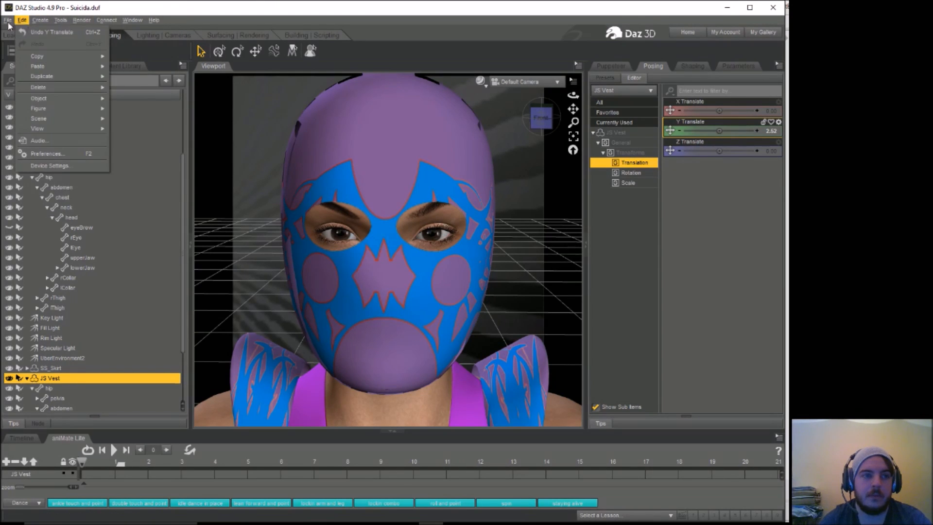
pyautogui.moveTo(11, 21)
pyautogui.moveTo(38, 91)
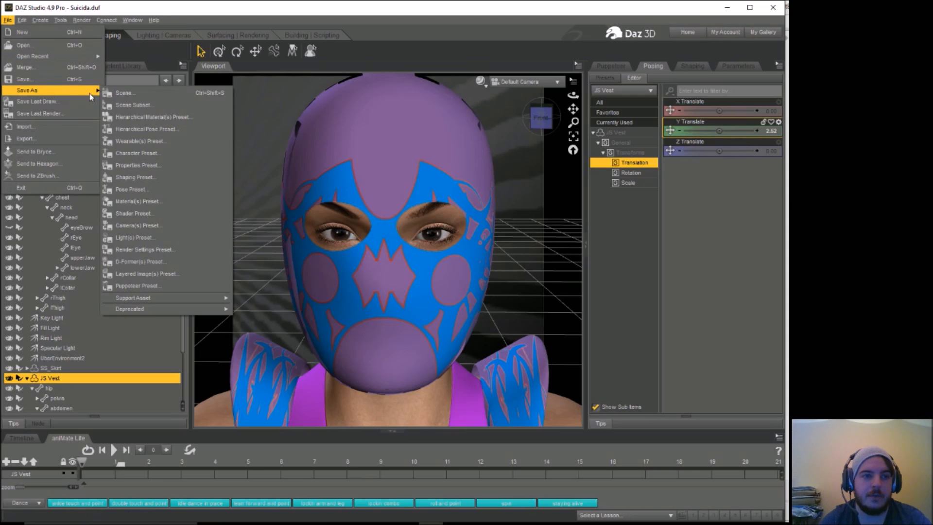
pyautogui.click(128, 91)
pyautogui.rightClick(295, 233)
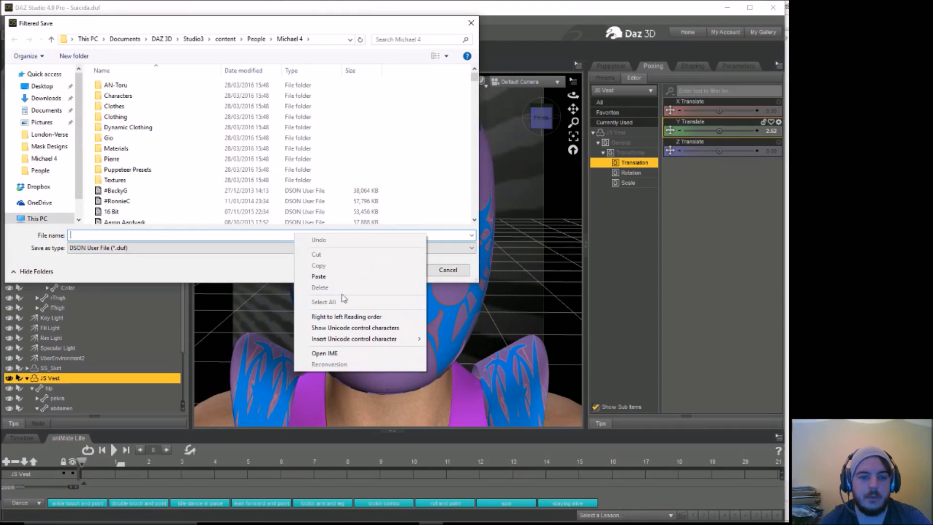
pyautogui.click(313, 273)
pyautogui.click(393, 269)
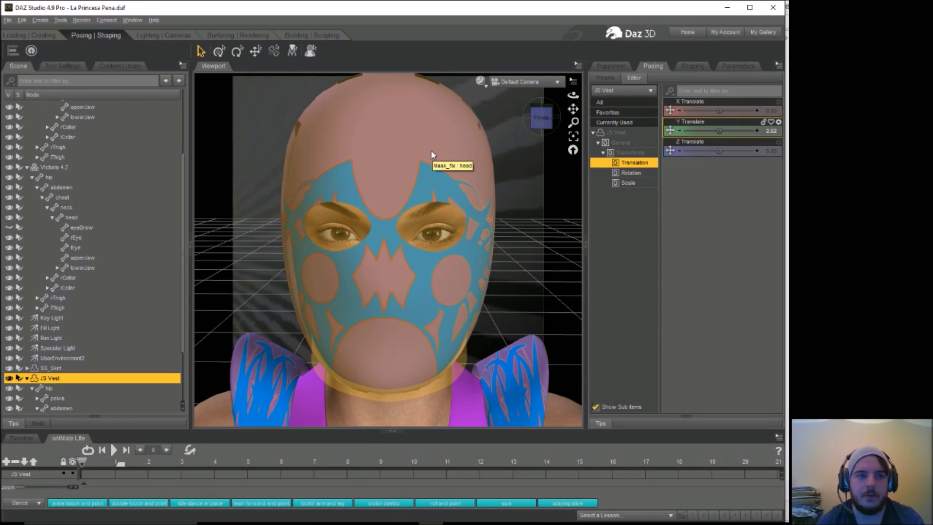
# Step: Remove the JS Vest with its shoulder pads from the scene
pyautogui.click(520, 389)
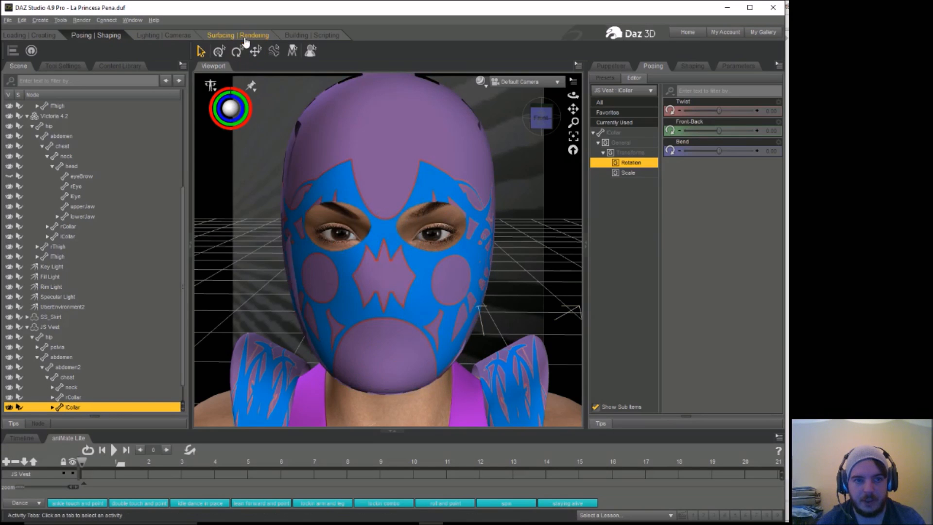
pyautogui.click(243, 36)
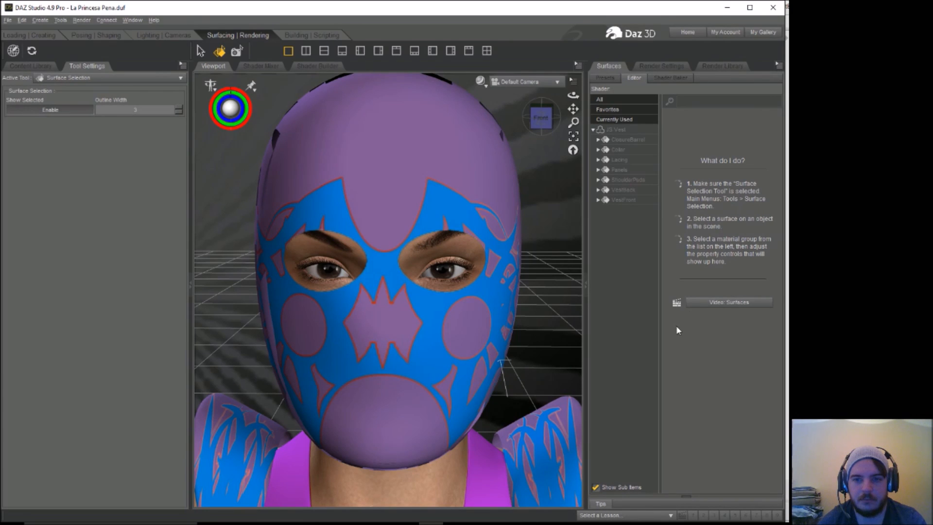
pyautogui.click(540, 432)
pyautogui.press('Delete')
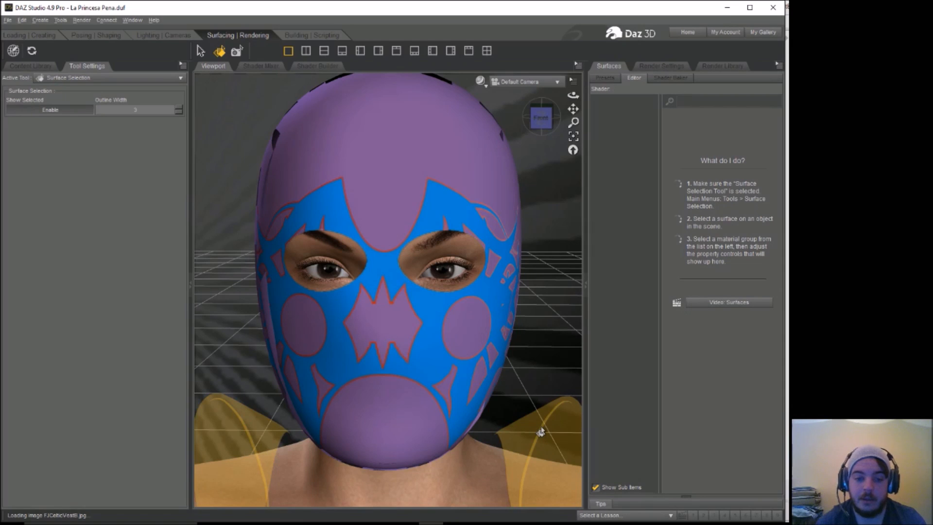
# Step: Apply image 83 from the Mask Designs folder as the diffuse color map of the mask's basemesh surface
pyautogui.click(397, 165)
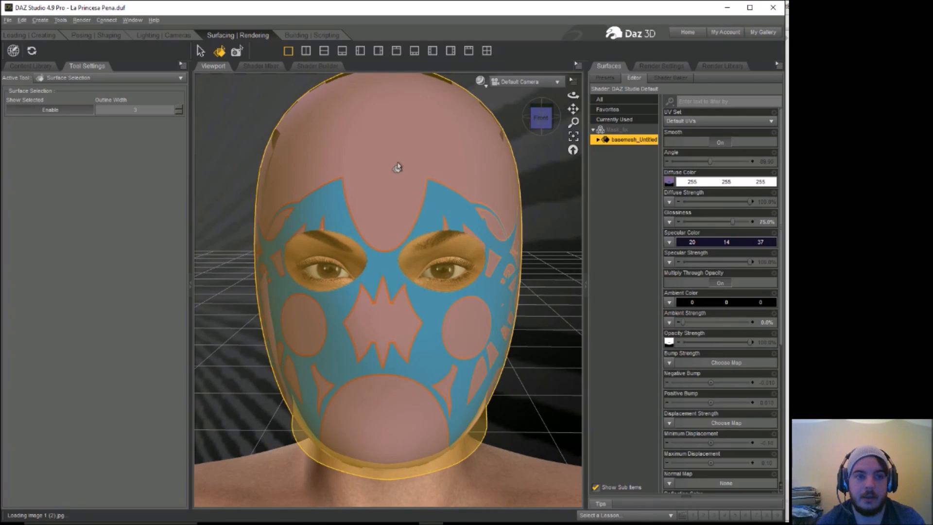
pyautogui.click(669, 181)
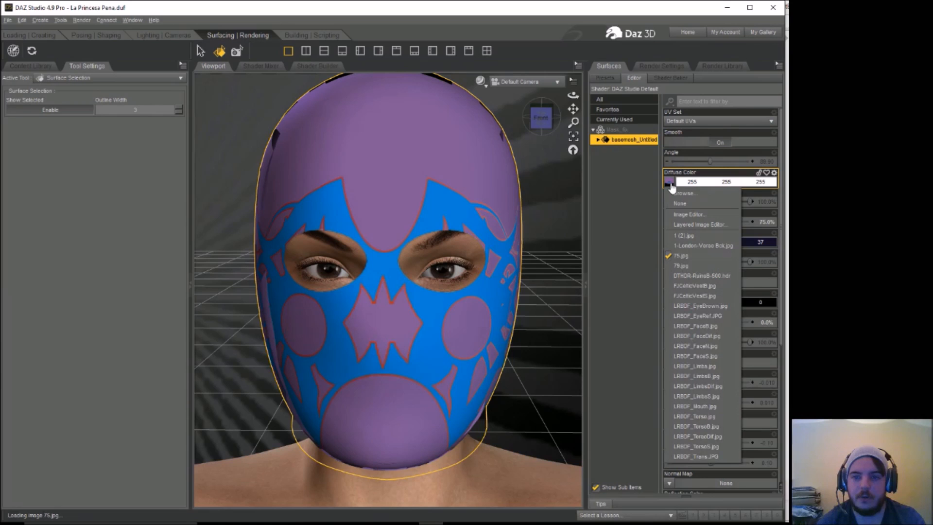
pyautogui.click(677, 193)
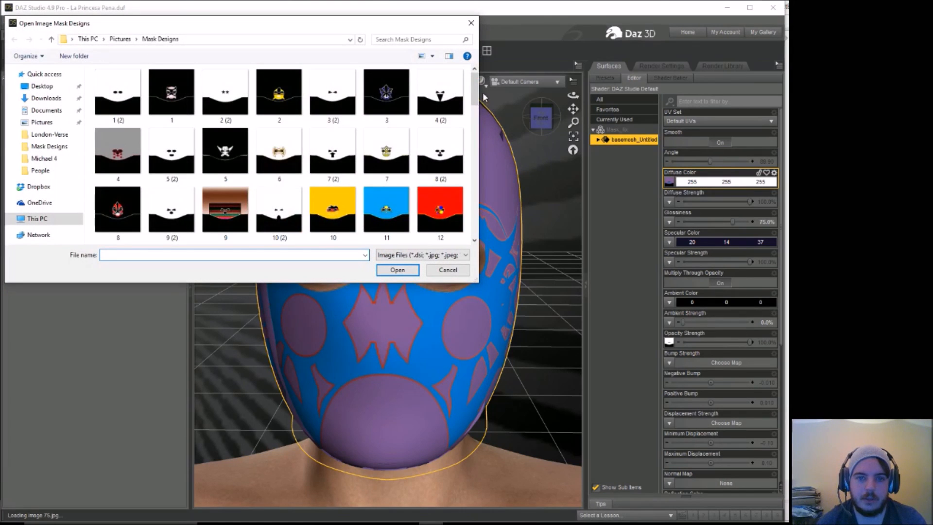
pyautogui.moveTo(476, 91); pyautogui.dragTo(473, 208)
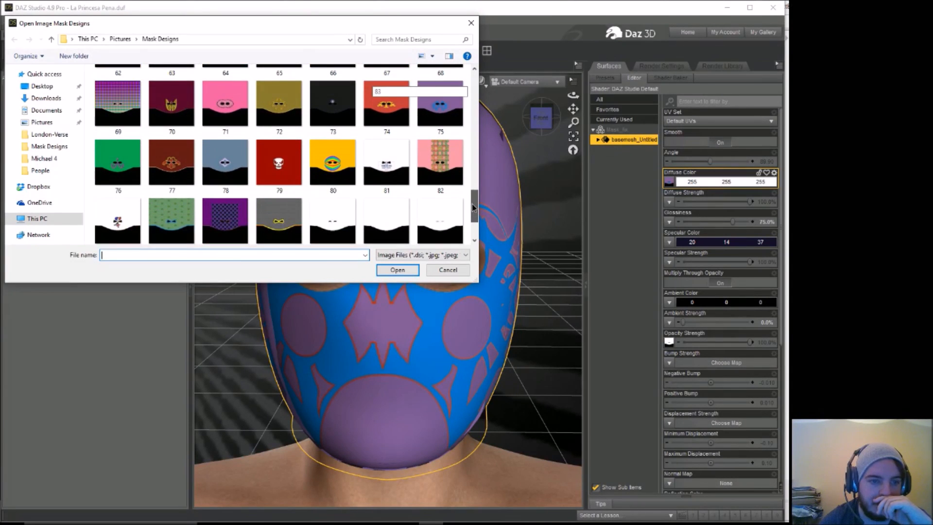
pyautogui.click(118, 220)
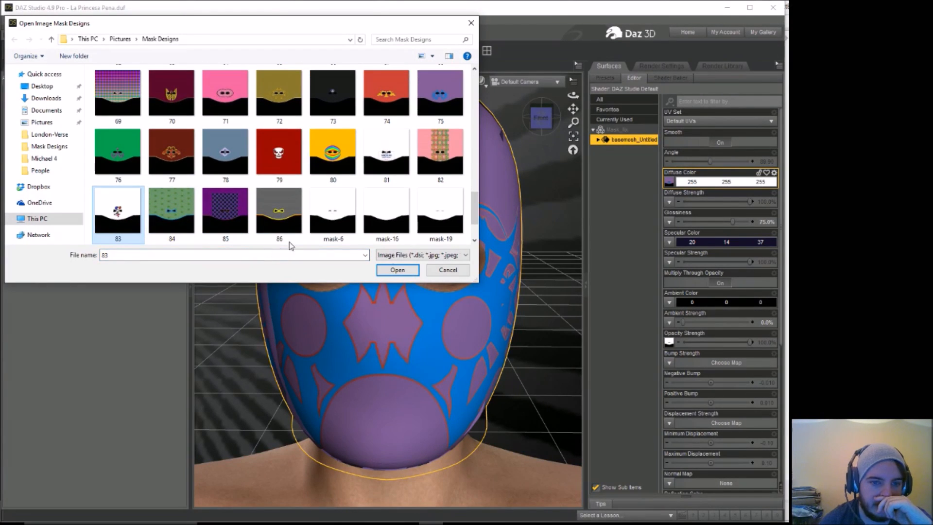
pyautogui.click(398, 270)
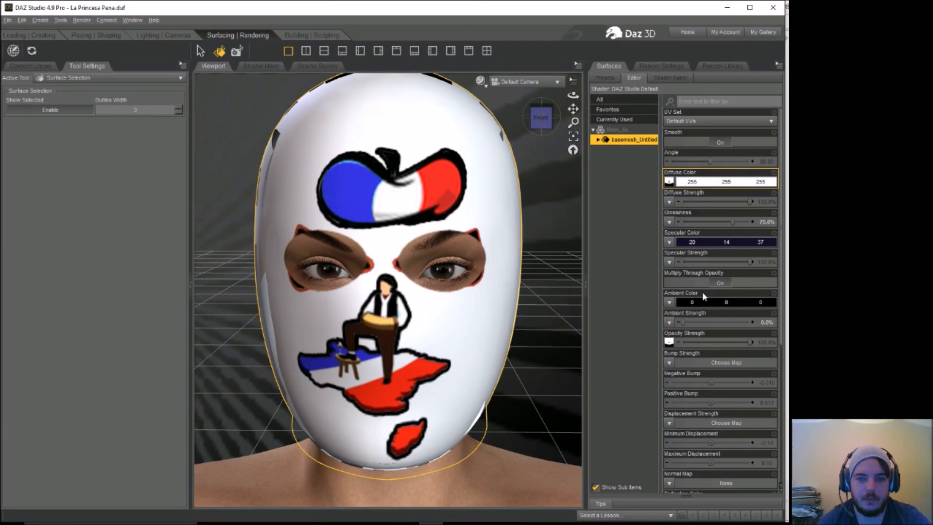
# Step: Set the mask's opacity strength map to image "3 (2)" from the Mask Designs folder
pyautogui.click(670, 342)
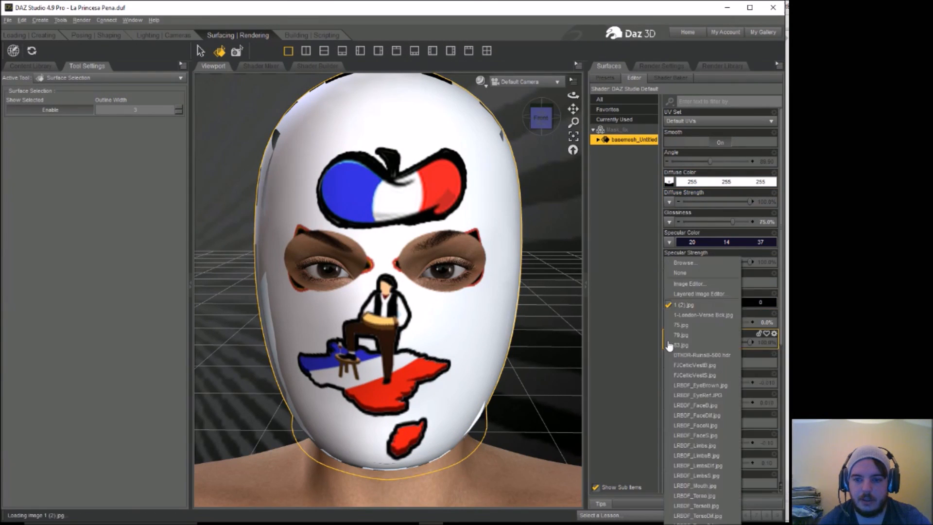
pyautogui.click(690, 262)
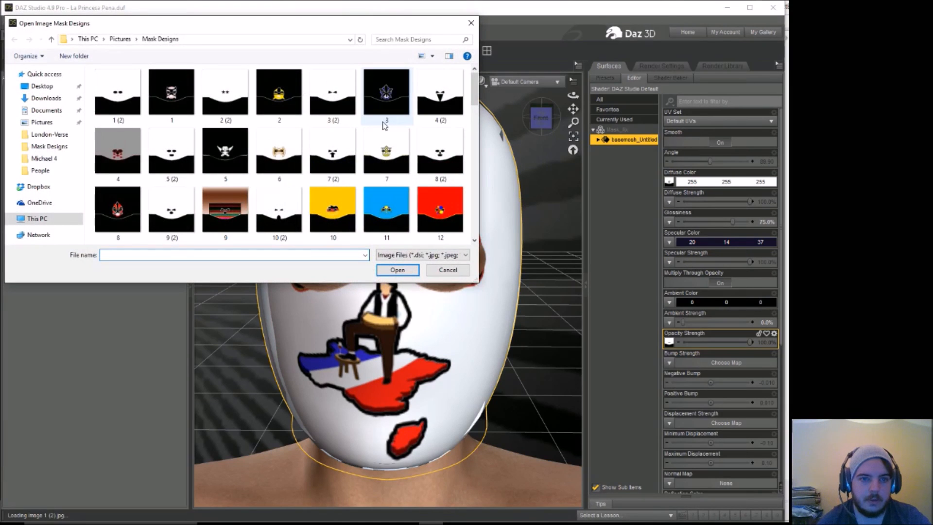
pyautogui.click(333, 95)
pyautogui.click(398, 271)
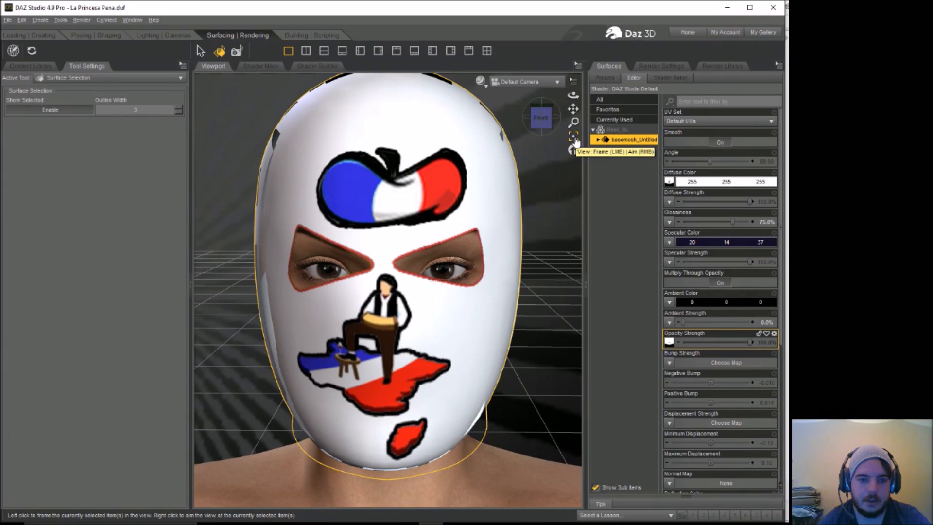
pyautogui.moveTo(574, 96); pyautogui.dragTo(571, 99)
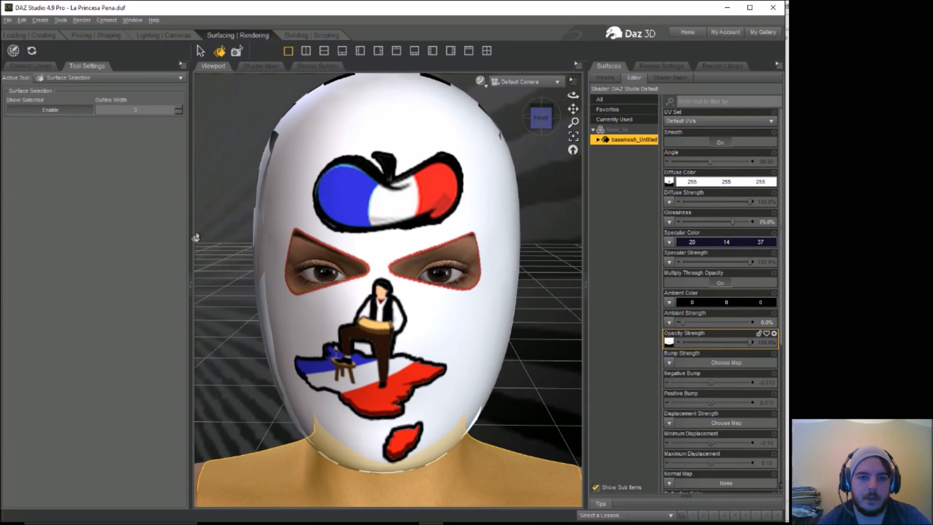
# Step: Open the AprilLyon folder within AprilYSH in the Studio3 Figures content
pyautogui.click(30, 35)
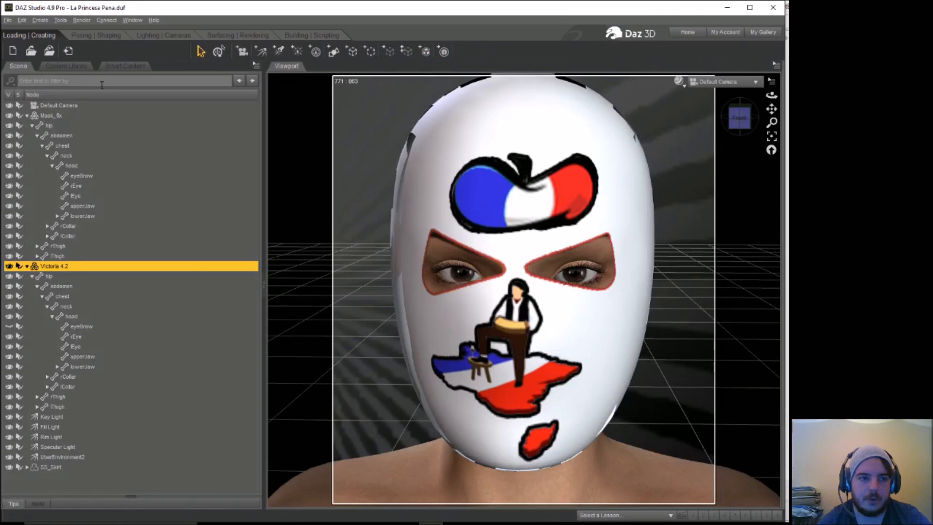
pyautogui.click(66, 66)
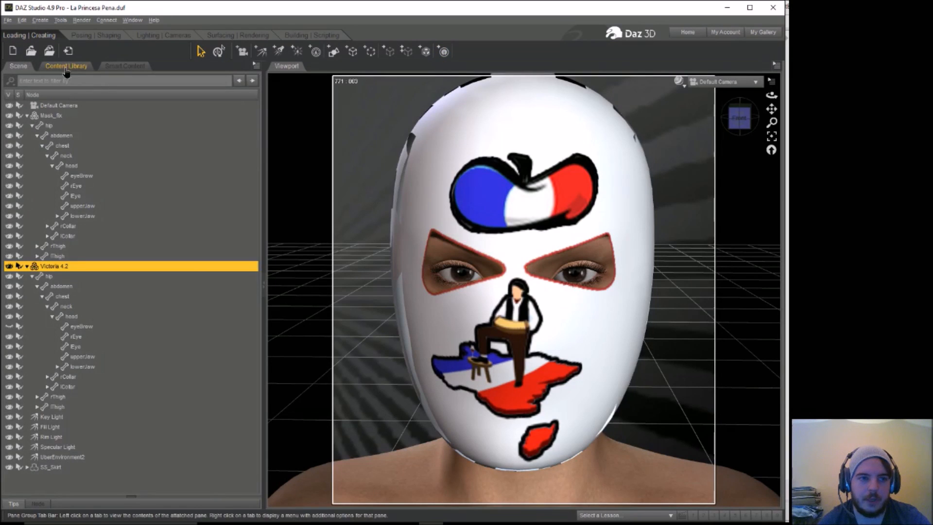
pyautogui.moveTo(194, 163); pyautogui.dragTo(72, 168)
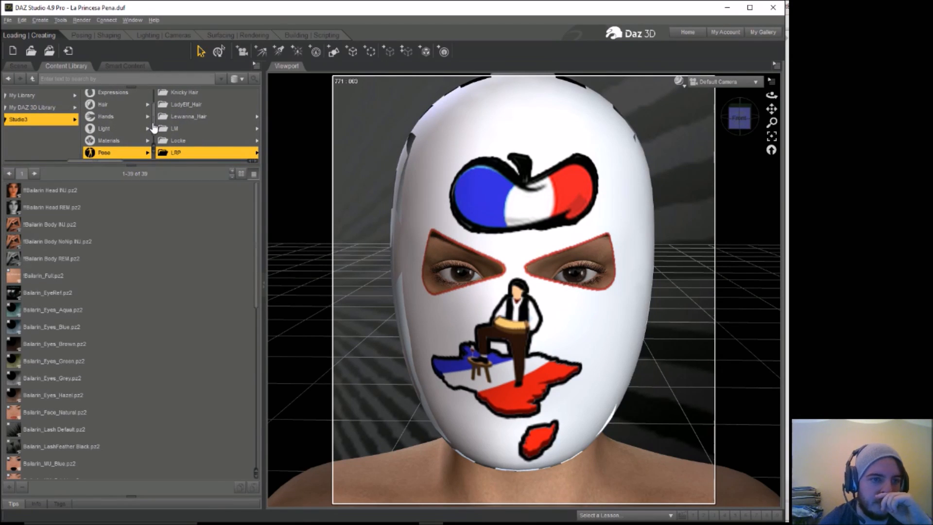
pyautogui.scroll(-1, 153, 129)
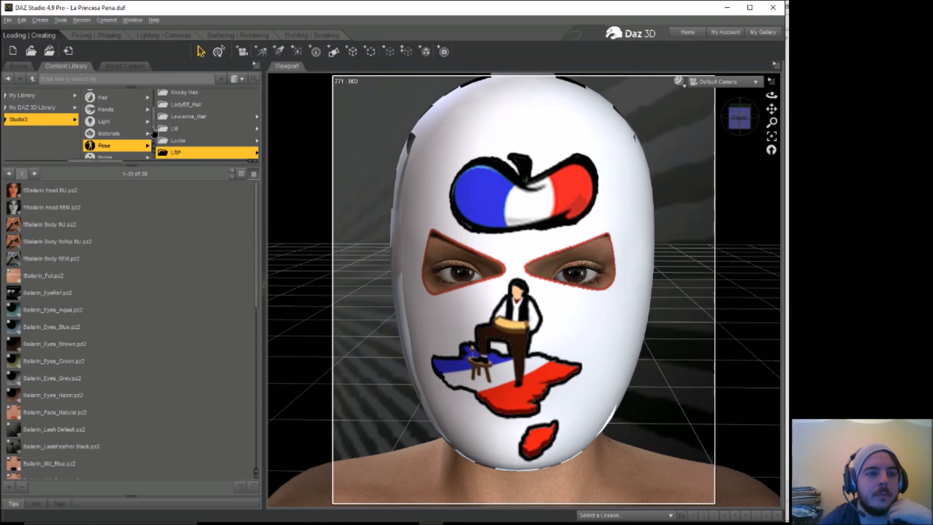
pyautogui.scroll(-1, 153, 132)
pyautogui.moveTo(153, 131); pyautogui.dragTo(157, 110)
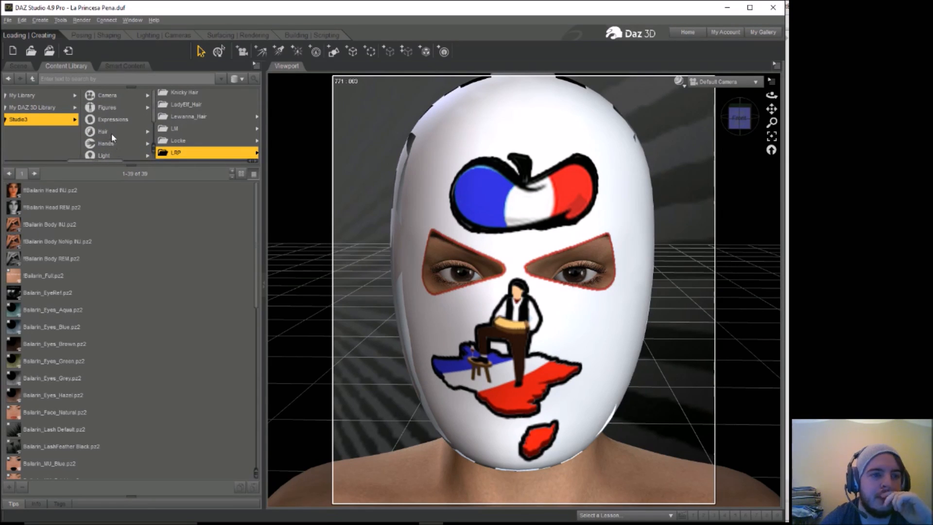
pyautogui.scroll(-1, 154, 112)
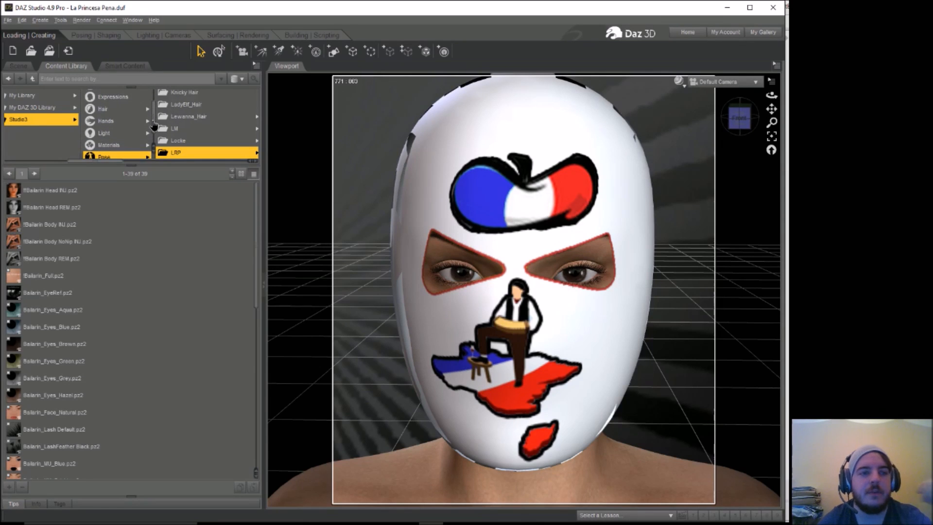
pyautogui.click(149, 106)
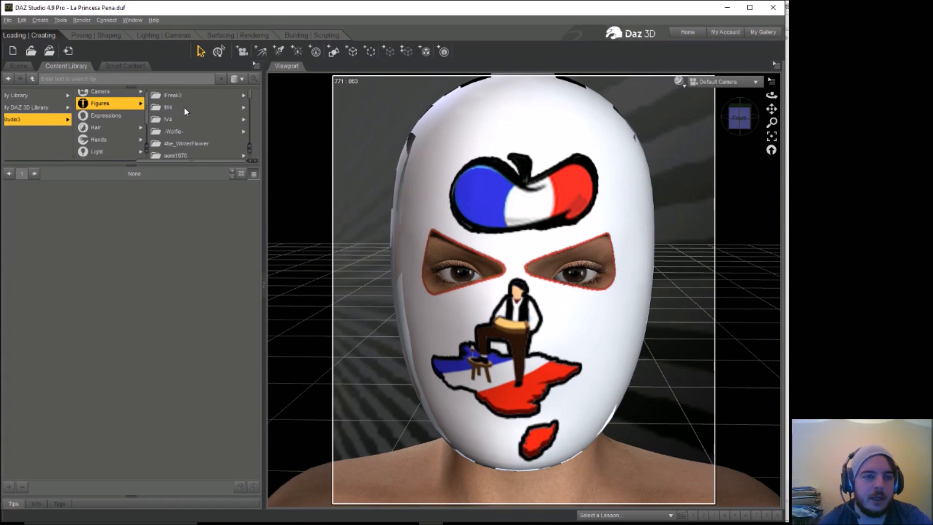
pyautogui.moveTo(251, 101); pyautogui.dragTo(251, 103)
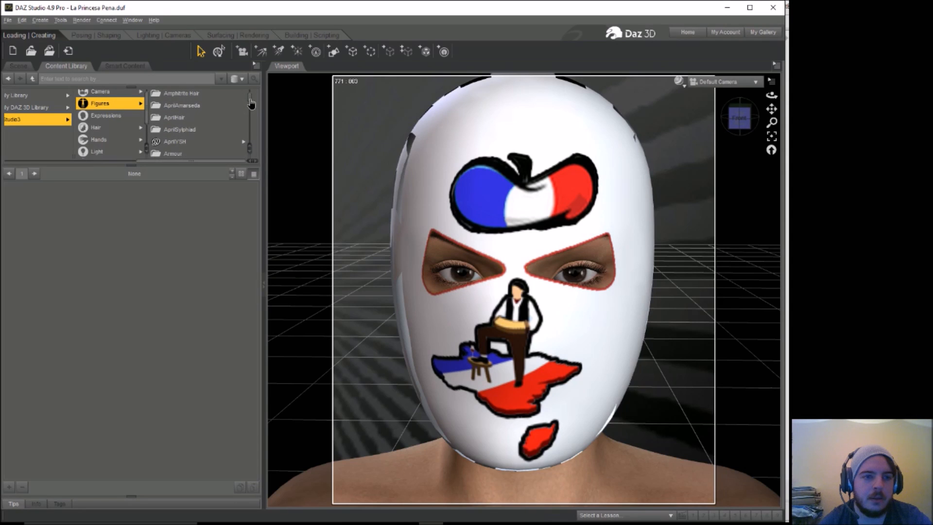
pyautogui.click(198, 140)
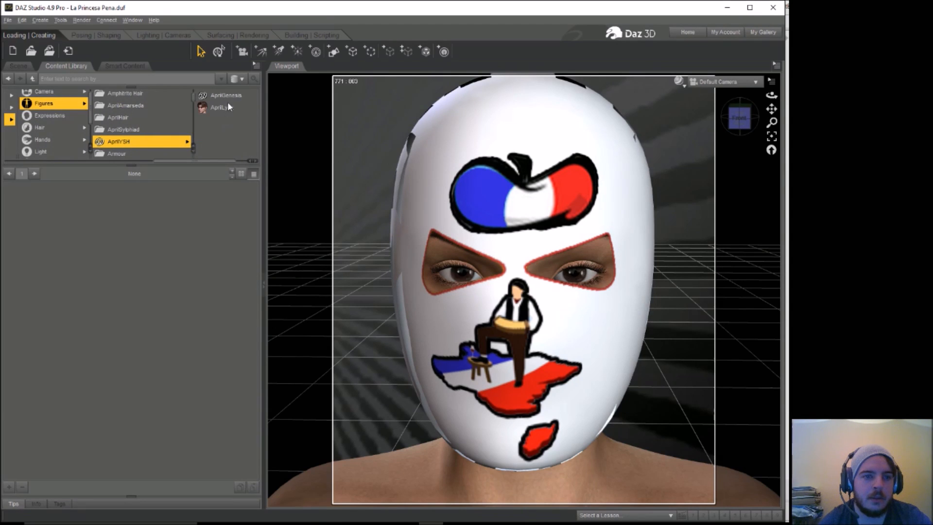
pyautogui.click(226, 107)
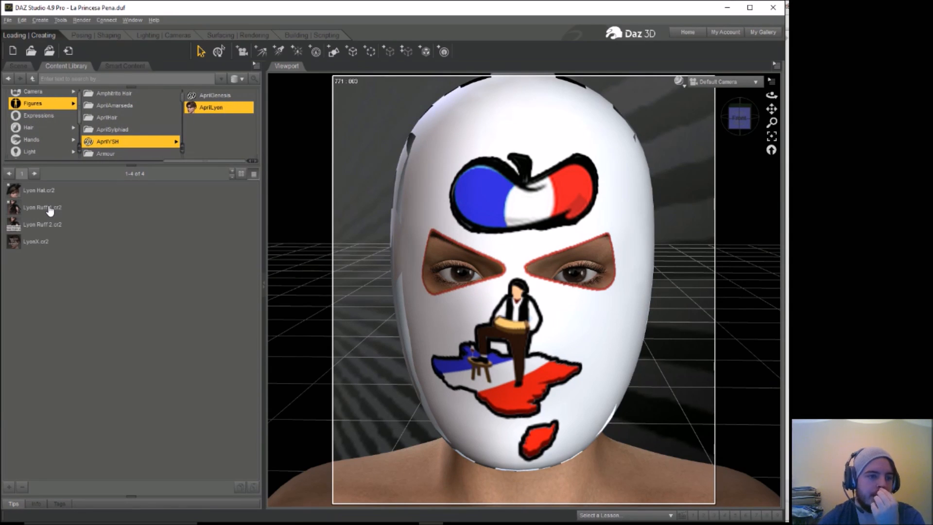
# Step: Load Lyon Ruff 1 into the scene, select it and show its translation and rotation settings
pyautogui.moveTo(46, 226)
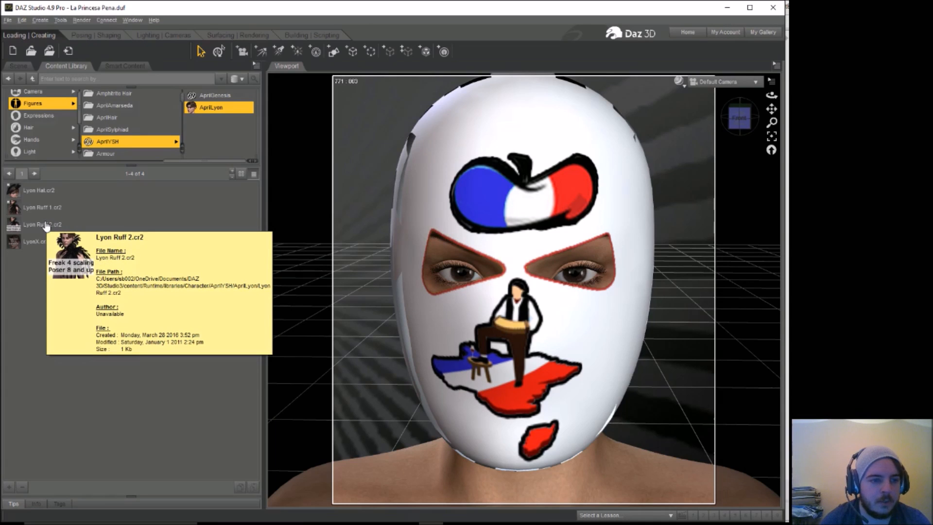
pyautogui.moveTo(49, 208); pyautogui.dragTo(357, 243)
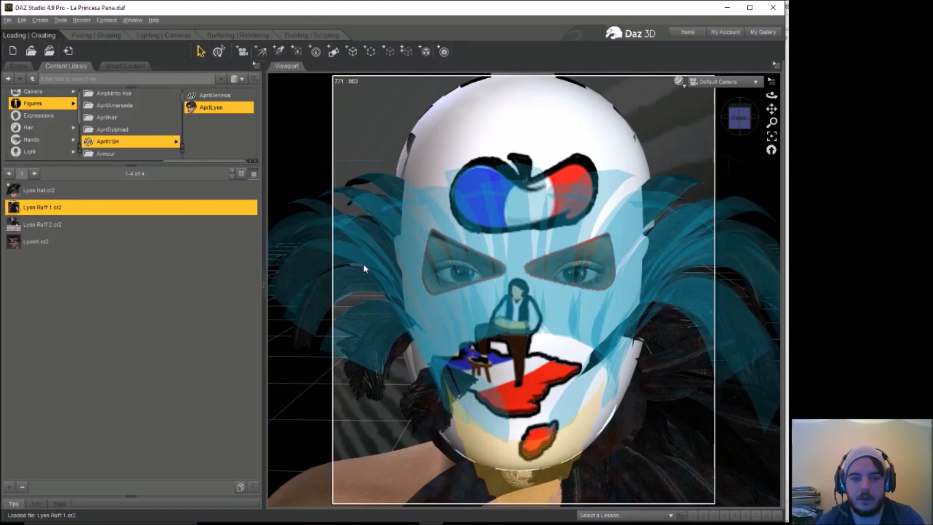
pyautogui.click(96, 35)
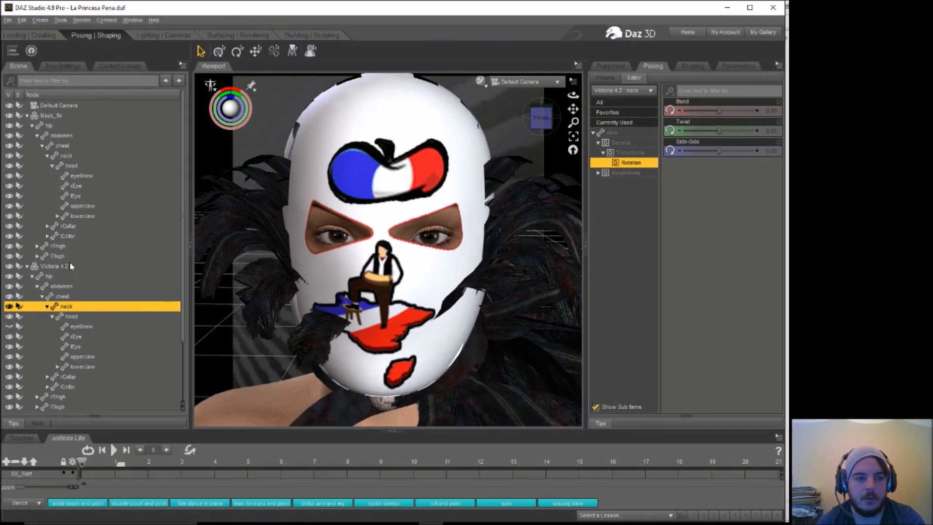
pyautogui.moveTo(183, 297); pyautogui.dragTo(189, 356)
pyautogui.click(66, 407)
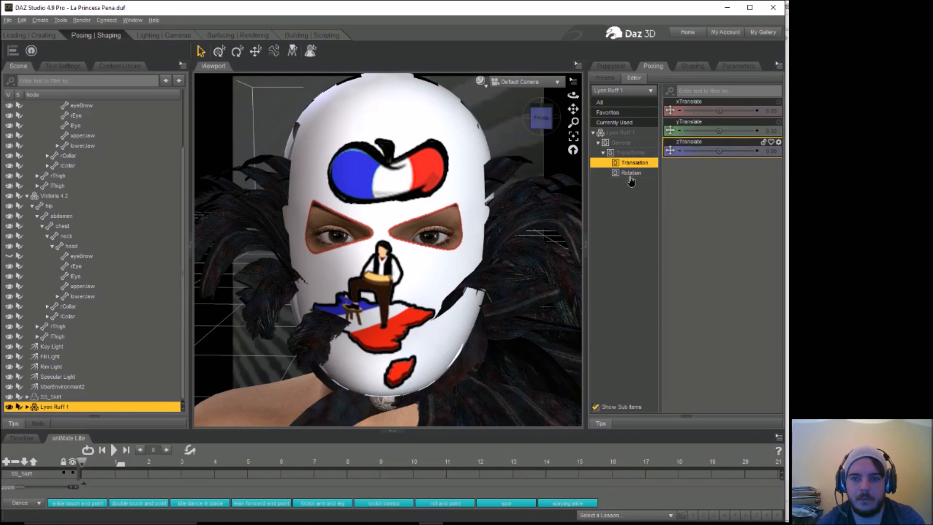
pyautogui.click(632, 174)
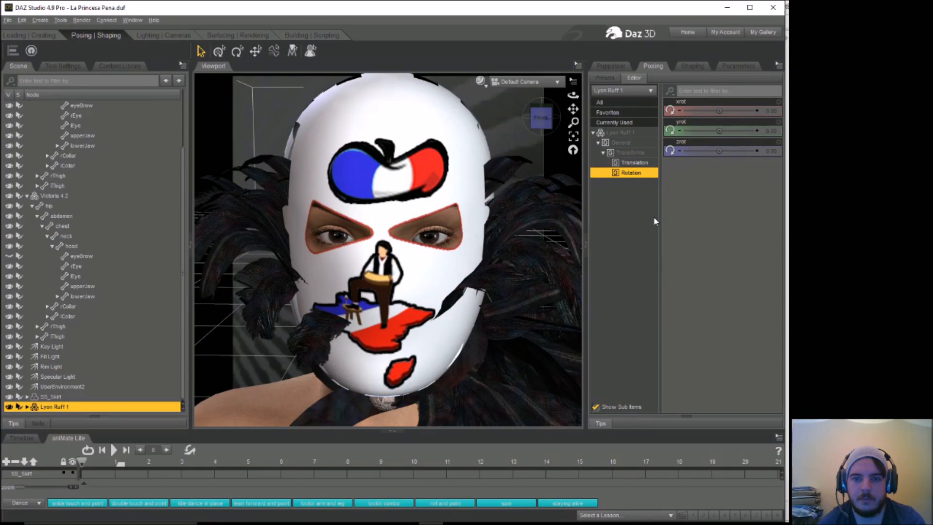
pyautogui.click(532, 258)
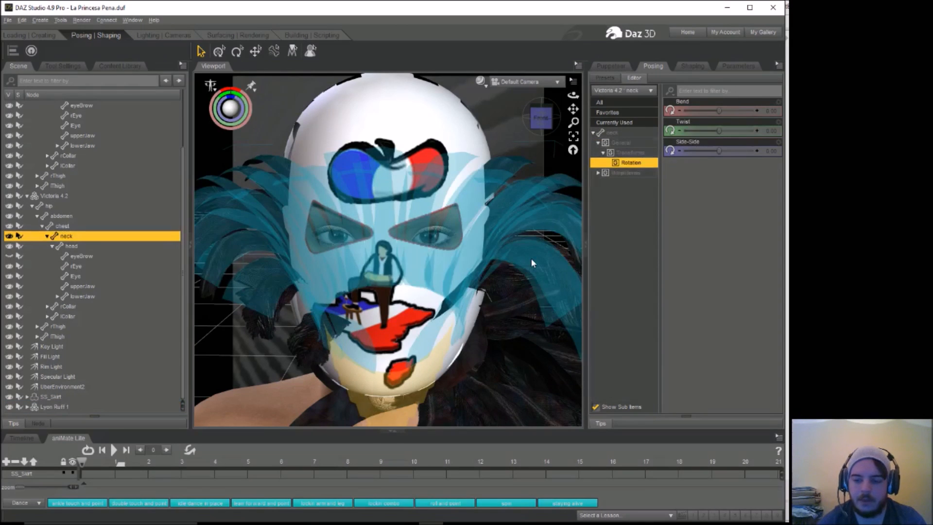
pyautogui.press('Delete')
pyautogui.click(22, 20)
pyautogui.click(46, 29)
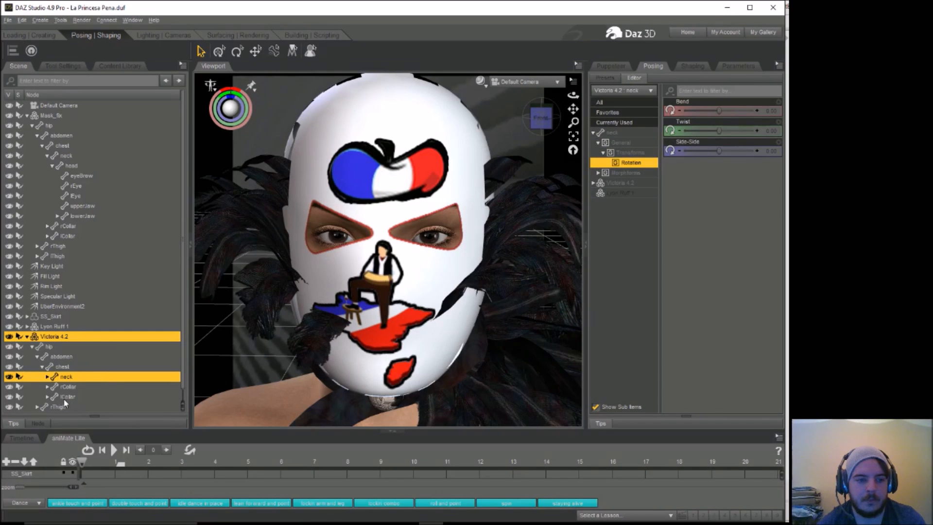
# Step: Delete the Lyon Ruff 1 figure from the scene
pyautogui.click(68, 327)
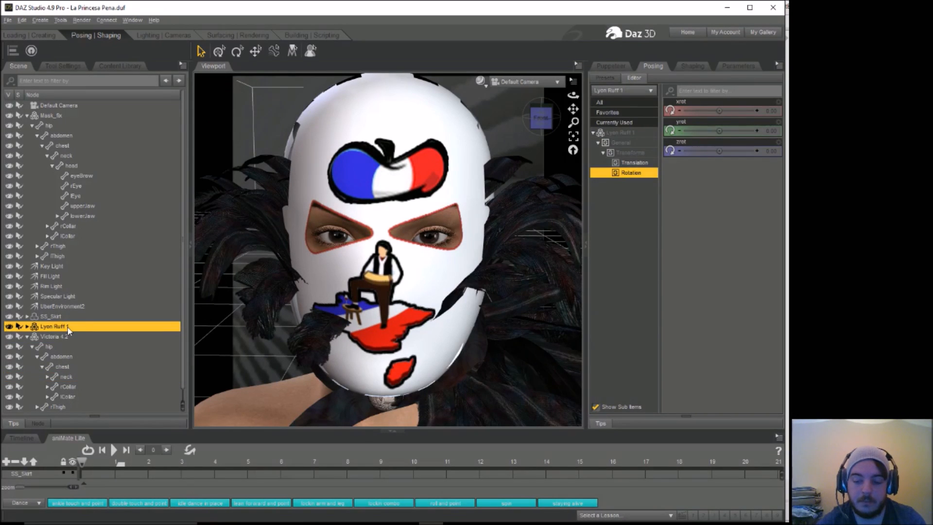
pyautogui.press('Delete')
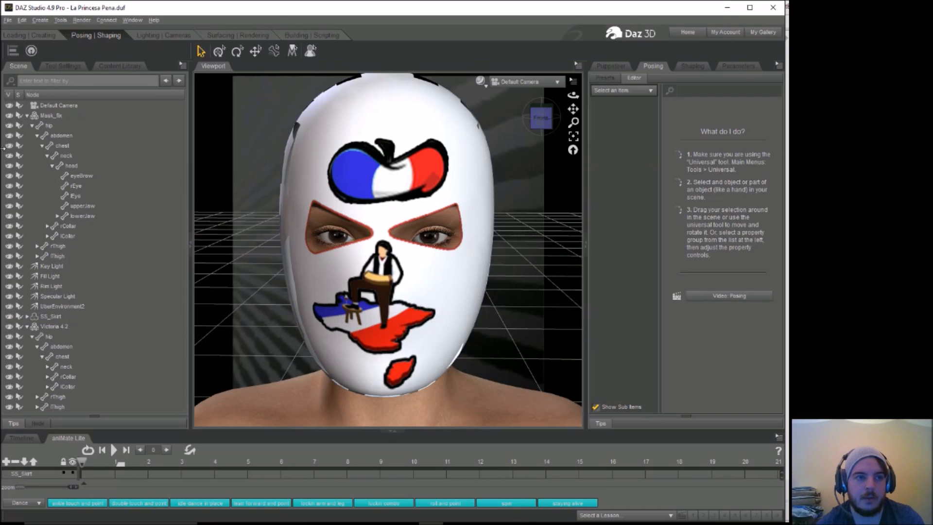
# Step: Load Lyon Ruff 1 from the AprilLyon folder again and show the scene's node list
pyautogui.click(29, 35)
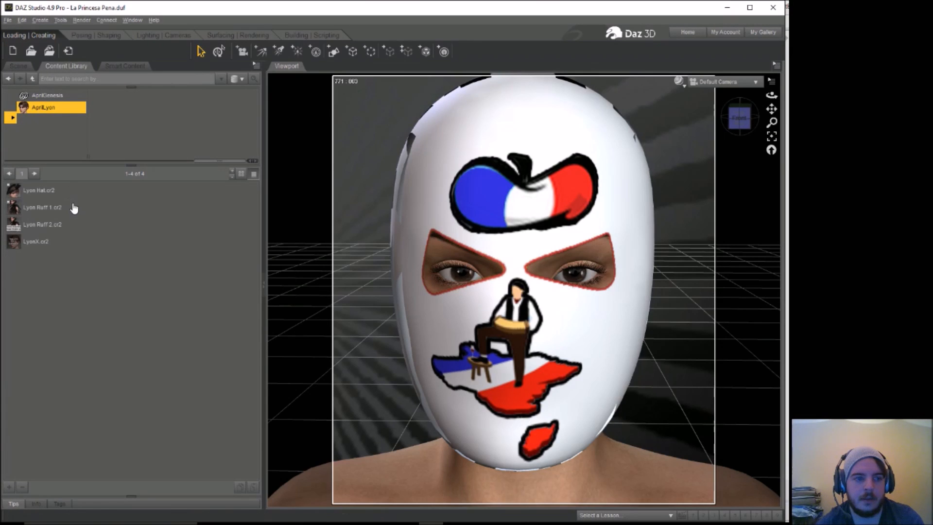
pyautogui.moveTo(49, 210); pyautogui.dragTo(350, 151)
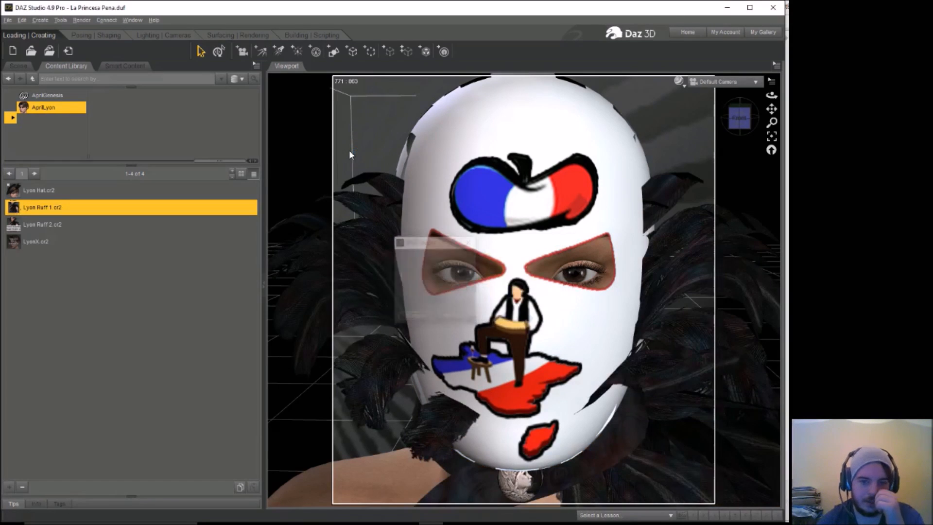
pyautogui.click(18, 65)
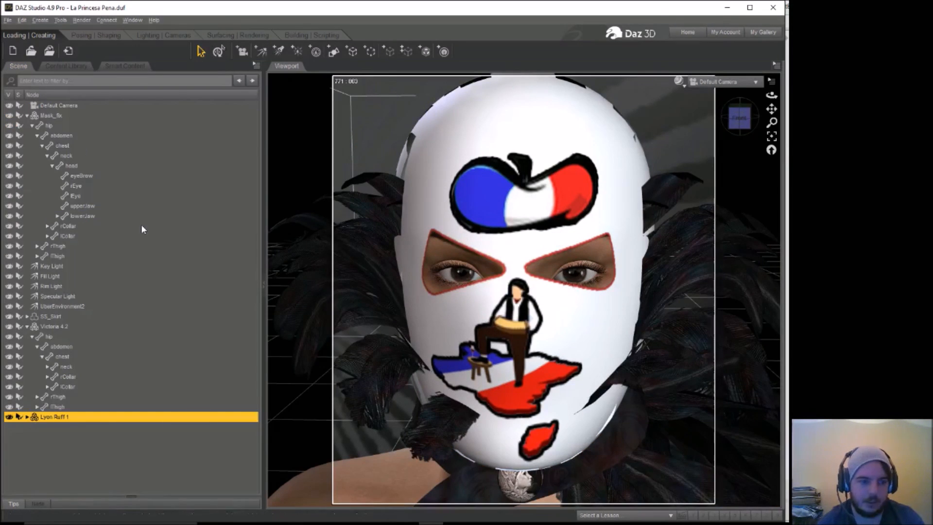
# Step: Widen the Lyon Ruff 1 collar to an xScale of 131.2% and move it to xTranslate -0.74 and yTranslate -2.63
pyautogui.click(96, 35)
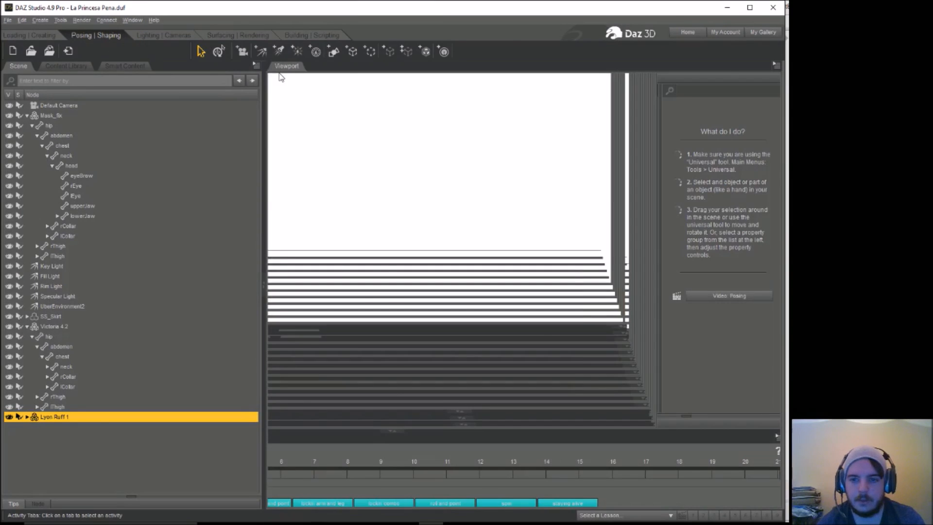
pyautogui.click(638, 183)
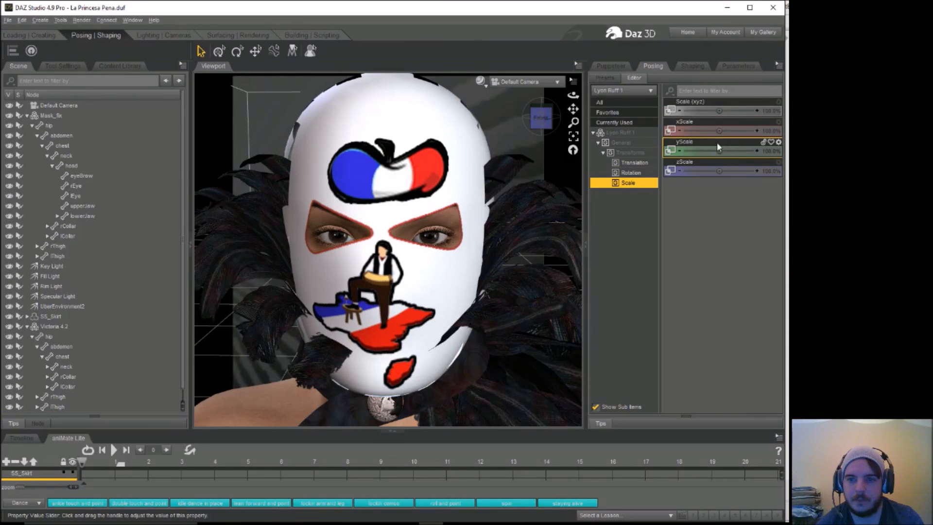
pyautogui.moveTo(720, 130); pyautogui.dragTo(735, 130)
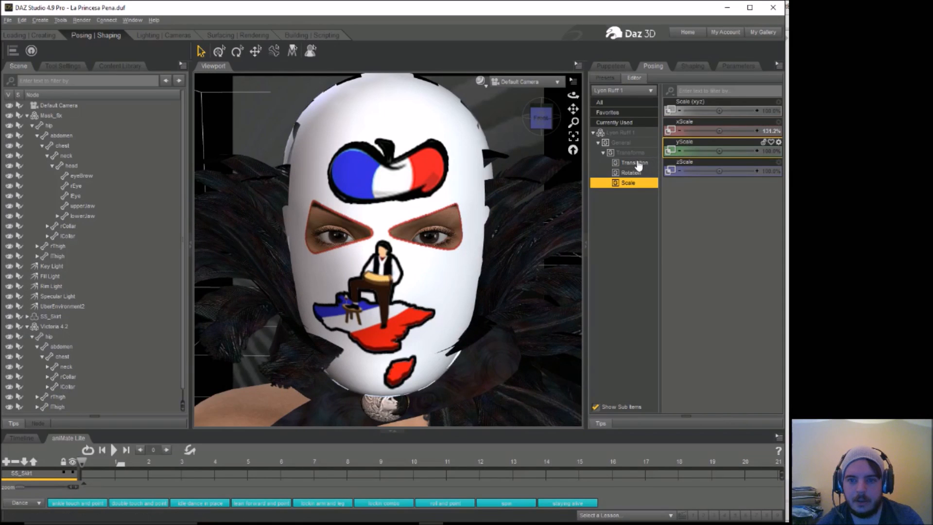
pyautogui.click(634, 163)
pyautogui.moveTo(719, 131); pyautogui.dragTo(712, 111)
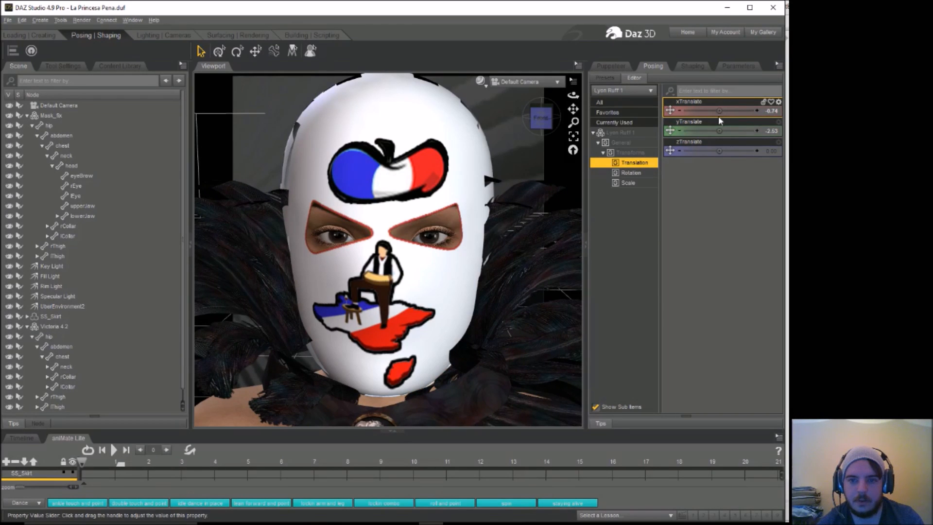
# Step: Set the ruff's zScale to about 141% and shift it backward, with xTranslate -1.07 and yTranslate -7.47
pyautogui.click(629, 183)
pyautogui.moveTo(728, 172); pyautogui.dragTo(736, 172)
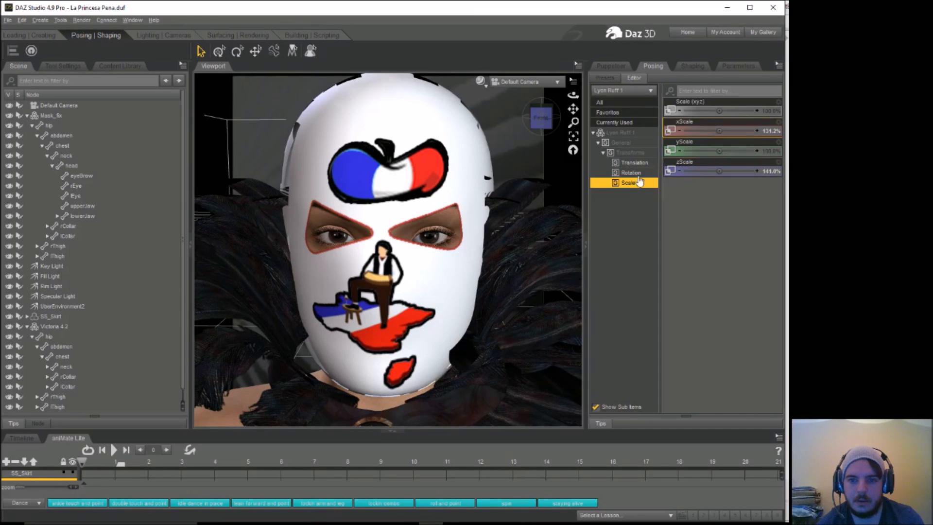
pyautogui.click(632, 162)
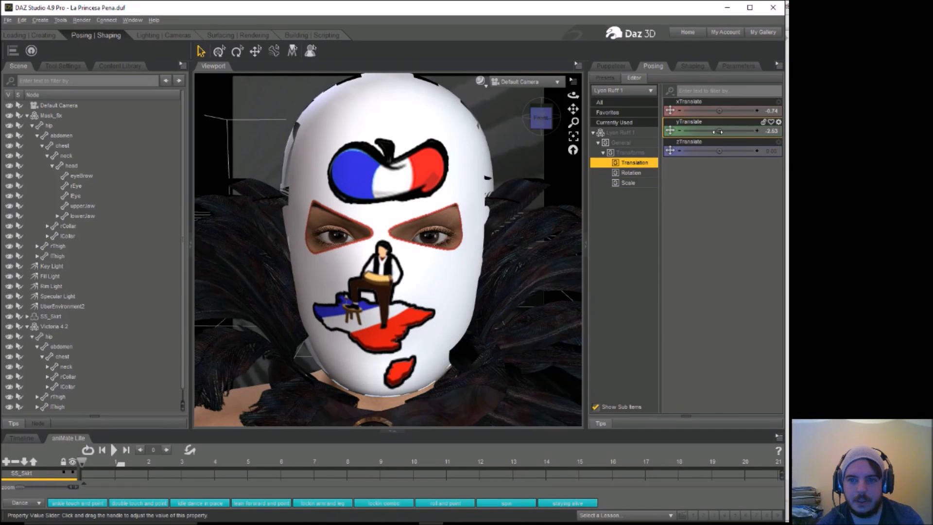
pyautogui.moveTo(719, 131); pyautogui.dragTo(704, 151)
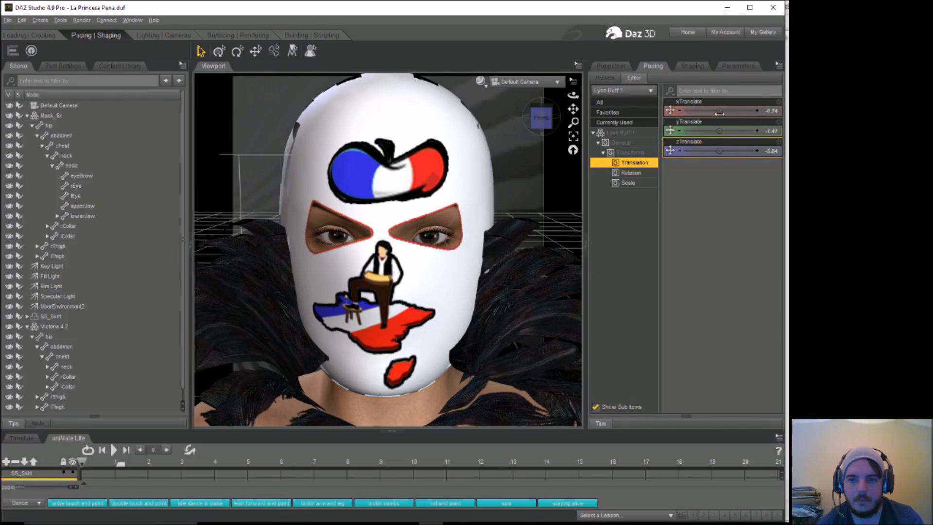
pyautogui.moveTo(722, 111); pyautogui.dragTo(716, 111)
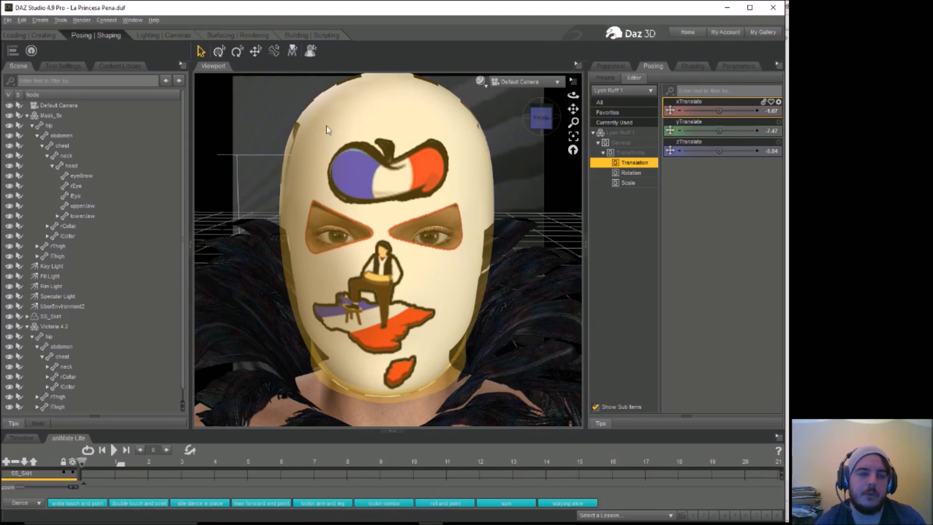
# Step: Render a test image of the scene, close it without saving, and lower the ruff to yTranslate -8.12
pyautogui.click(82, 20)
pyautogui.click(92, 32)
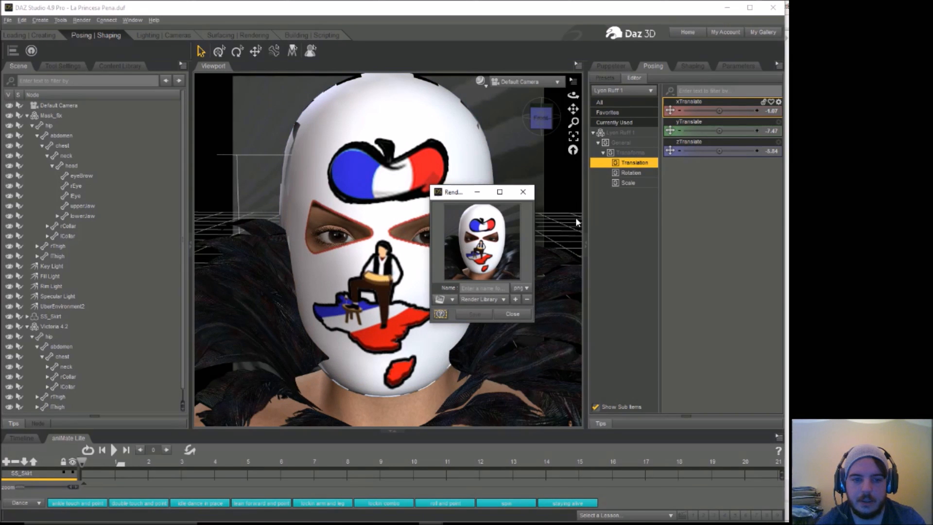
pyautogui.click(523, 192)
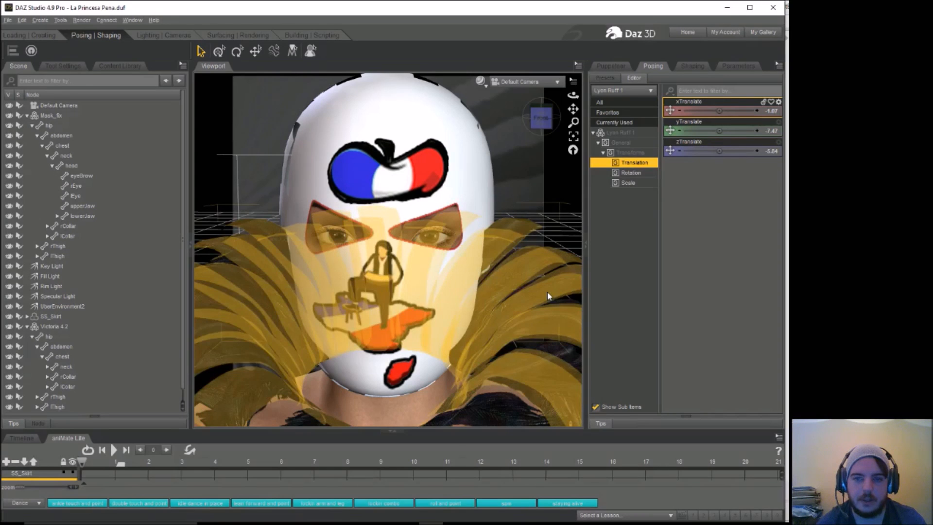
pyautogui.moveTo(720, 130); pyautogui.dragTo(711, 131)
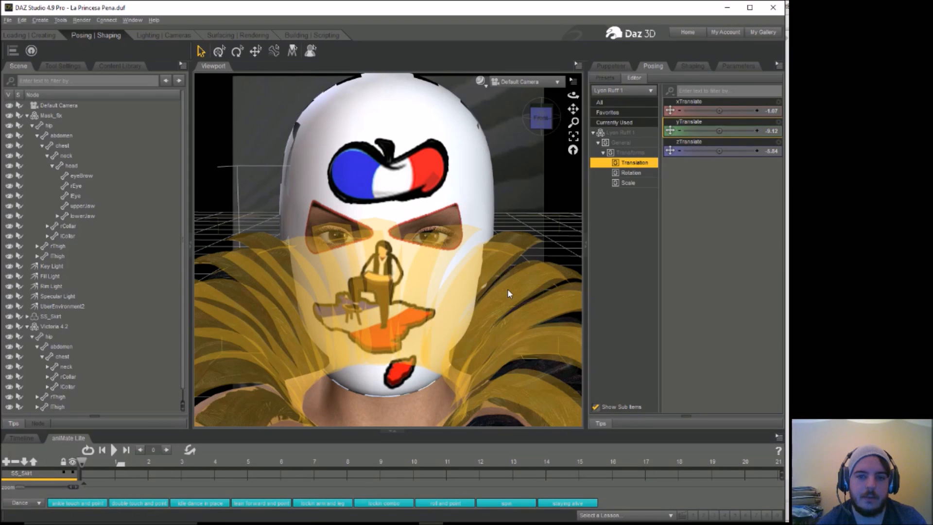
# Step: Select the feather ruff and remove the diffuse color texture from its frill1 surface
pyautogui.click(508, 290)
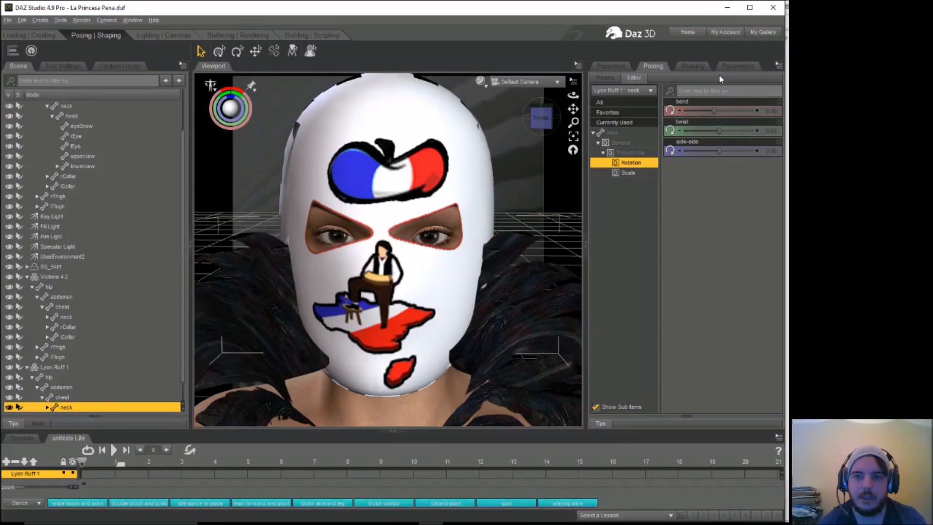
pyautogui.click(238, 35)
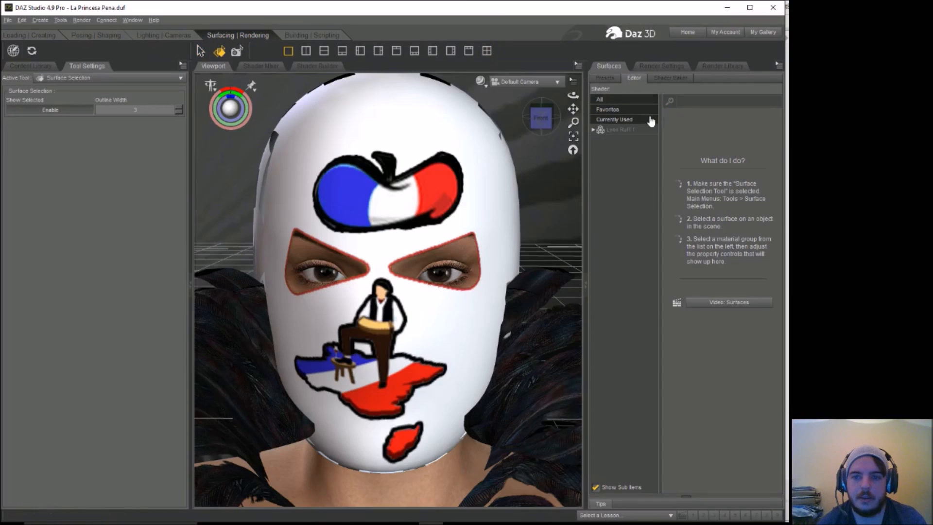
pyautogui.click(594, 131)
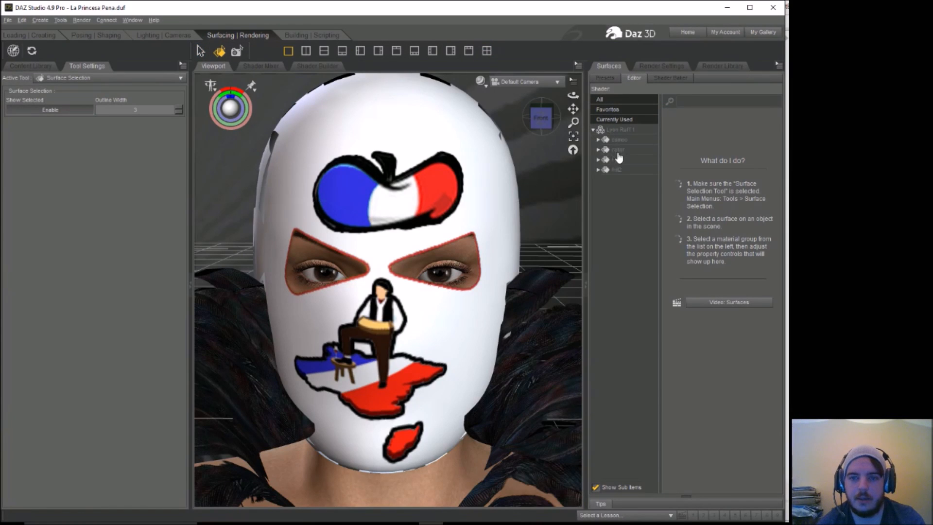
pyautogui.click(625, 162)
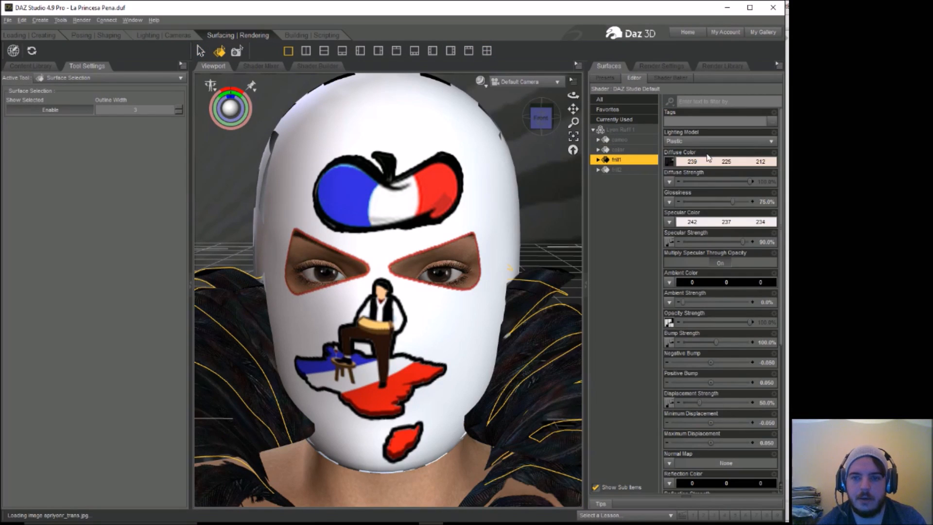
pyautogui.click(671, 163)
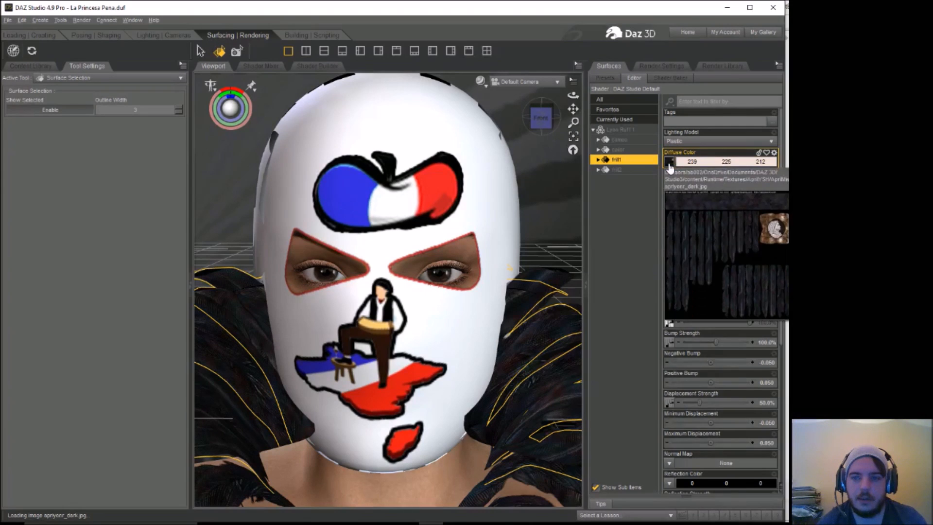
pyautogui.click(680, 183)
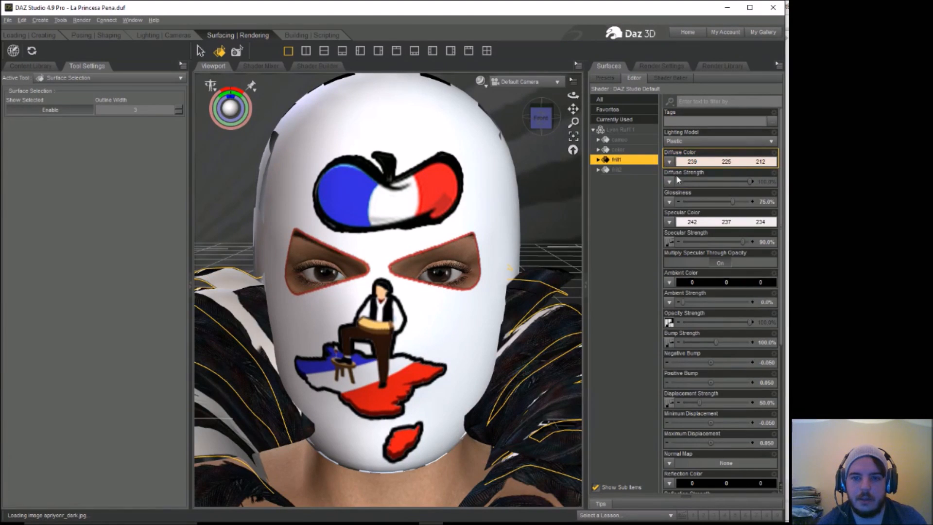
# Step: Try removing the diffuse color texture from the ruff's frill2 surface, and undo the removal
pyautogui.click(617, 170)
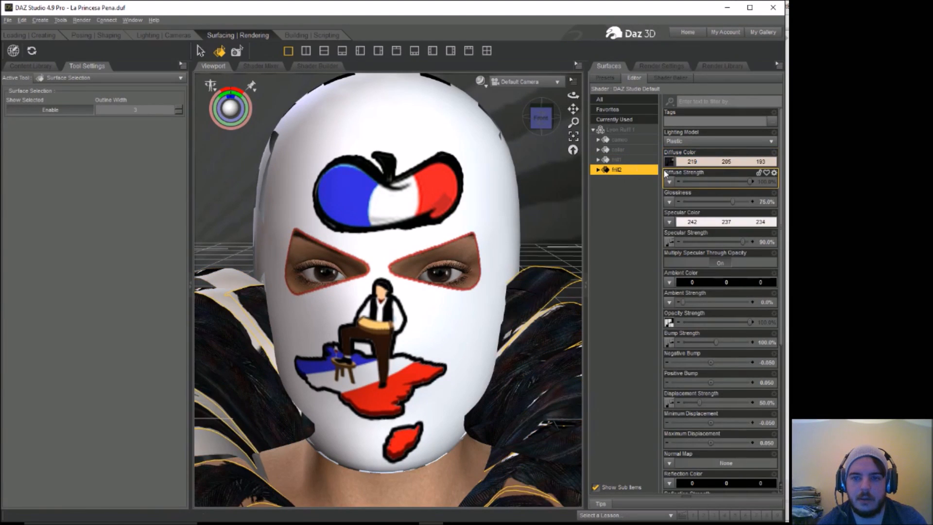
pyautogui.click(710, 162)
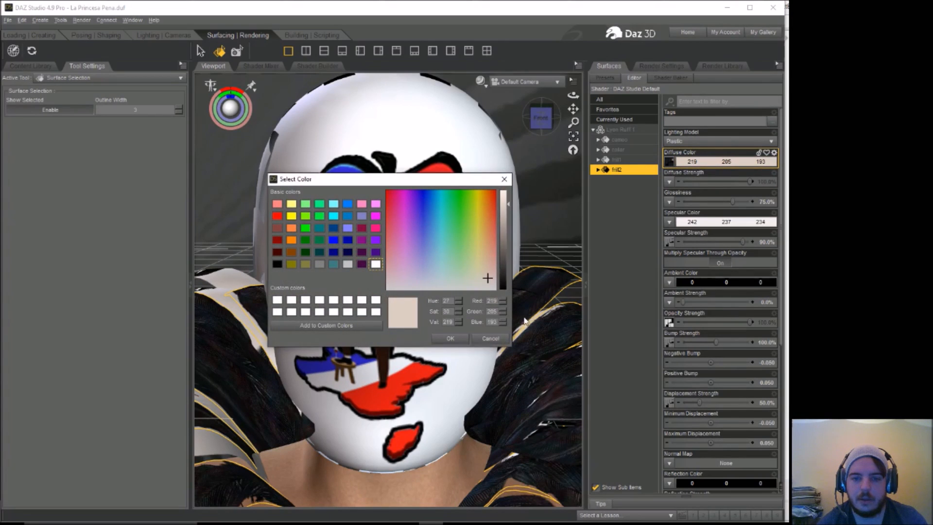
pyautogui.press('Escape')
pyautogui.click(669, 163)
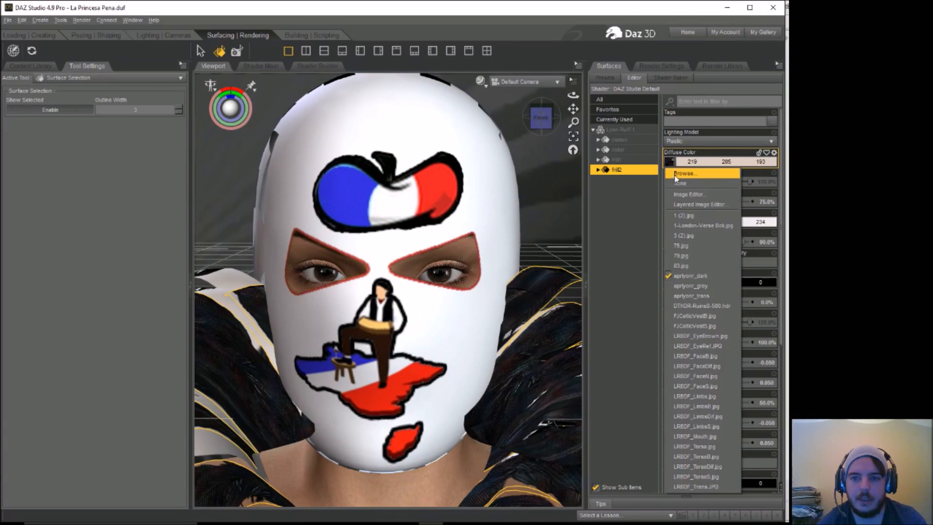
pyautogui.click(678, 184)
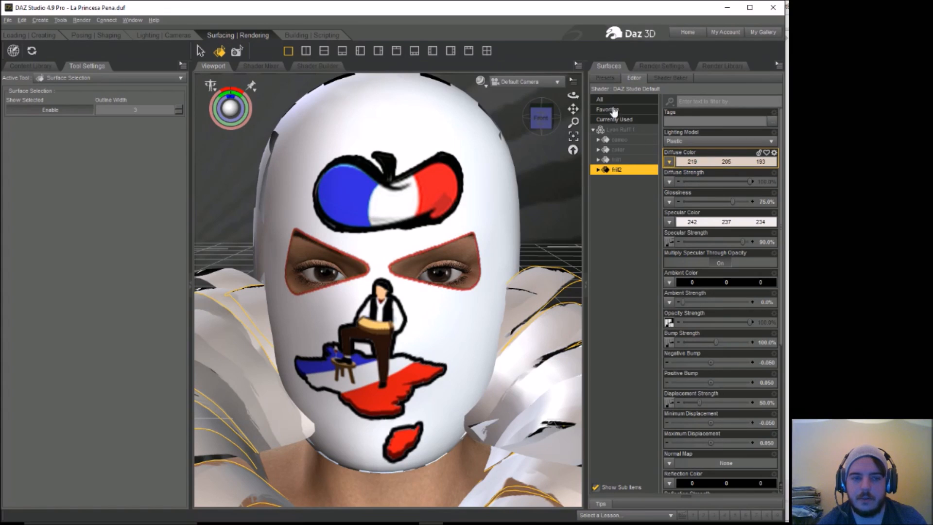
pyautogui.click(22, 20)
pyautogui.click(55, 32)
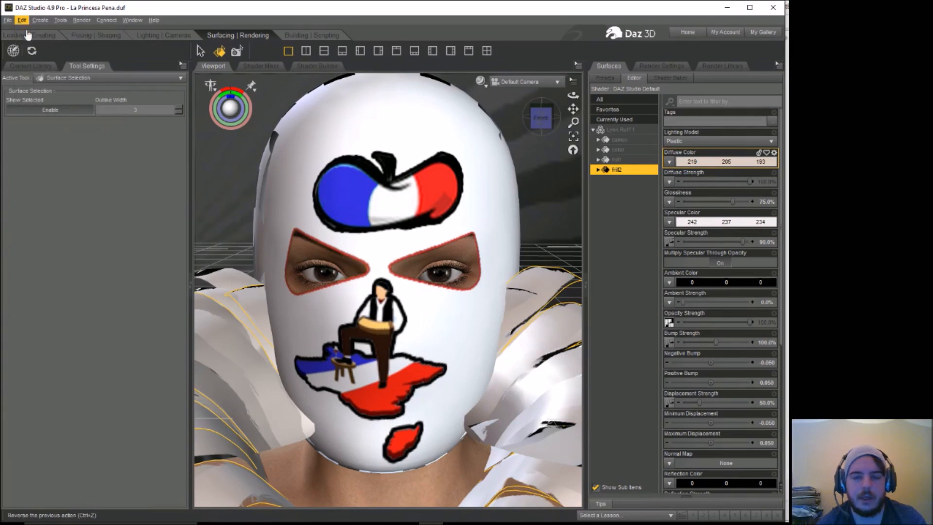
# Step: Load the aprlyonr_light image from the AprilMisc textures folder as the diffuse texture of the frill2 surface
pyautogui.click(669, 162)
pyautogui.click(680, 193)
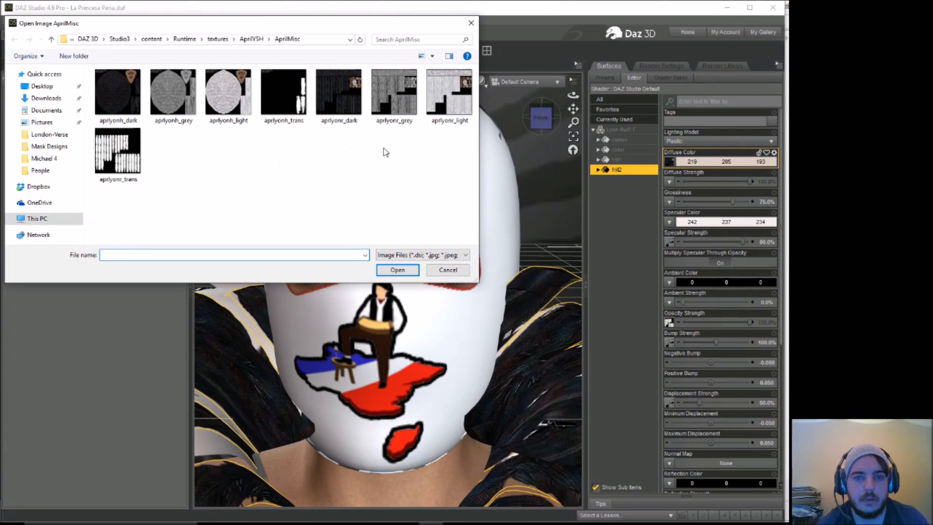
pyautogui.click(442, 102)
pyautogui.click(397, 270)
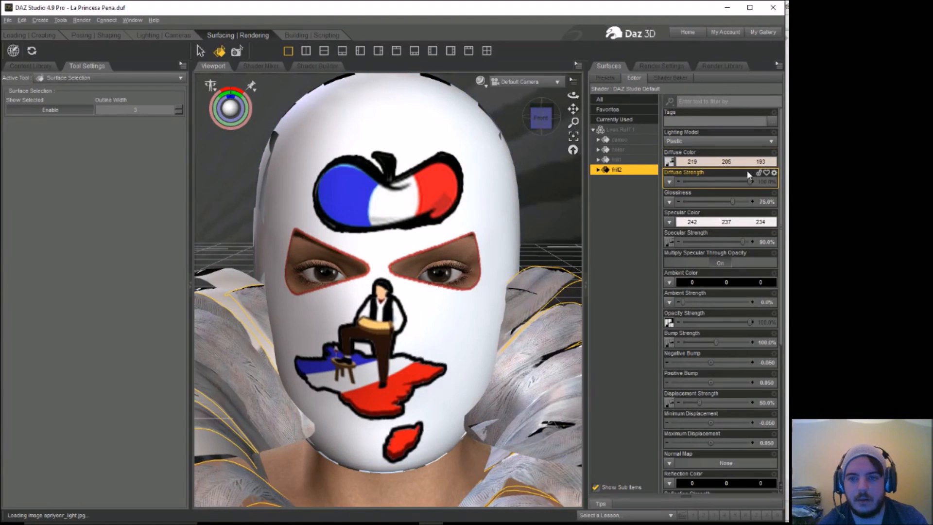
# Step: Set the diffuse color of the ruff's frill1 surface to red with RGB 197, 17, 20
pyautogui.click(618, 159)
pyautogui.click(713, 165)
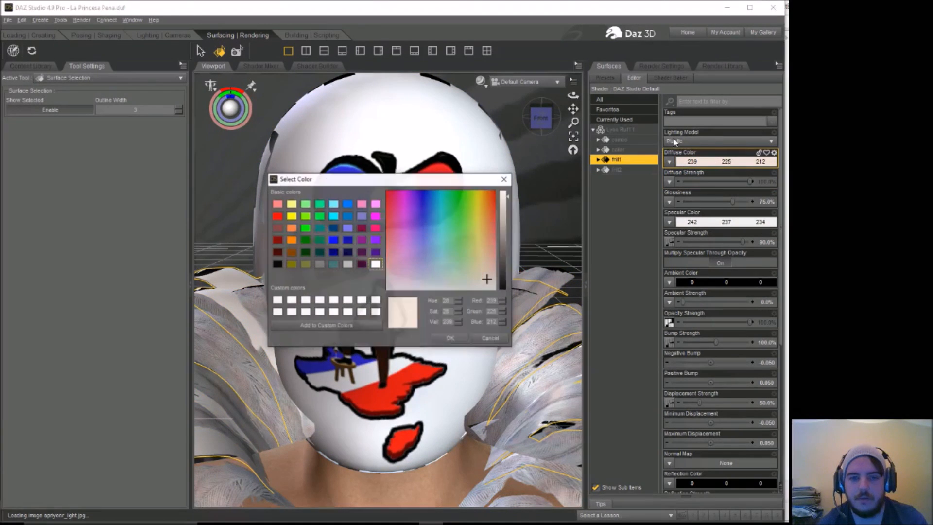
pyautogui.click(493, 213)
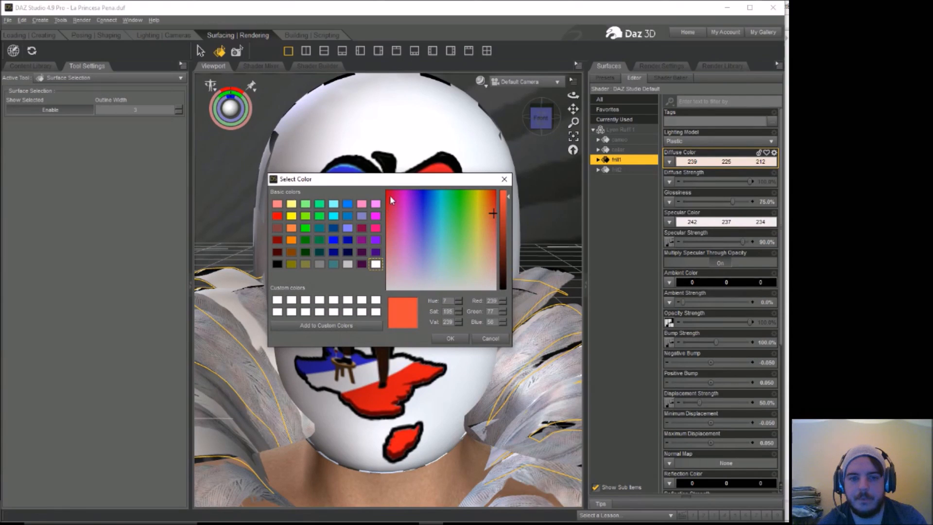
pyautogui.click(387, 199)
pyautogui.moveTo(509, 242); pyautogui.dragTo(507, 217)
pyautogui.click(450, 338)
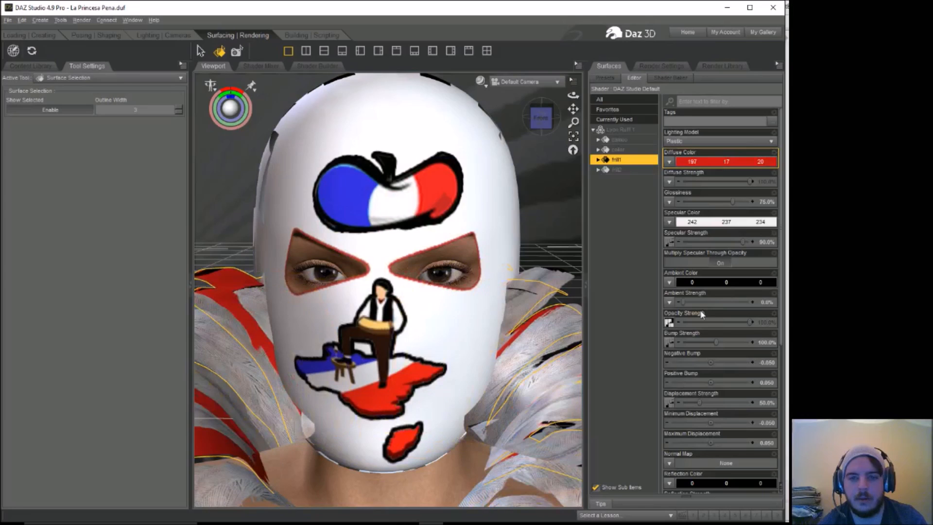
# Step: Review the ruff's remaining surfaces, including the collar, and select the Victoria 4.2 figure
pyautogui.click(631, 140)
pyautogui.click(630, 150)
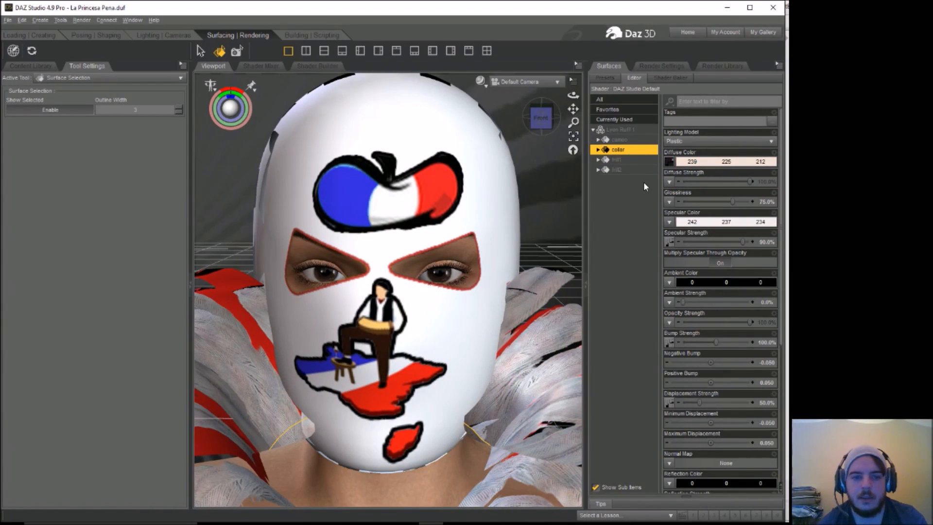
pyautogui.click(337, 485)
pyautogui.click(82, 36)
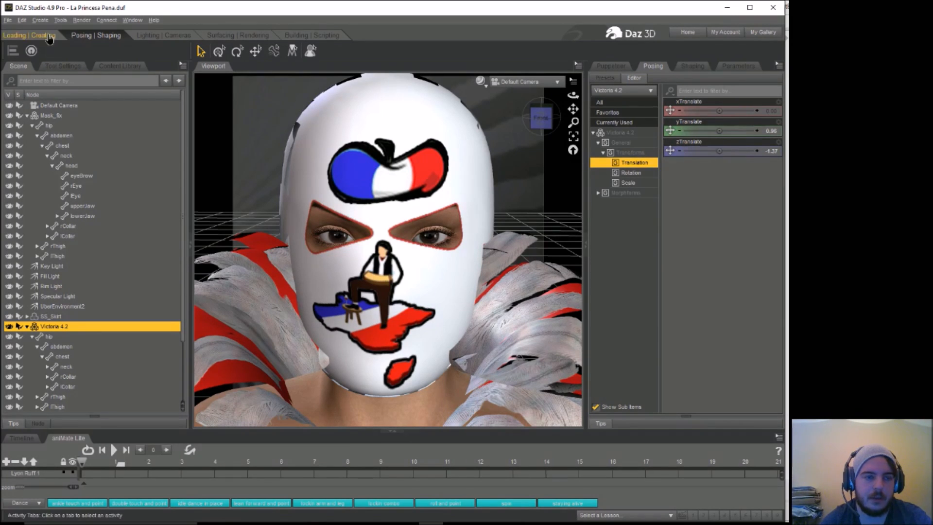
pyautogui.click(30, 35)
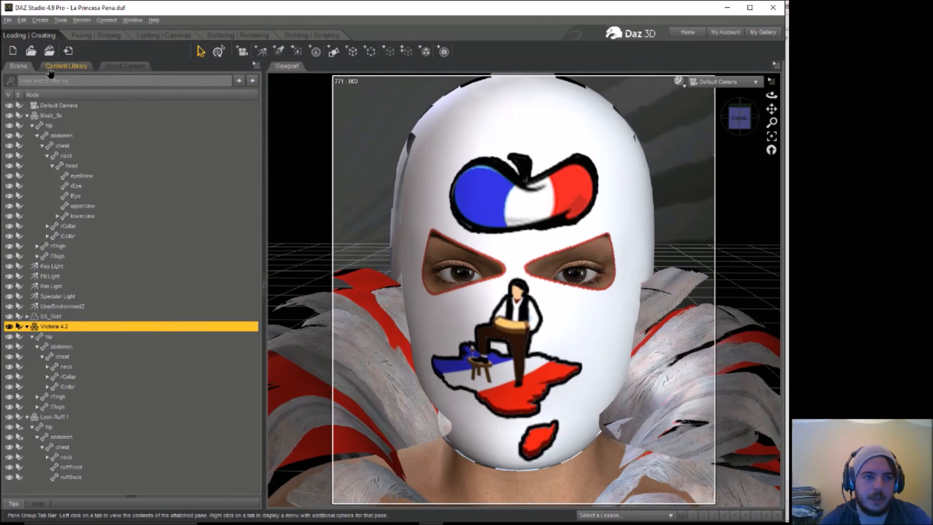
# Step: Apply the Brooke2_Full.pz2 preset from the Brooke2 folder of the LRP pose library to Victoria 4.2
pyautogui.click(66, 65)
pyautogui.moveTo(198, 161); pyautogui.dragTo(106, 153)
pyautogui.scroll(-3, 92, 131)
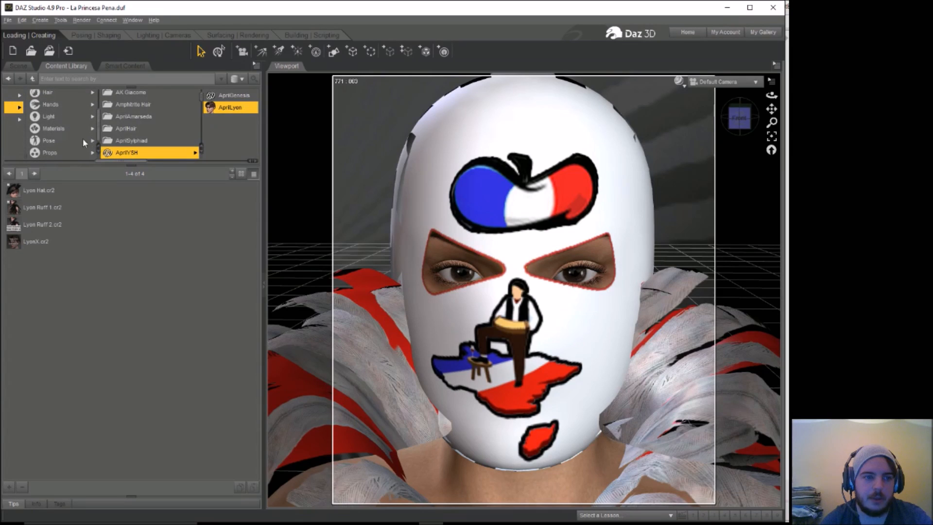
pyautogui.click(49, 140)
pyautogui.click(157, 122)
pyautogui.moveTo(207, 99); pyautogui.dragTo(208, 122)
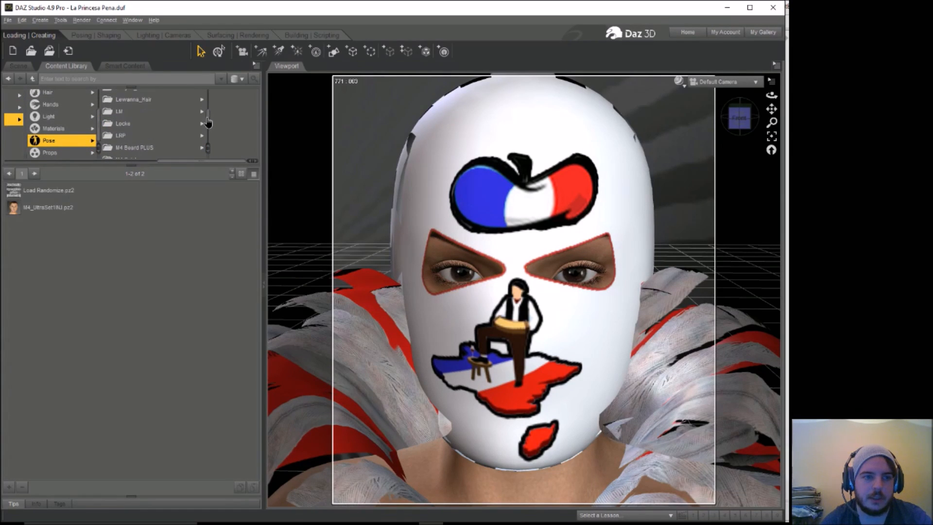
pyautogui.click(164, 139)
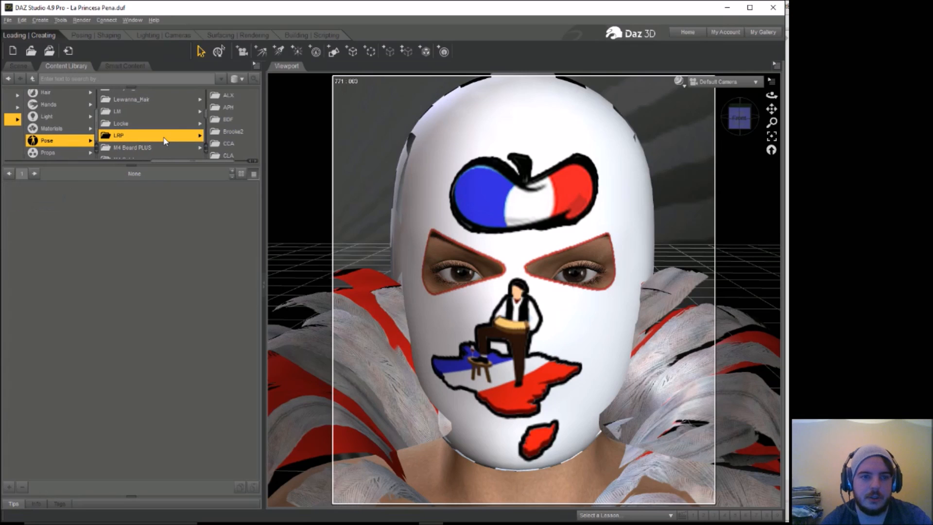
pyautogui.click(230, 132)
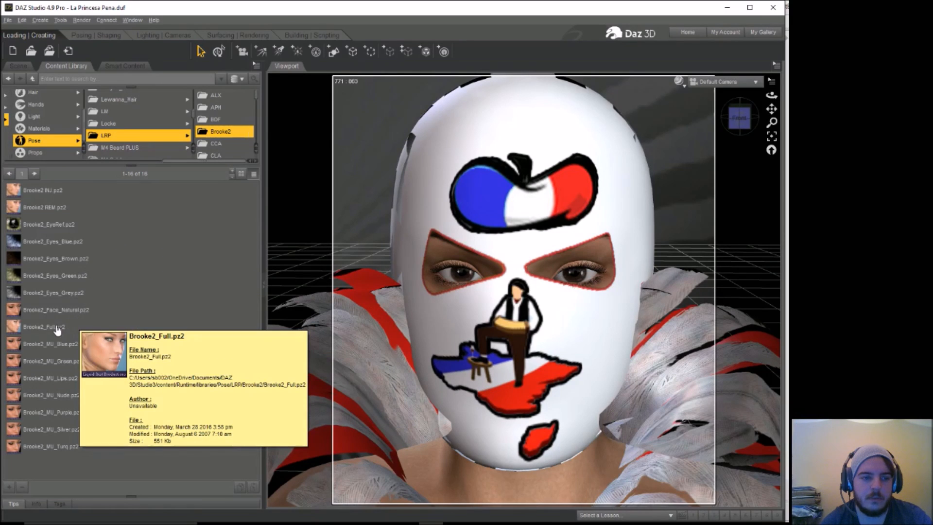
pyautogui.doubleClick(58, 328)
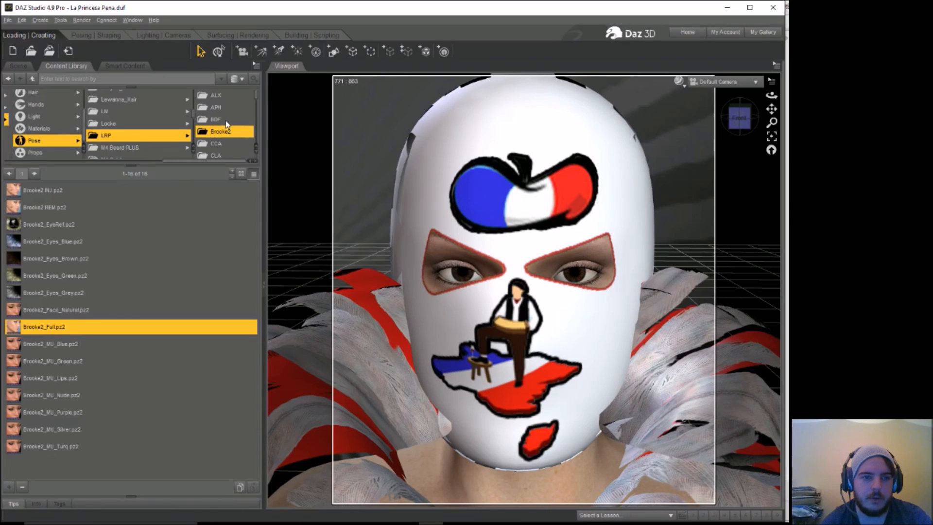
# Step: Apply the Aphro_Full.pz2, Aphro_EyeRef.pz2 and Aphro_Eyes_Blue.pz2 presets from the APH folder to Victoria 4.2
pyautogui.click(235, 107)
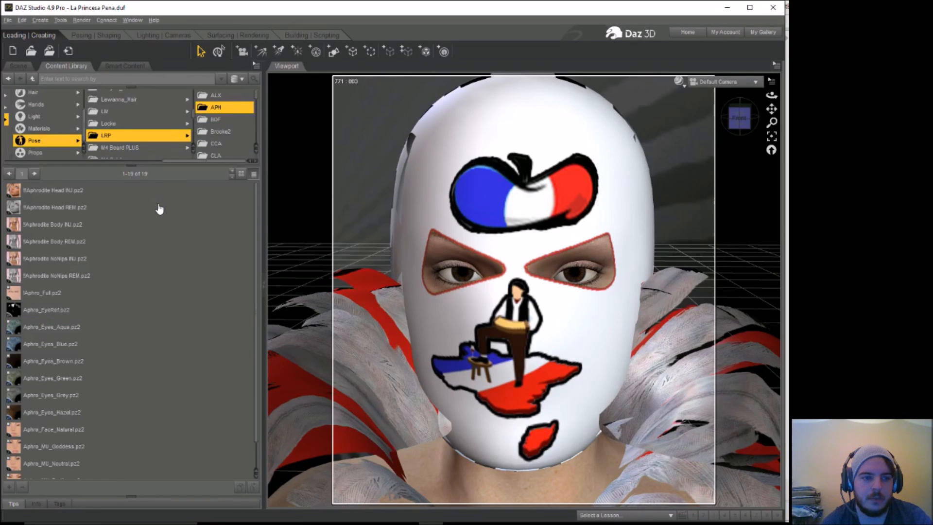
pyautogui.doubleClick(47, 293)
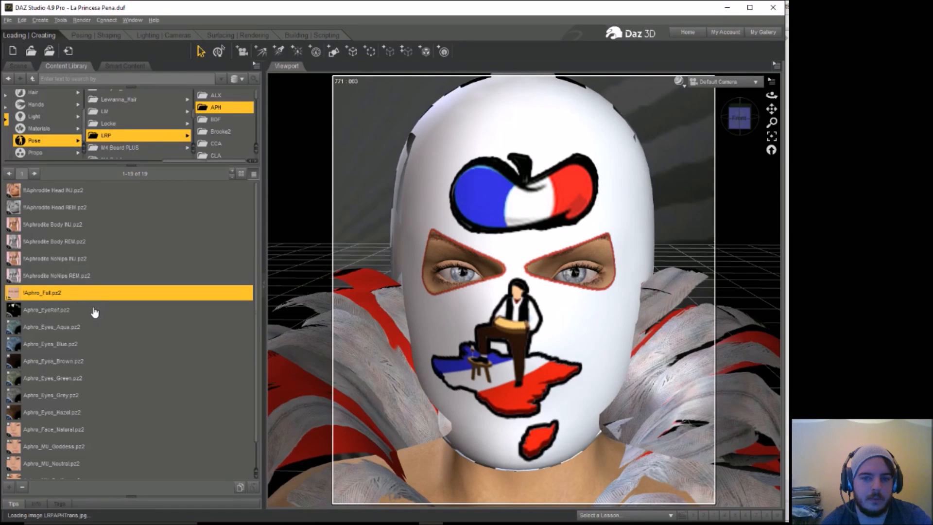
pyautogui.moveTo(95, 312)
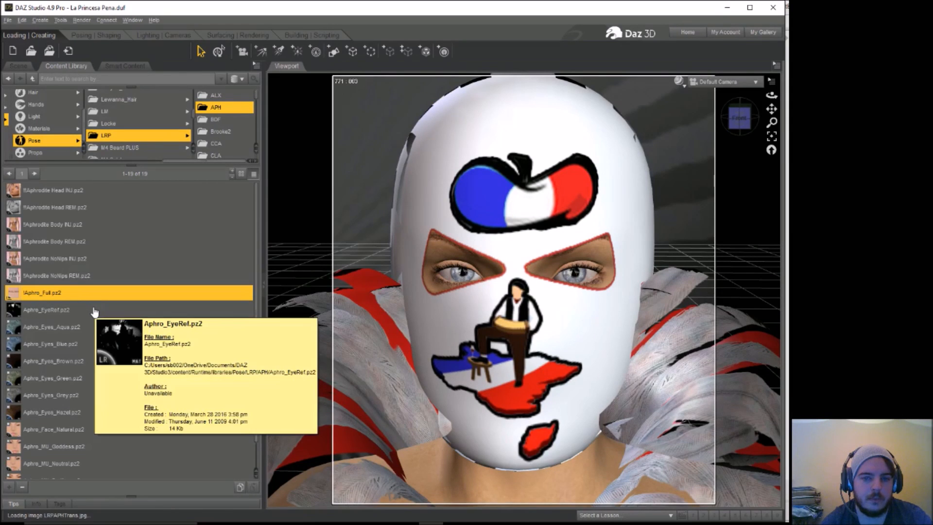
pyautogui.doubleClick(68, 313)
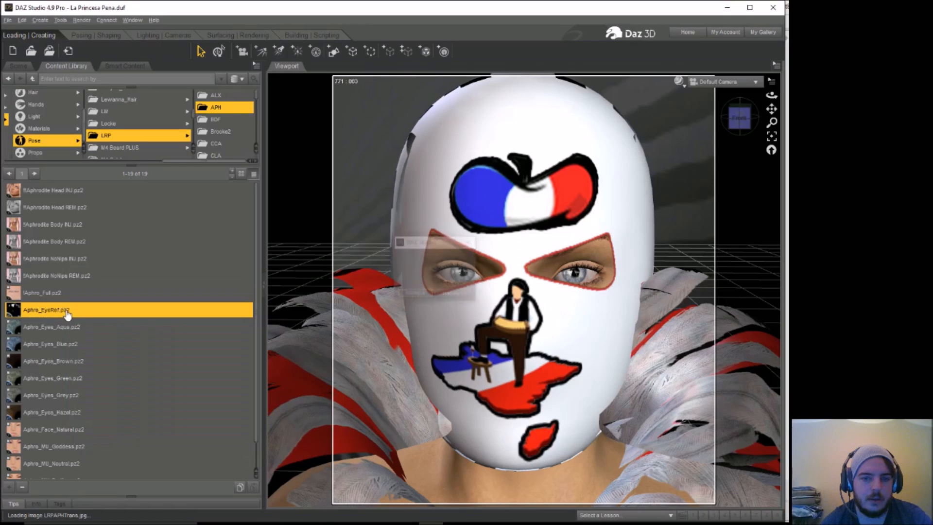
pyautogui.click(62, 345)
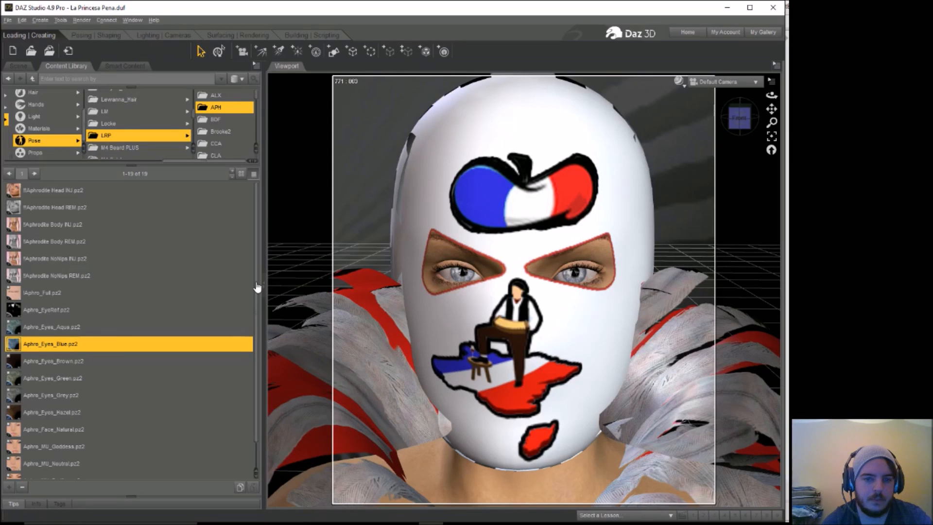
# Step: Apply the Aphro_MU_Simple.pz2 makeup preset to Victoria 4.2
pyautogui.scroll(-1, 257, 299)
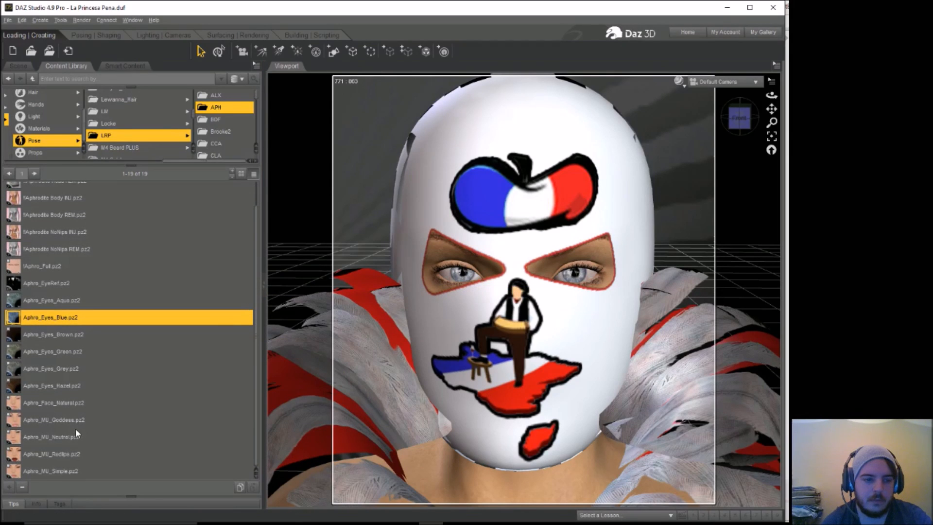
pyautogui.doubleClick(49, 471)
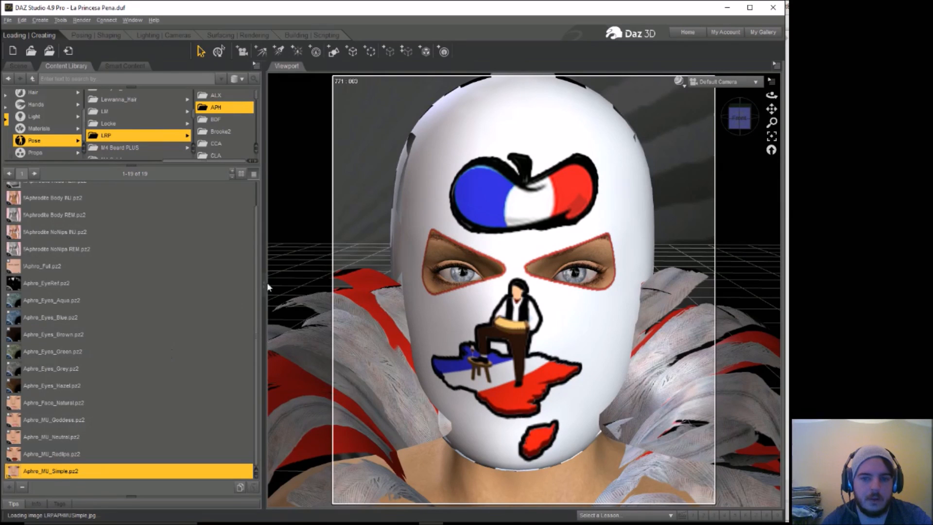
pyautogui.moveTo(771, 95); pyautogui.dragTo(736, 99)
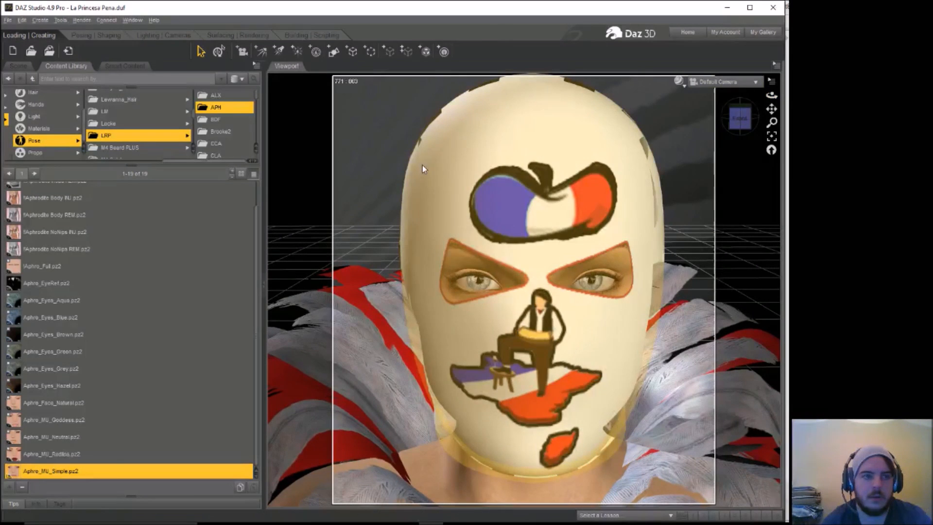
# Step: Try rotating Victoria 4.2's head bone, and undo the rotation
pyautogui.click(20, 66)
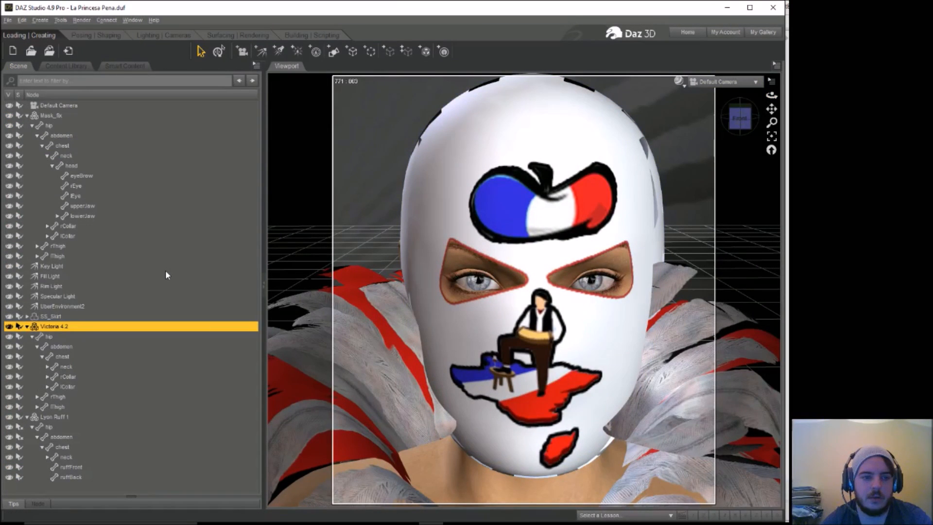
pyautogui.click(562, 208)
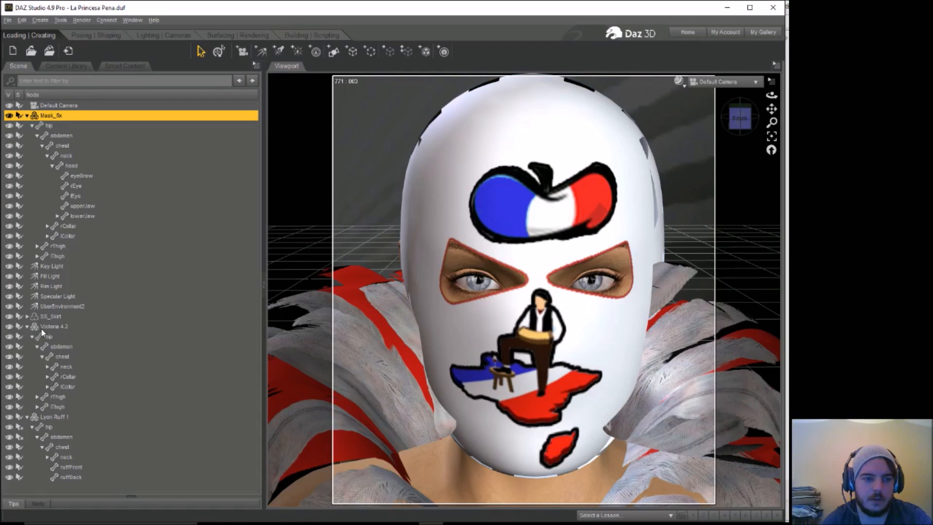
pyautogui.click(47, 367)
pyautogui.click(64, 377)
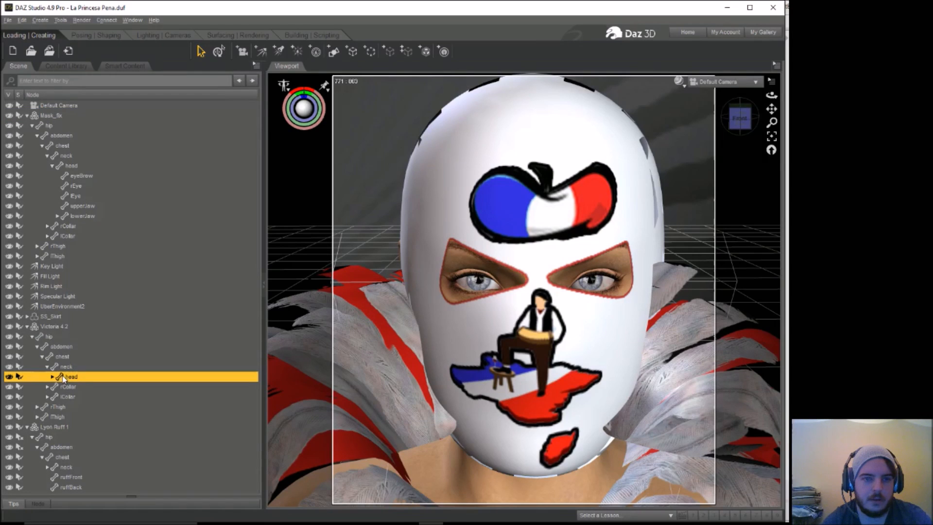
pyautogui.moveTo(303, 93); pyautogui.dragTo(296, 87)
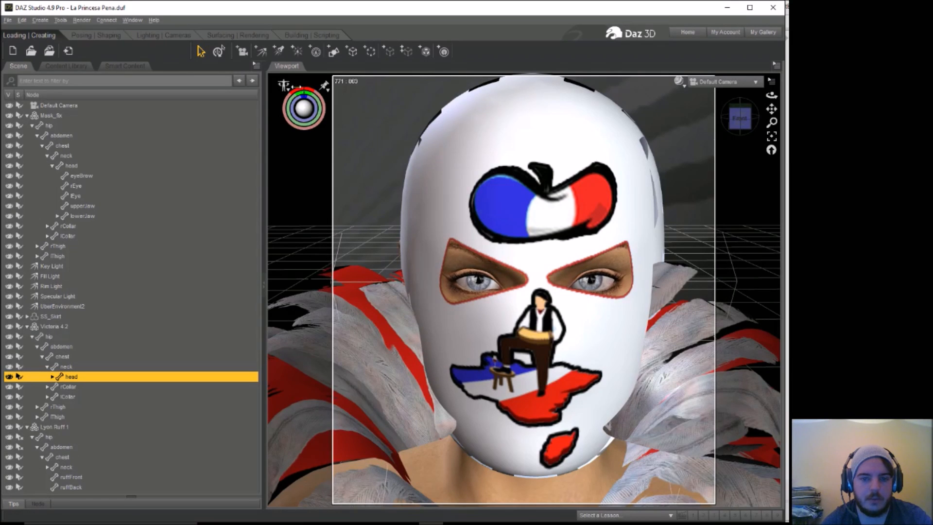
pyautogui.click(22, 22)
pyautogui.click(28, 33)
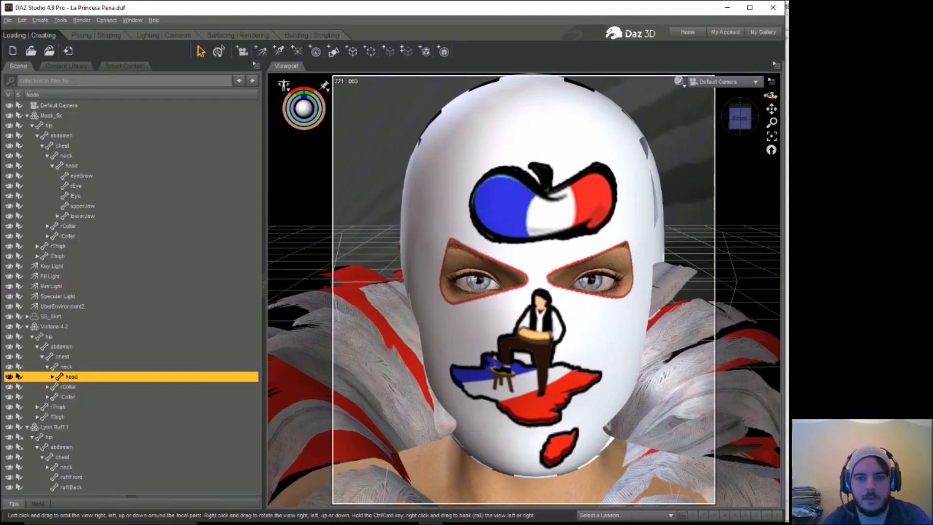
# Step: Change the parent of Mask_fix to the head of Victoria 4.2, keeping it parented in place
pyautogui.click(572, 130)
pyautogui.rightClick(573, 129)
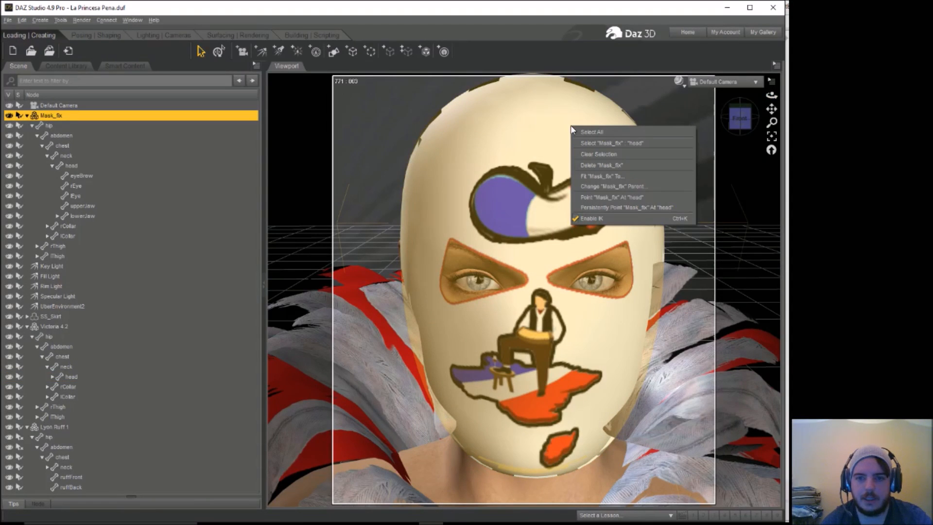
pyautogui.click(627, 187)
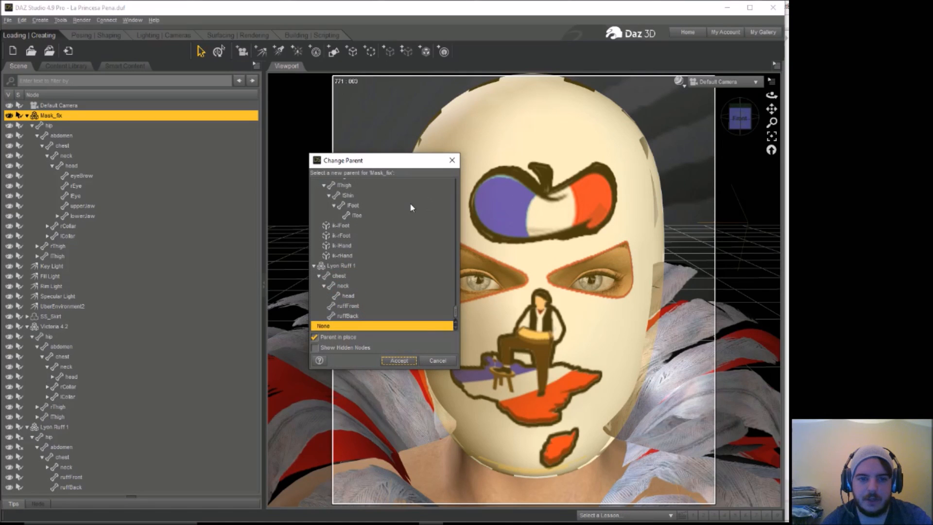
pyautogui.moveTo(457, 315); pyautogui.dragTo(456, 257)
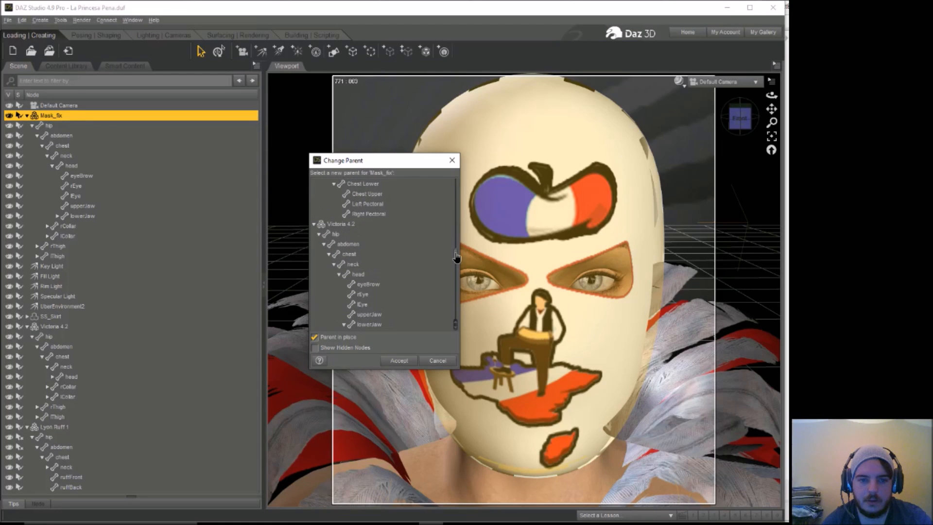
pyautogui.click(356, 274)
pyautogui.click(399, 360)
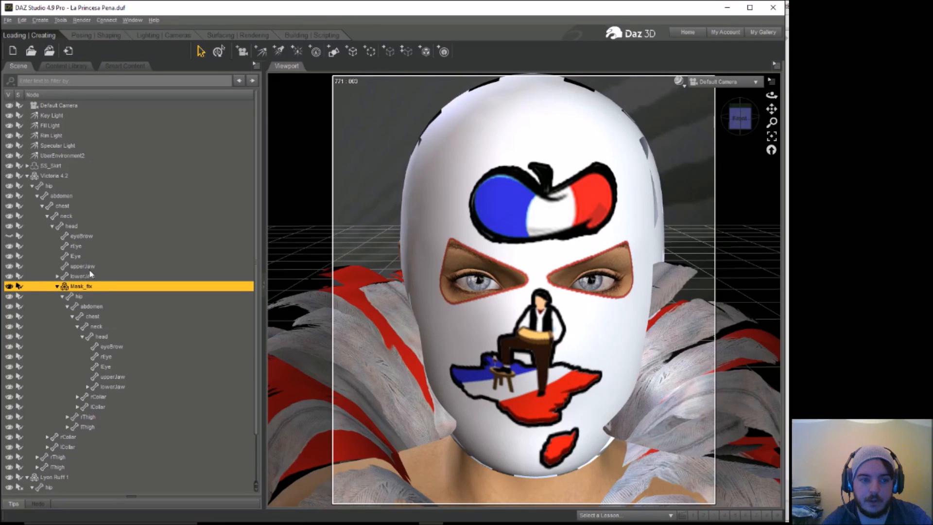
# Step: Rotate Victoria 4.2's head slightly together with the parented mask and render a preview of the scene
pyautogui.click(72, 226)
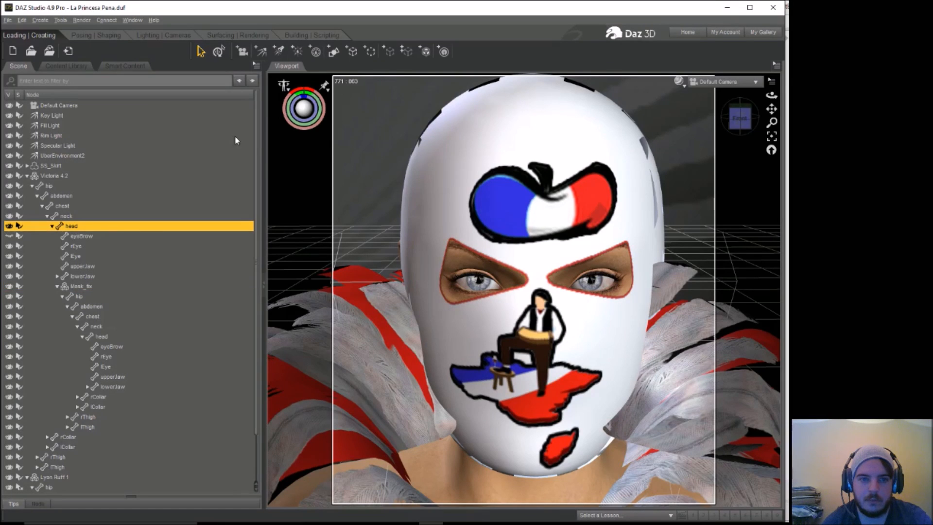
pyautogui.moveTo(307, 88)
pyautogui.mouseDown()
pyautogui.moveTo(321, 83)
pyautogui.moveTo(296, 94)
pyautogui.moveTo(311, 90)
pyautogui.mouseUp()
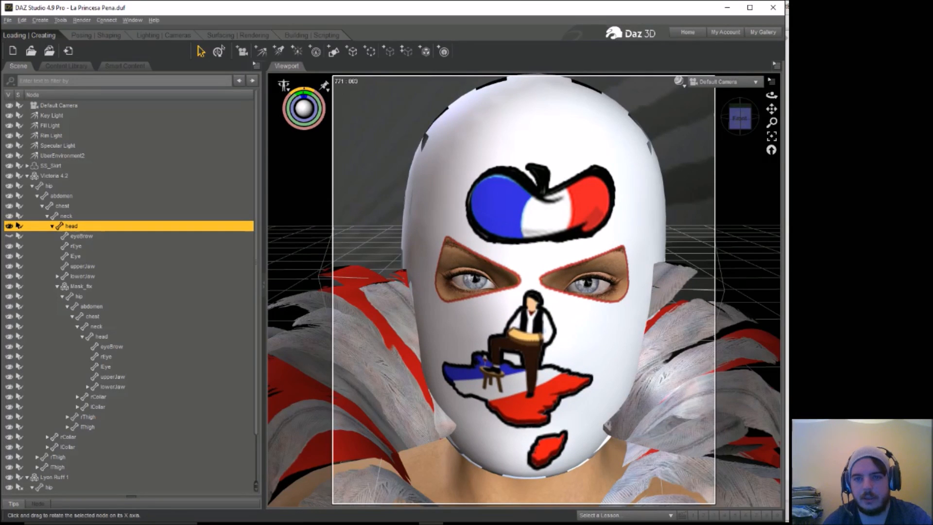
pyautogui.click(82, 20)
pyautogui.click(92, 32)
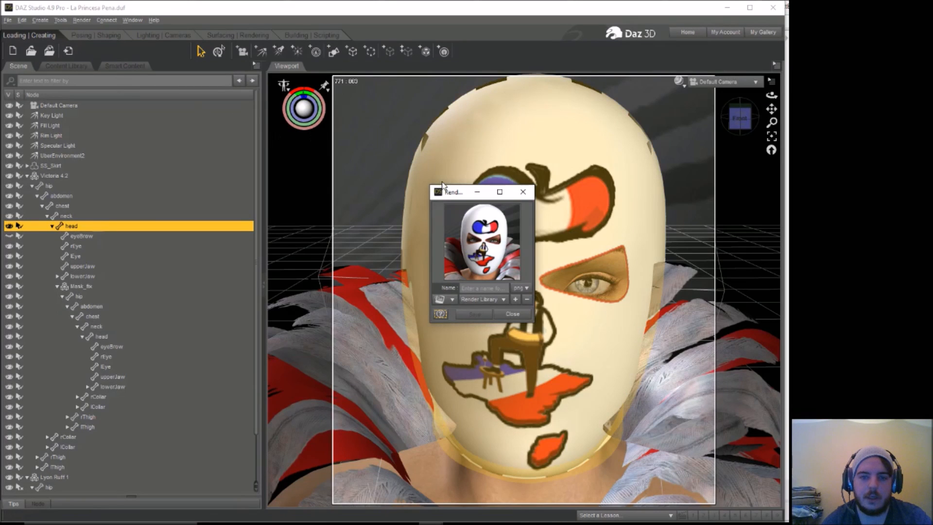
# Step: Turn off Cast Shadows for the Mask_fix figure in its Misc parameters
pyautogui.click(543, 173)
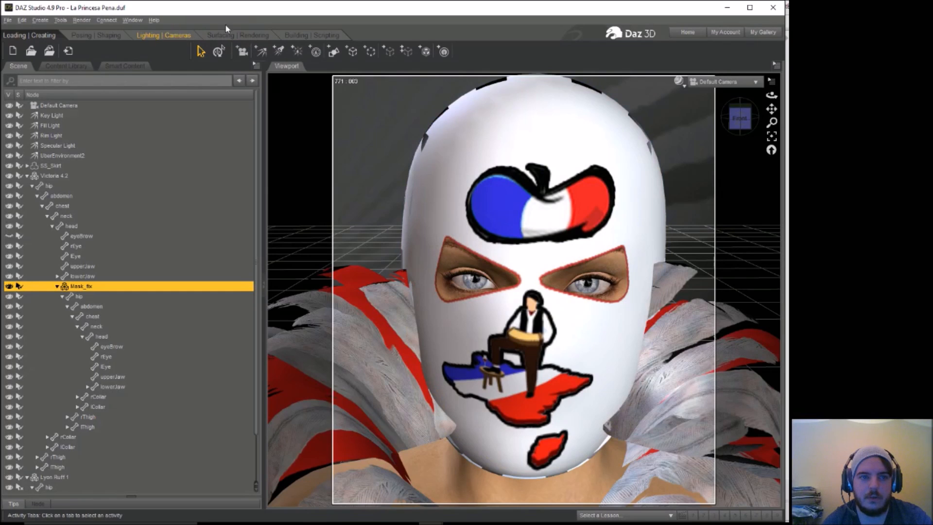
pyautogui.click(114, 35)
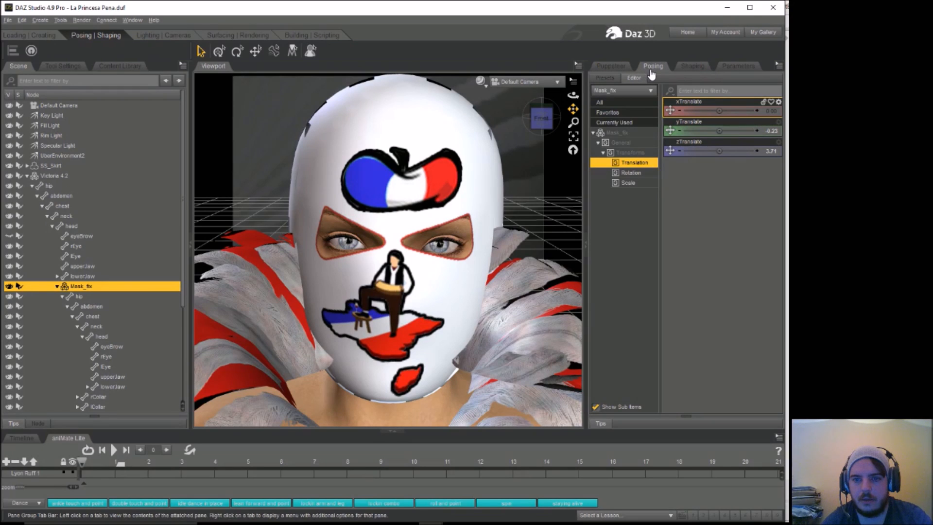
pyautogui.click(731, 68)
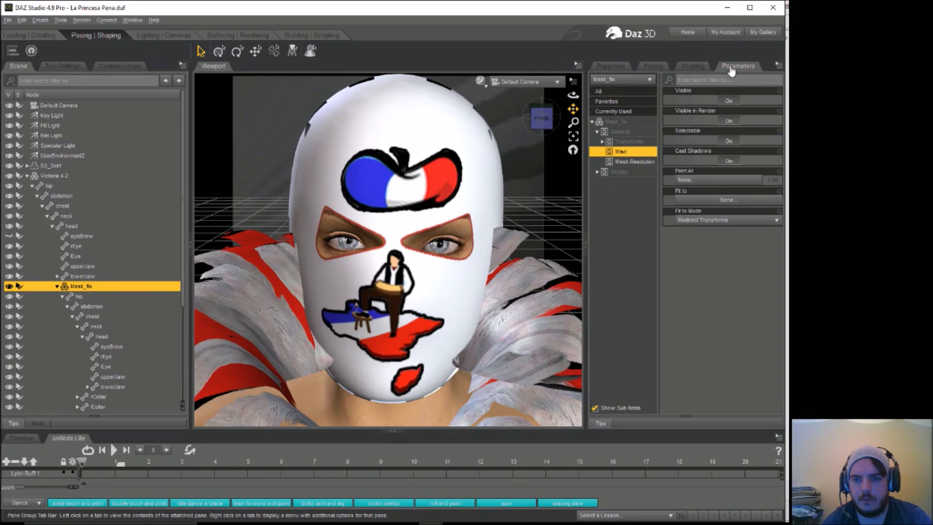
pyautogui.click(614, 174)
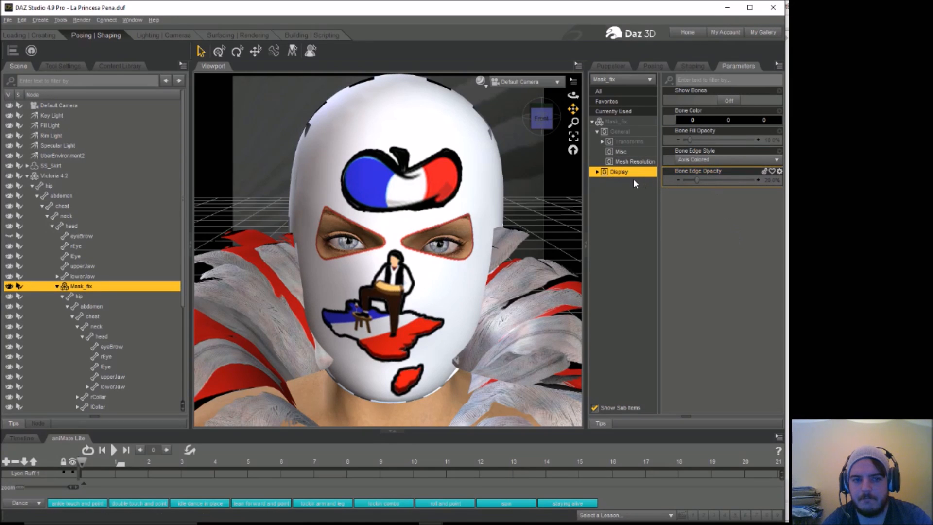
pyautogui.click(625, 153)
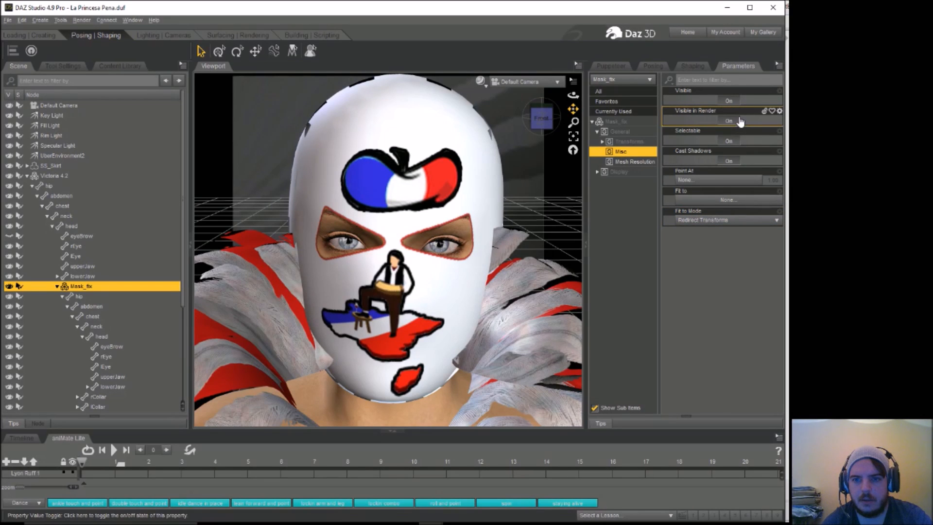
pyautogui.click(731, 161)
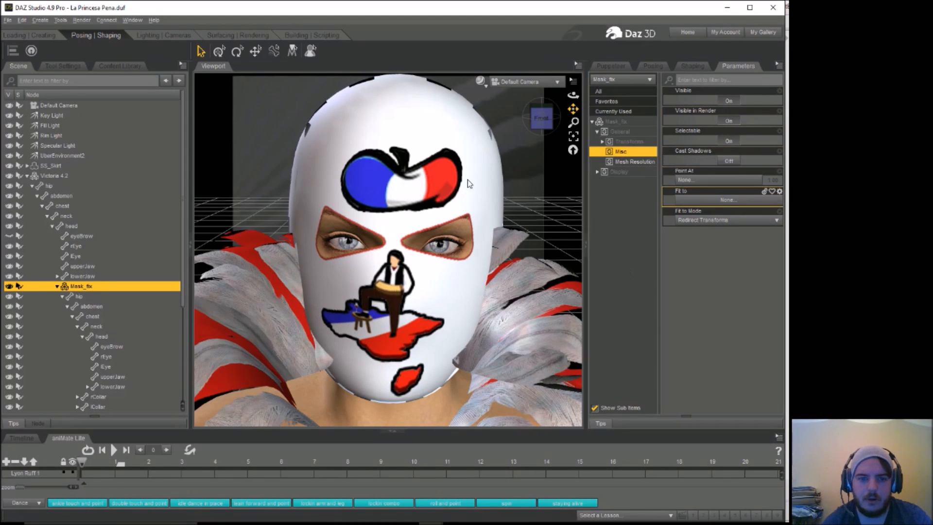
# Step: Render the scene again to check the mask without cast shadows, and close the render without saving it
pyautogui.click(82, 20)
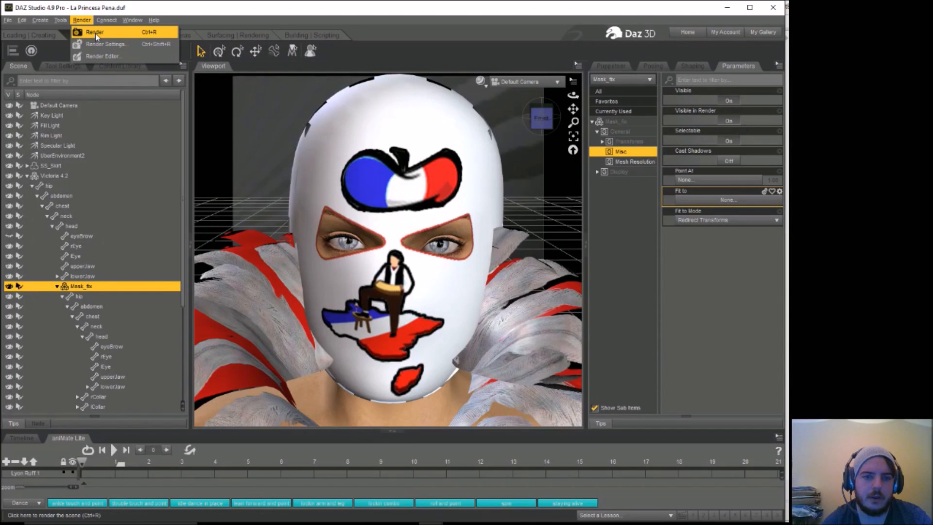
pyautogui.click(95, 33)
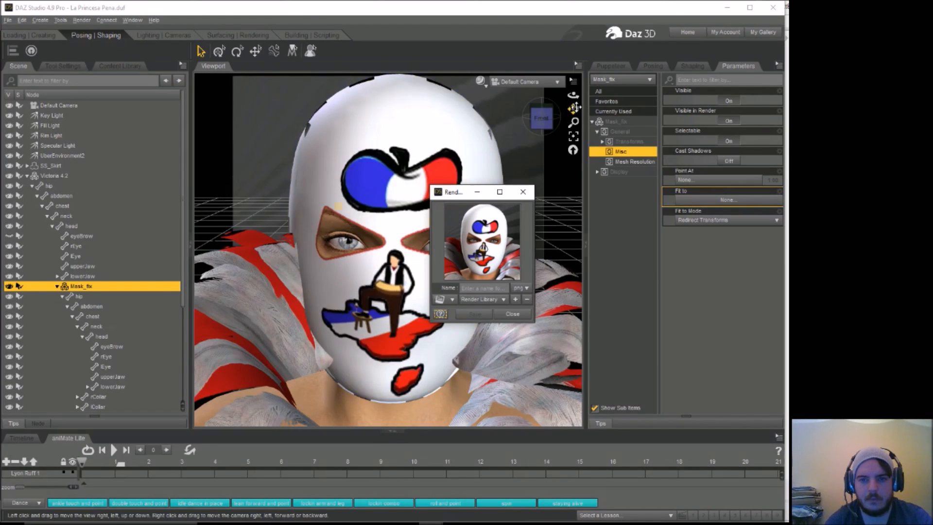
pyautogui.click(523, 192)
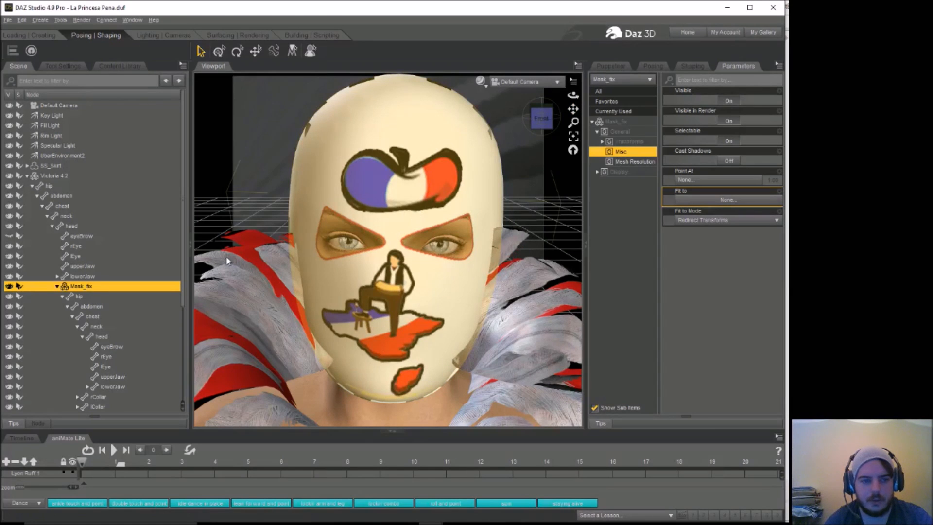
# Step: Rotate Victoria 4.2's head to a bend of about -2.4 and a side-side tilt of about -2.6, with a slight twist
pyautogui.click(77, 226)
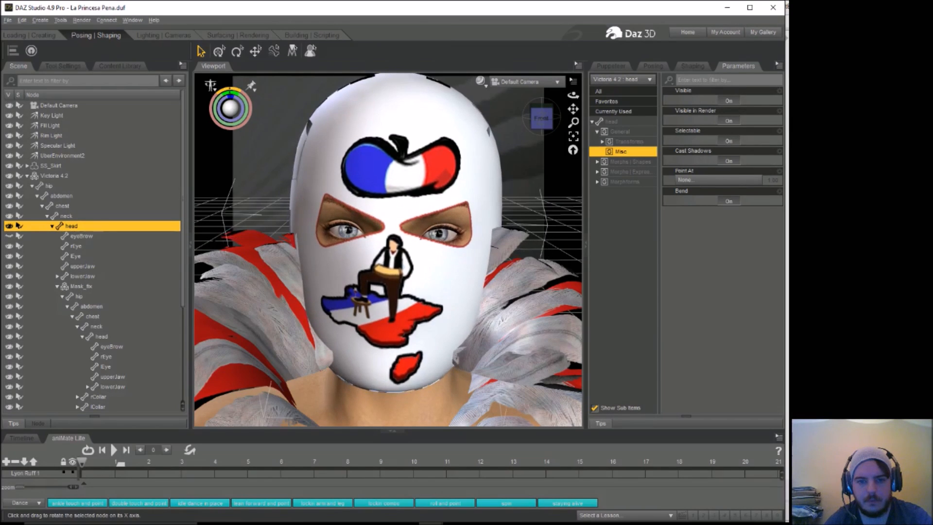
pyautogui.moveTo(230, 90); pyautogui.dragTo(233, 90)
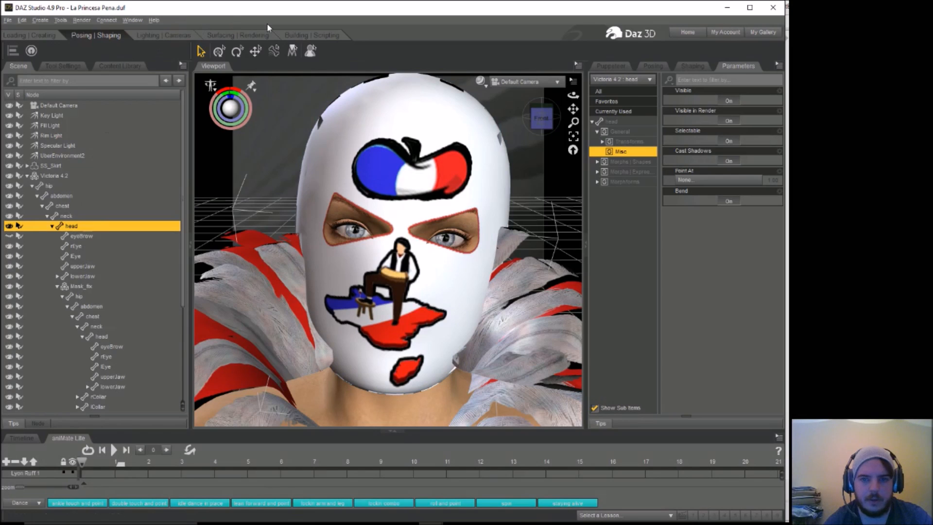
# Step: Set the EyesSquint expression morph on Victoria 4.2's head to 43.1% for both eyes
pyautogui.click(689, 67)
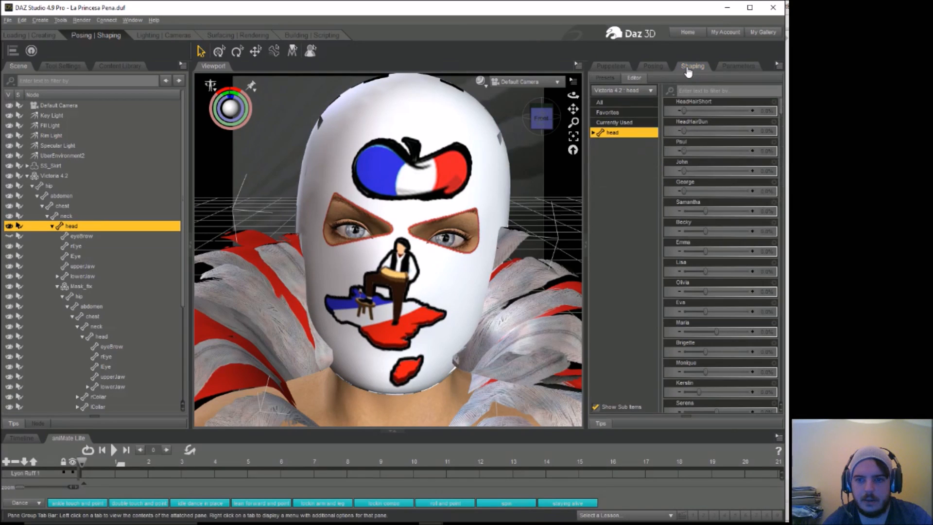
pyautogui.click(650, 67)
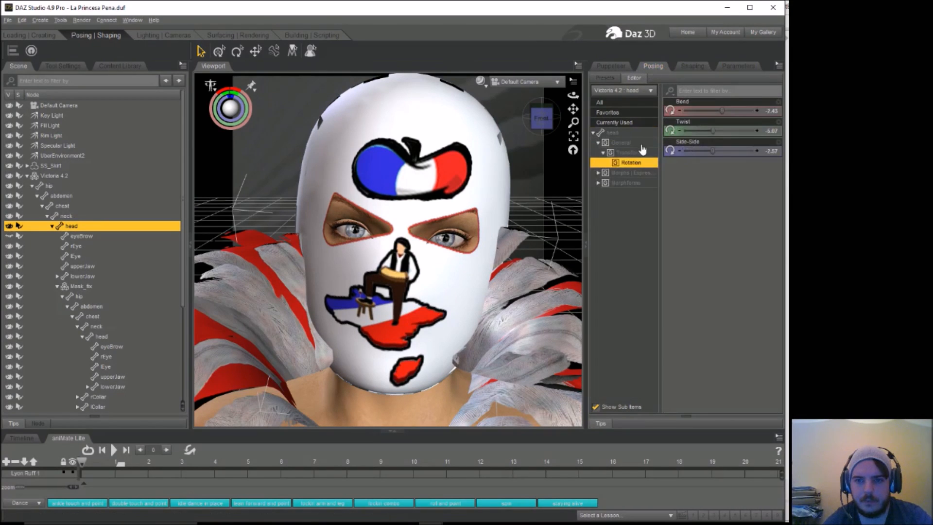
pyautogui.click(598, 173)
pyautogui.click(622, 183)
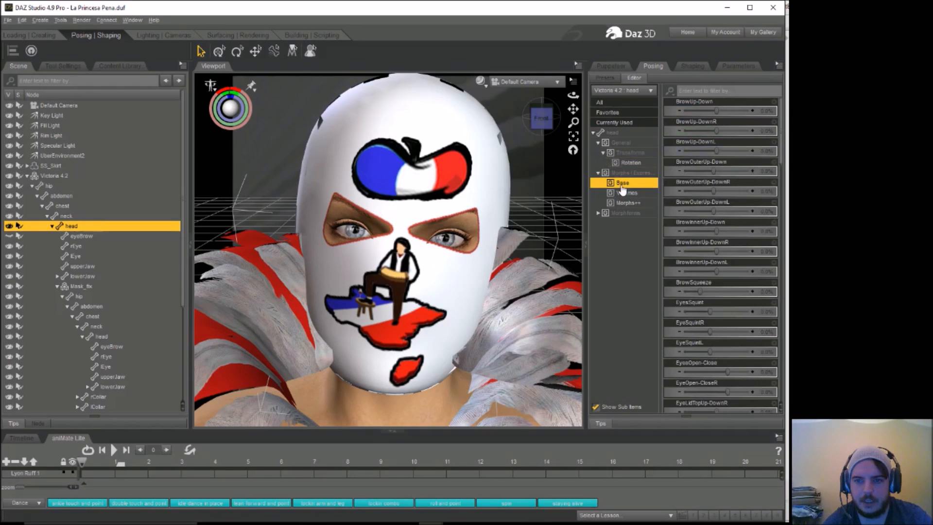
pyautogui.scroll(-3, 714, 229)
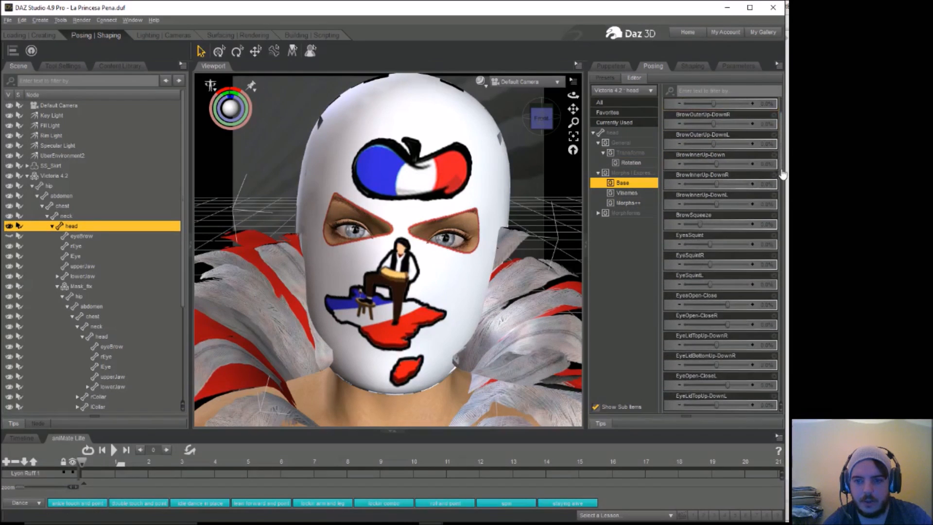
pyautogui.moveTo(709, 240); pyautogui.dragTo(722, 242)
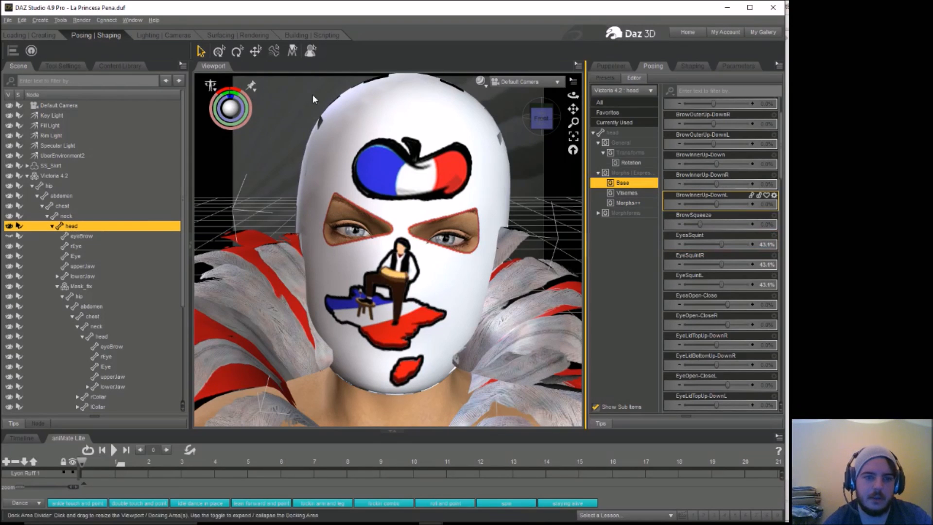
# Step: Render the scene to check the squinting eyes, and close the render without saving it
pyautogui.click(81, 21)
pyautogui.click(92, 34)
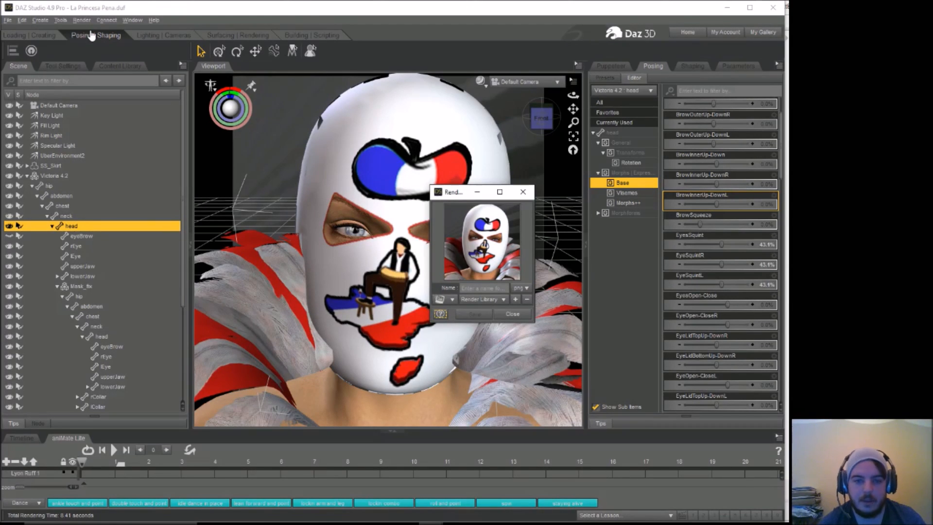
pyautogui.click(523, 191)
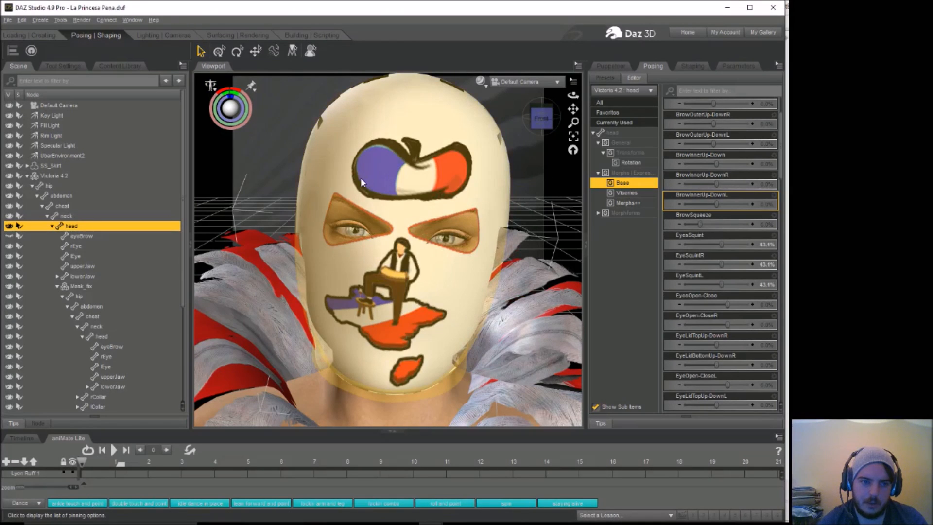
# Step: Shift the Lyon Ruff 1 collar sideways to an xTranslate of 1.45
pyautogui.moveTo(231, 90); pyautogui.dragTo(231, 93)
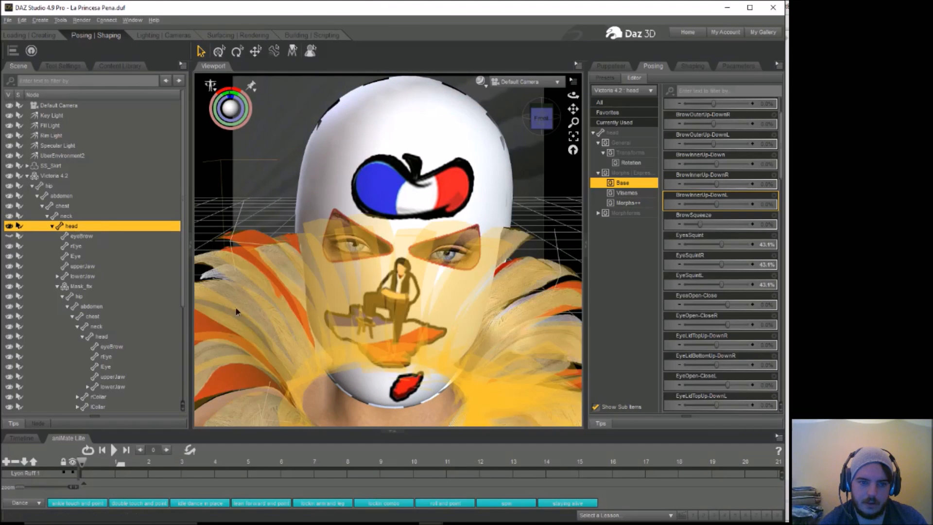
pyautogui.click(235, 308)
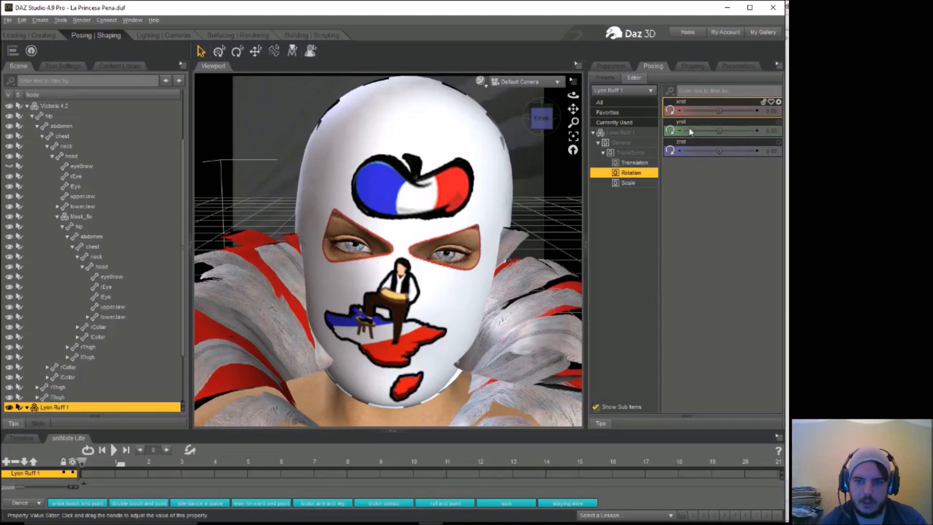
pyautogui.click(632, 163)
pyautogui.moveTo(719, 111); pyautogui.dragTo(730, 111)
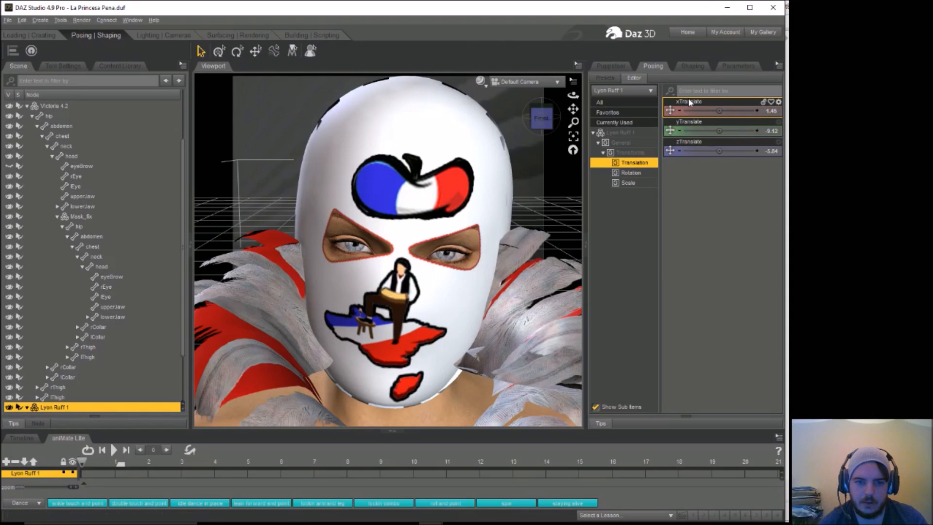
# Step: Render the scene with the shifted collar and close the render window
pyautogui.click(85, 21)
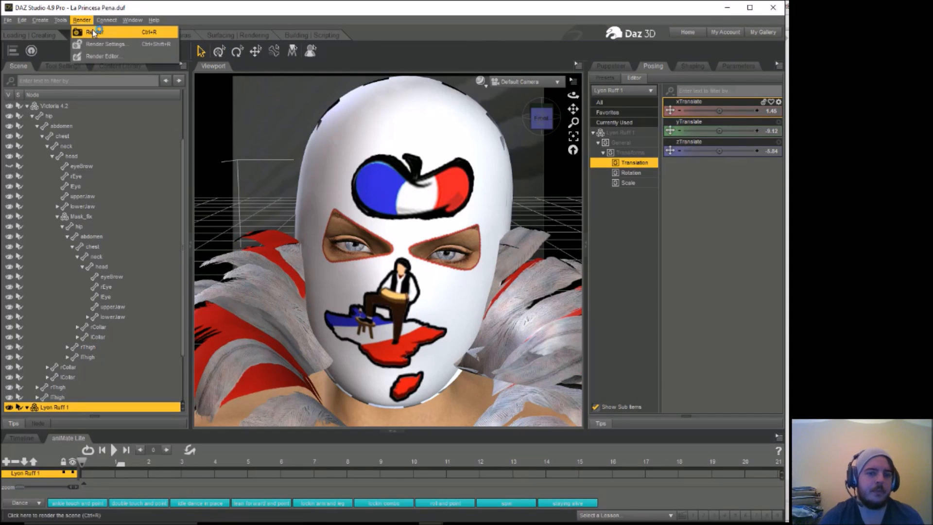
pyautogui.click(93, 30)
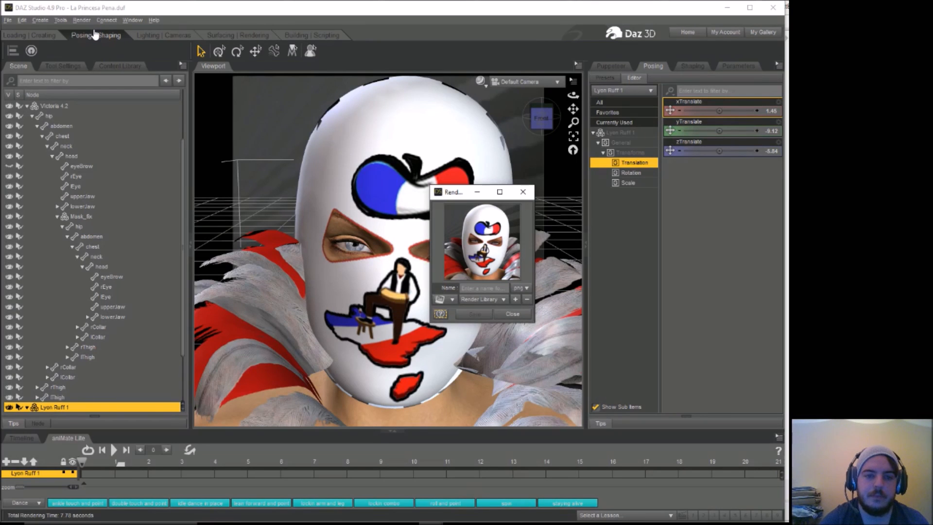
pyautogui.click(524, 192)
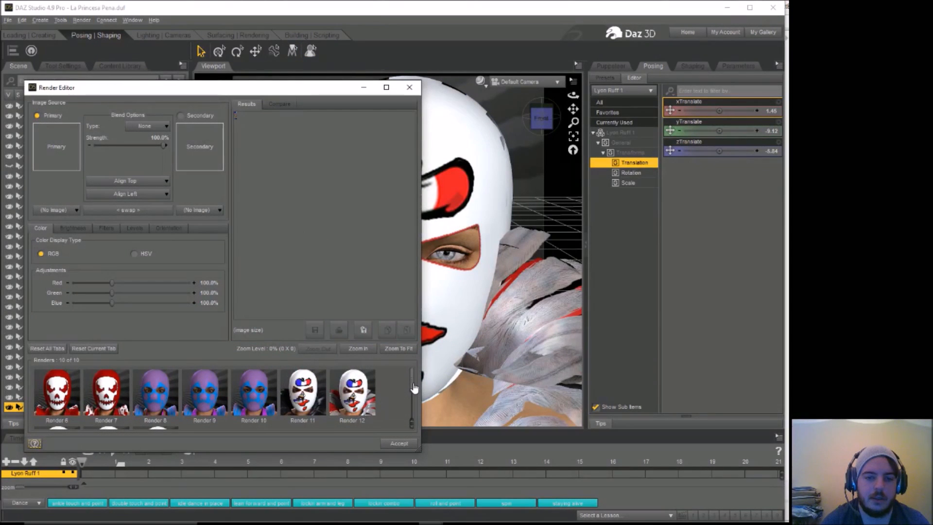
# Step: Save Render 15 from the Render Editor as the JPEG "001 Paris" in London-Verse, copying "Paris" from the file name, and close the editor
pyautogui.scroll(-1, 414, 387)
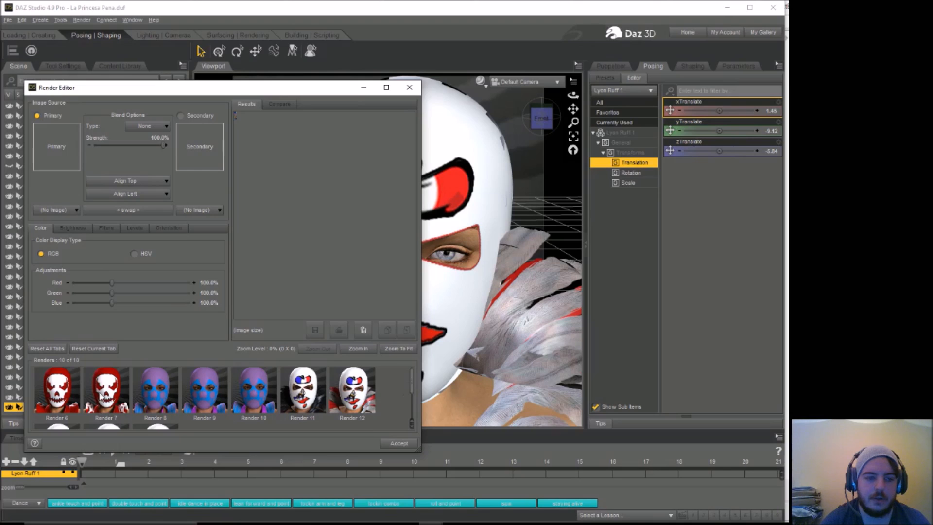
pyautogui.click(101, 396)
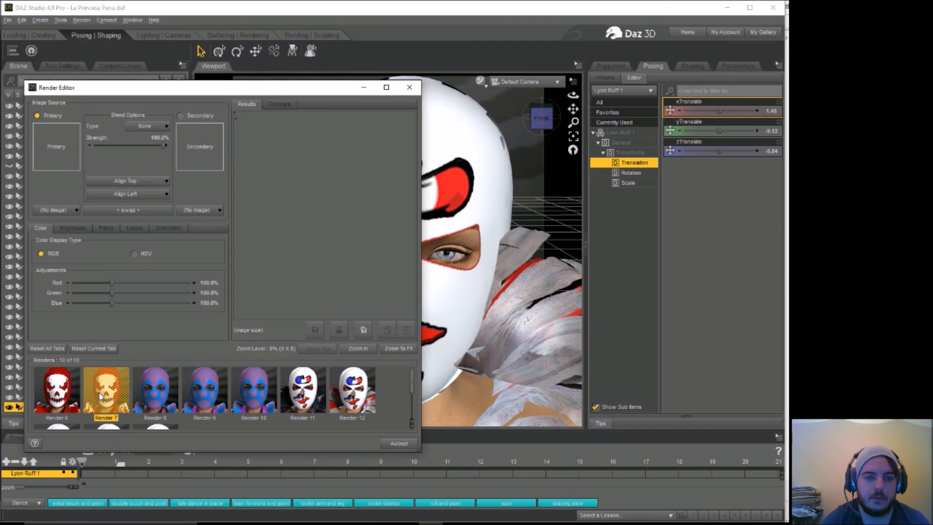
pyautogui.click(252, 390)
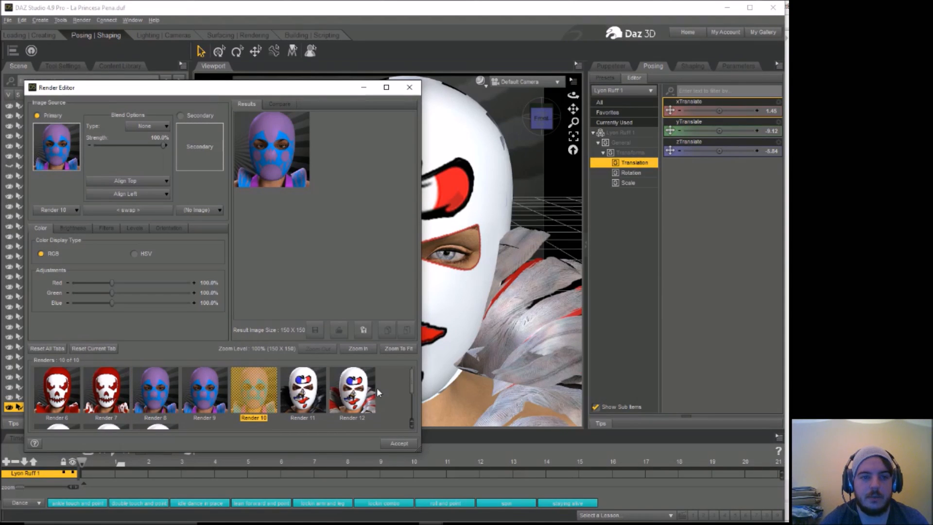
pyautogui.moveTo(414, 387); pyautogui.dragTo(414, 411)
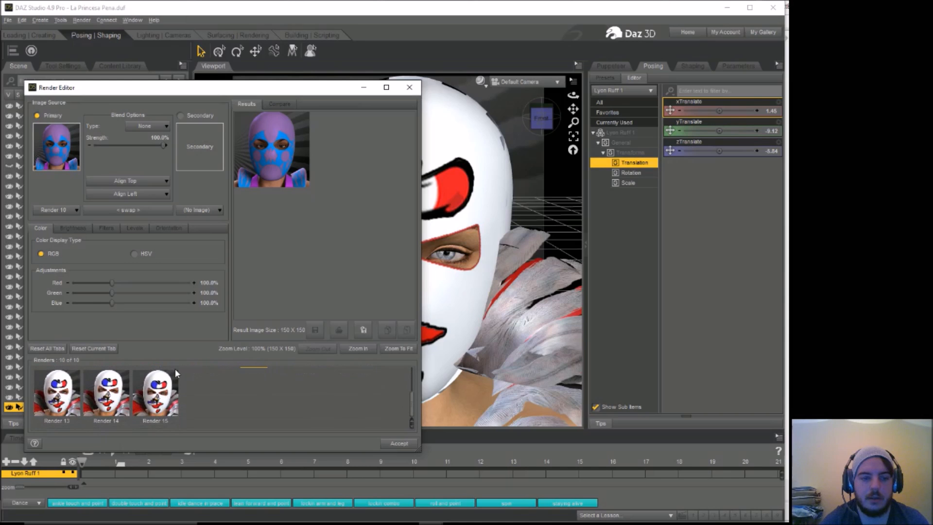
pyautogui.click(154, 410)
pyautogui.rightClick(154, 409)
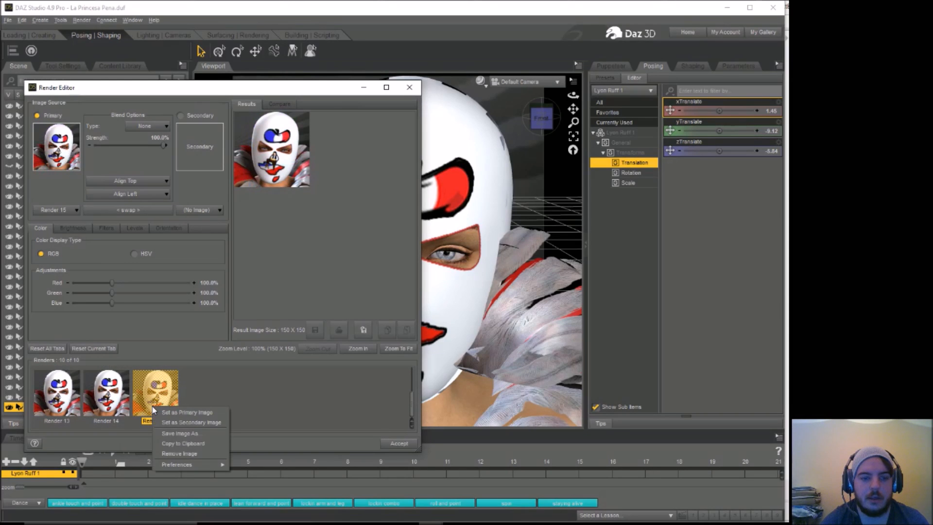
pyautogui.click(173, 434)
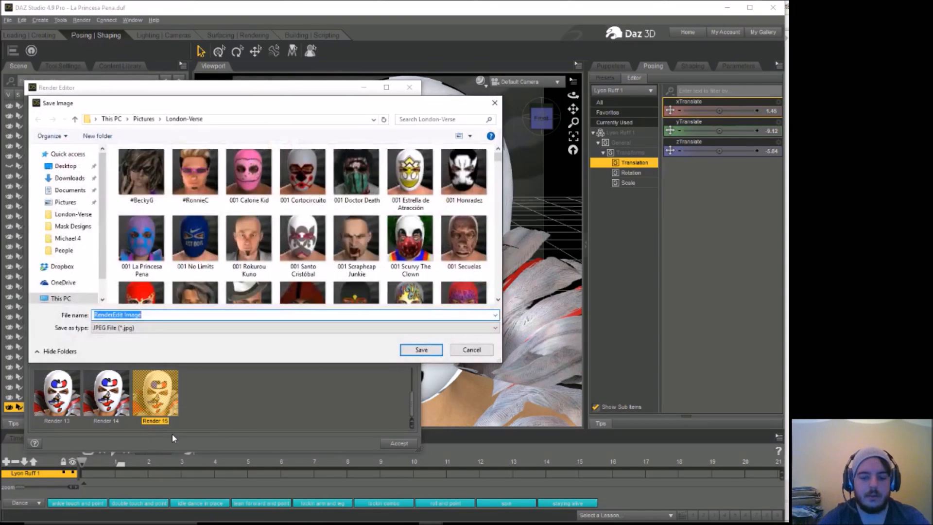
pyautogui.write('001 Paris')
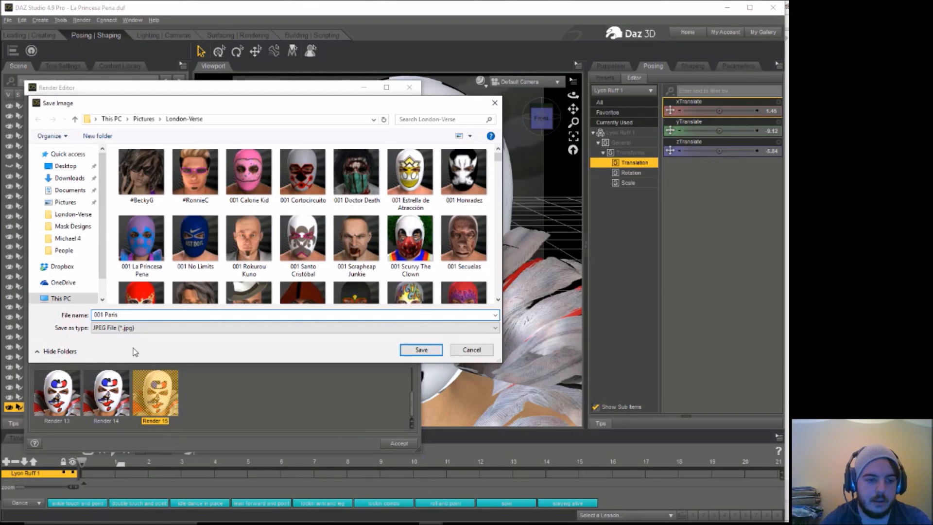
pyautogui.doubleClick(117, 315)
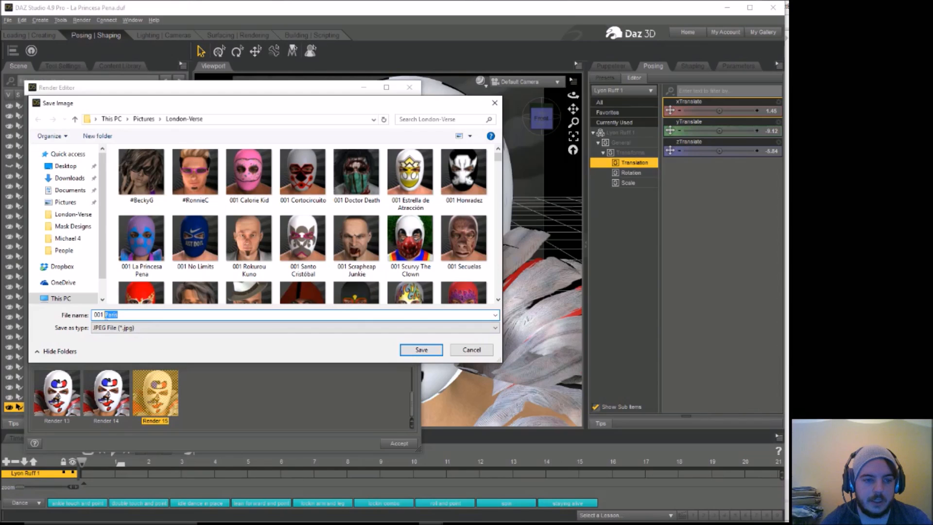
pyautogui.rightClick(110, 315)
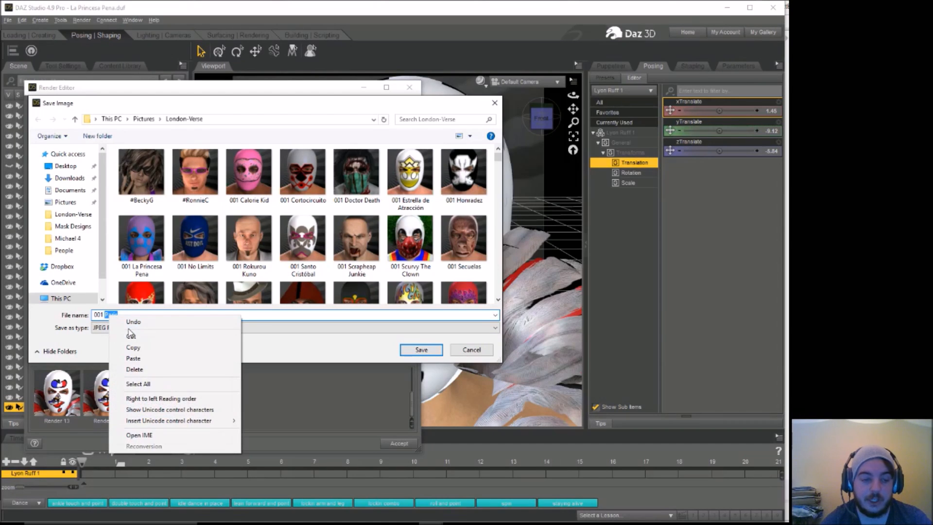
pyautogui.click(134, 347)
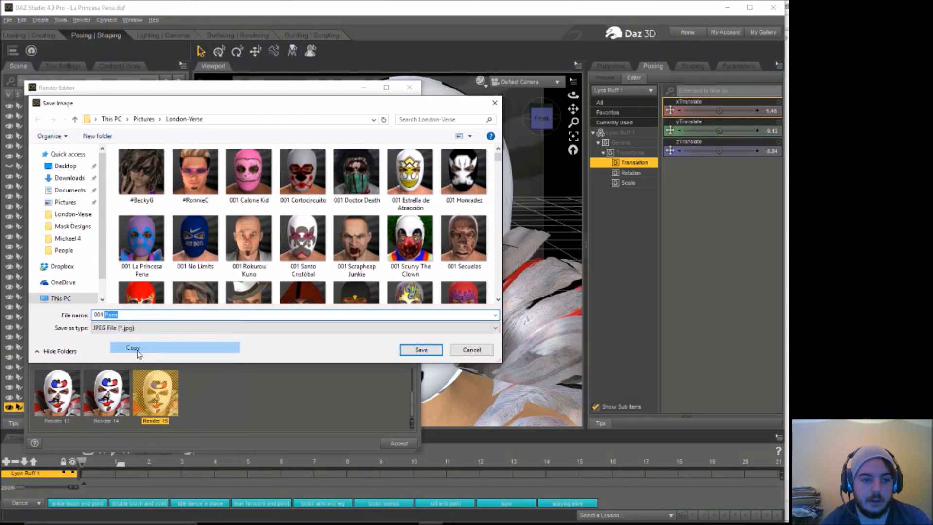
pyautogui.click(405, 349)
pyautogui.click(409, 87)
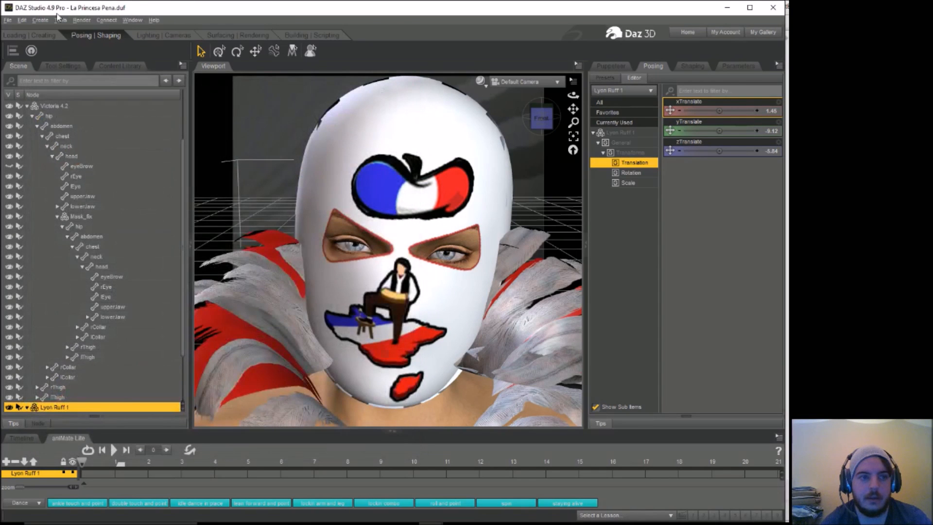
# Step: Save the scene as a new DSON User File named "Paris" in the Michael 4 folder, pasting the copied name
pyautogui.click(7, 20)
pyautogui.moveTo(54, 91)
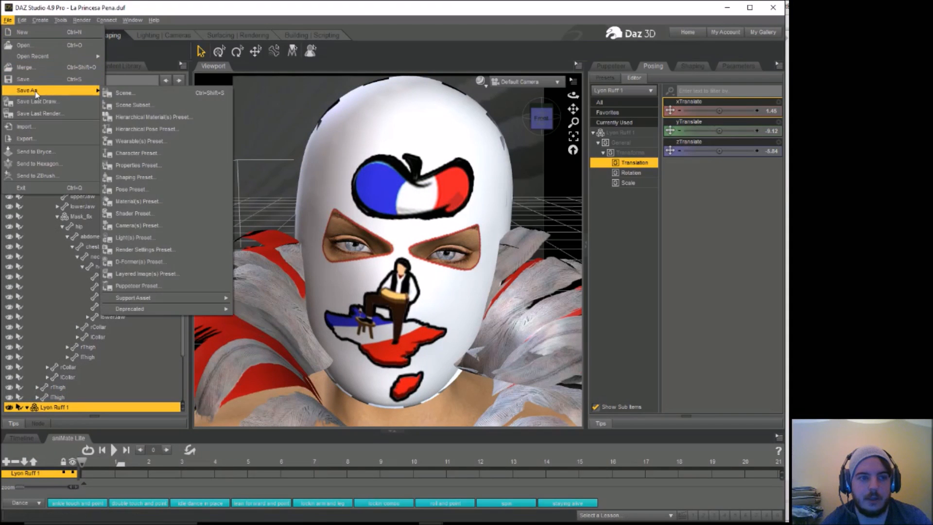
pyautogui.click(116, 92)
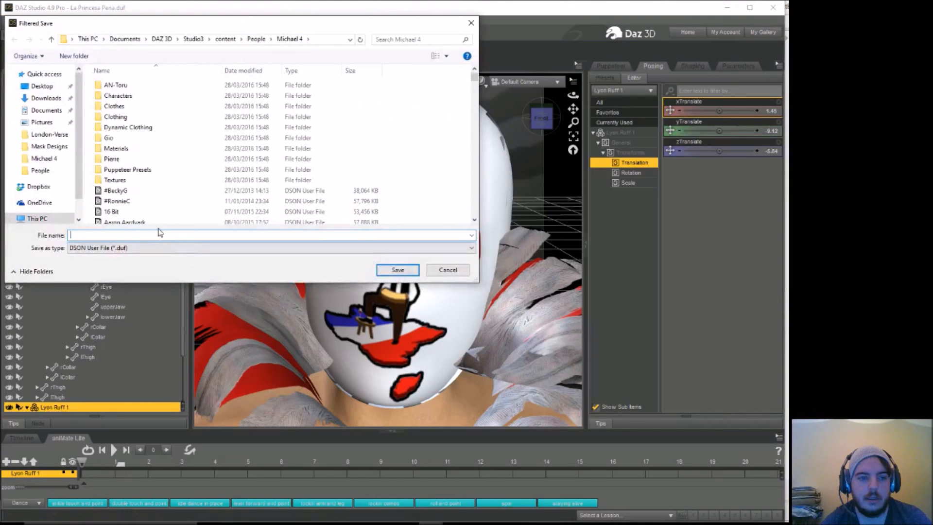
pyautogui.rightClick(159, 233)
pyautogui.click(214, 280)
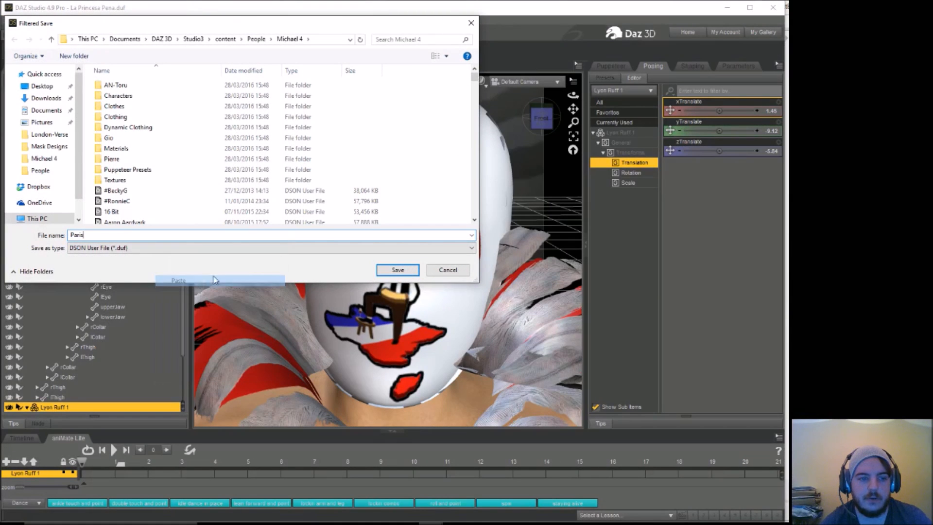
pyautogui.click(397, 270)
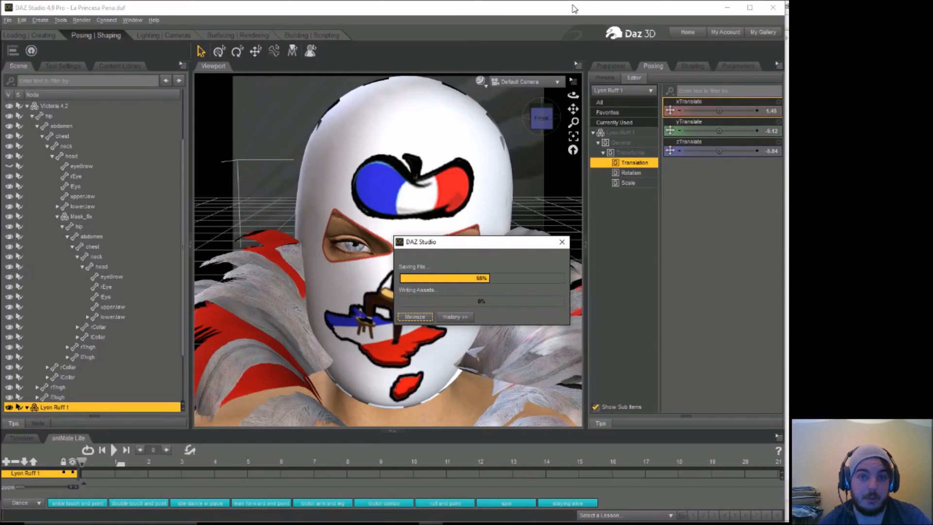